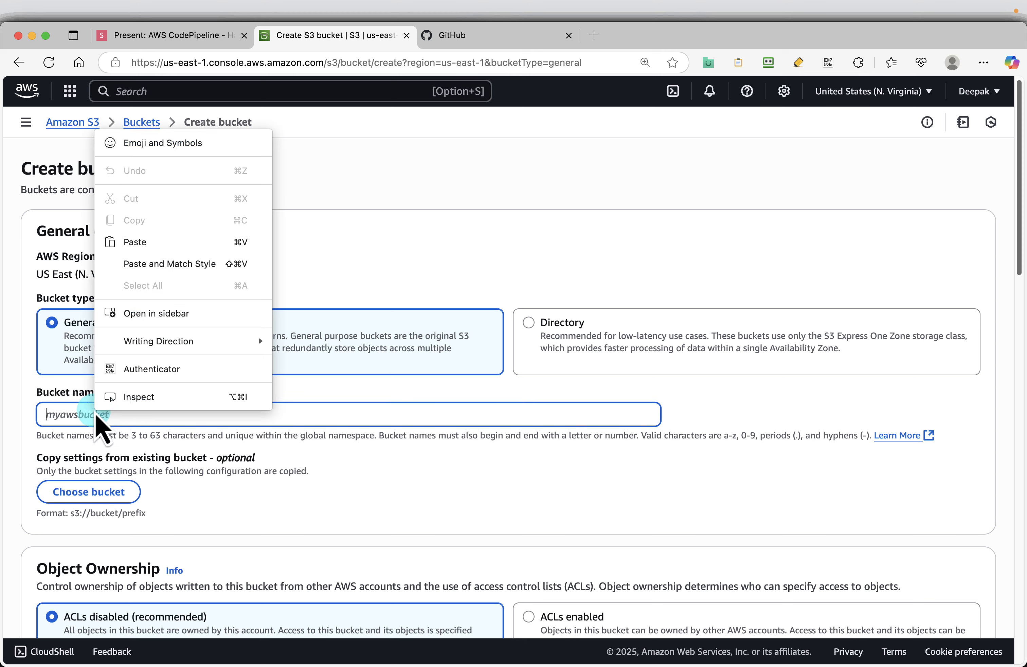
Step: Name the new general purpose bucket code-pipeline-demo-378174
{"action": "left_click", "coordinate": [208, 242]}
{"action": "scroll", "coordinate": [356, 420], "scroll_direction": "down", "scroll_amount": 5}
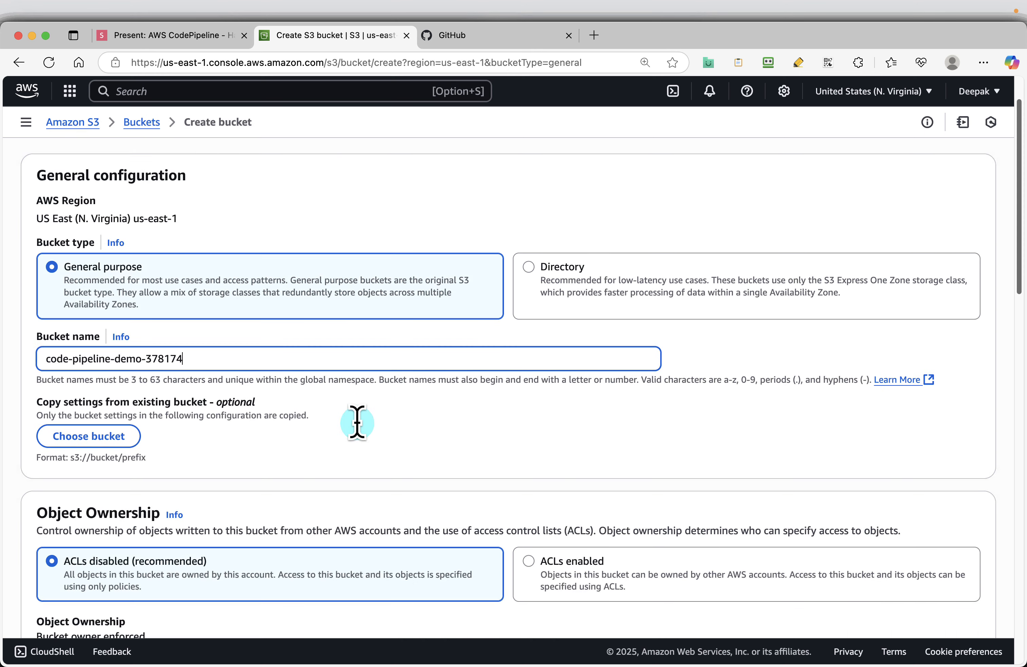
{"action": "scroll", "coordinate": [356, 422], "scroll_direction": "down", "scroll_amount": 10}
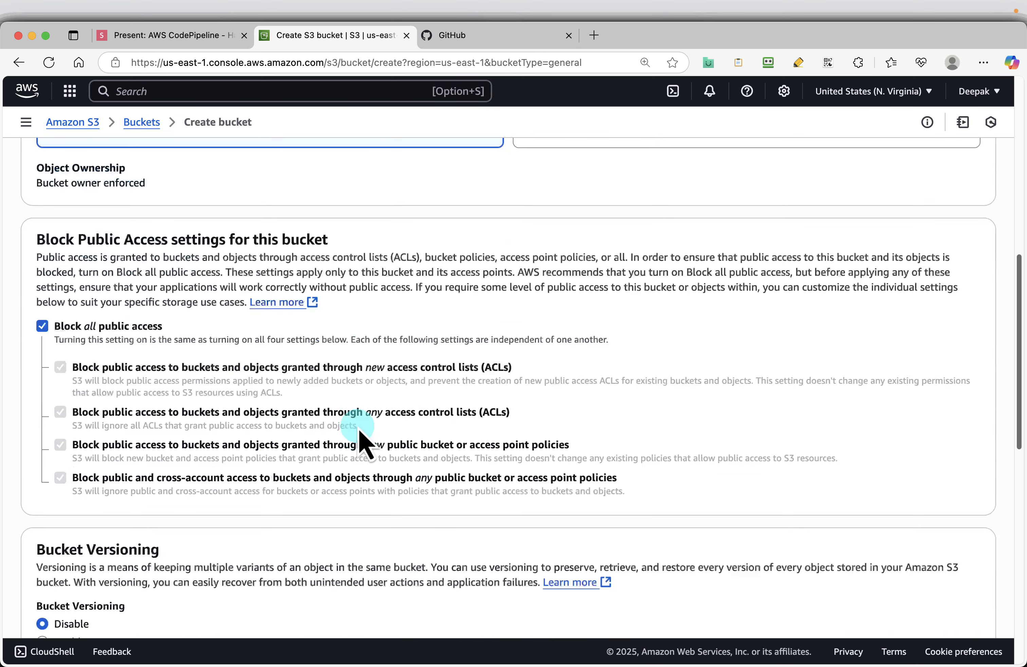
Step: Turn off Block all public access with the required acknowledgement, and create the bucket
{"action": "left_click", "coordinate": [42, 325]}
{"action": "scroll", "coordinate": [551, 409], "scroll_direction": "down", "scroll_amount": 8}
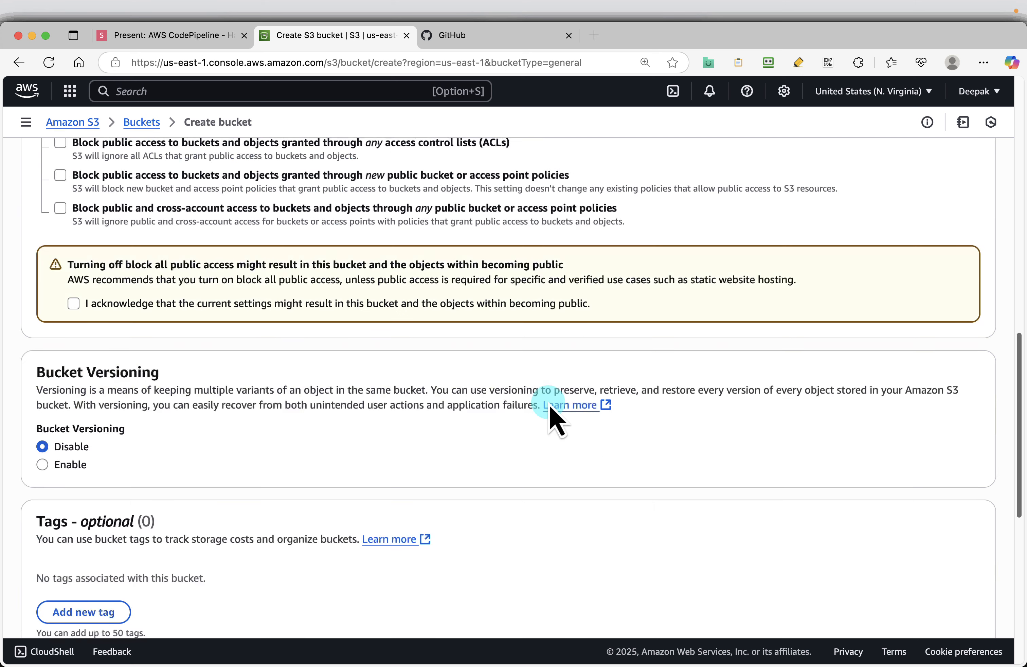
{"action": "left_click", "coordinate": [73, 303]}
{"action": "scroll", "coordinate": [563, 377], "scroll_direction": "down", "scroll_amount": 10}
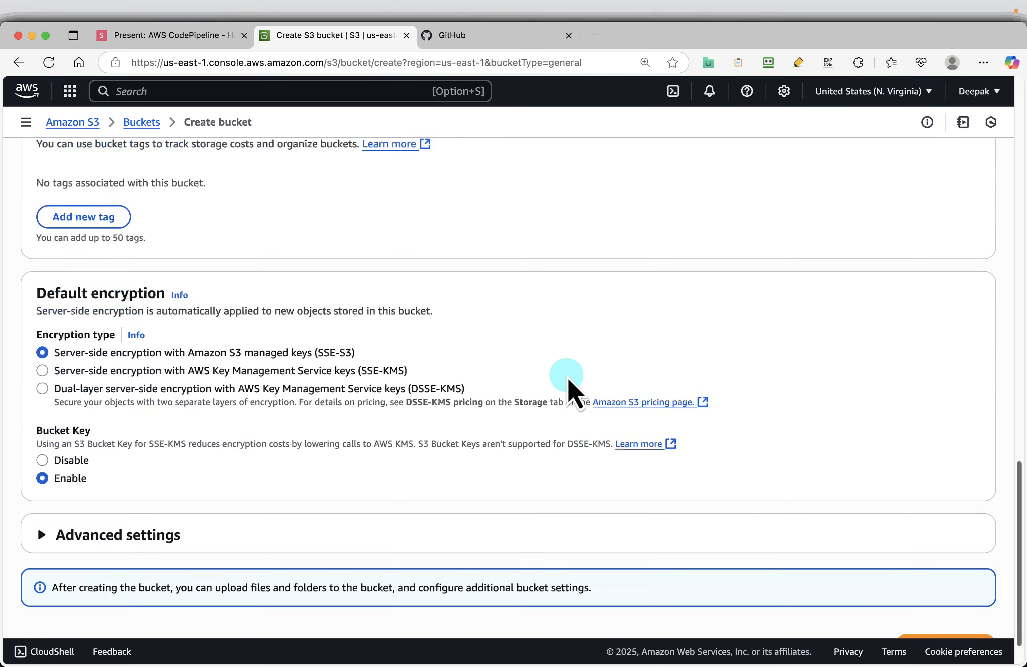
{"action": "left_click", "coordinate": [960, 606]}
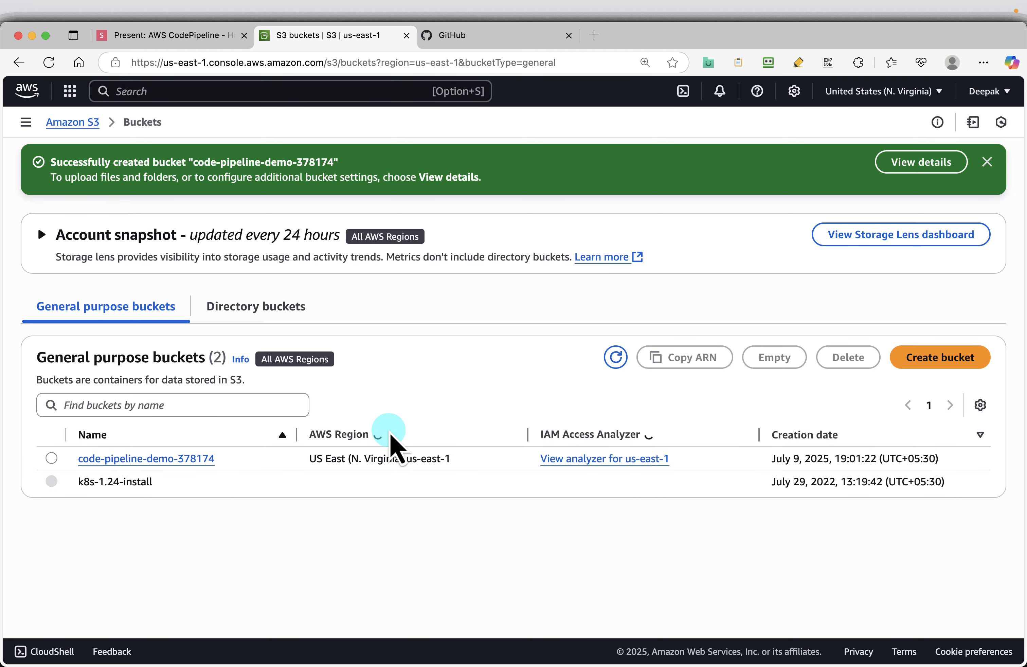
Step: Switch to the AWS CodePipeline slides and advance to the Static website hosting slide
{"action": "left_click", "coordinate": [132, 36]}
{"action": "key", "text": "Right"}
{"action": "key", "text": "Right"}
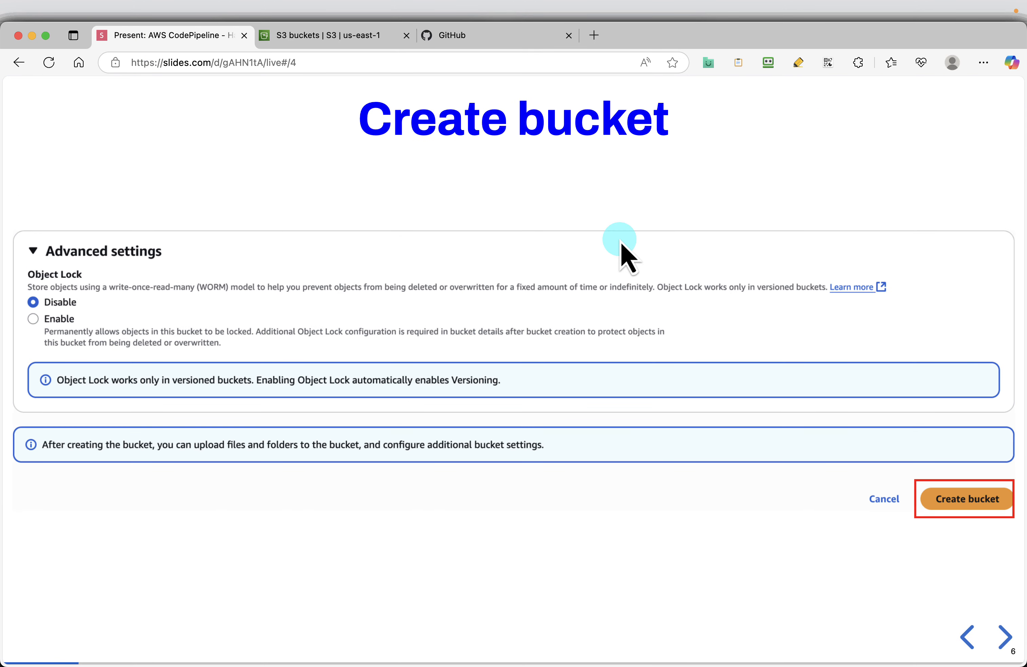
{"action": "key", "text": "Right"}
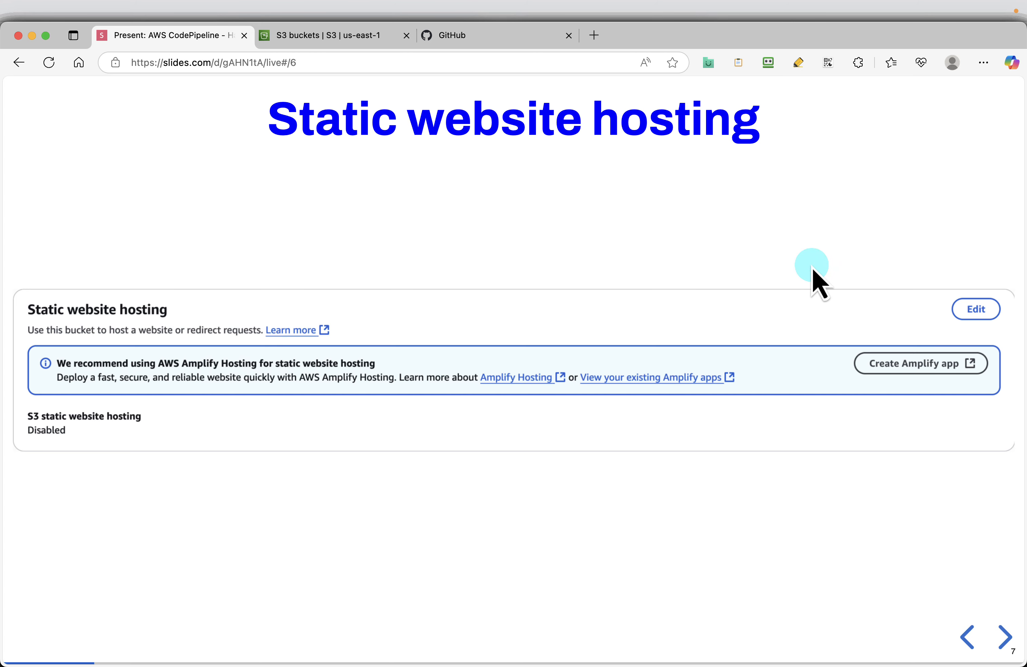
Step: Back in the S3 console, enable static website hosting in the properties of the code-pipeline-demo-378174 bucket
{"action": "left_click", "coordinate": [283, 38]}
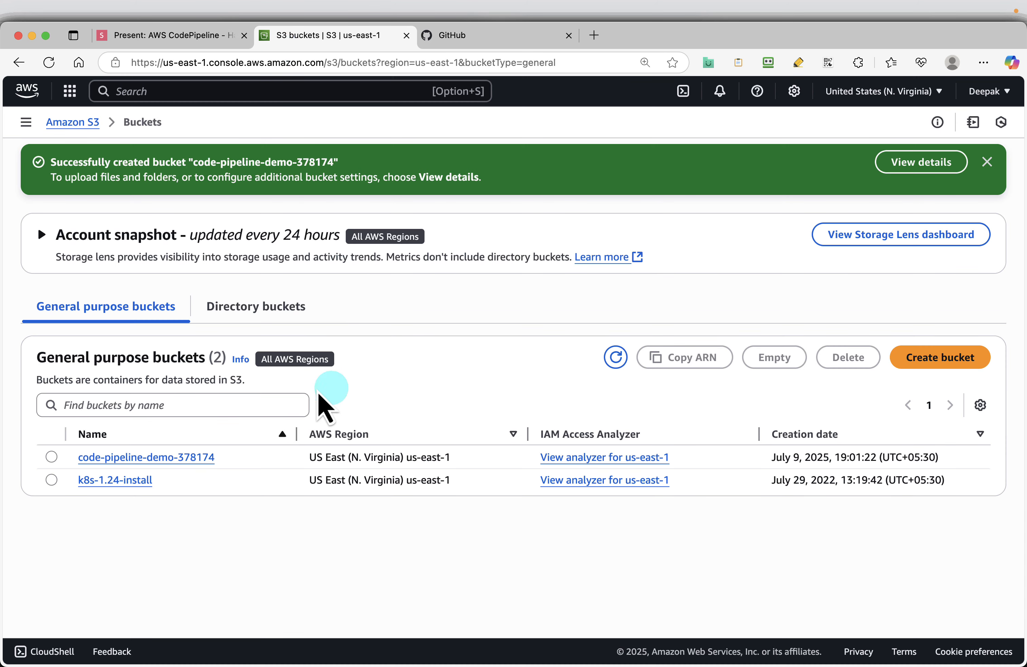
{"action": "left_click", "coordinate": [142, 458]}
{"action": "left_click", "coordinate": [234, 210]}
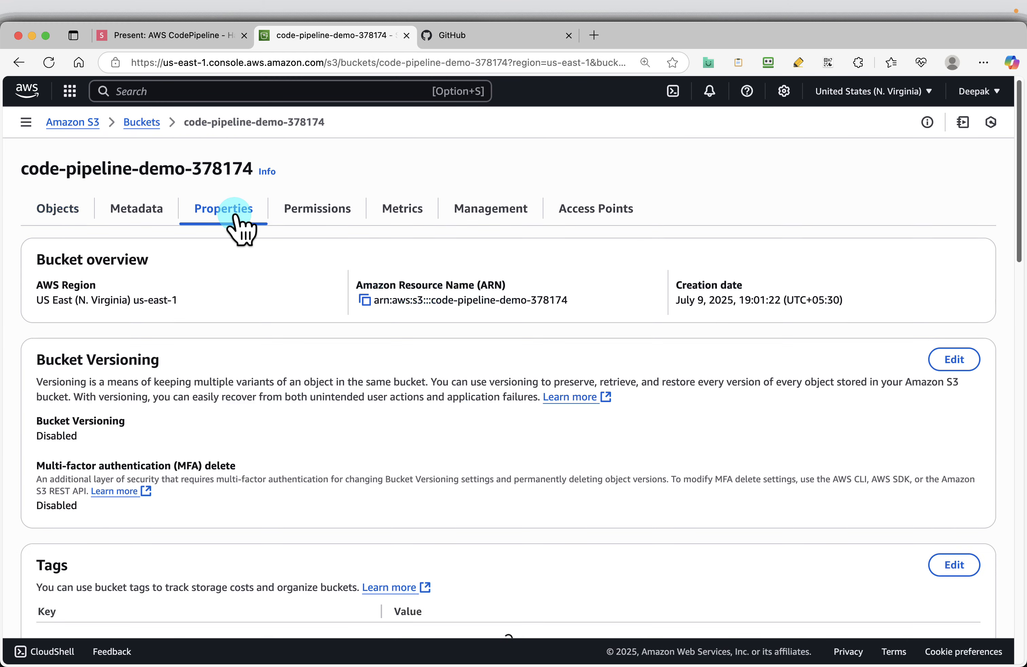
{"action": "scroll", "coordinate": [465, 346], "scroll_direction": "down", "scroll_amount": 15}
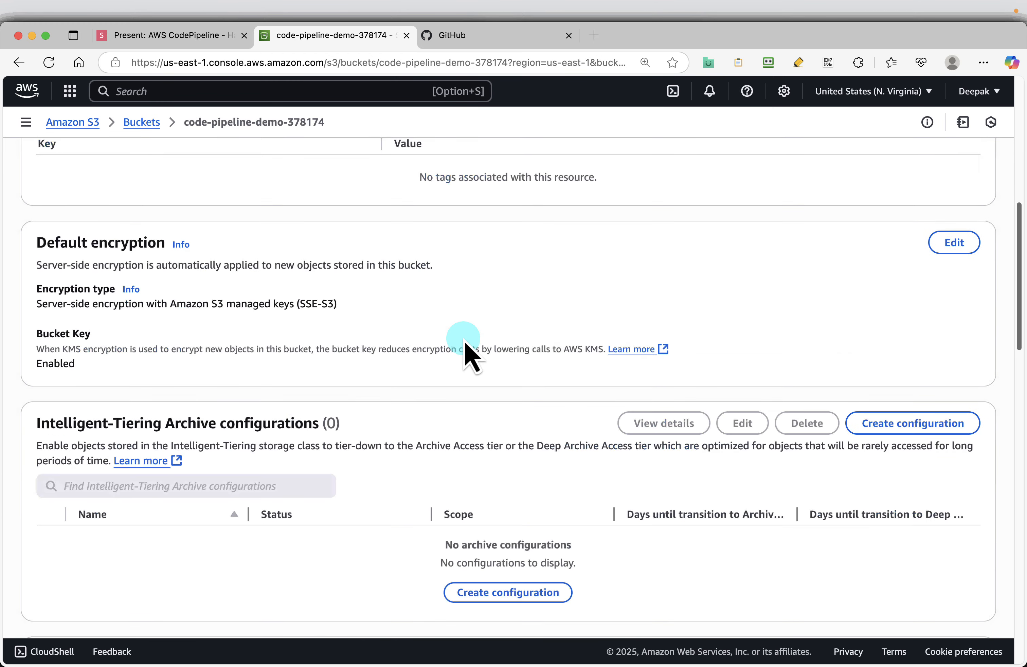
{"action": "scroll", "coordinate": [465, 347], "scroll_direction": "down", "scroll_amount": 10}
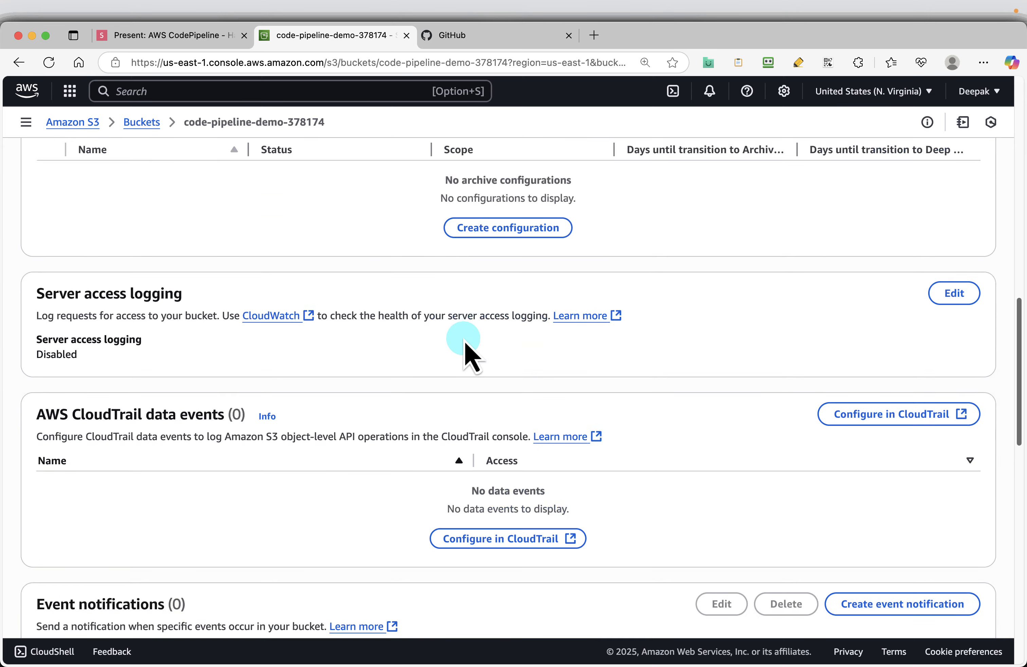
{"action": "scroll", "coordinate": [465, 346], "scroll_direction": "down", "scroll_amount": 10}
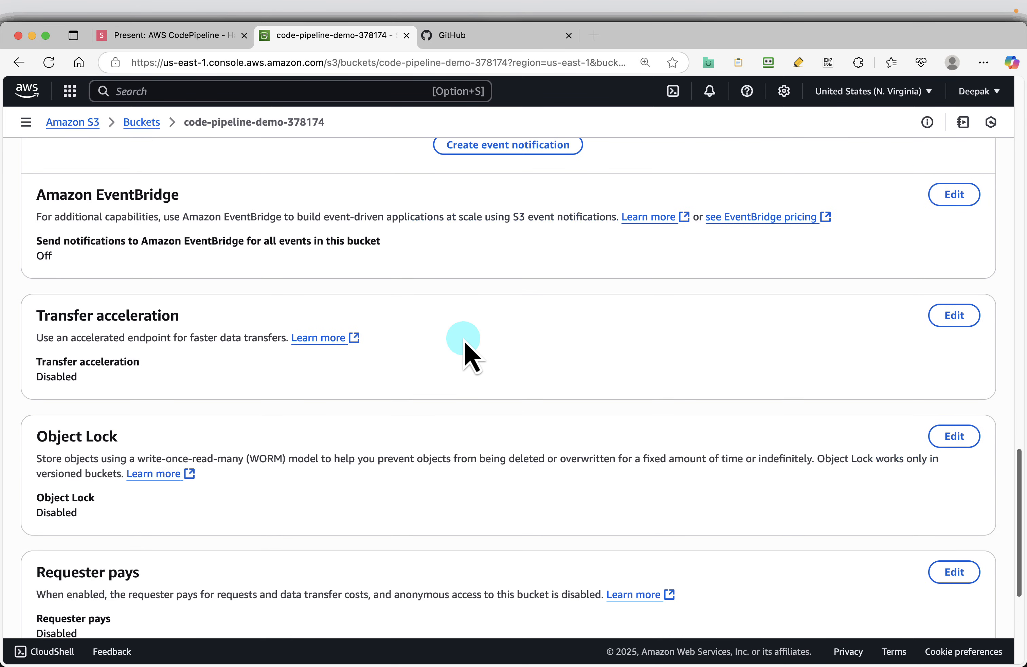
{"action": "scroll", "coordinate": [465, 346], "scroll_direction": "down", "scroll_amount": 5}
{"action": "scroll", "coordinate": [465, 350], "scroll_direction": "up", "scroll_amount": 3}
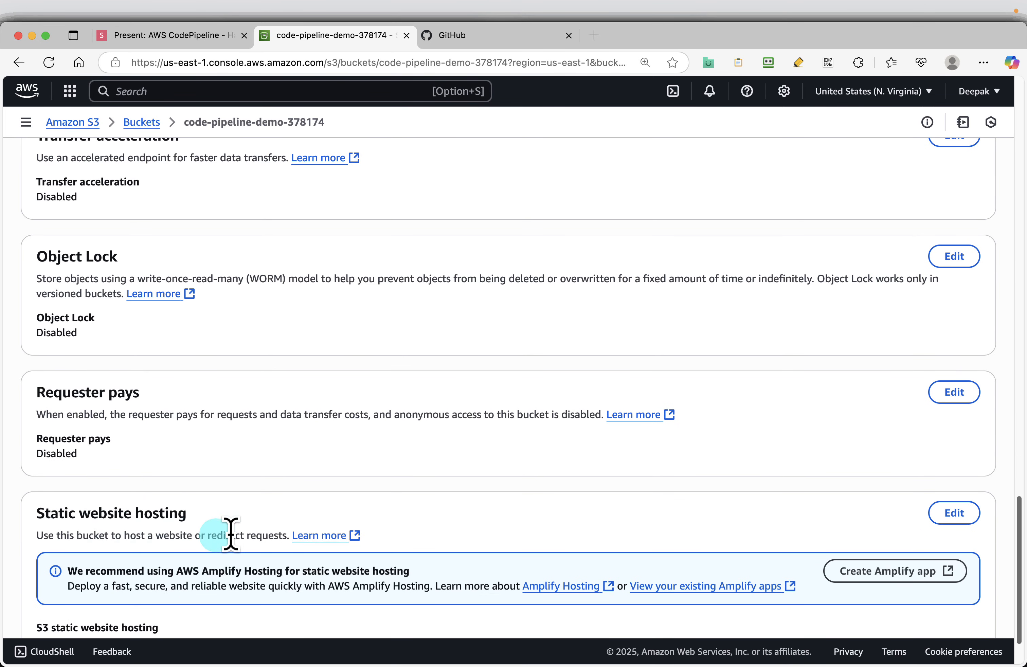
{"action": "scroll", "coordinate": [229, 532], "scroll_direction": "down", "scroll_amount": 1}
{"action": "left_click", "coordinate": [954, 480]}
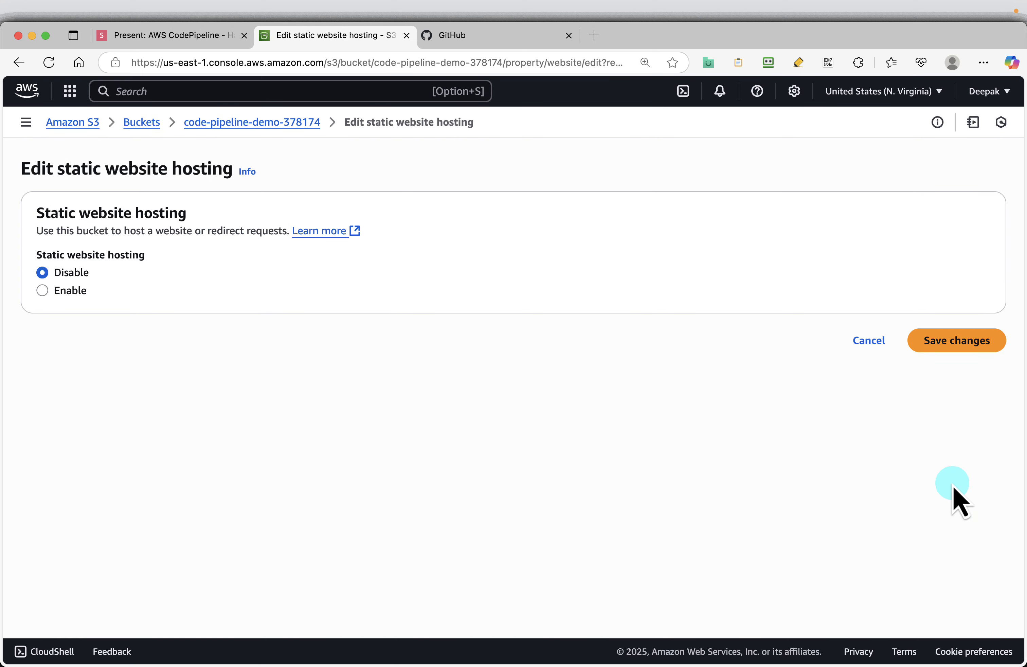
{"action": "left_click", "coordinate": [65, 292]}
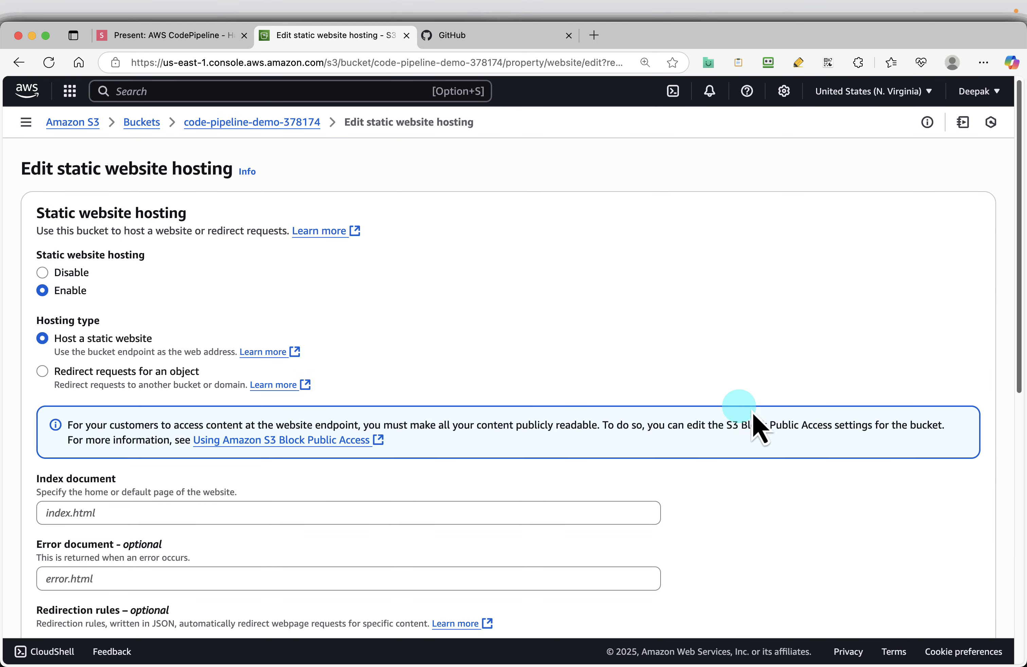
Step: Copy index.html from the Enable Static website hosting slide and enter it as the index document
{"action": "left_click", "coordinate": [181, 36]}
{"action": "key", "text": "Right"}
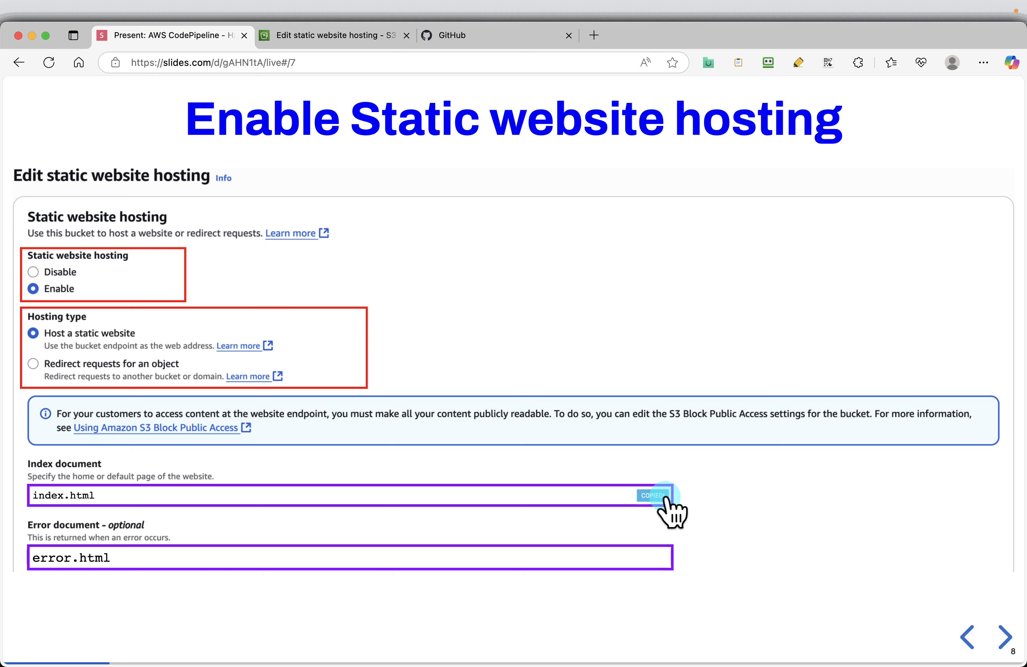
{"action": "left_click", "coordinate": [332, 37]}
{"action": "left_click", "coordinate": [176, 515]}
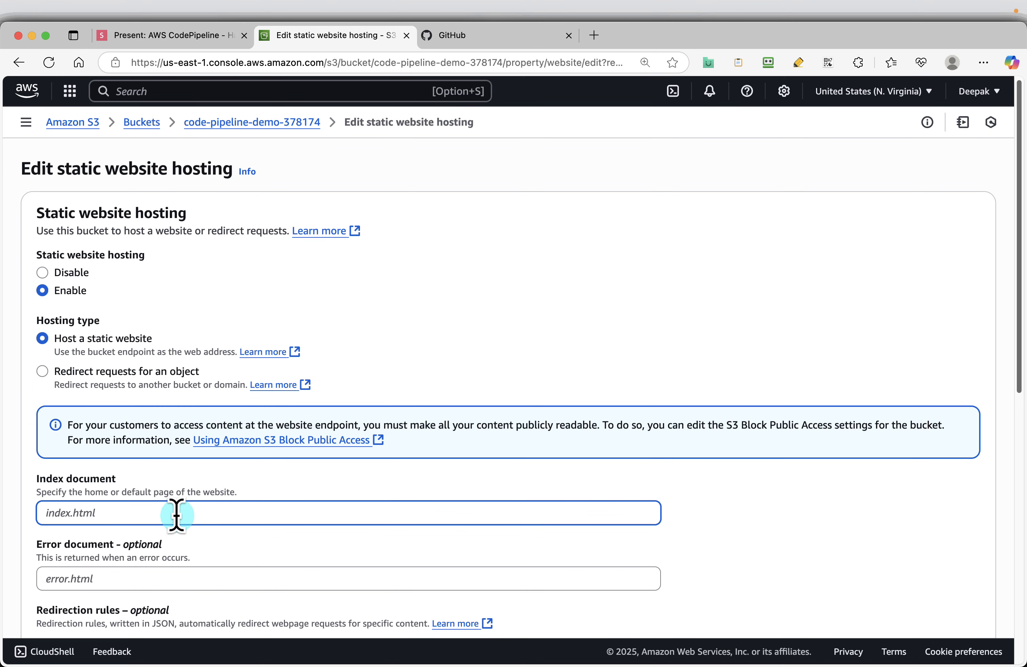
{"action": "key", "text": "super+v"}
Step: Copy error.html from the slide, enter it as the error document, and save the static website hosting settings
{"action": "left_click", "coordinate": [143, 36]}
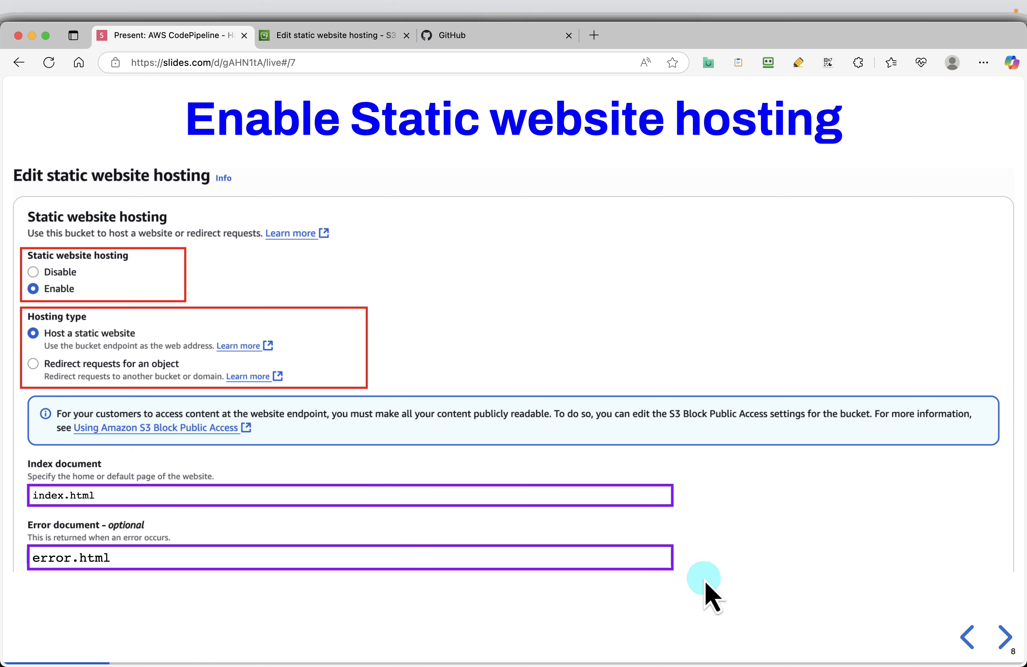
{"action": "left_click", "coordinate": [660, 557]}
{"action": "left_click", "coordinate": [353, 37]}
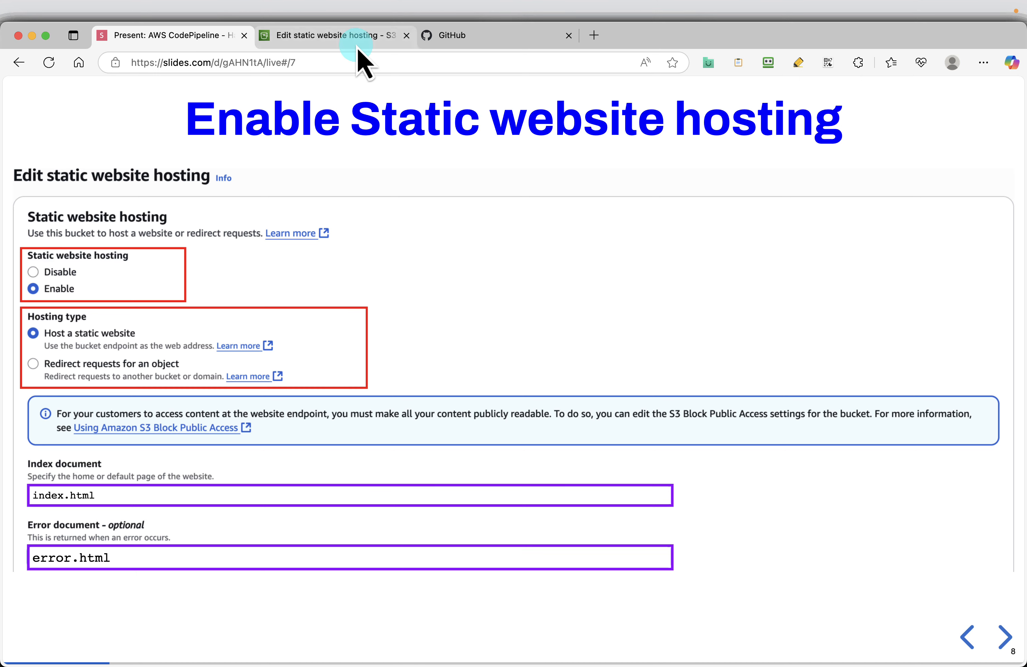
{"action": "left_click", "coordinate": [97, 576]}
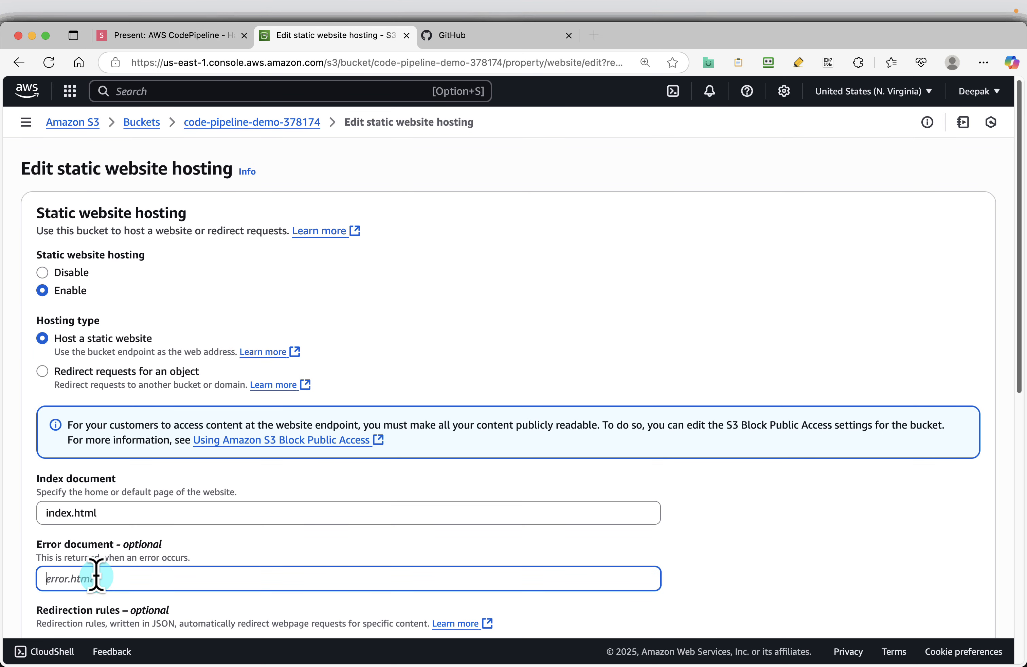
{"action": "scroll", "coordinate": [395, 470], "scroll_direction": "down", "scroll_amount": 3}
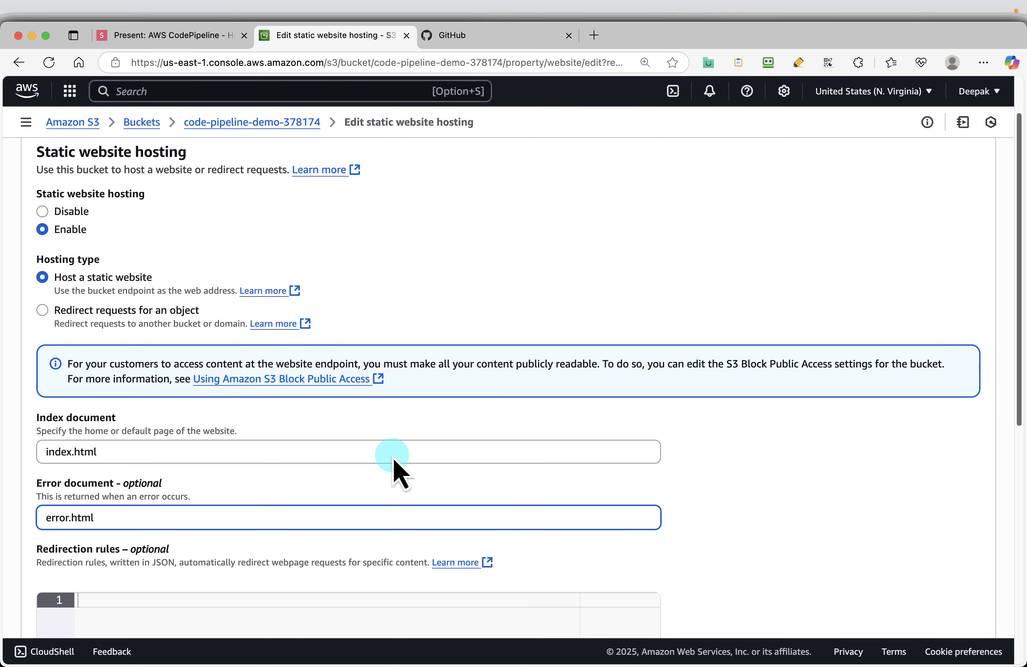
{"action": "scroll", "coordinate": [394, 464], "scroll_direction": "down", "scroll_amount": 10}
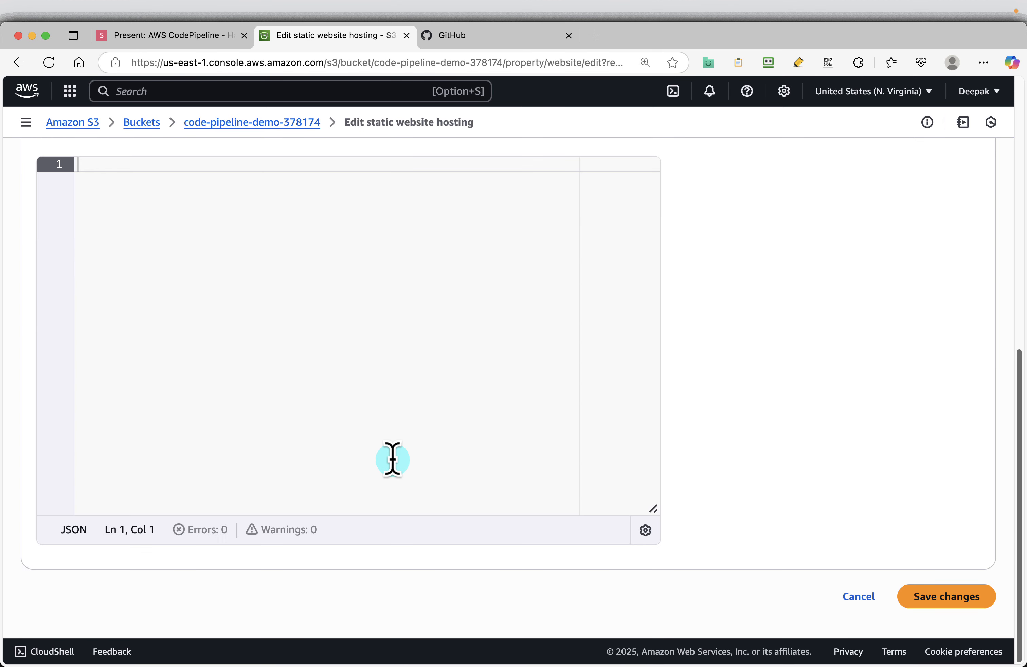
{"action": "left_click", "coordinate": [953, 601]}
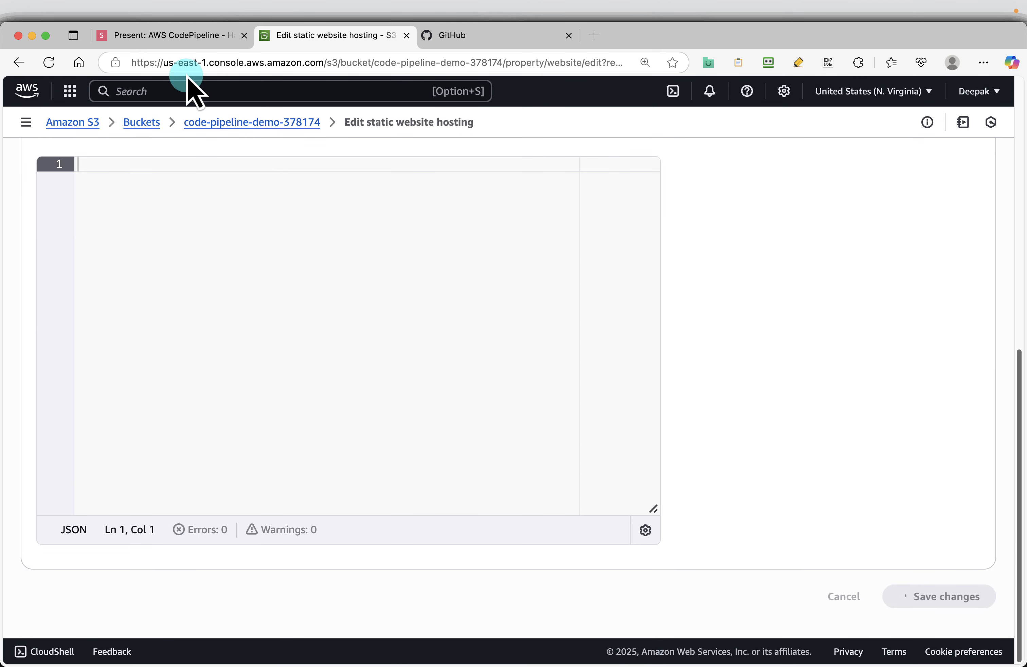
Step: Advance the slides to Edit bucket policy and copy the PublicReadGetObject policy JSON
{"action": "left_click", "coordinate": [187, 43]}
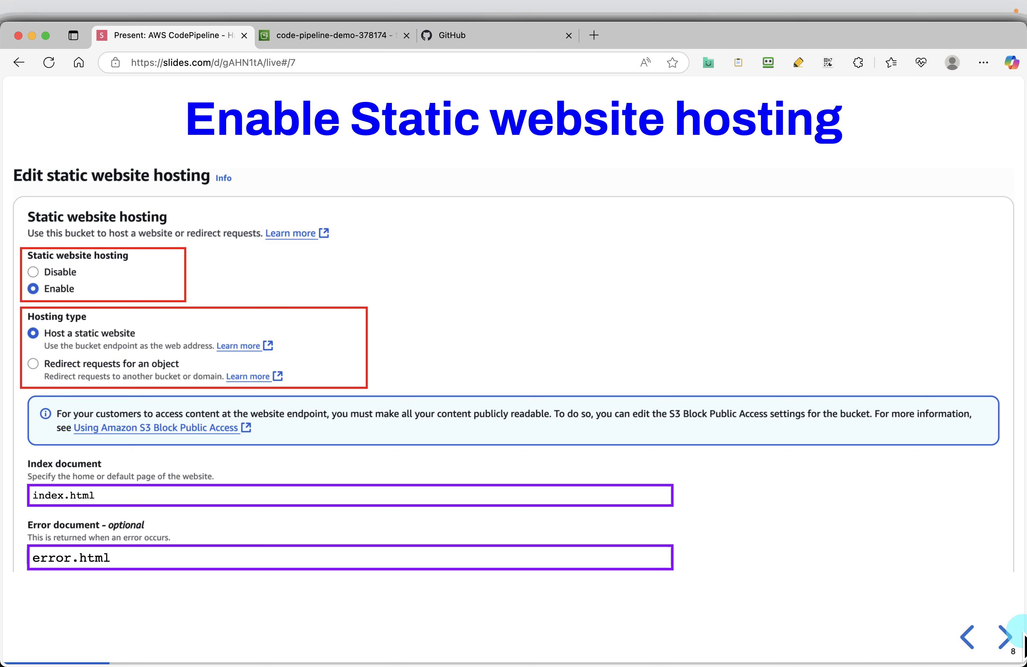
{"action": "left_click", "coordinate": [1004, 637]}
{"action": "left_click", "coordinate": [1004, 636]}
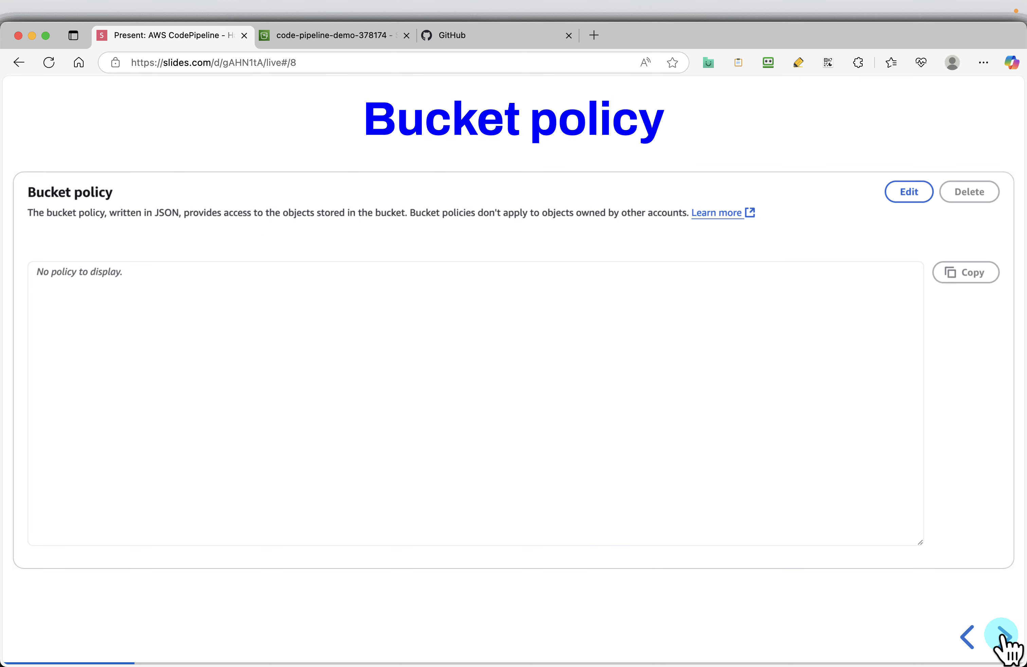
{"action": "left_click", "coordinate": [1003, 637]}
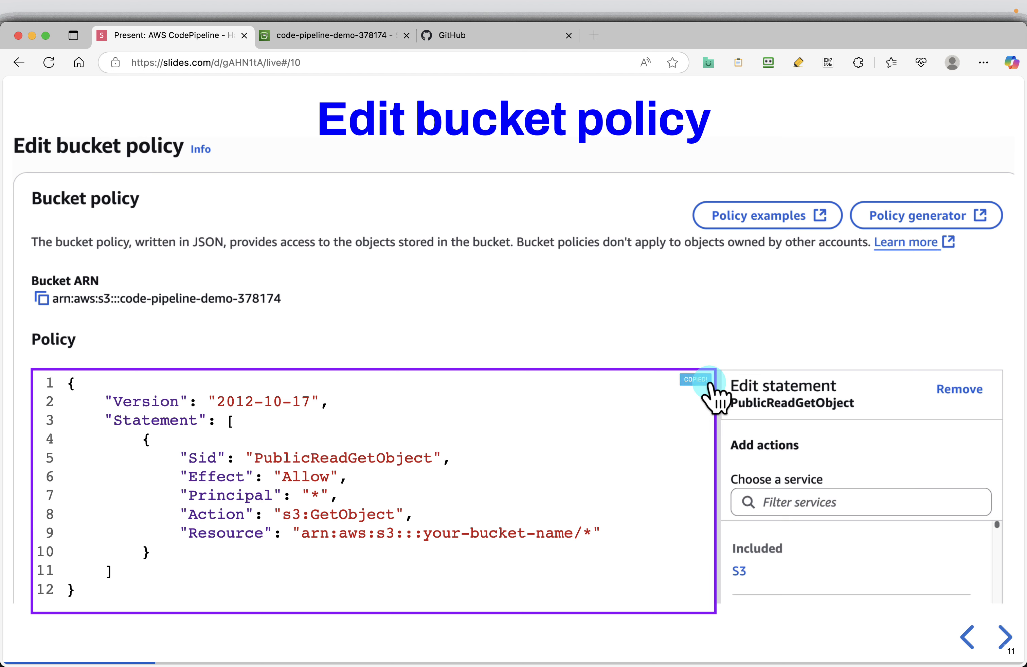
Step: Open the code-pipeline-demo-378174 bucket's policy for editing in the S3 console and paste in the copied PublicReadGetObject policy
{"action": "left_click", "coordinate": [325, 37]}
{"action": "scroll", "coordinate": [502, 329], "scroll_direction": "up", "scroll_amount": 5}
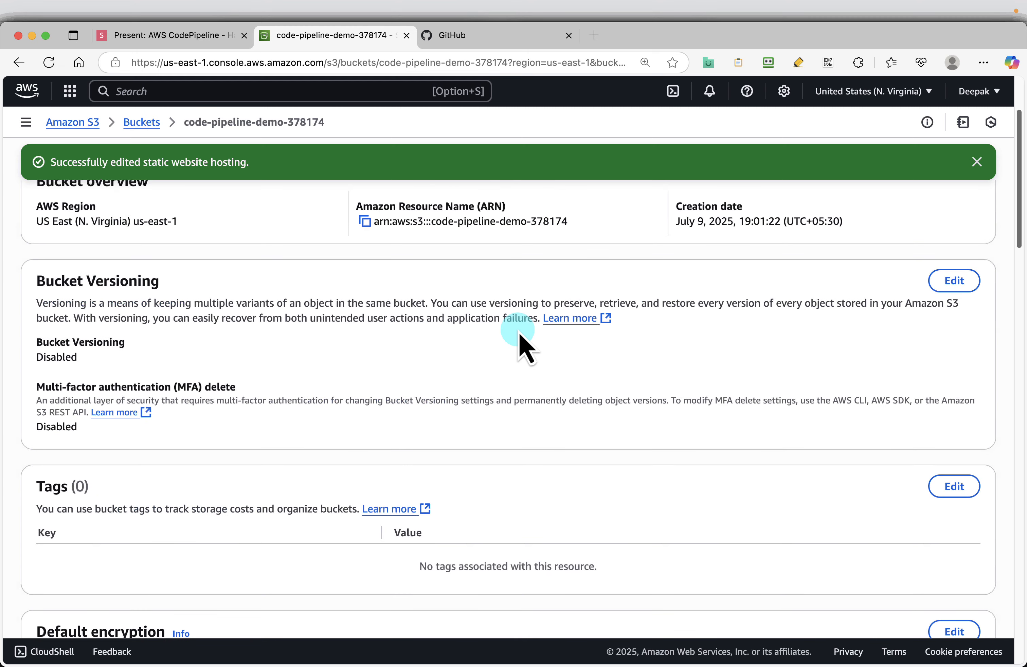
{"action": "scroll", "coordinate": [524, 347], "scroll_direction": "up", "scroll_amount": 3}
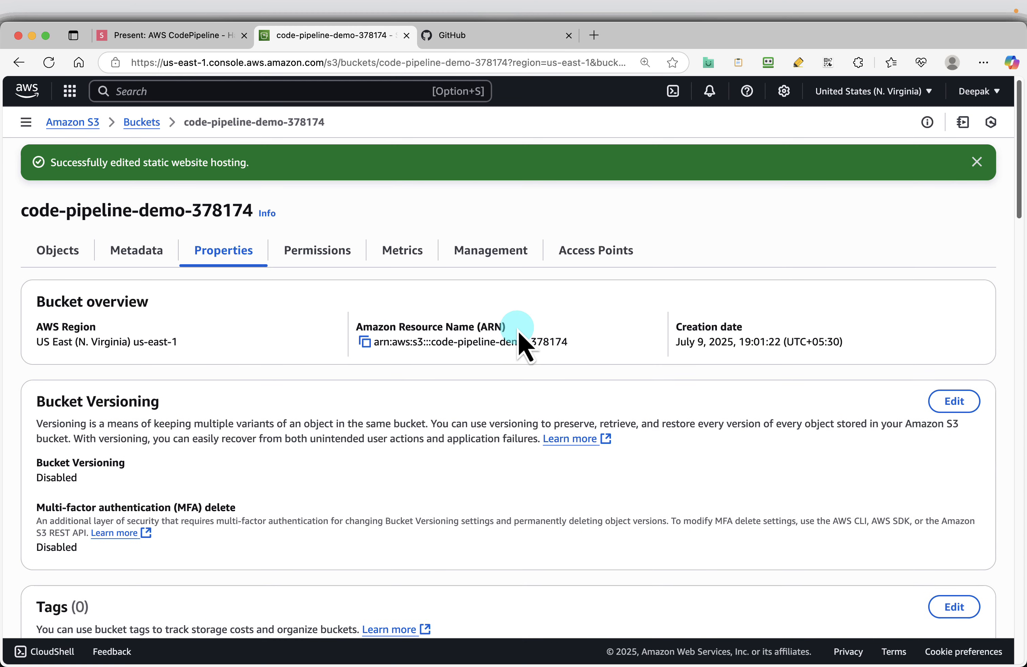
{"action": "left_click", "coordinate": [309, 255]}
{"action": "scroll", "coordinate": [420, 390], "scroll_direction": "down", "scroll_amount": 6}
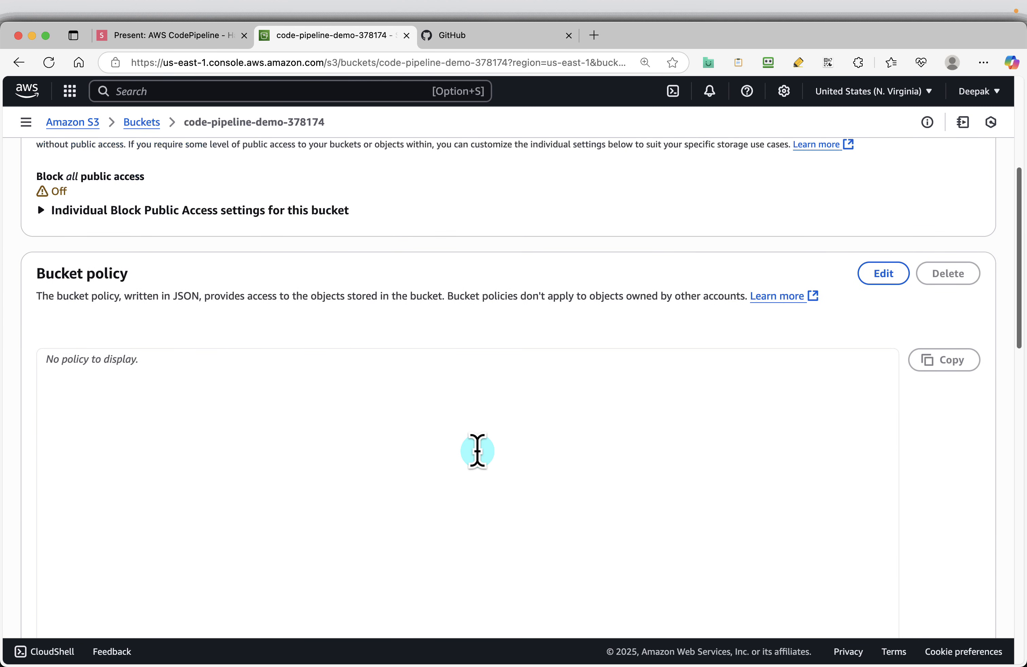
{"action": "scroll", "coordinate": [477, 450], "scroll_direction": "up", "scroll_amount": 1}
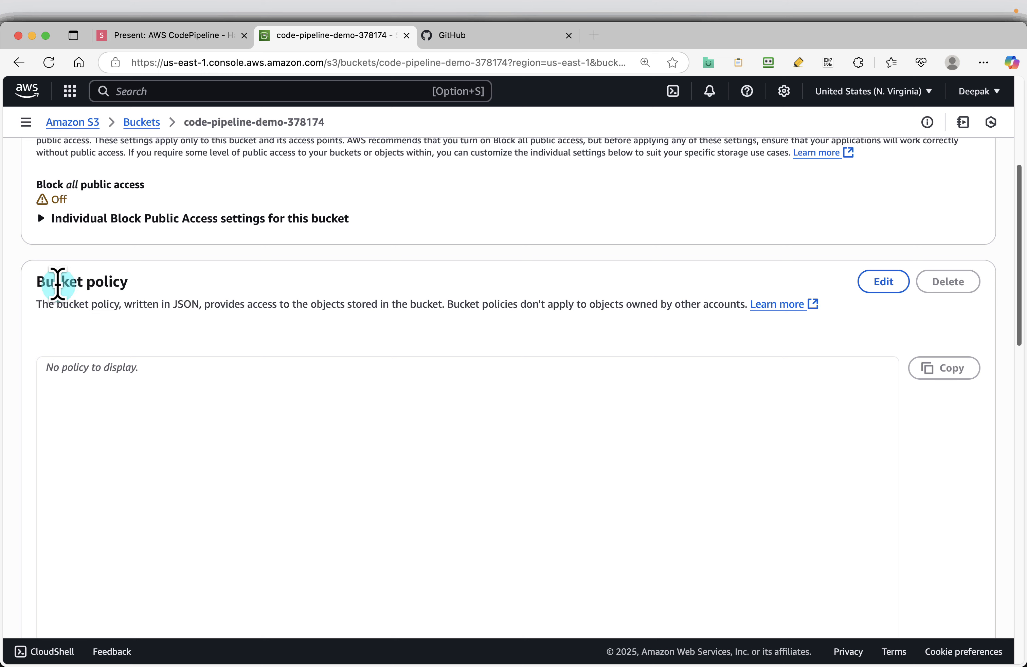
{"action": "left_click", "coordinate": [882, 282]}
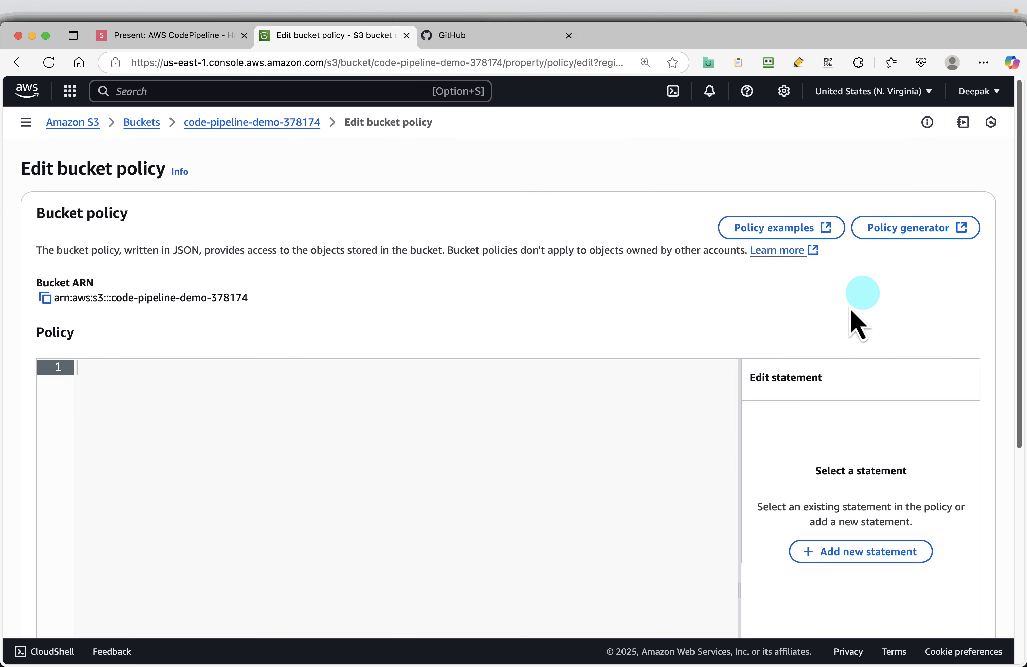
{"action": "type", "text": "{     \"Version\": \"2012-10-17\",     \"Statement\": [         {             \"Sid\": \"PublicReadGetObject\",             \"Effect\": \"Allow\",             \"Principal\": \"*\",             \"Action\": \"s3:GetObject\",             \"Resource\": \"arn:aws:s3:::your-bucket-name/*\"         }     ] }"}
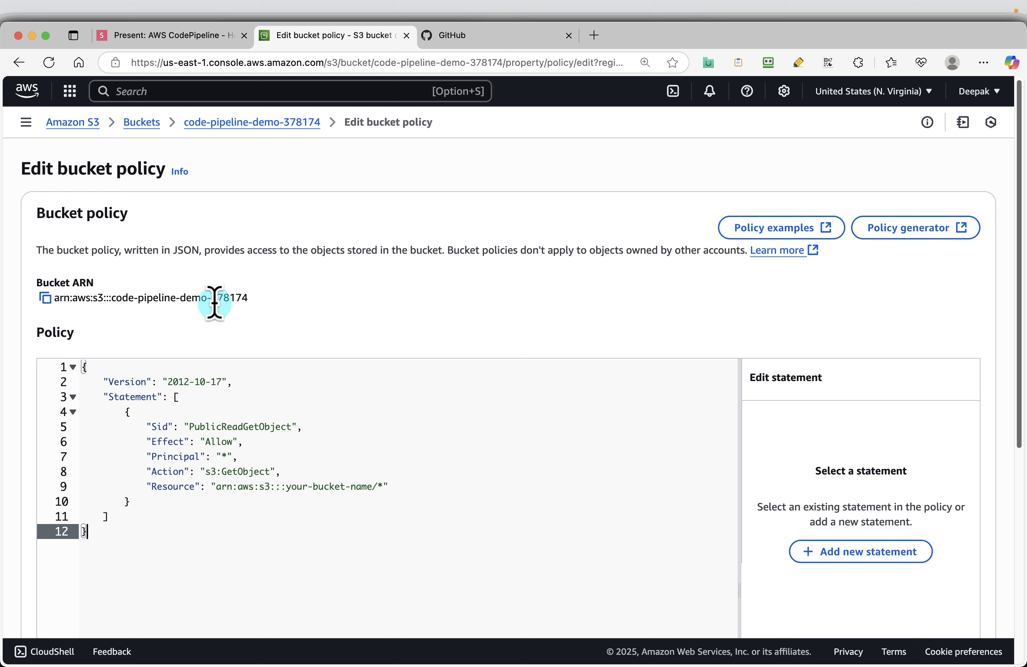
Step: Copy the bucket ARN and set the policy's Resource to arn:aws:s3:::code-pipeline-demo-378174/*
{"action": "left_click", "coordinate": [45, 298]}
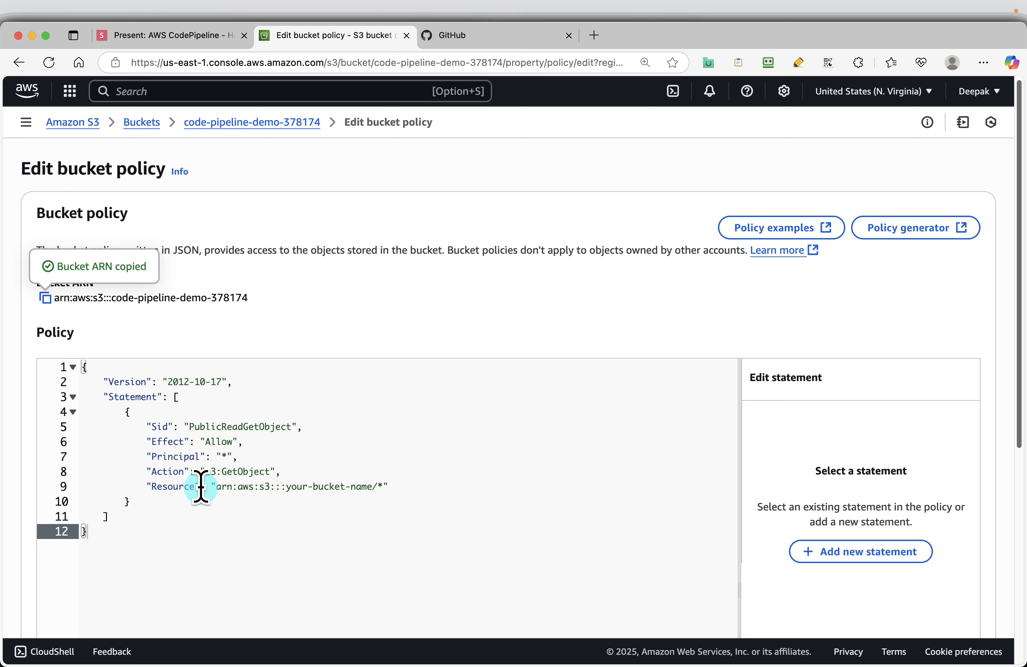
{"action": "left_click_drag", "start_coordinate": [217, 489], "coordinate": [256, 489]}
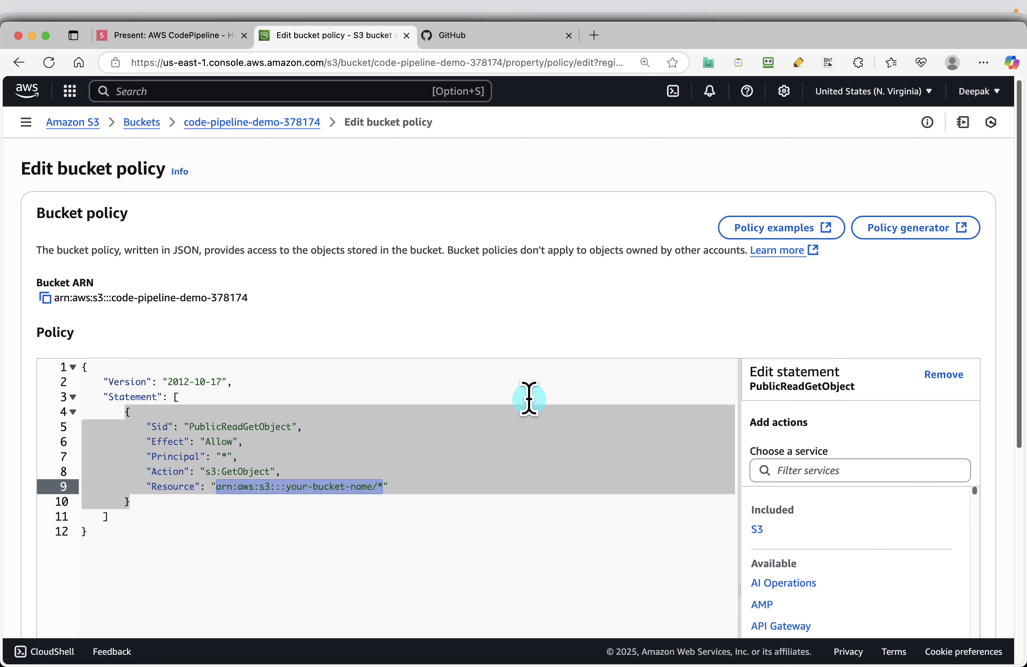
{"action": "key", "text": "super+v"}
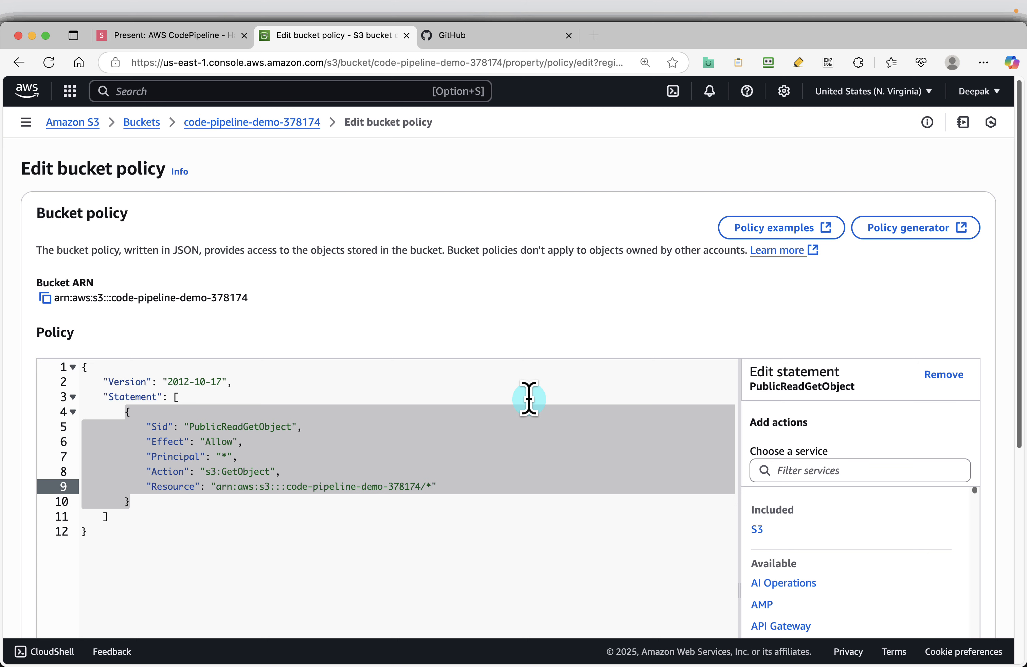
Step: Save the edited PublicReadGetObject bucket policy
{"action": "scroll", "coordinate": [536, 481], "scroll_direction": "down", "scroll_amount": 10}
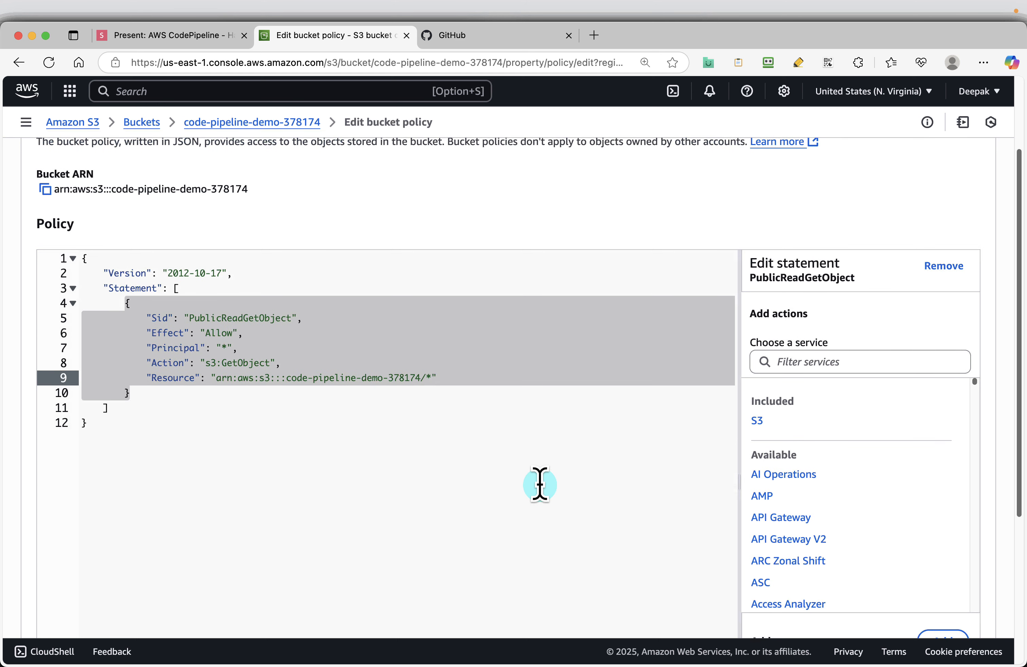
{"action": "left_click", "coordinate": [963, 604]}
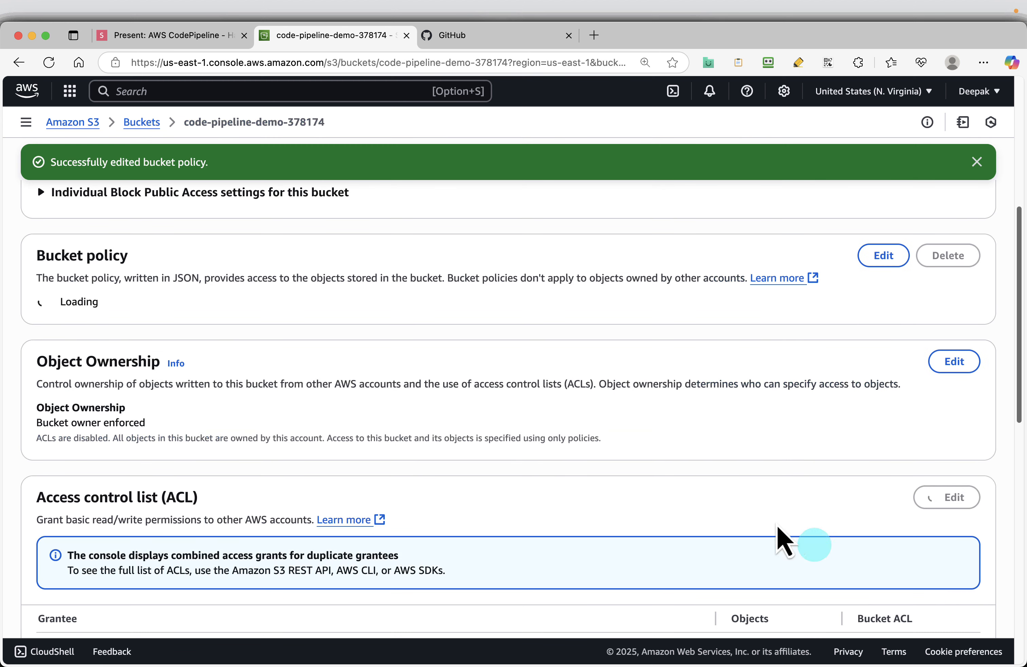
Step: Copy aws-codepipeline-s3-demo from the Create a new repository slide and enter it as the name of a new GitHub repository
{"action": "left_click", "coordinate": [174, 36]}
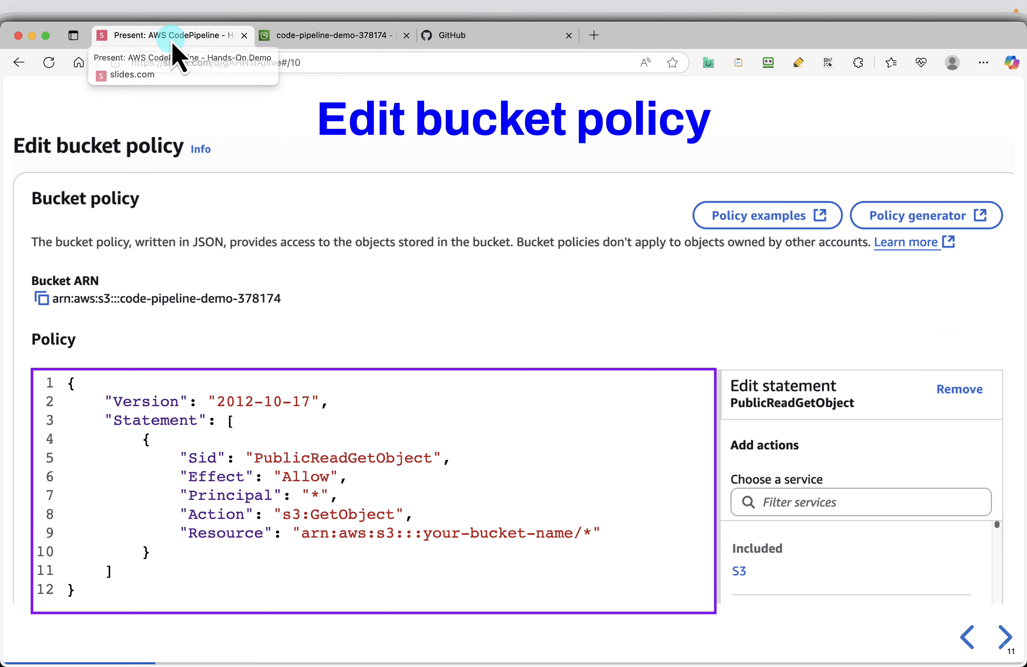
{"action": "key", "text": "Right"}
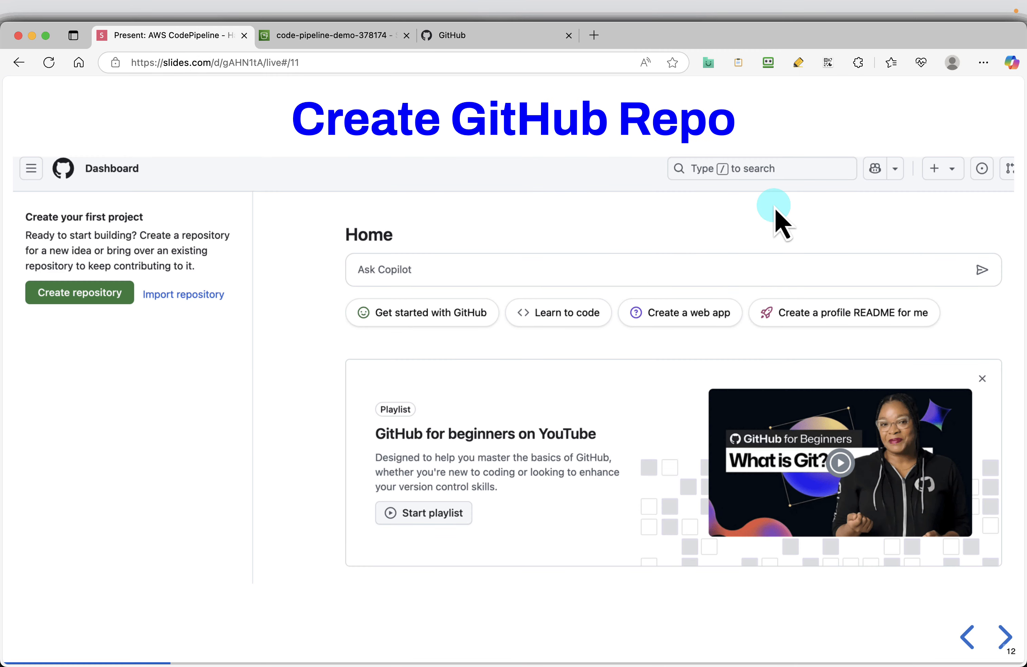
{"action": "key", "text": "Right"}
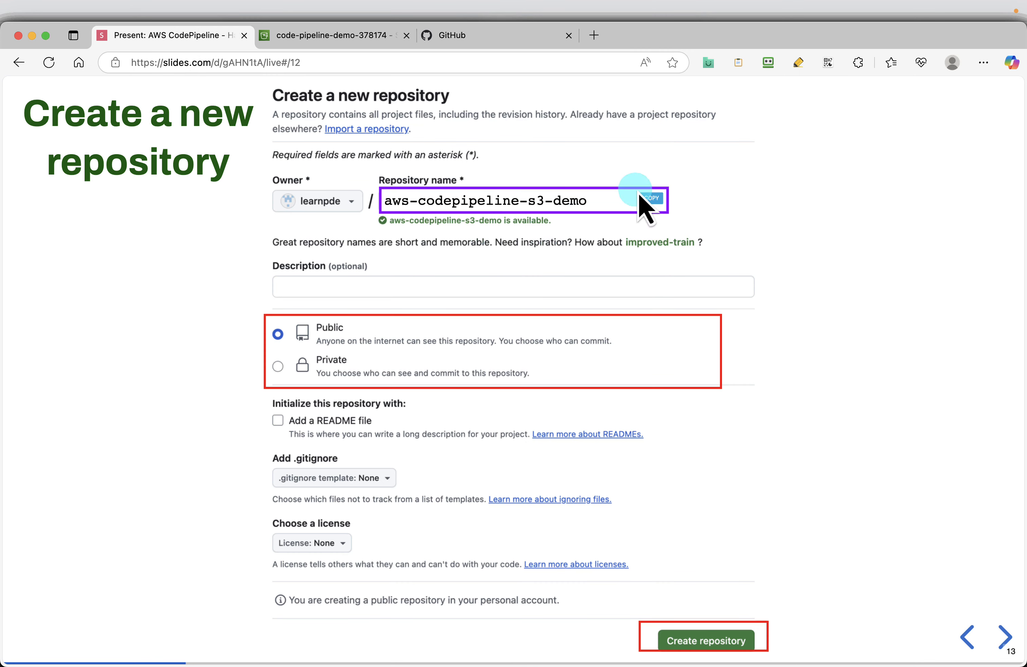
{"action": "left_click", "coordinate": [479, 38]}
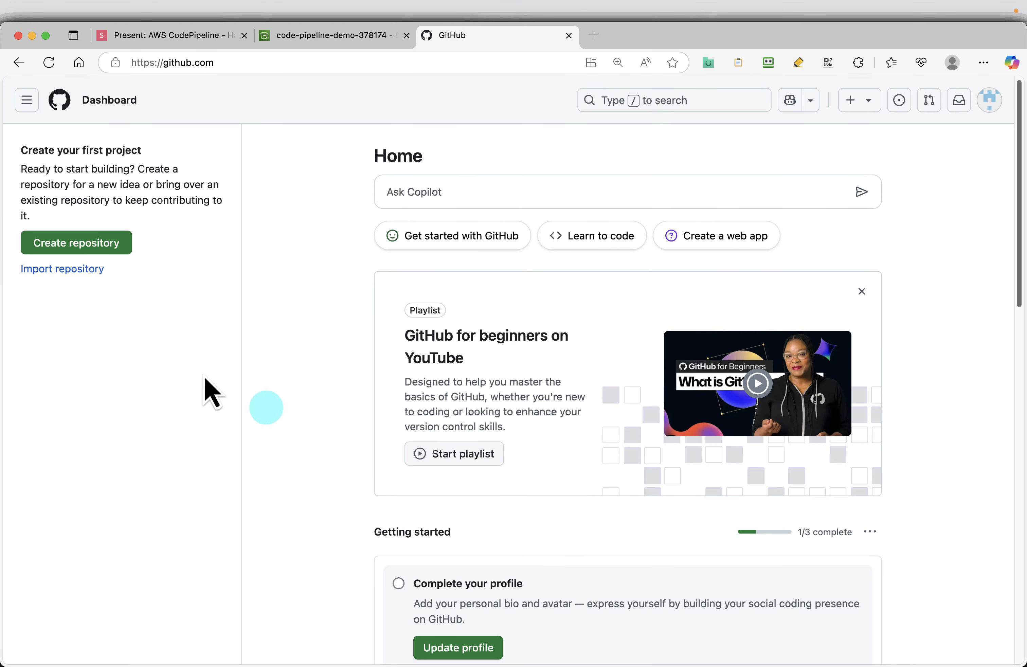
{"action": "left_click", "coordinate": [98, 245]}
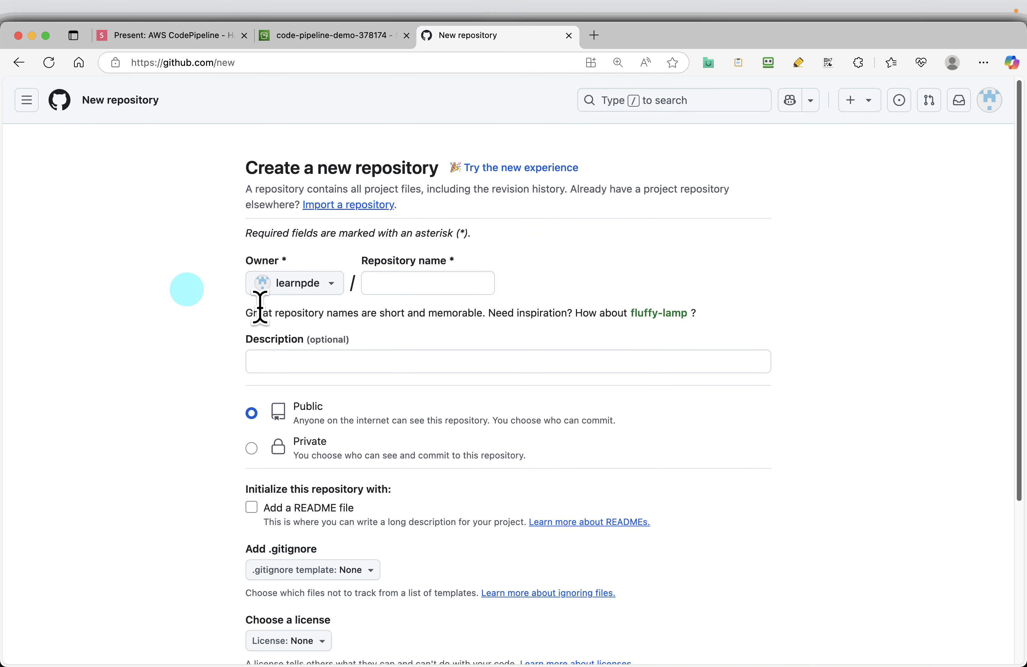
{"action": "right_click", "coordinate": [443, 284]}
{"action": "left_click", "coordinate": [484, 398]}
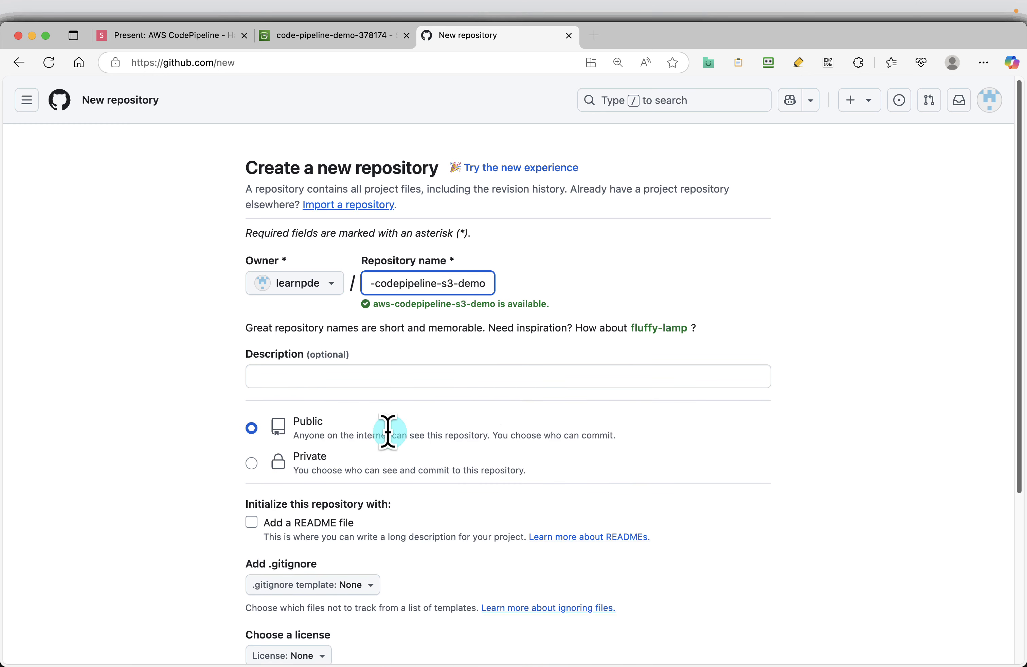
Step: Compare the repository settings with the slide and create the repository as Public without a README, .gitignore or license
{"action": "scroll", "coordinate": [390, 431], "scroll_direction": "down", "scroll_amount": 1}
{"action": "scroll", "coordinate": [417, 407], "scroll_direction": "down", "scroll_amount": 4}
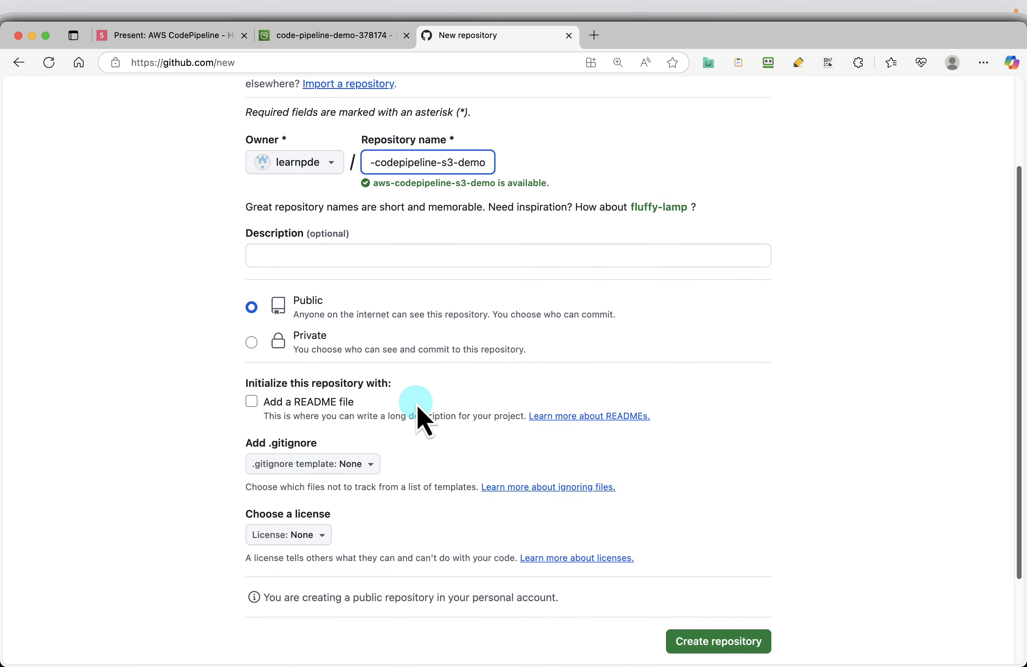
{"action": "left_click", "coordinate": [158, 34]}
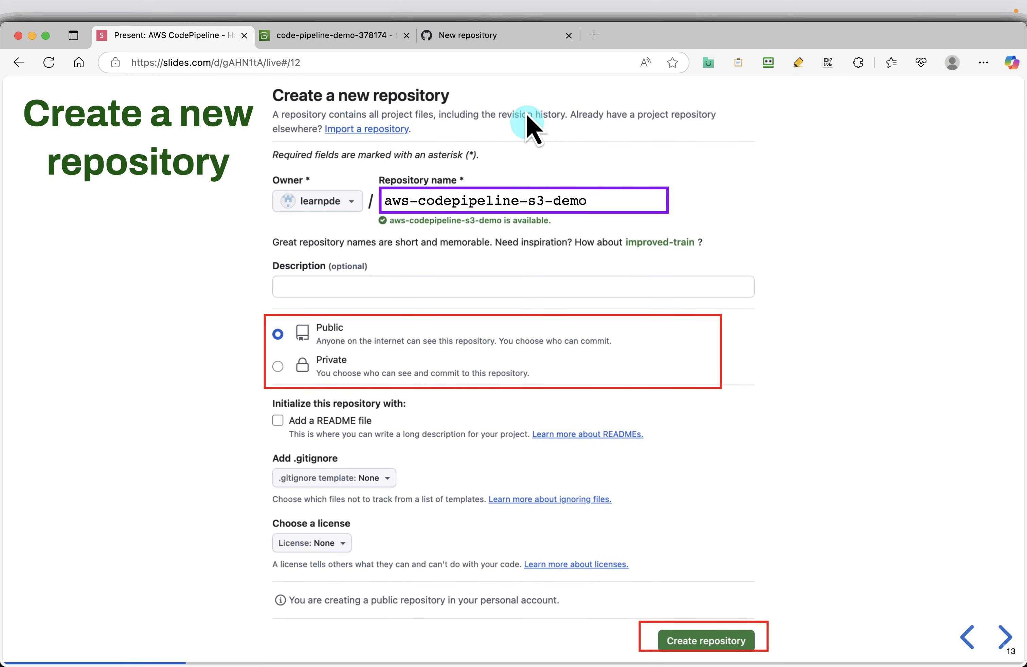
{"action": "left_click", "coordinate": [493, 35]}
{"action": "scroll", "coordinate": [710, 519], "scroll_direction": "down", "scroll_amount": 5}
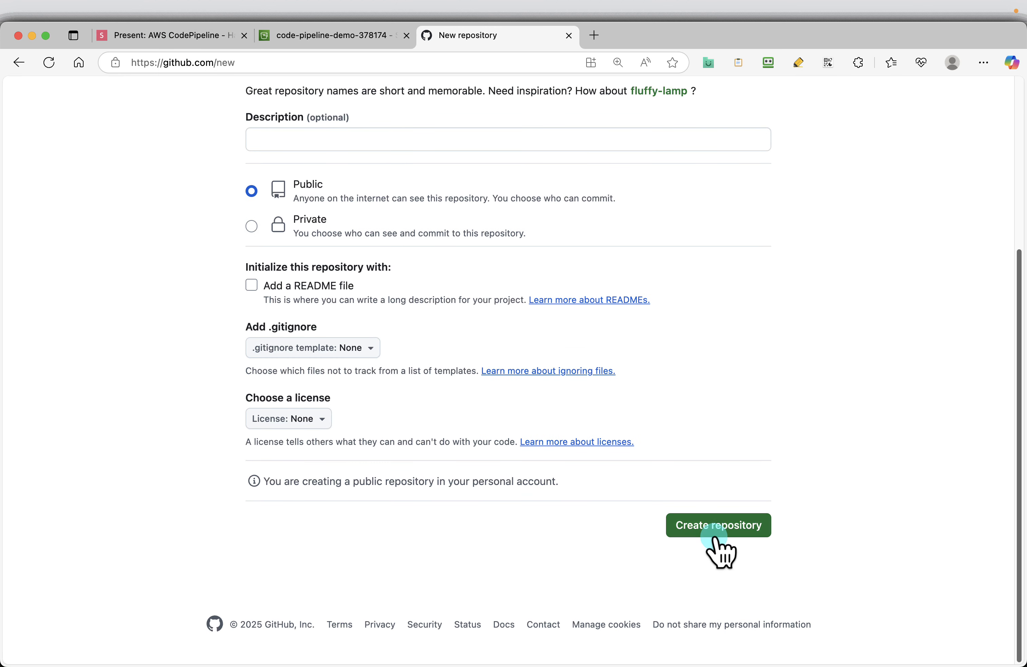
{"action": "left_click", "coordinate": [716, 537]}
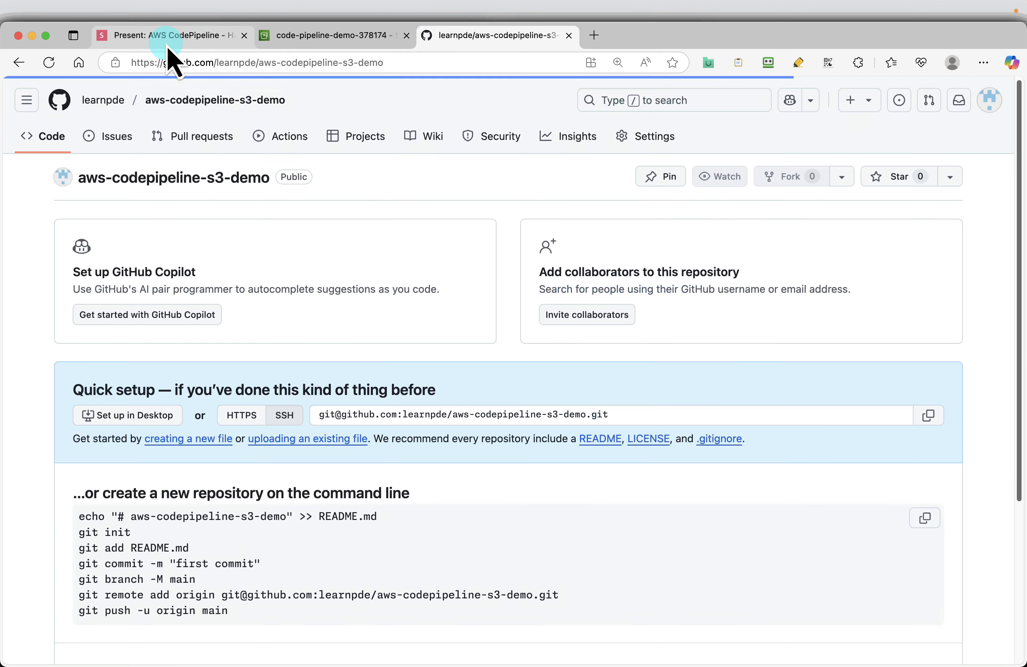
Step: Start a new file in the aws-codepipeline-s3-demo repository and name it index.html, using the file name copied from the slide
{"action": "left_click", "coordinate": [167, 43]}
{"action": "left_click", "coordinate": [494, 44]}
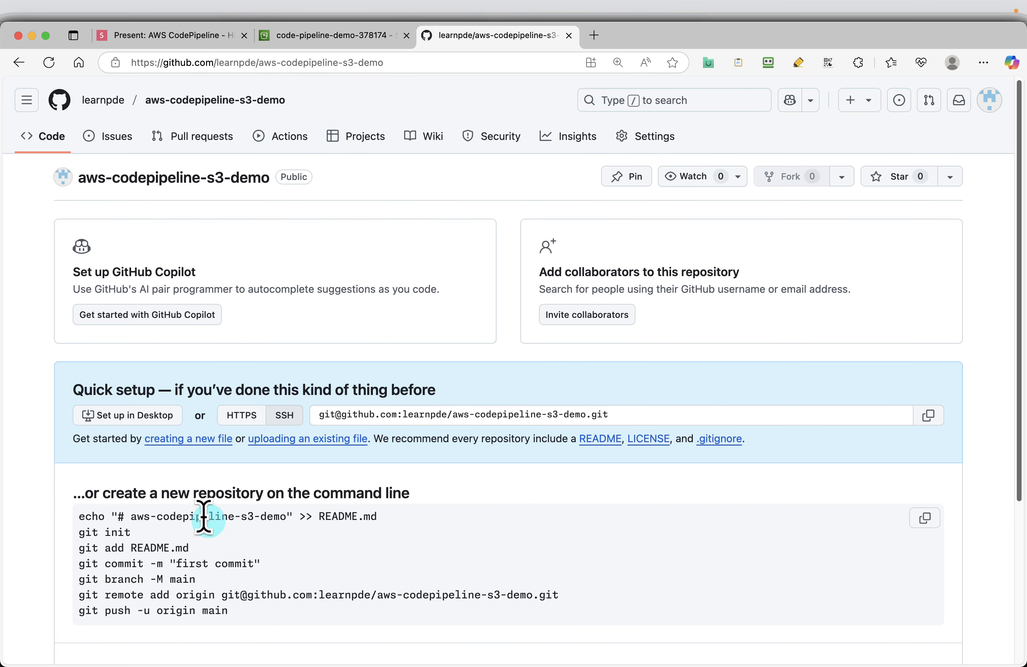
{"action": "left_click", "coordinate": [200, 440]}
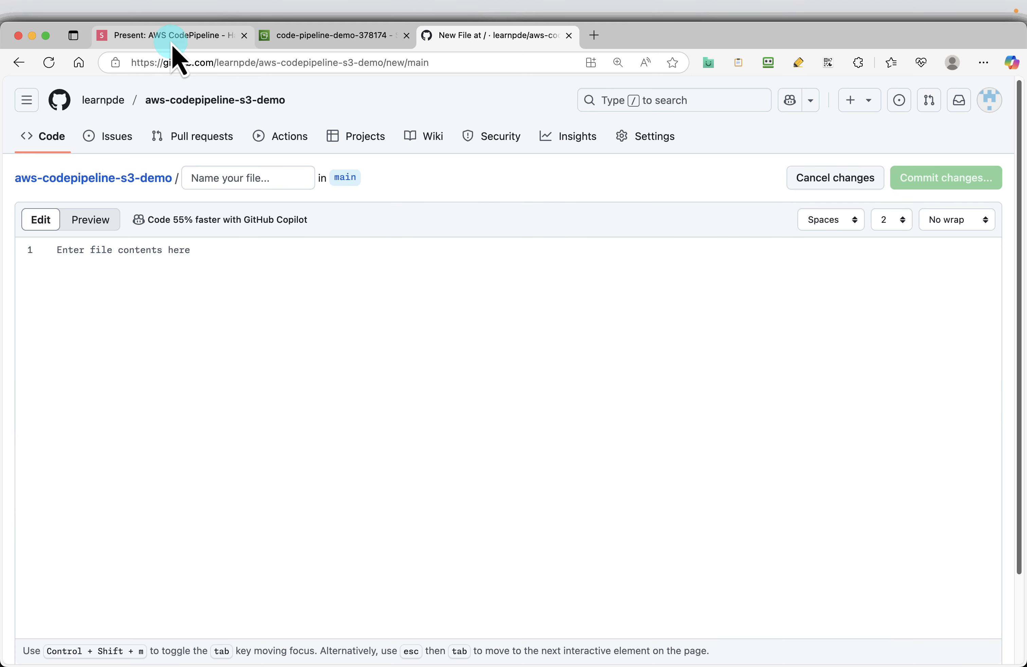
{"action": "left_click", "coordinate": [171, 35]}
{"action": "key", "text": "Right"}
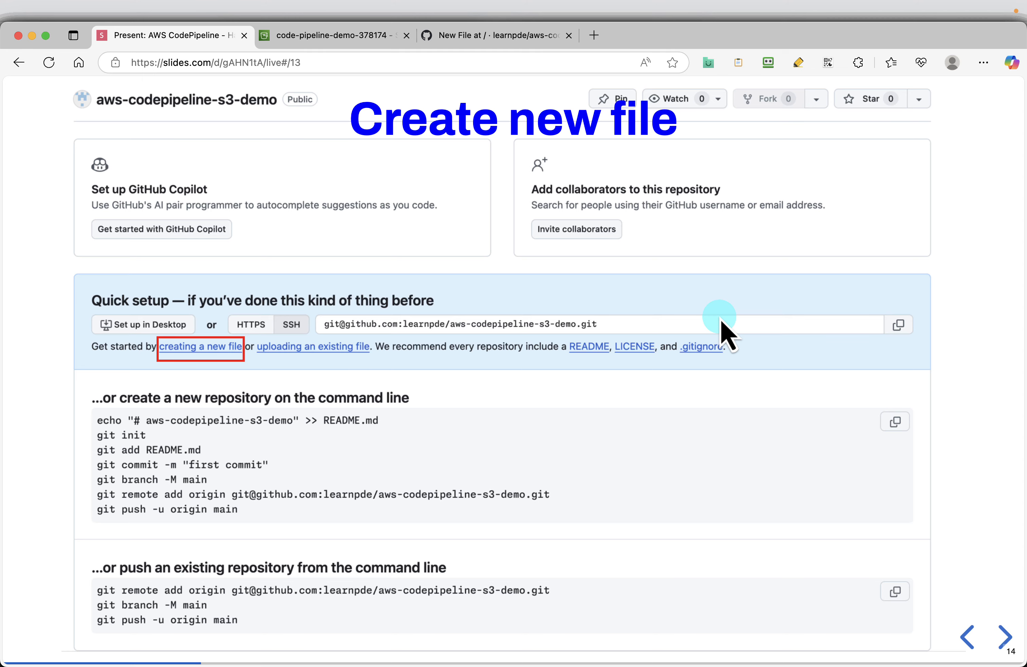
{"action": "key", "text": "Right"}
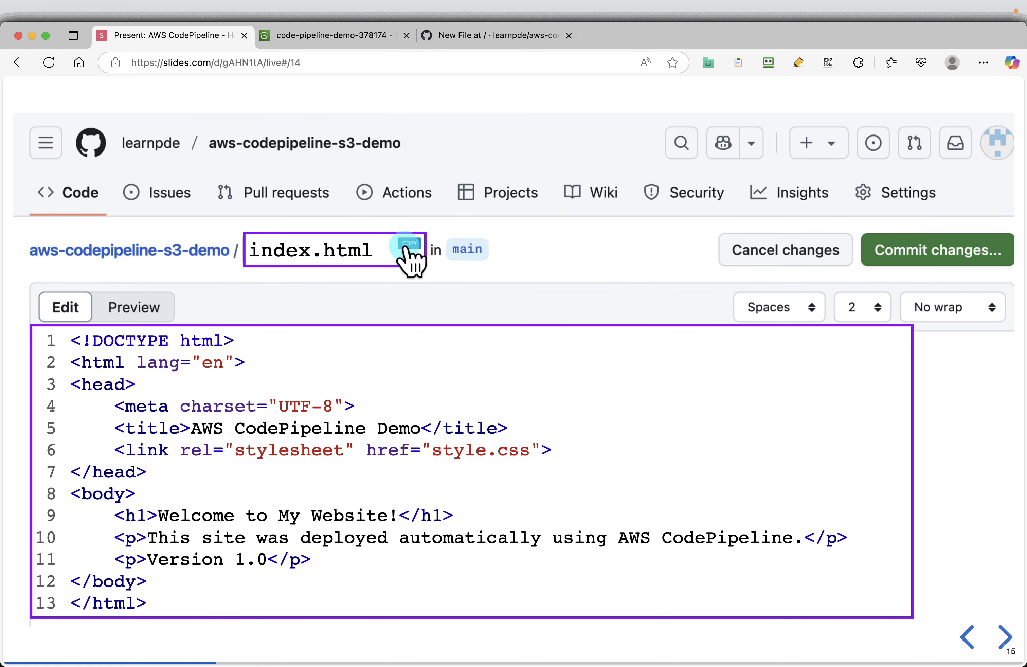
{"action": "left_click", "coordinate": [461, 35]}
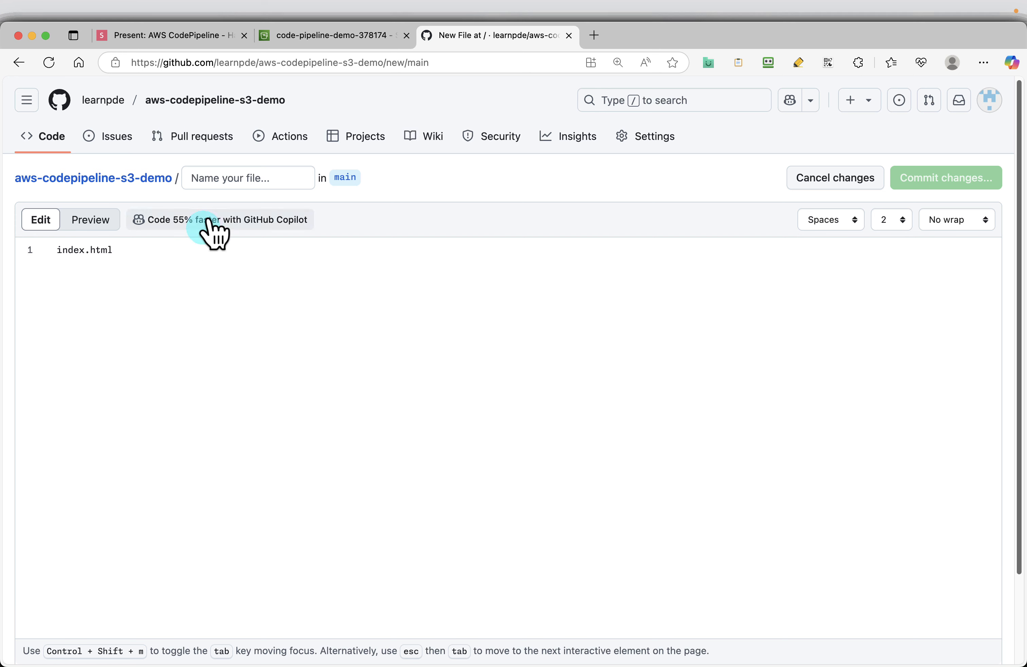
{"action": "left_click", "coordinate": [238, 178]}
{"action": "type", "text": "index.html"}
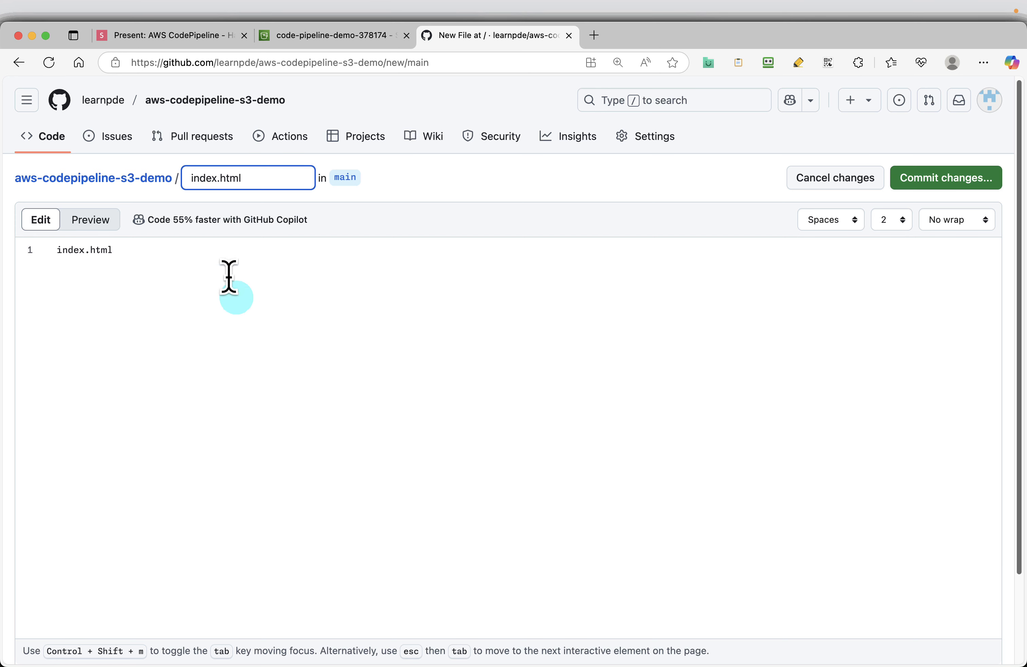
Step: Replace the contents of index.html with the Version 1.0 page code copied from the slide and commit the file to main
{"action": "left_click", "coordinate": [239, 37]}
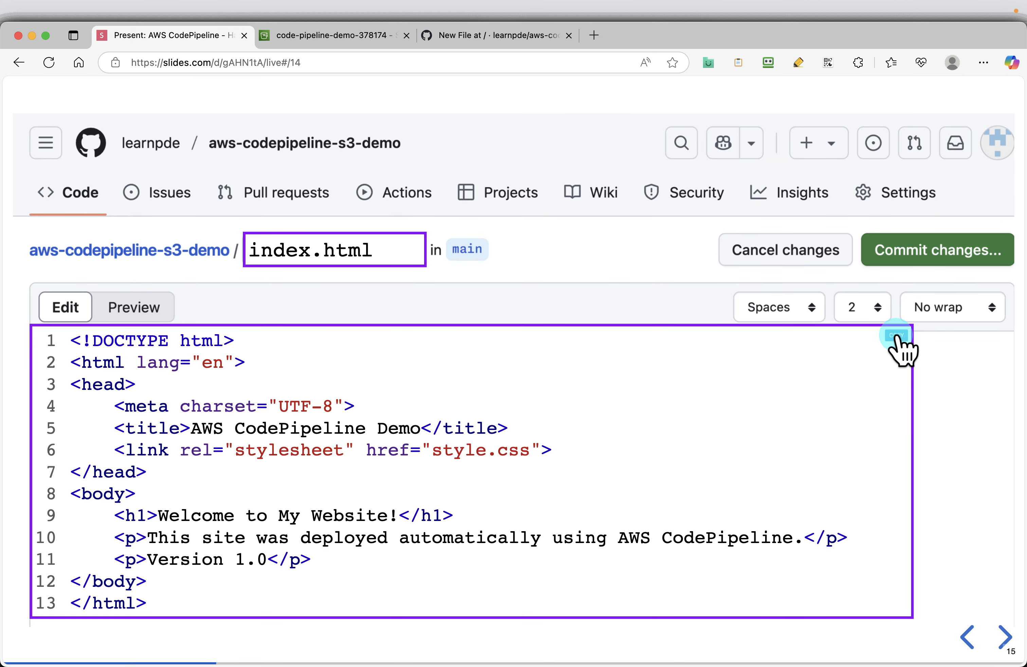
{"action": "left_click", "coordinate": [895, 336]}
{"action": "left_click", "coordinate": [525, 37]}
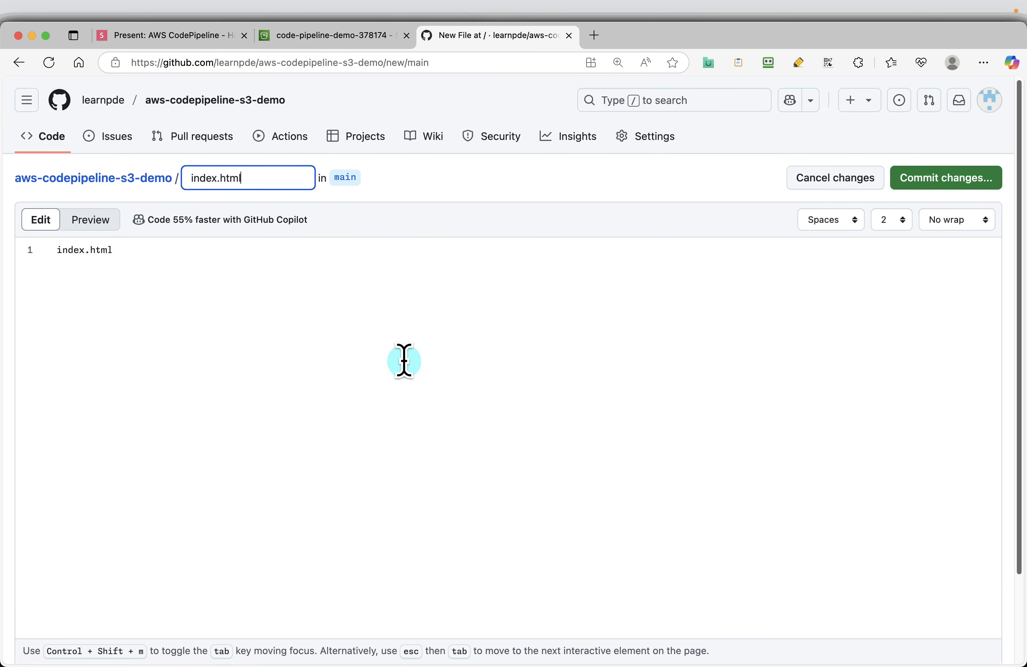
{"action": "key", "text": "super+v"}
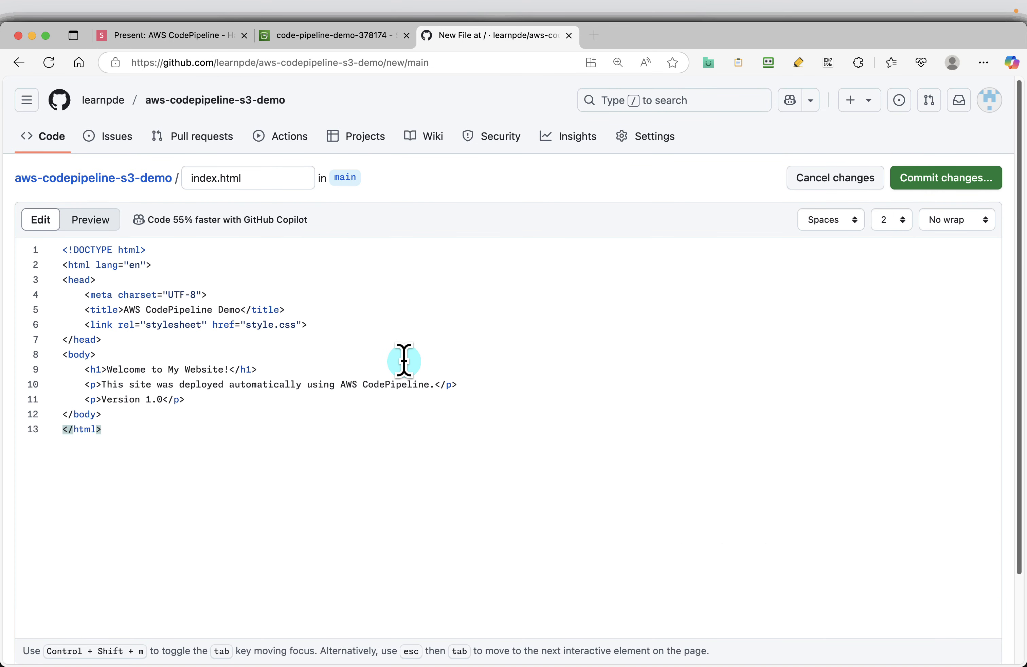
{"action": "left_click", "coordinate": [922, 182]}
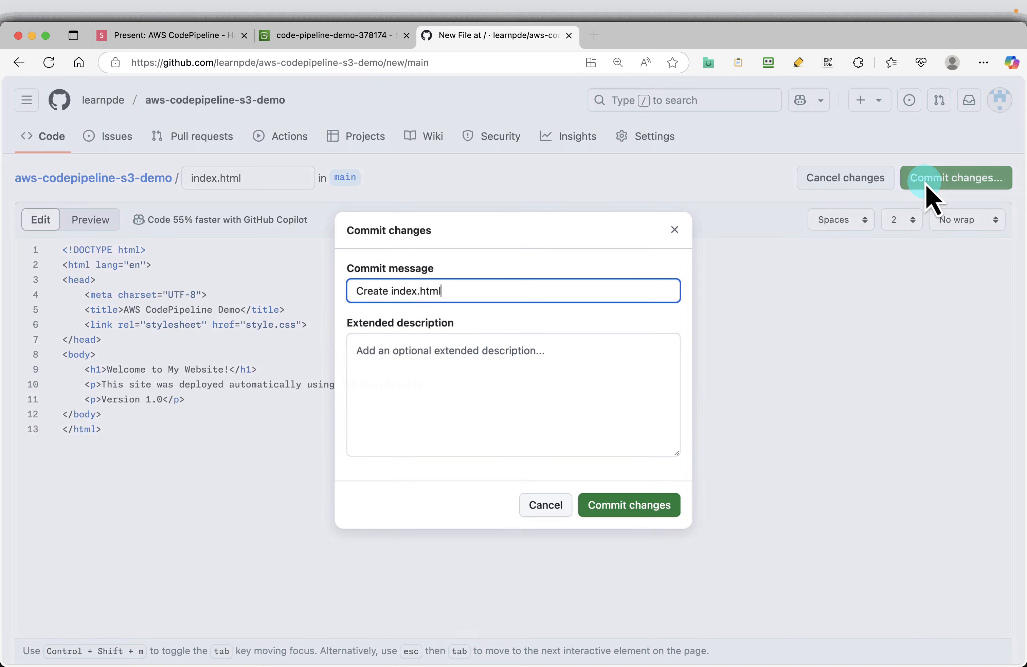
{"action": "left_click", "coordinate": [630, 516]}
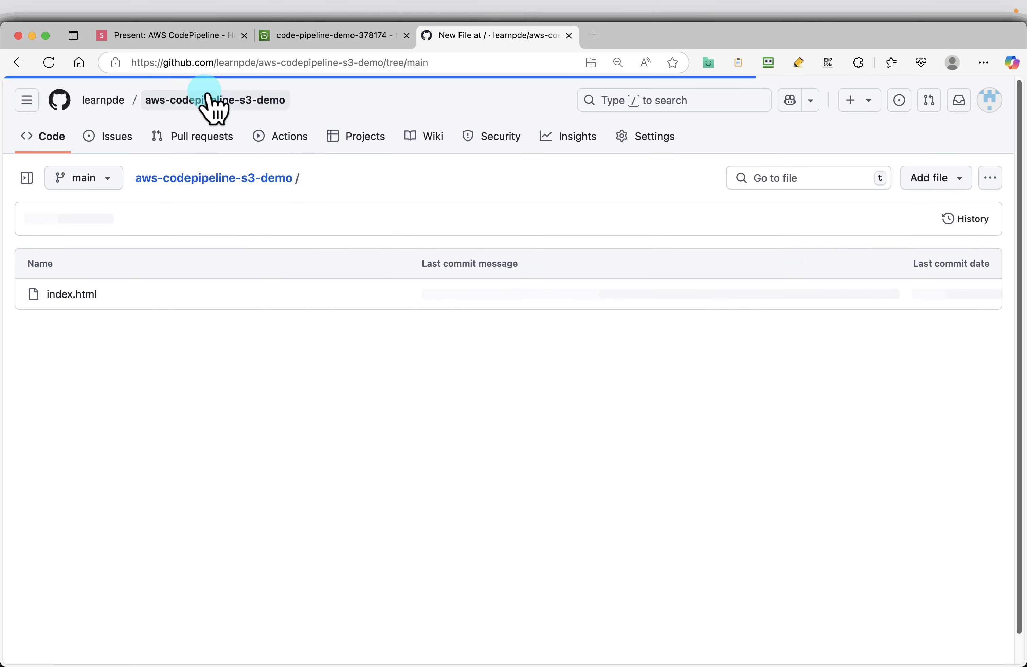
Step: Advance the slides to the error.html page, then add a new file named error.html to the GitHub repository
{"action": "left_click", "coordinate": [176, 42]}
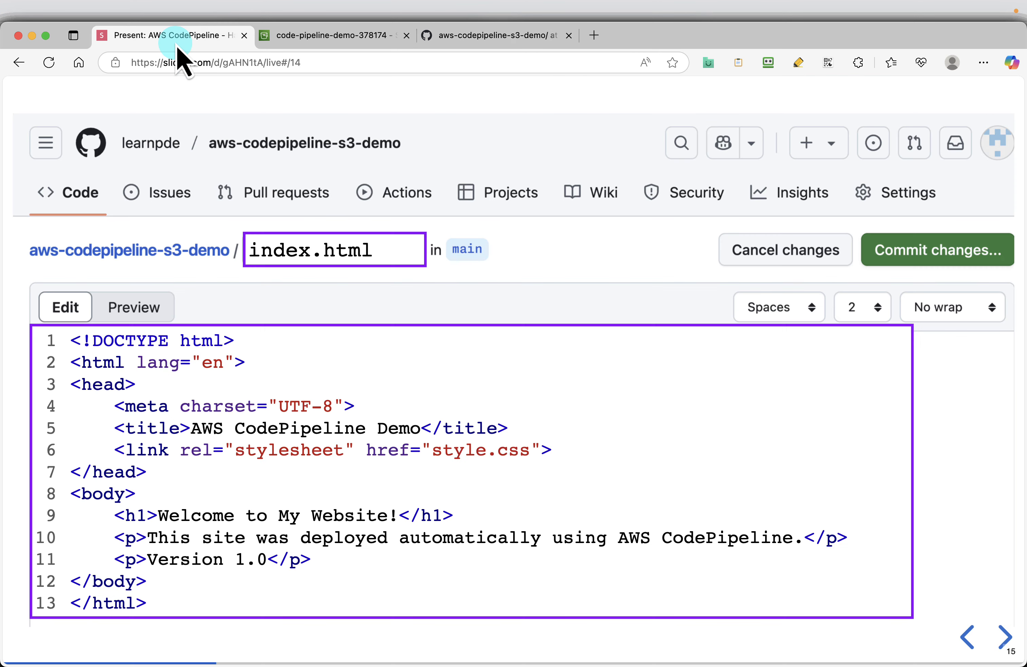
{"action": "key", "text": "Right"}
{"action": "key", "text": "Right"}
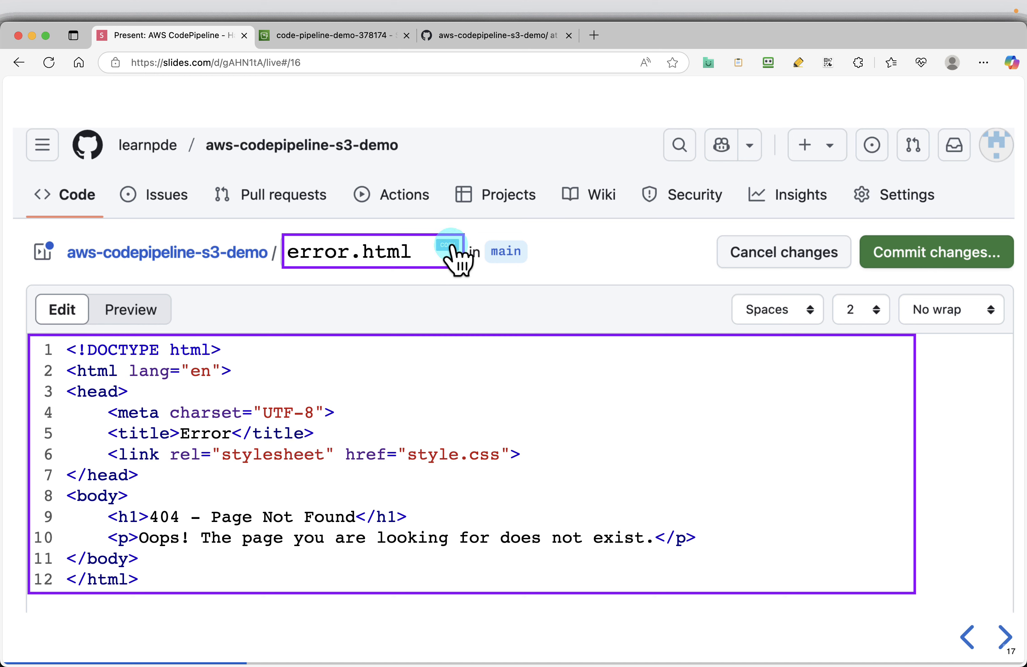
{"action": "left_click", "coordinate": [502, 38]}
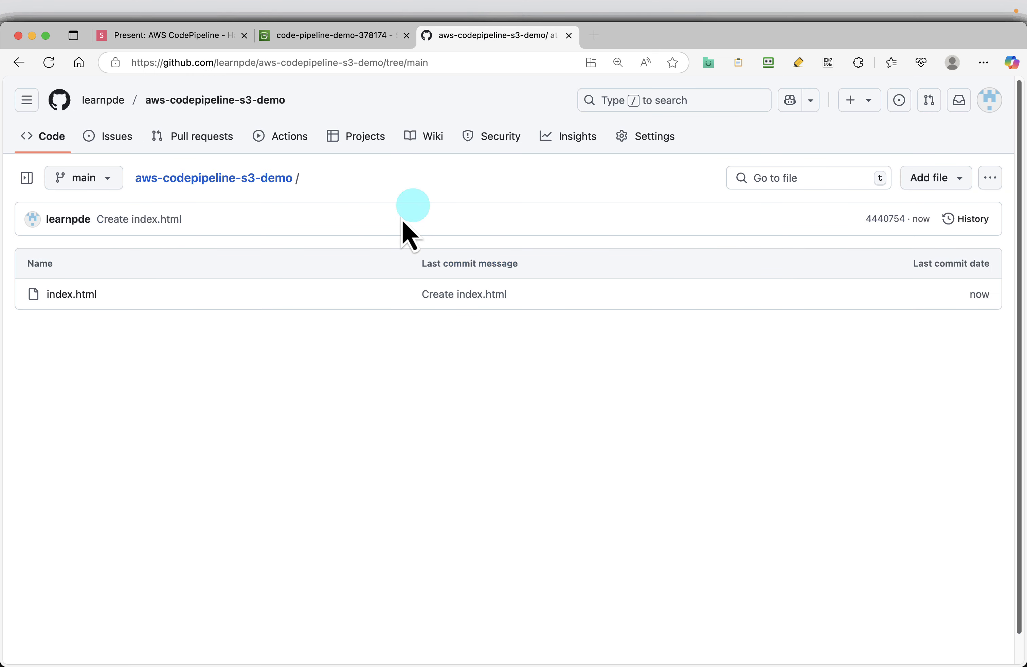
{"action": "left_click", "coordinate": [941, 178]}
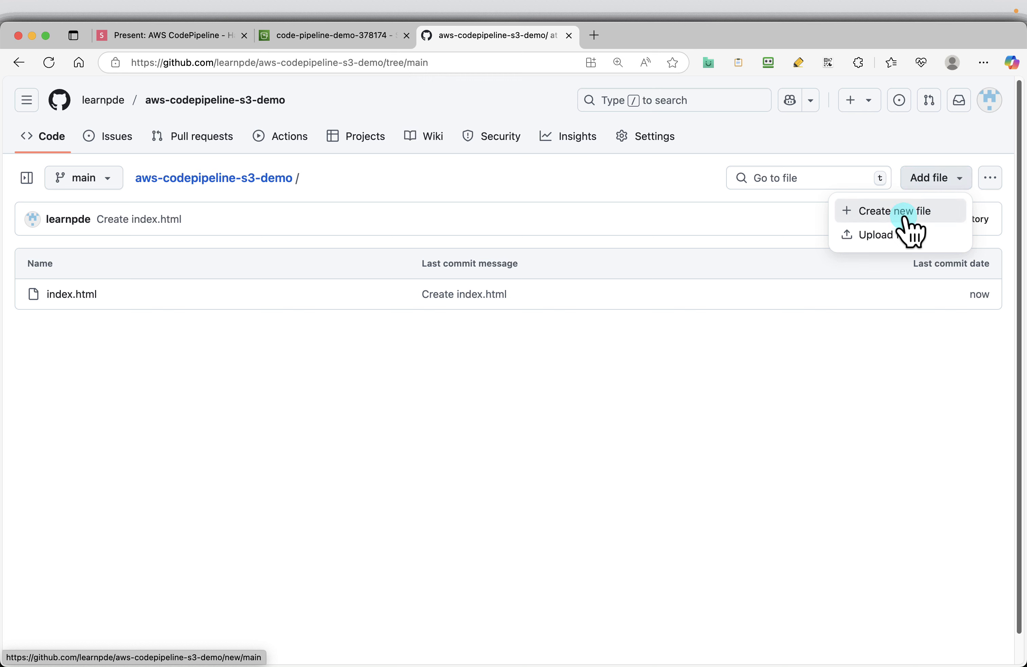
{"action": "left_click", "coordinate": [890, 211]}
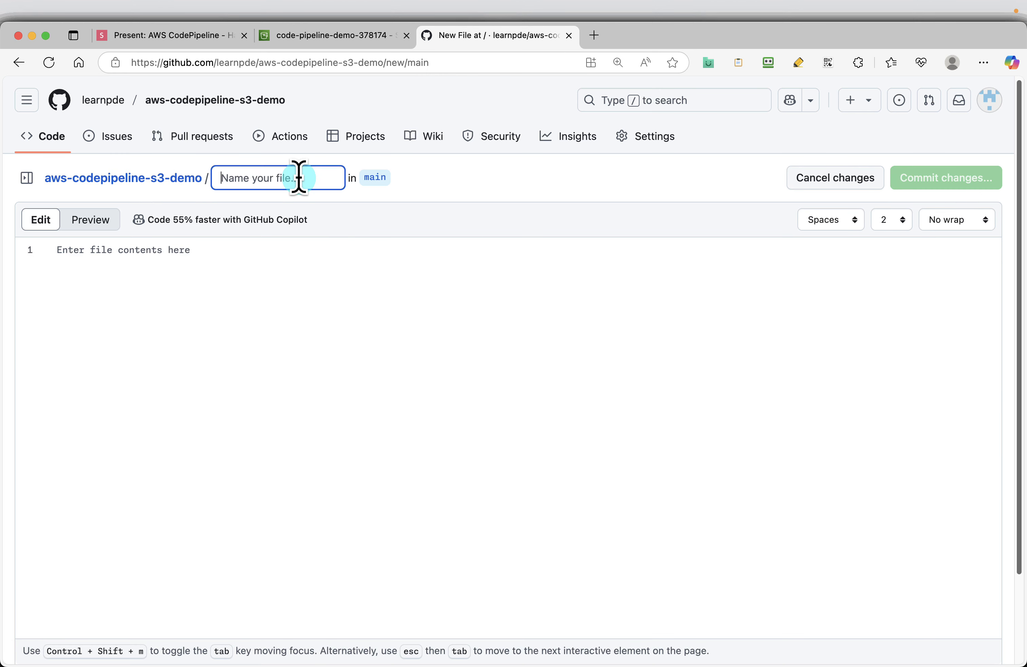
{"action": "type", "text": "error.html"}
Step: Copy the 404 page code from the slide into error.html and commit the file to main
{"action": "left_click", "coordinate": [171, 35]}
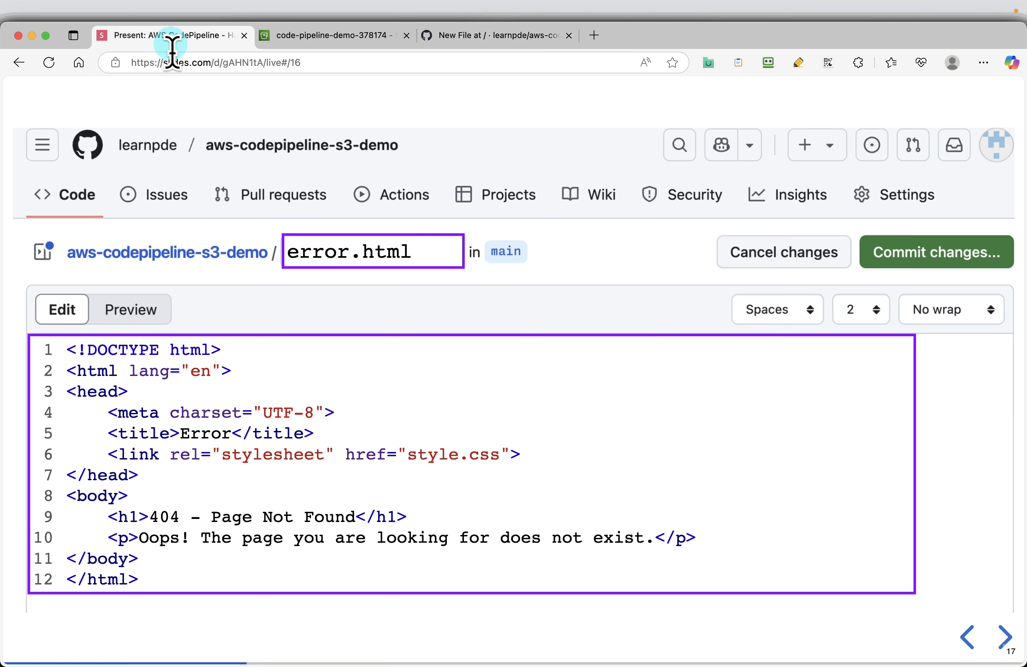
{"action": "left_click", "coordinate": [488, 37]}
{"action": "left_click", "coordinate": [342, 344]}
{"action": "type", "text": "<!DOCTYPE html> <html lang=\"en\"> <head>     <meta charset=\"UTF-8\">     <title>Error</title>     <link rel=\"stylesheet\" href=\"style.css\"> </head> <body>     <h1>404 - Page Not Found</h1>     <p>Oops! The page you are looking for does not exist.</p> </body> </html>"}
{"action": "left_click", "coordinate": [911, 173]}
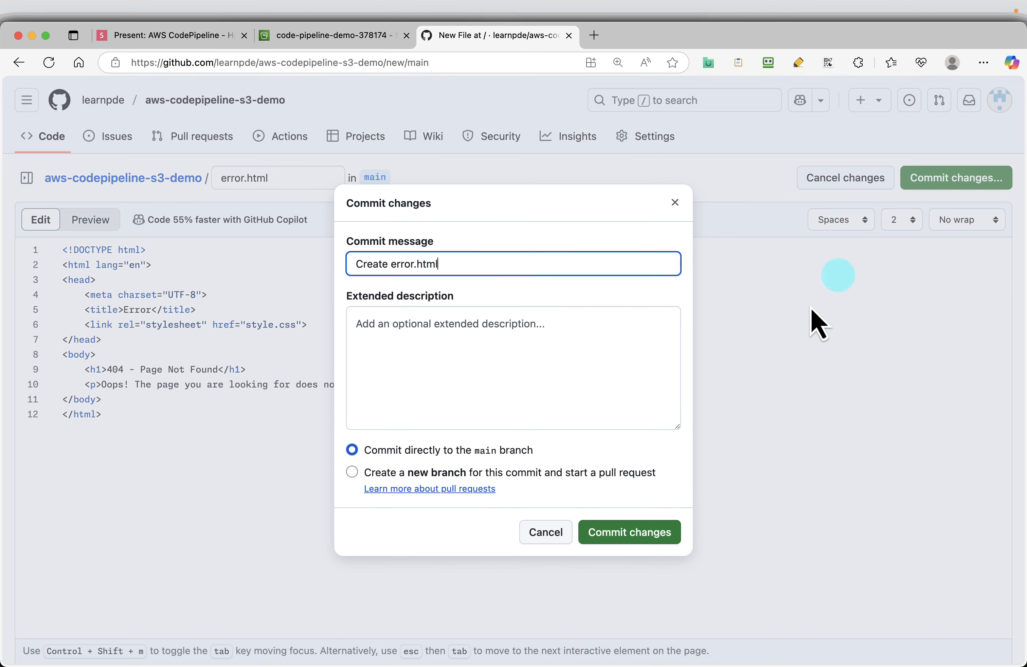
{"action": "left_click", "coordinate": [603, 532]}
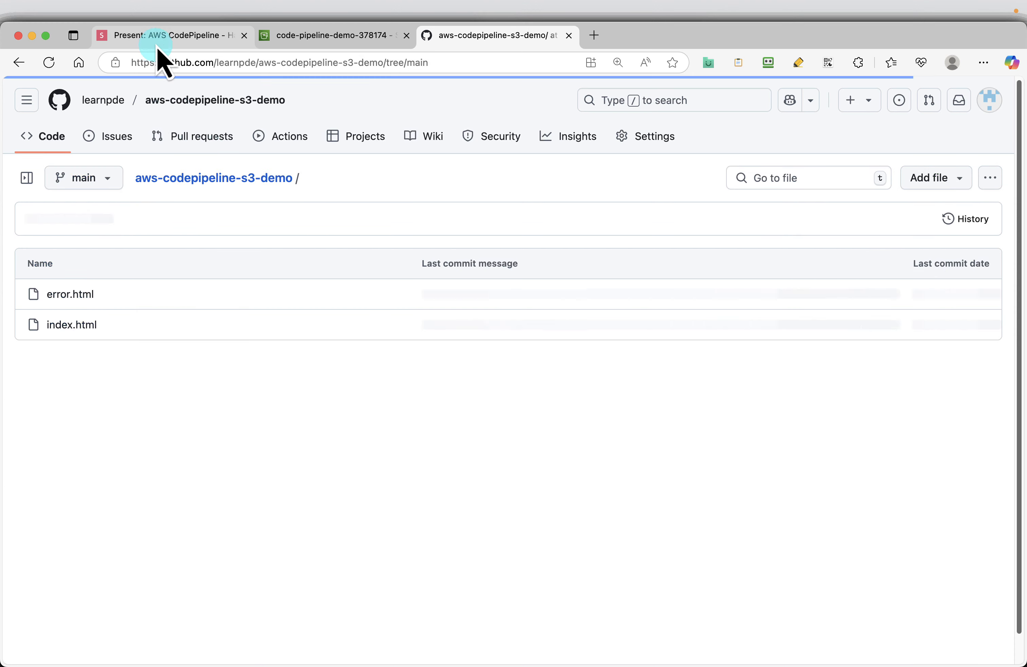
Step: Advance the slides to the style.css page, then add a new file named style.css to the aws-codepipeline-s3-demo repository
{"action": "left_click", "coordinate": [156, 35]}
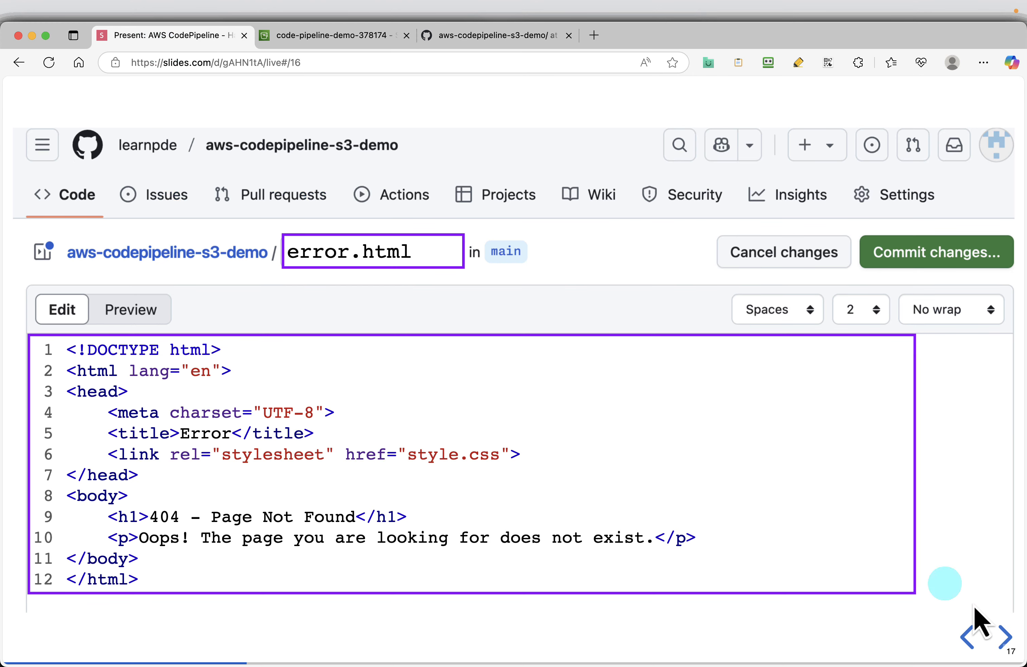
{"action": "left_click", "coordinate": [1005, 636]}
{"action": "left_click", "coordinate": [1005, 637]}
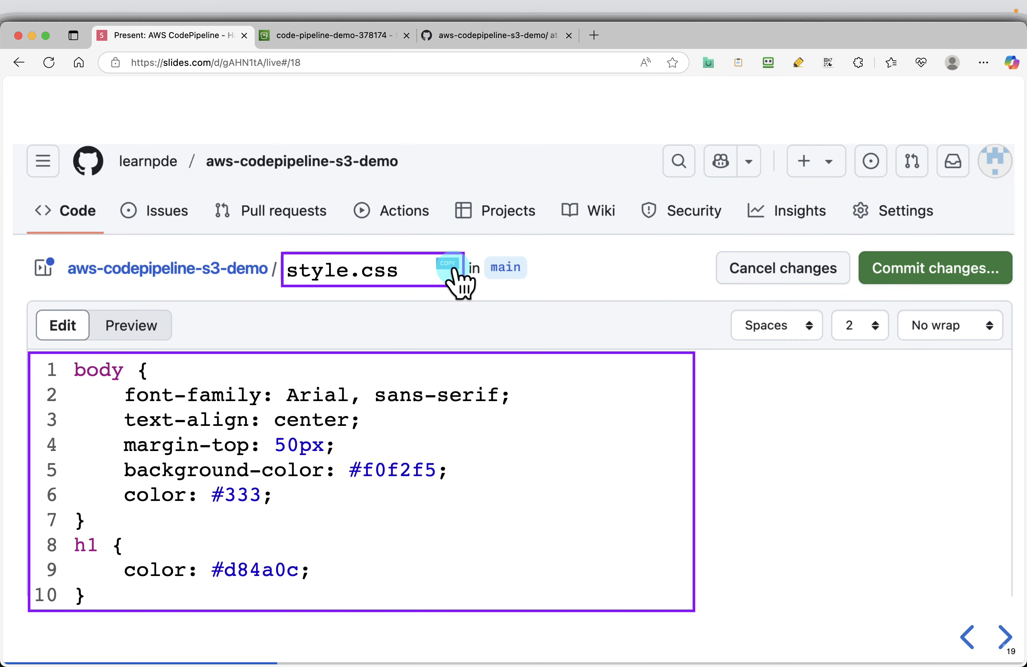
{"action": "left_click", "coordinate": [507, 37]}
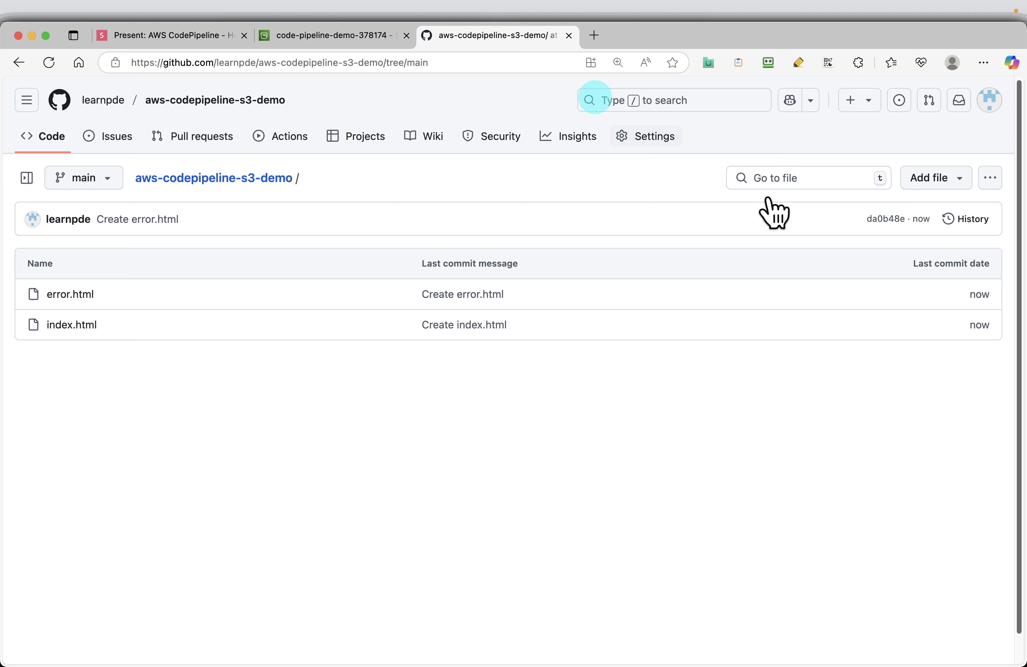
{"action": "left_click", "coordinate": [917, 178]}
{"action": "left_click", "coordinate": [912, 210]}
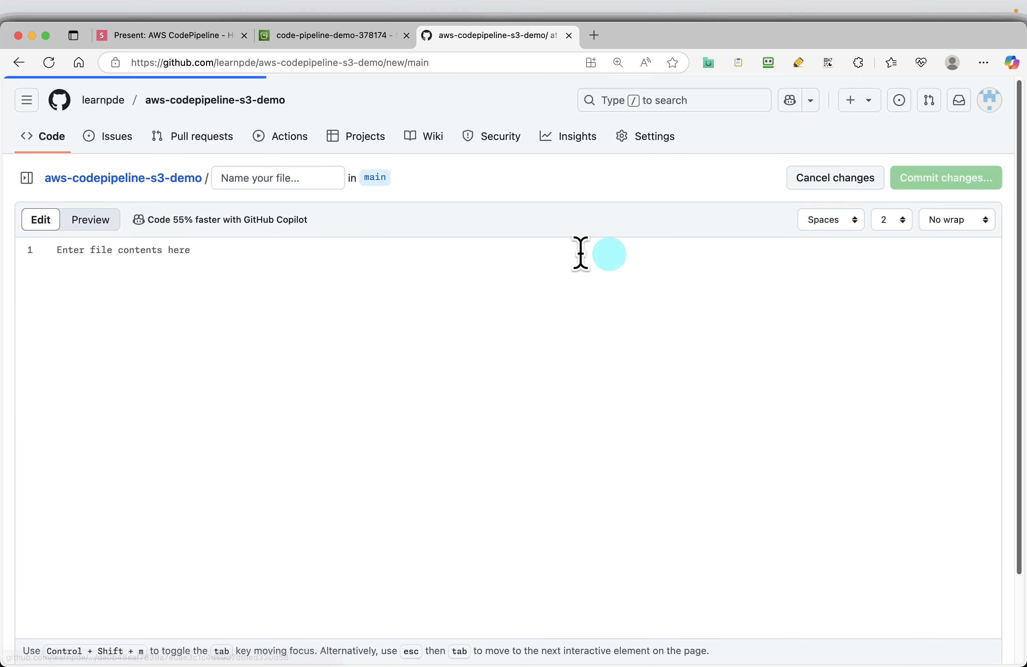
{"action": "left_click", "coordinate": [275, 177]}
{"action": "type", "text": "style.css"}
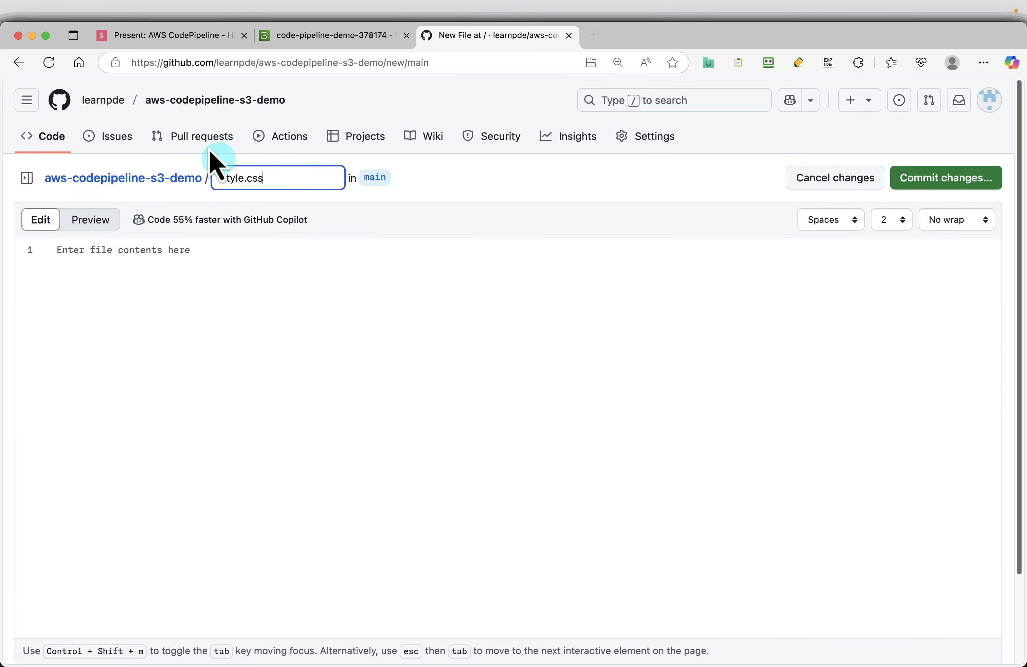
Step: Copy the CSS code from the slide into style.css and commit the file directly to main
{"action": "left_click", "coordinate": [152, 39]}
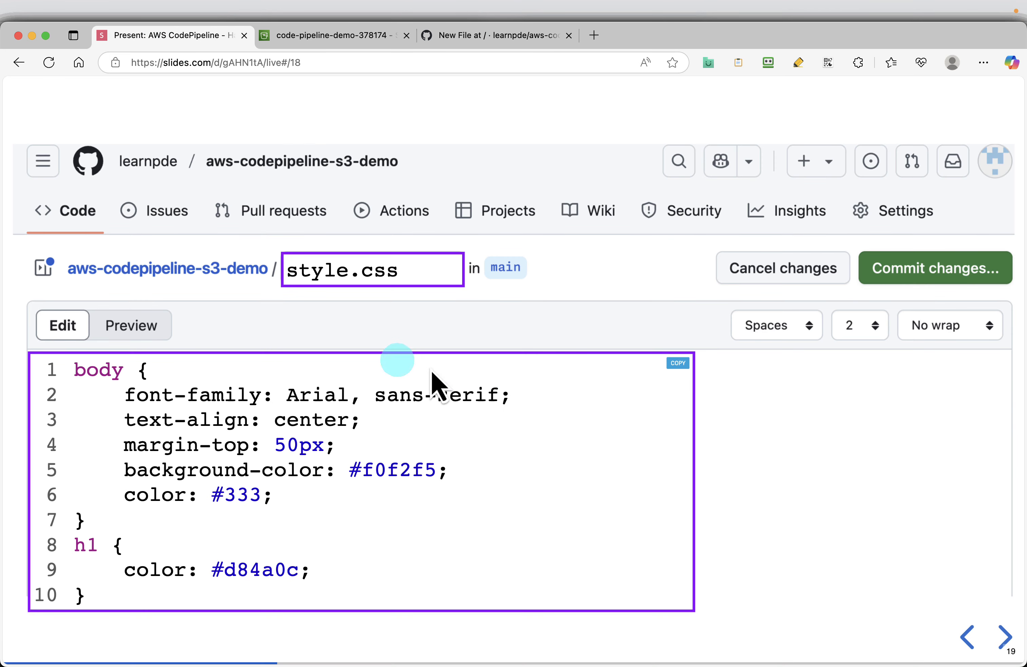
{"action": "left_click", "coordinate": [509, 39]}
{"action": "left_click", "coordinate": [453, 348]}
{"action": "key", "text": "super+v"}
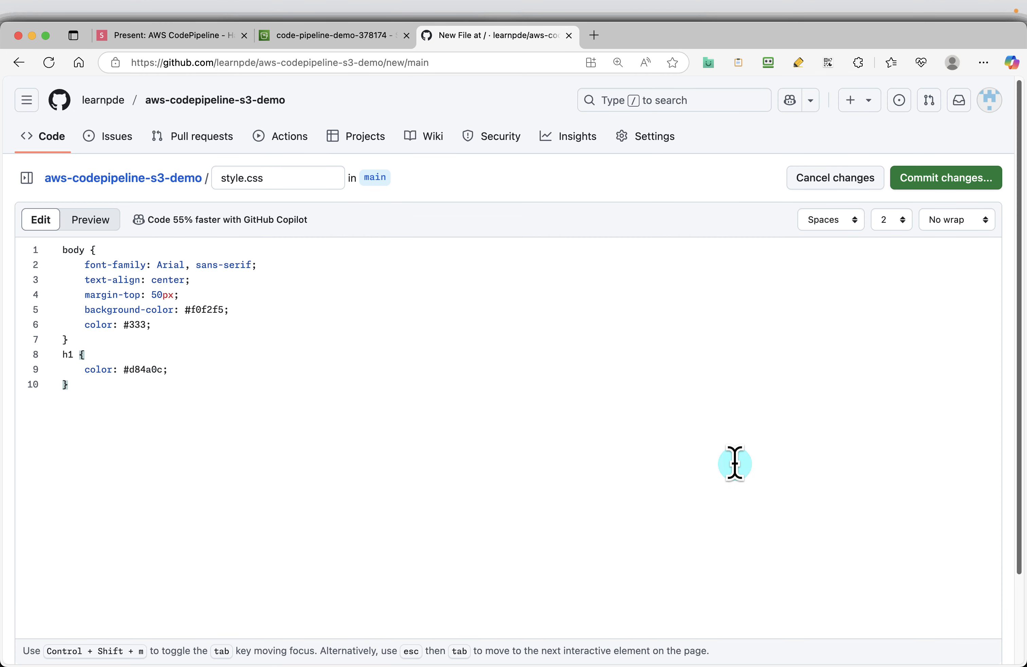
{"action": "scroll", "coordinate": [734, 464], "scroll_direction": "down", "scroll_amount": 3}
{"action": "scroll", "coordinate": [809, 421], "scroll_direction": "up", "scroll_amount": 3}
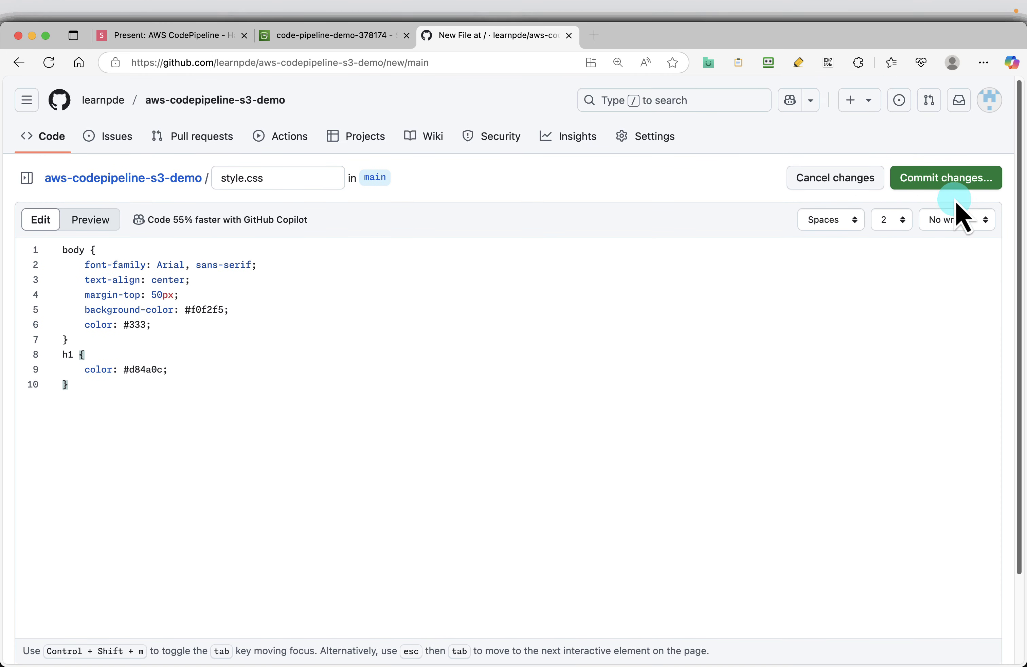
{"action": "left_click", "coordinate": [951, 180]}
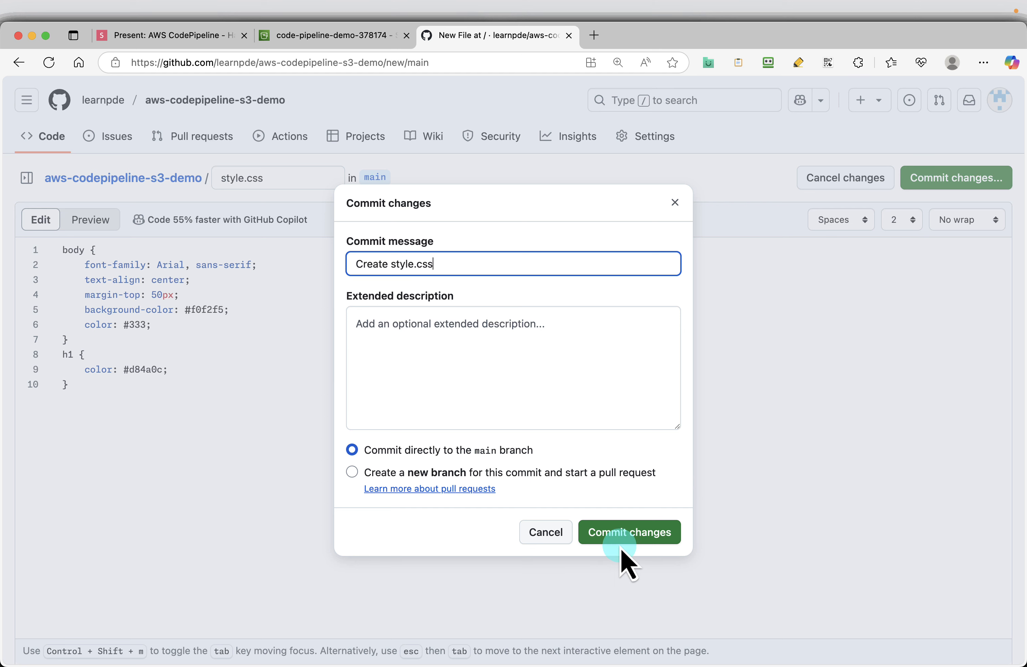
{"action": "left_click", "coordinate": [622, 532]}
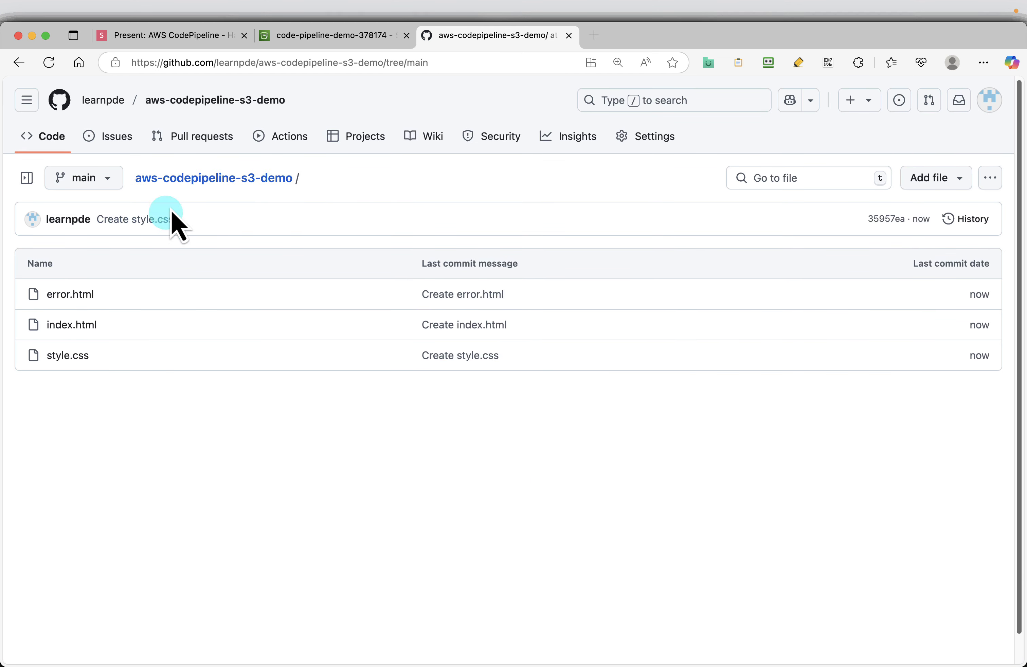
Step: Advance the slides to Create GitHub connection, then find the CodePipeline service in the AWS console and open it in a new browser tab
{"action": "left_click", "coordinate": [163, 35]}
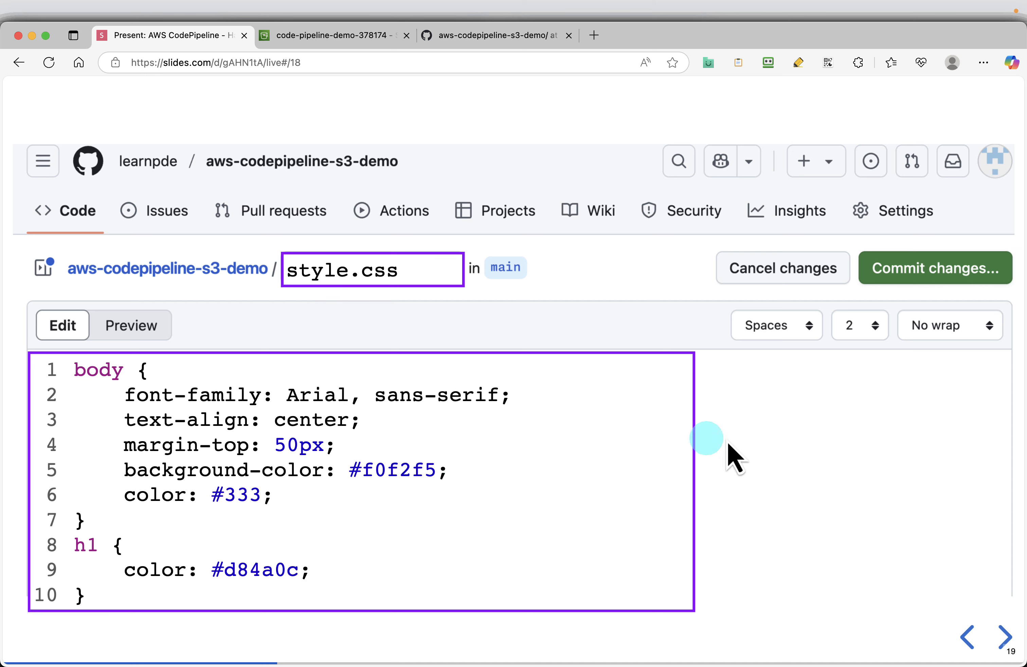
{"action": "key", "text": "Right"}
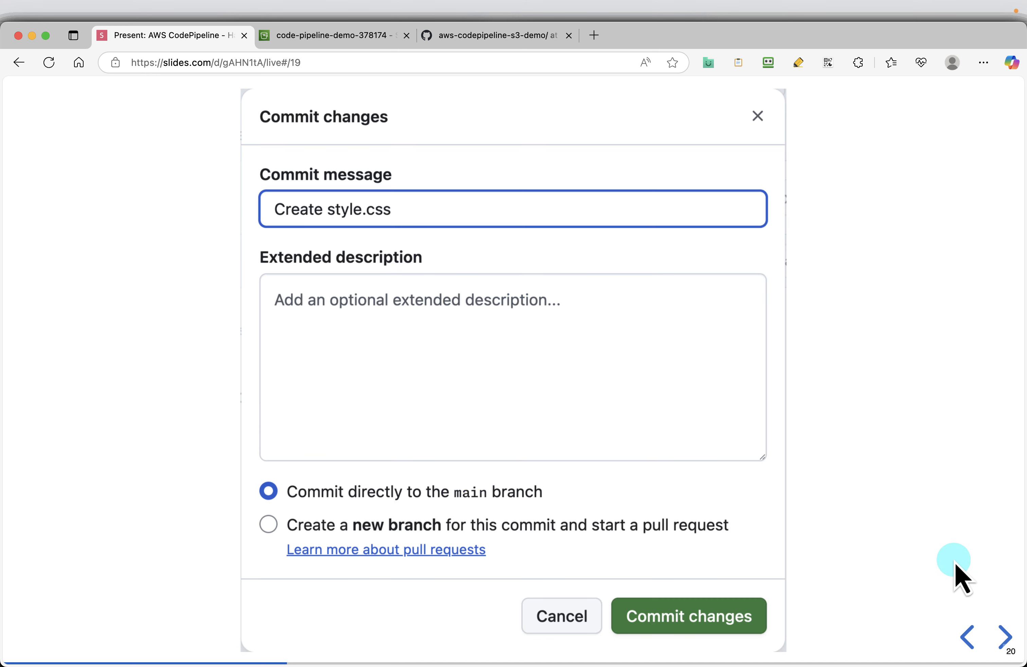
{"action": "key", "text": "Right"}
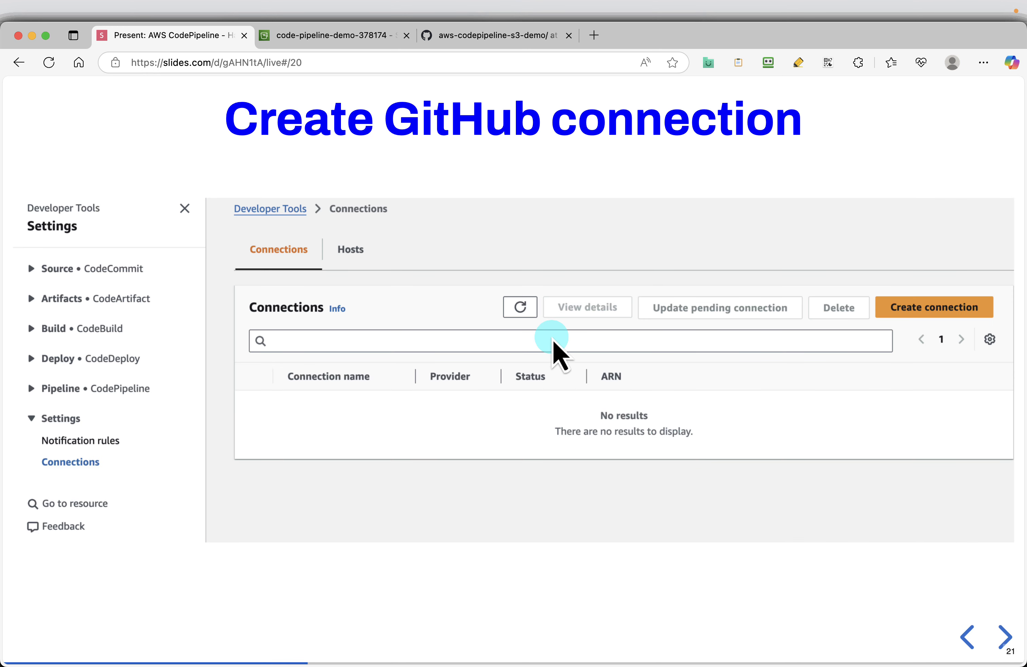
{"action": "left_click", "coordinate": [354, 38]}
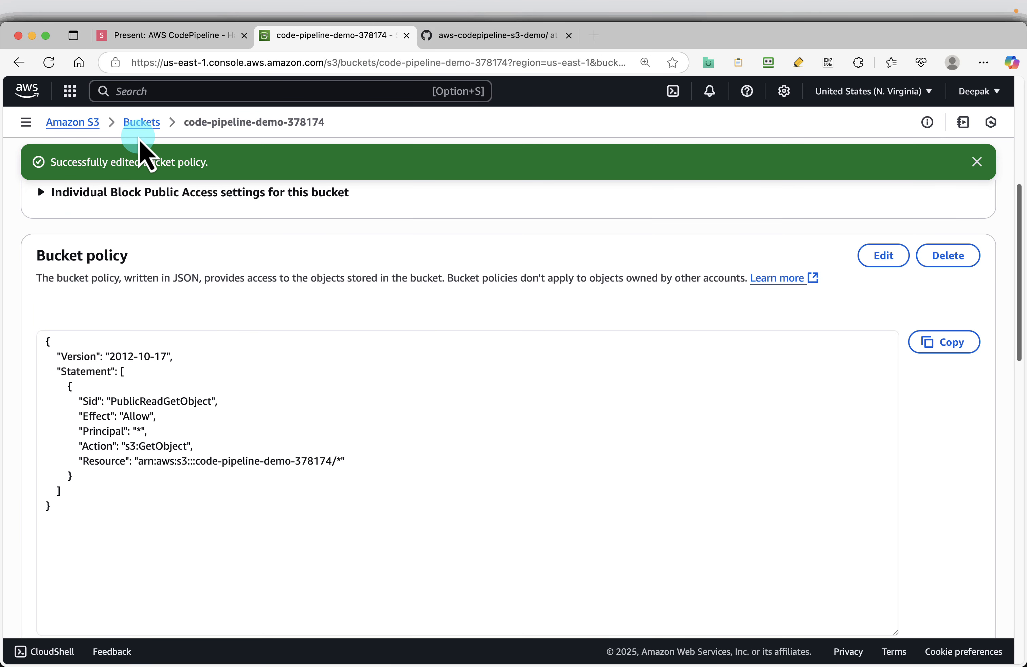
{"action": "left_click", "coordinate": [157, 90]}
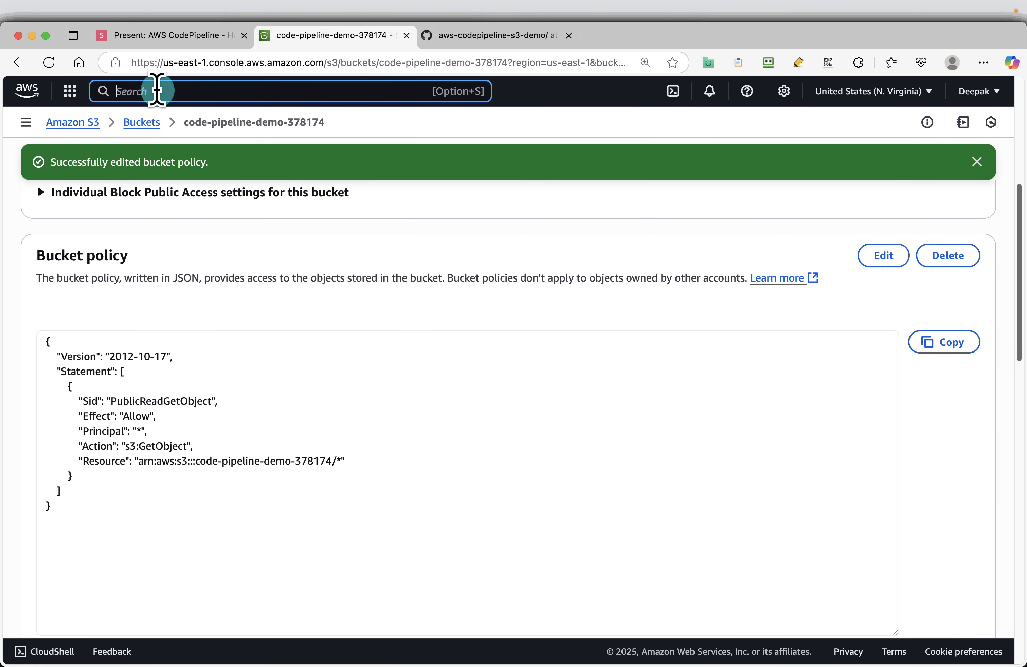
{"action": "type", "text": "codepipeline"}
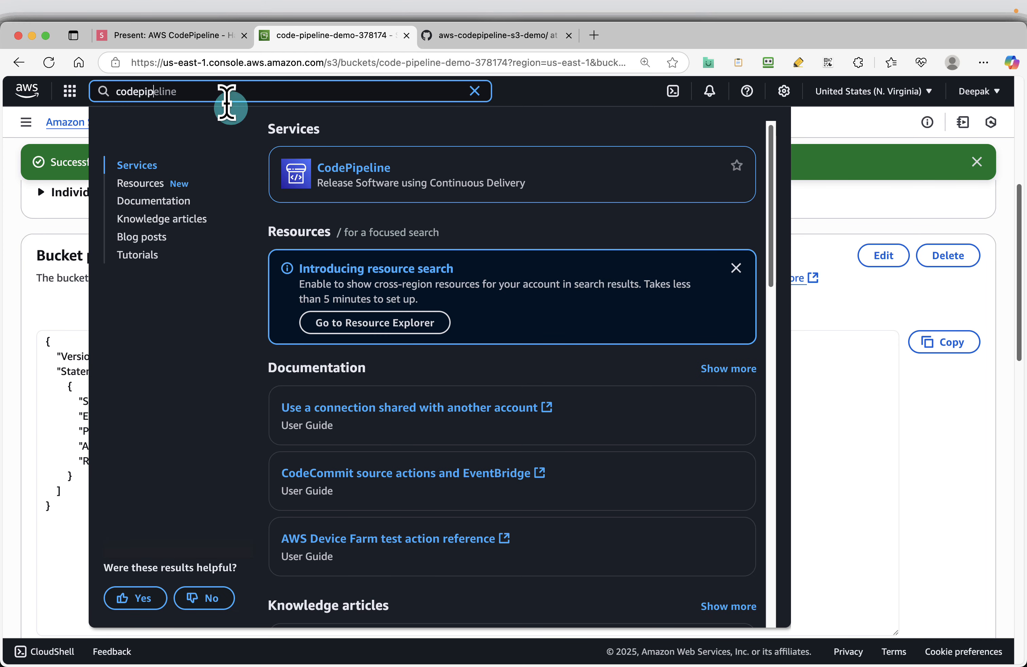
{"action": "right_click", "coordinate": [347, 173]}
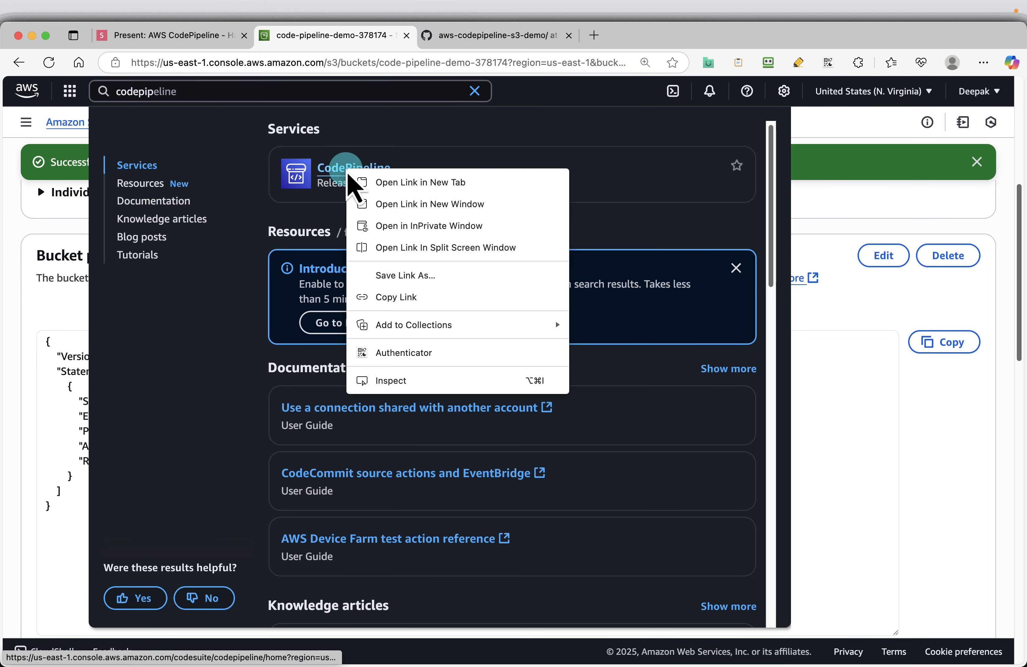
{"action": "left_click", "coordinate": [380, 183]}
{"action": "left_click", "coordinate": [457, 37]}
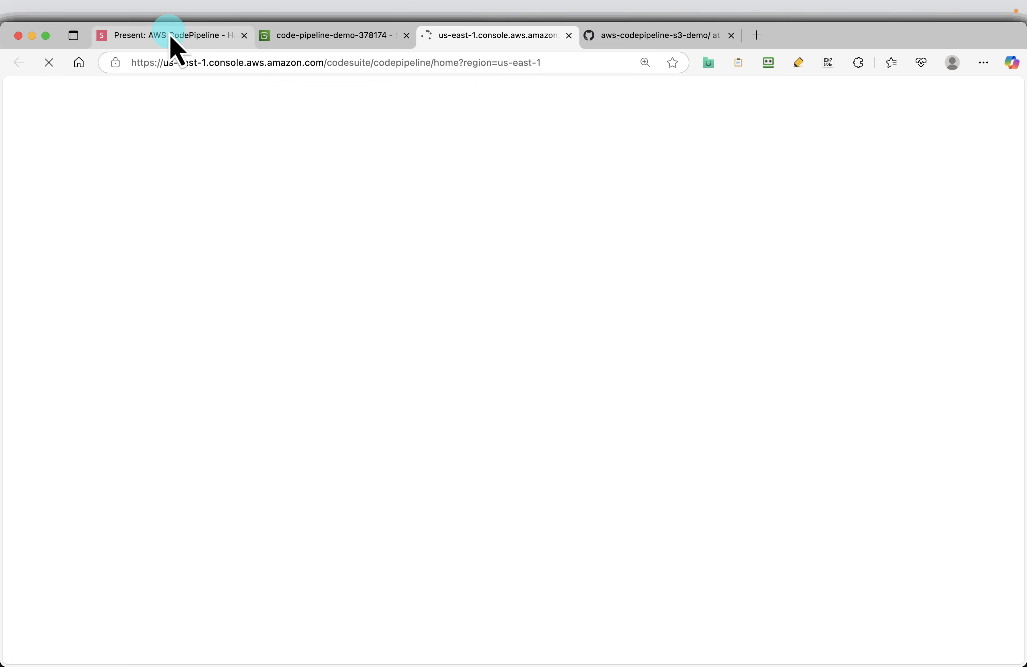
Step: Advance the slides to Create a connection, then open the Connections settings in the CodePipeline console
{"action": "left_click", "coordinate": [172, 34]}
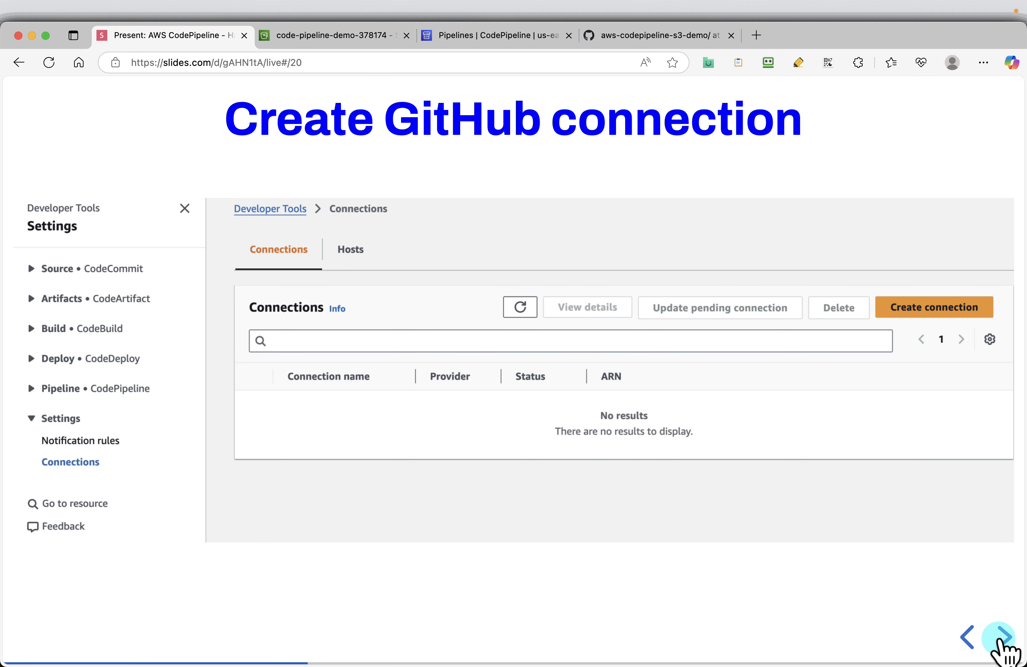
{"action": "left_click", "coordinate": [997, 639]}
{"action": "mouse_move", "coordinate": [245, 484]}
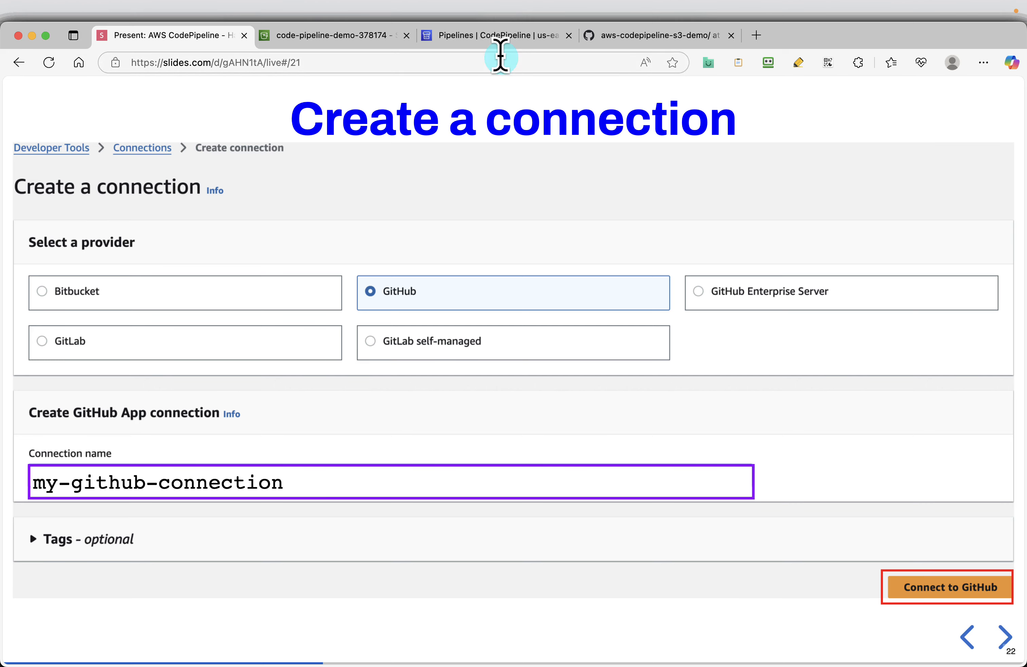
{"action": "left_click", "coordinate": [497, 35]}
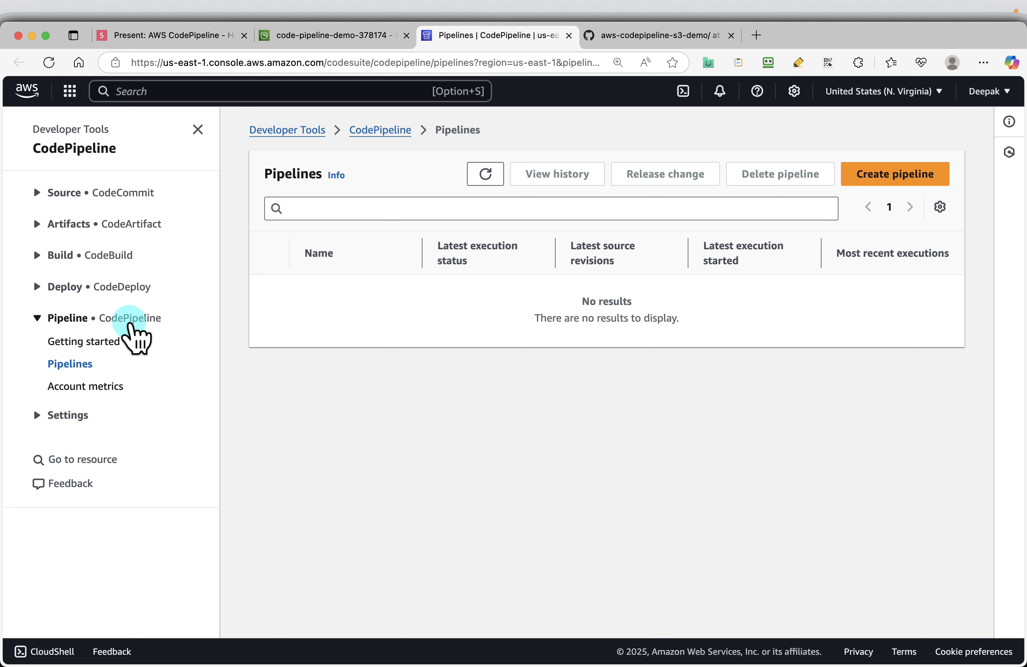
{"action": "left_click", "coordinate": [37, 414]}
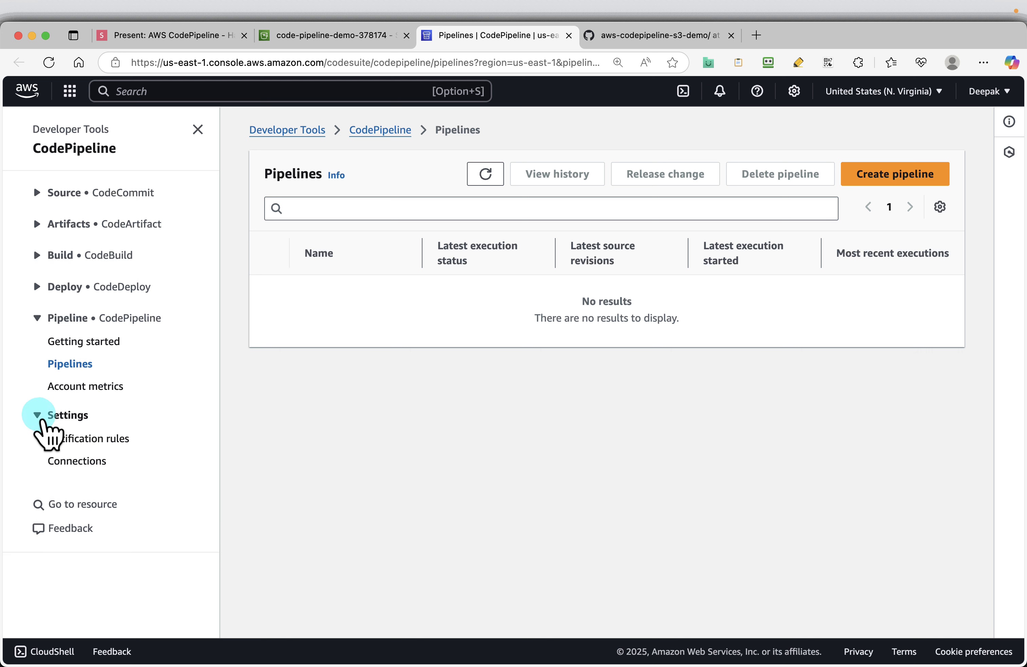
{"action": "left_click", "coordinate": [65, 462]}
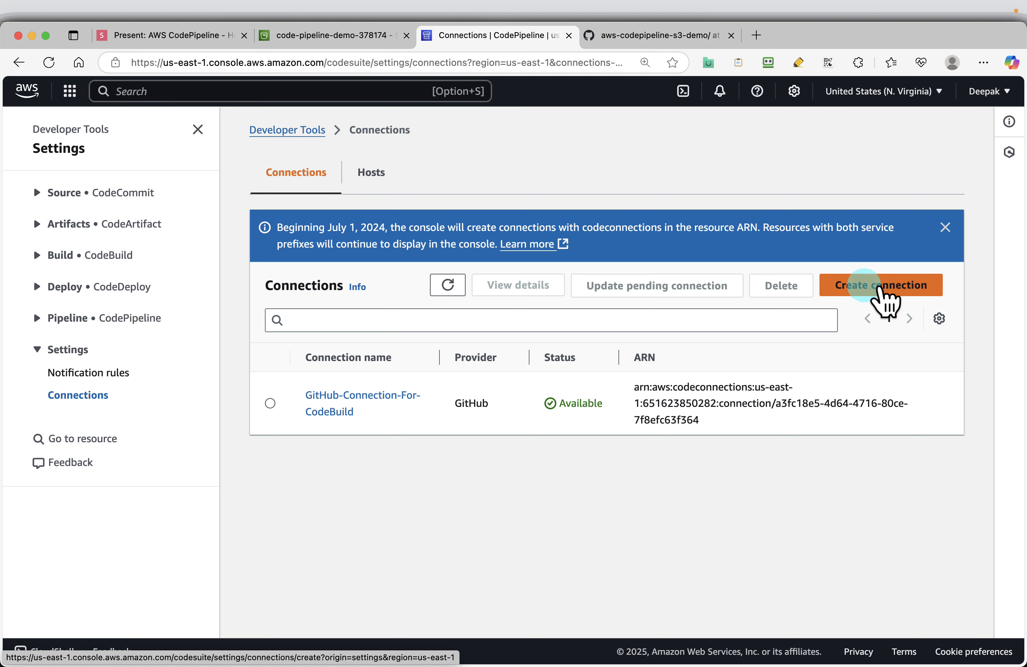
Step: Delete the GitHub-Connection-For-CodeBuild connection, entering delete as the confirmation text
{"action": "left_click", "coordinate": [269, 402]}
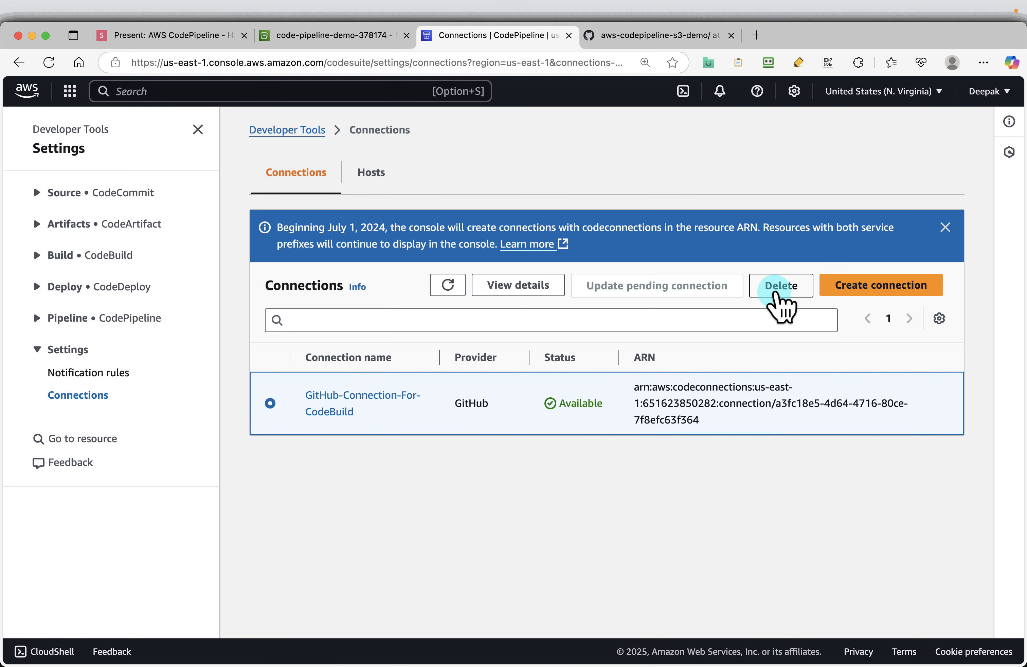
{"action": "left_click", "coordinate": [780, 286]}
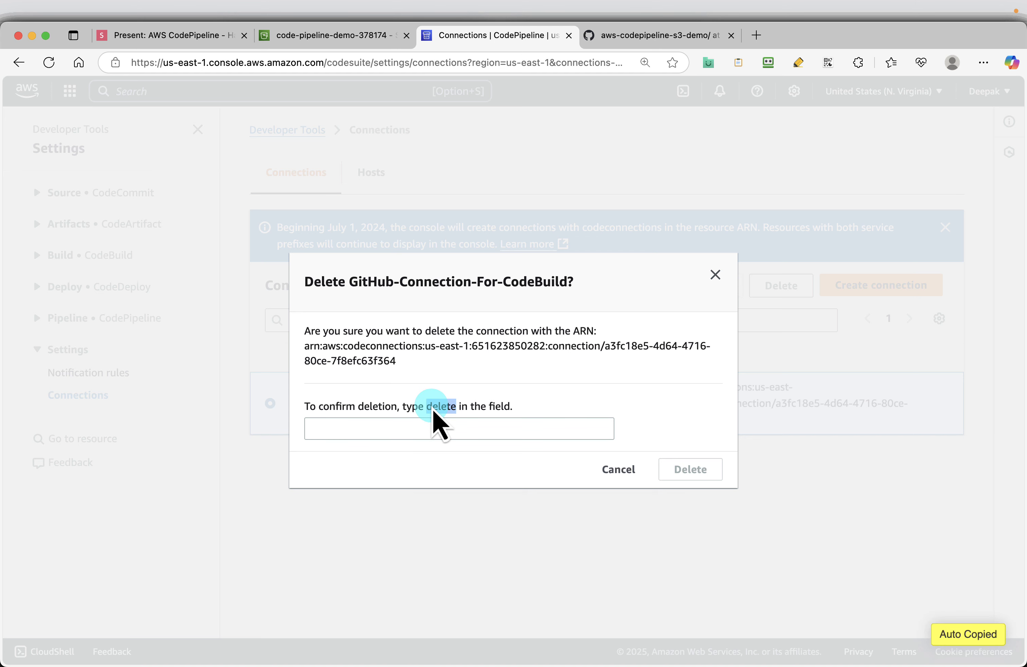
{"action": "left_click", "coordinate": [368, 432]}
{"action": "type", "text": "delete"}
{"action": "left_click", "coordinate": [683, 472]}
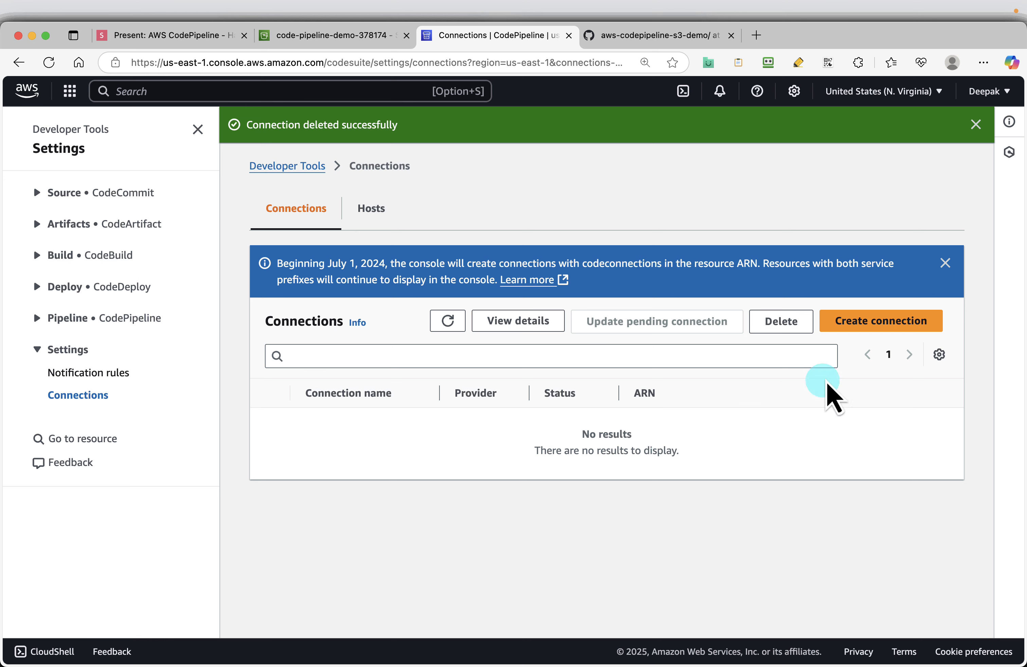
Step: Start creating a new connection with GitHub as the provider
{"action": "left_click", "coordinate": [869, 326]}
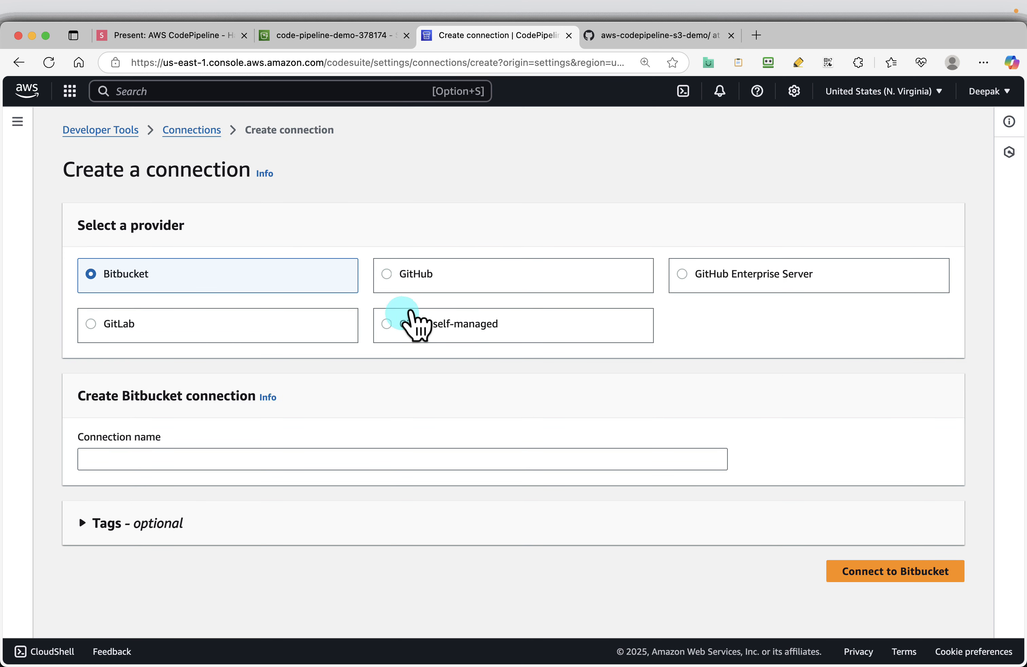
{"action": "left_click", "coordinate": [419, 277]}
{"action": "left_click", "coordinate": [162, 439]}
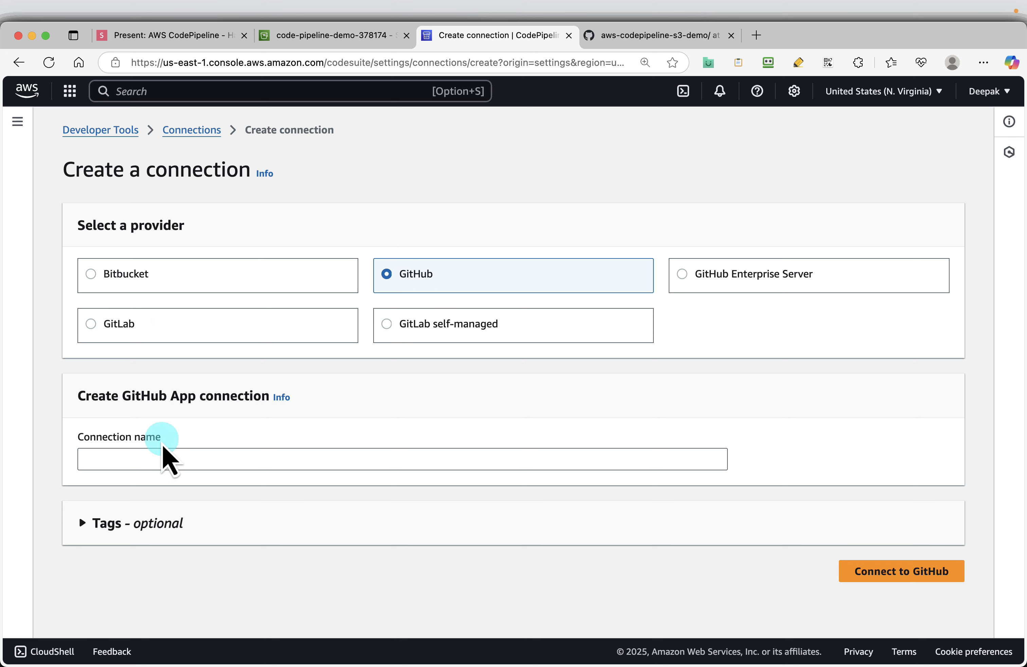
{"action": "left_click", "coordinate": [156, 453]}
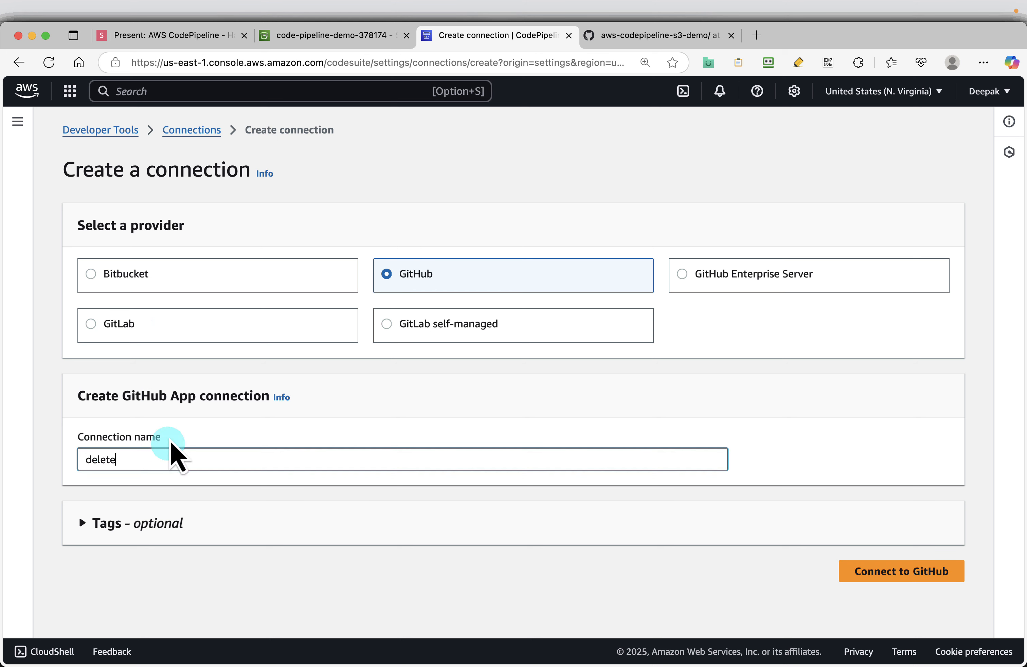
Step: Replace the connection name with my-github-connection, copied from the slide, and connect to GitHub
{"action": "left_click", "coordinate": [167, 35]}
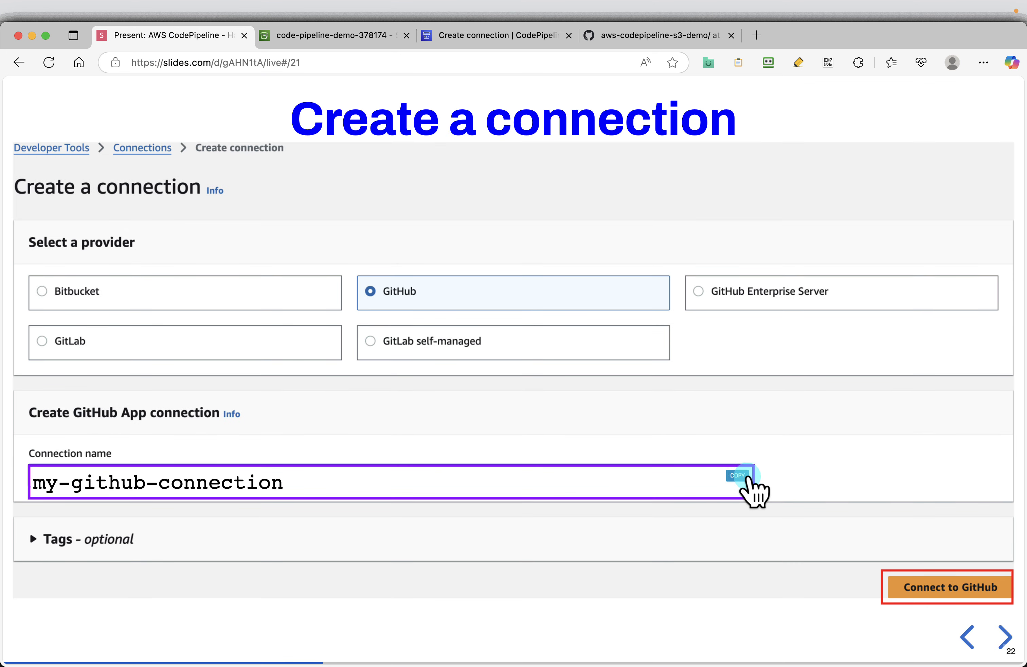
{"action": "left_click", "coordinate": [515, 35]}
{"action": "left_click", "coordinate": [223, 459]}
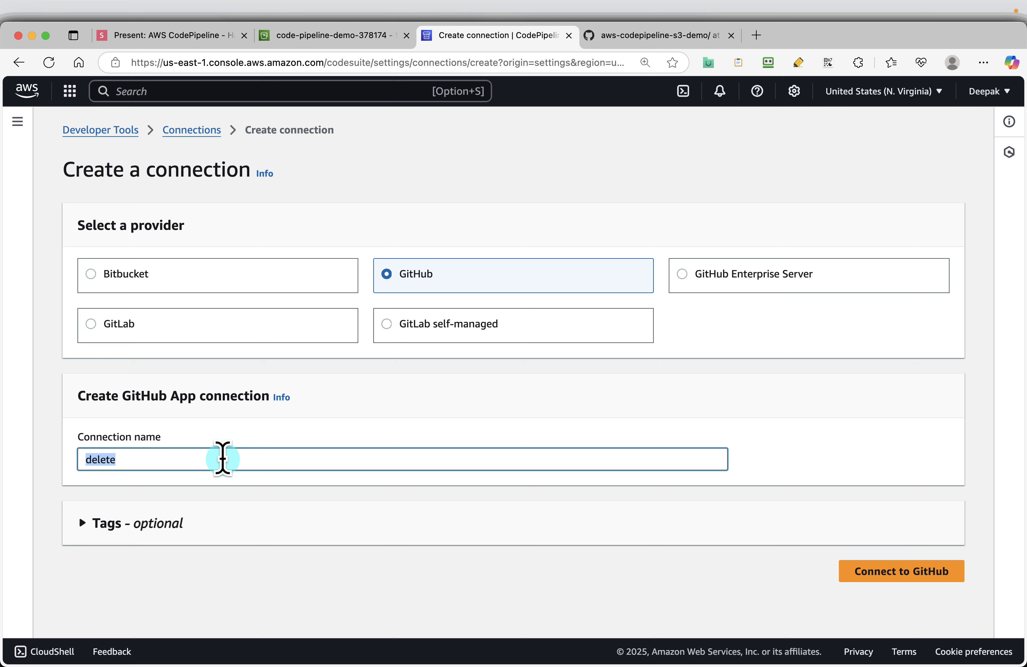
{"action": "left_click", "coordinate": [222, 459]}
{"action": "left_click", "coordinate": [233, 474]}
{"action": "left_click", "coordinate": [231, 467]}
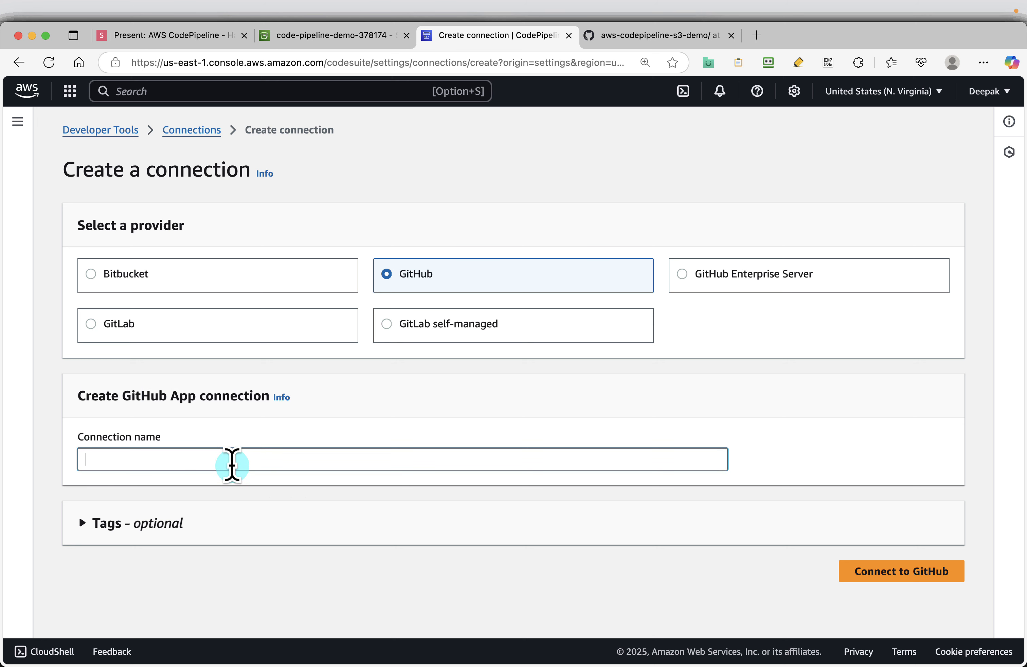
{"action": "left_click", "coordinate": [195, 35]}
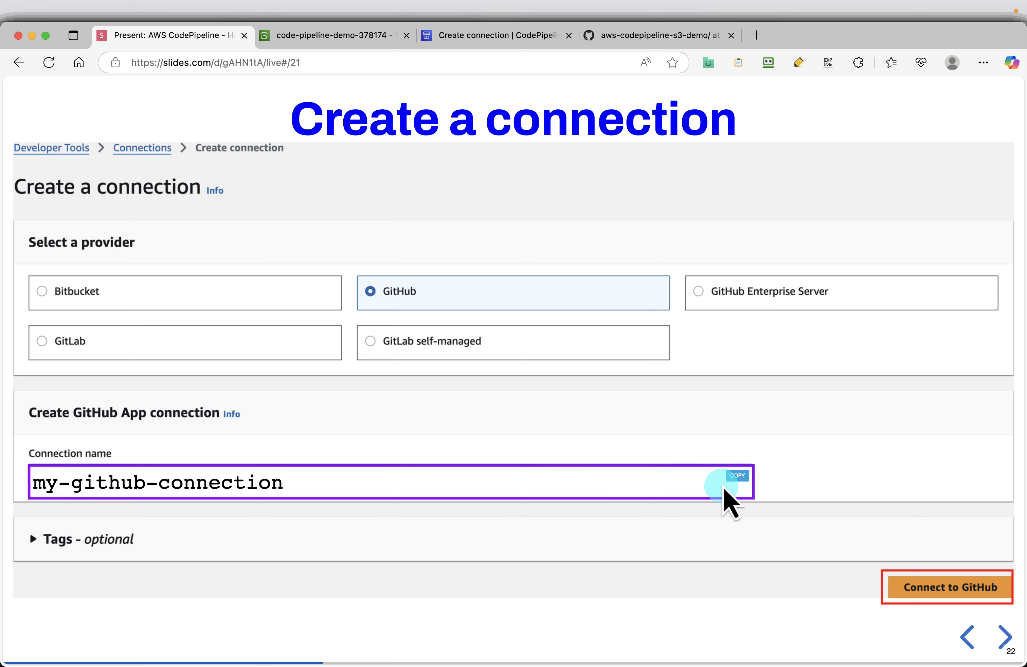
{"action": "left_click", "coordinate": [502, 36]}
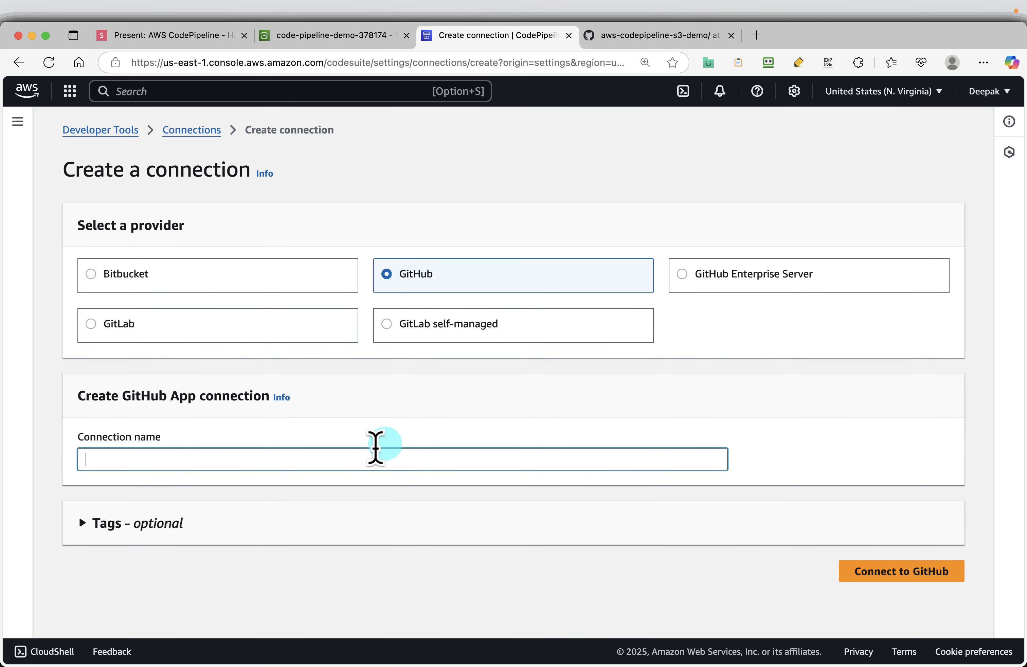
{"action": "key", "text": "super+v"}
{"action": "left_click", "coordinate": [860, 567]}
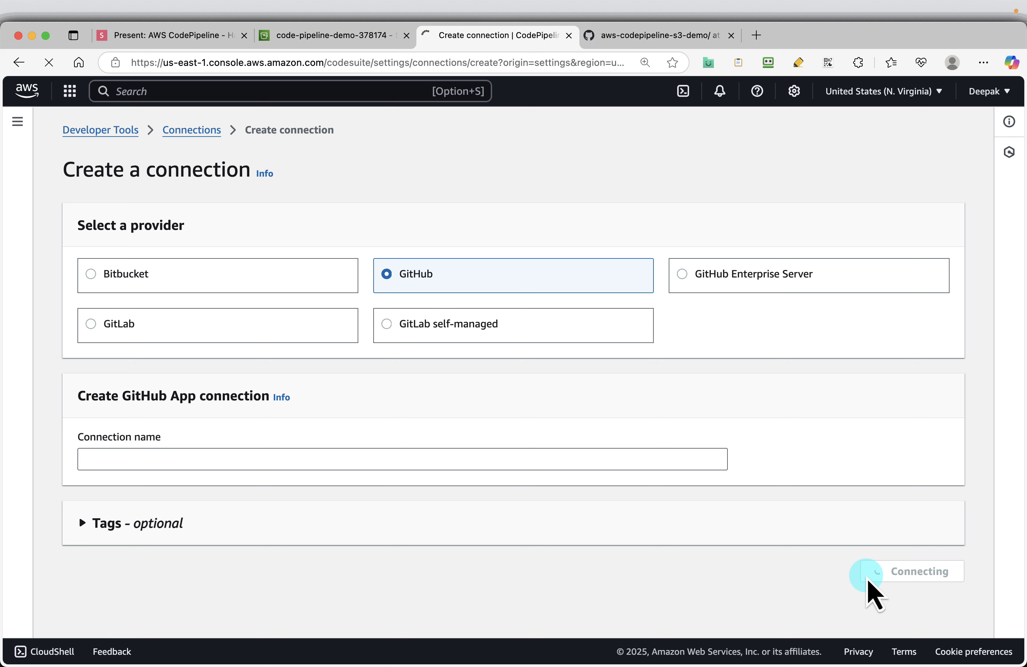
Step: Check the authorization slide, start installing a new app for the GitHub connection, and confirm GitHub access with the saved account password
{"action": "left_click", "coordinate": [154, 35]}
{"action": "key", "text": "Right"}
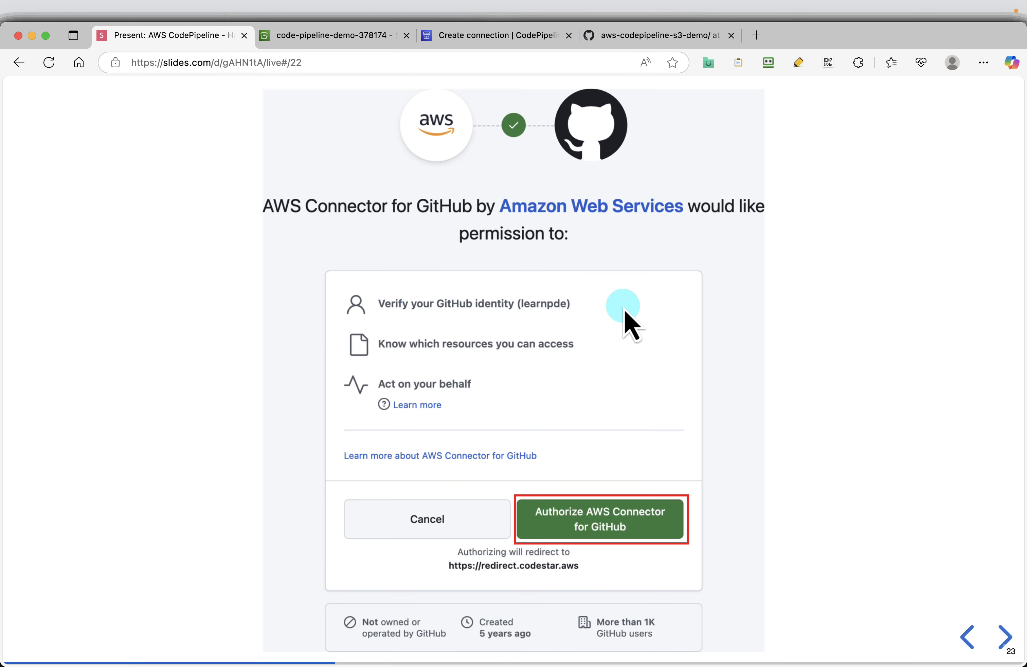
{"action": "left_click", "coordinate": [490, 36]}
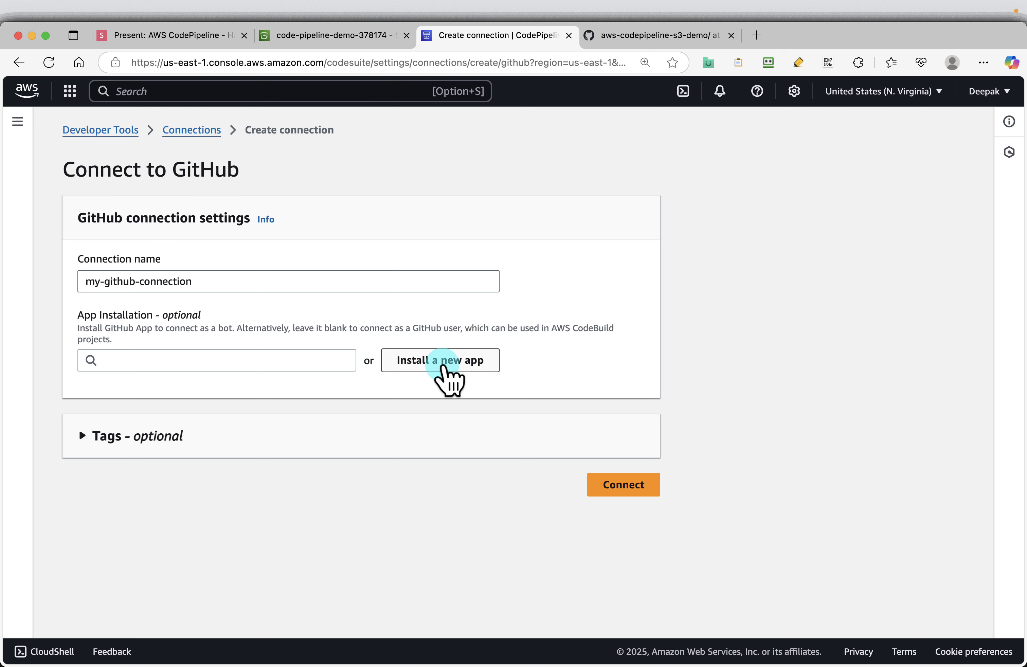
{"action": "left_click", "coordinate": [442, 365]}
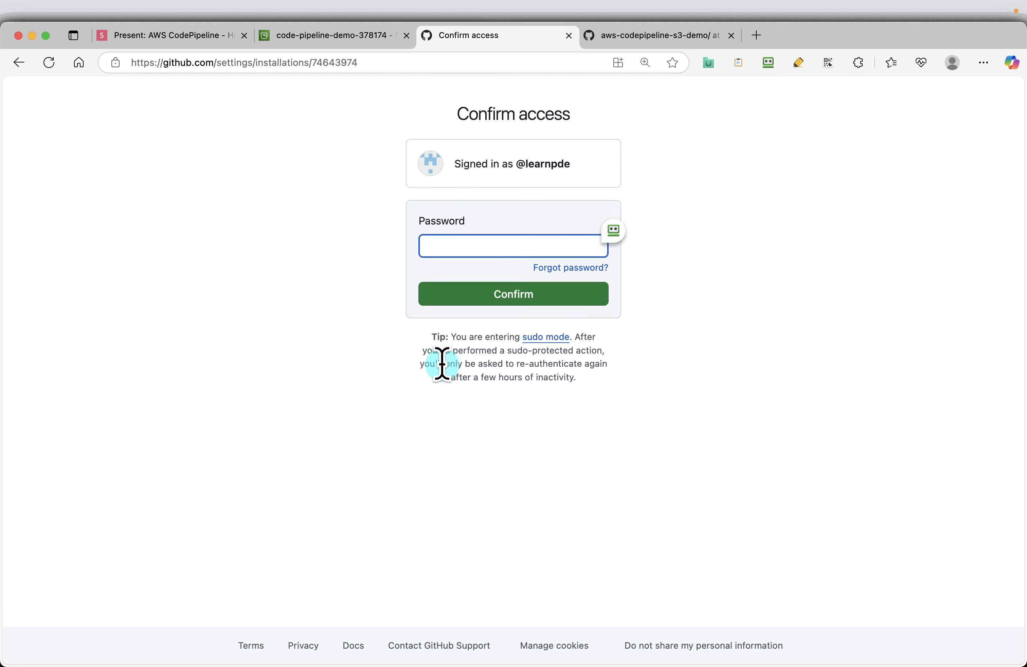
{"action": "left_click", "coordinate": [598, 239]}
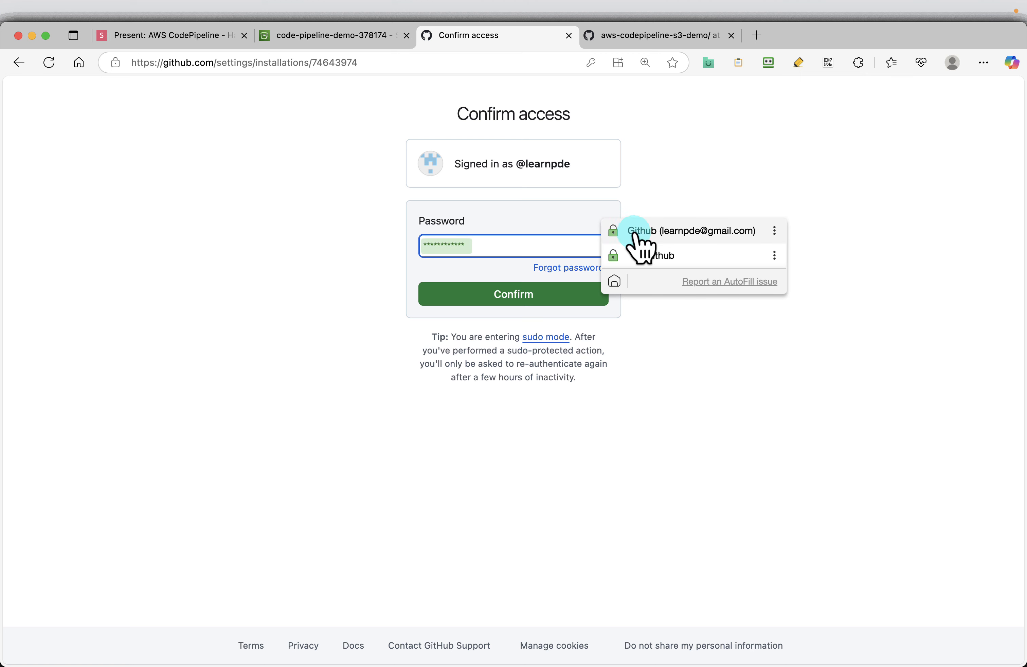
{"action": "left_click", "coordinate": [640, 234]}
{"action": "left_click", "coordinate": [526, 295]}
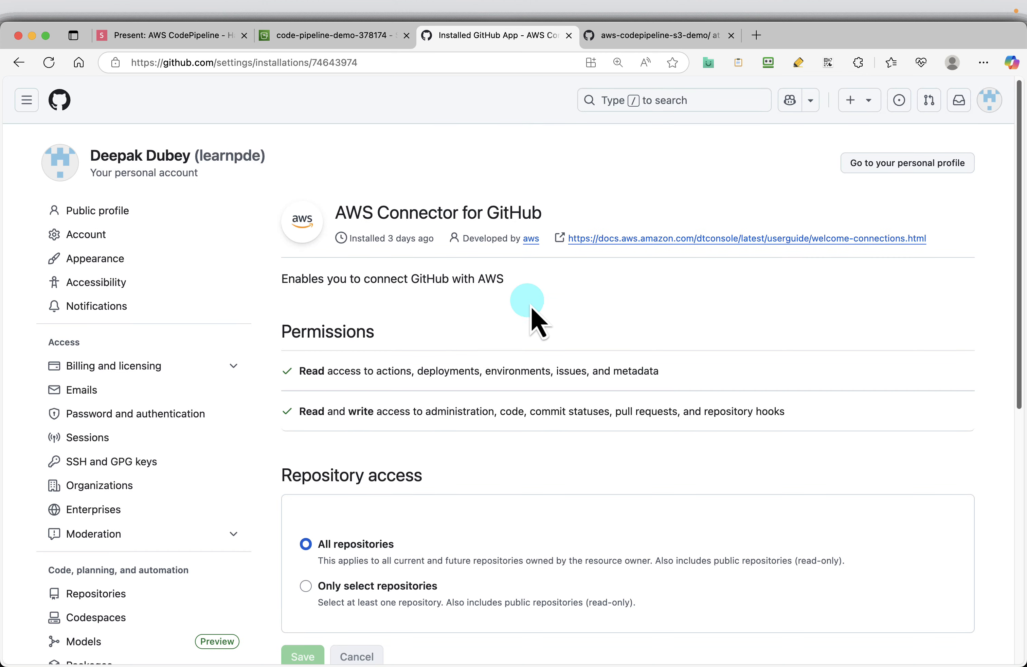
Step: Review the AWS Connector for GitHub app's permissions and repository access, then uninstall it from the GitHub account
{"action": "scroll", "coordinate": [644, 457], "scroll_direction": "down", "scroll_amount": 1}
{"action": "scroll", "coordinate": [637, 444], "scroll_direction": "up", "scroll_amount": 1}
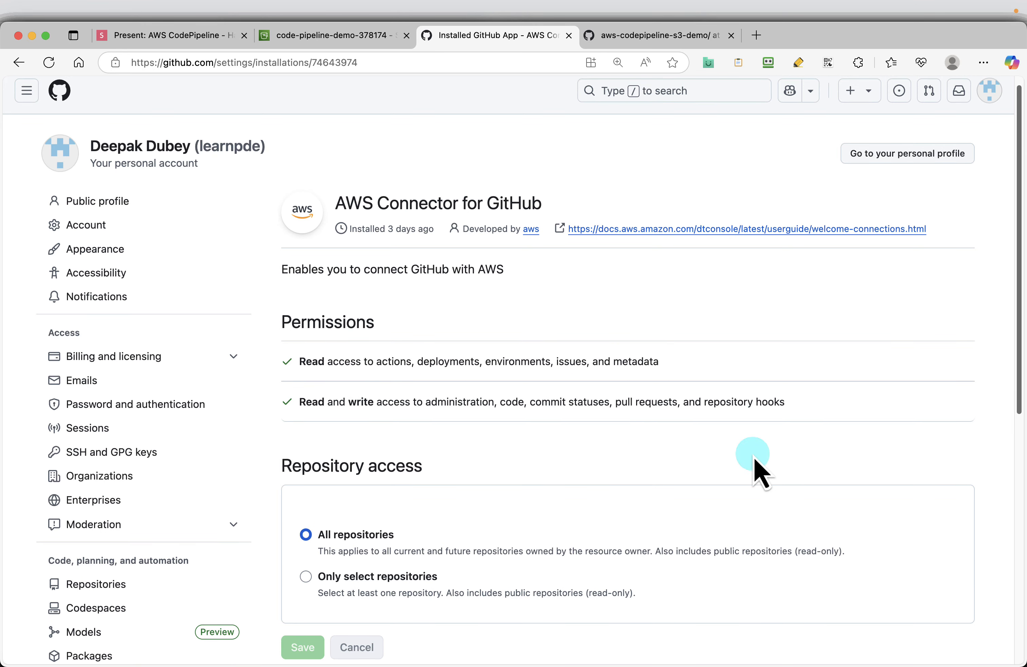
{"action": "scroll", "coordinate": [756, 469], "scroll_direction": "down", "scroll_amount": 15}
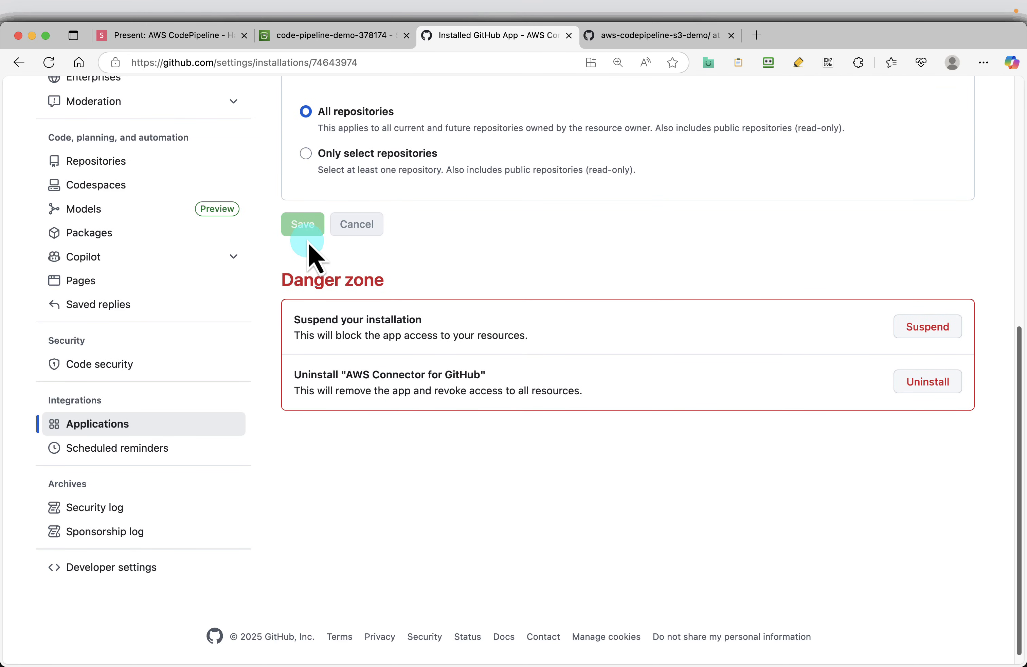
{"action": "scroll", "coordinate": [482, 251], "scroll_direction": "up", "scroll_amount": 9}
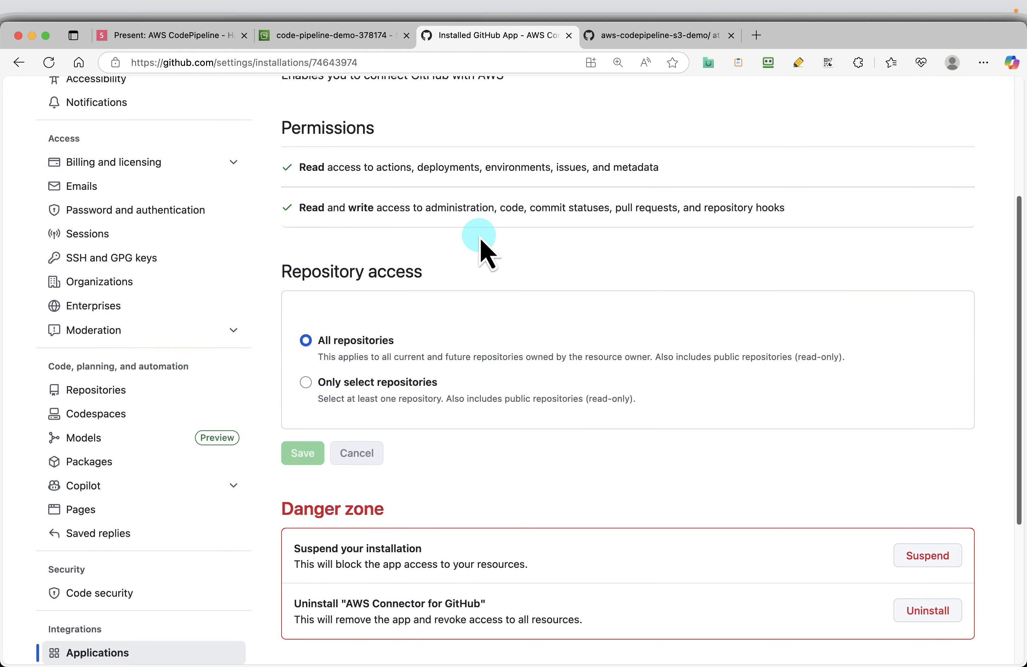
{"action": "scroll", "coordinate": [481, 242], "scroll_direction": "up", "scroll_amount": 7}
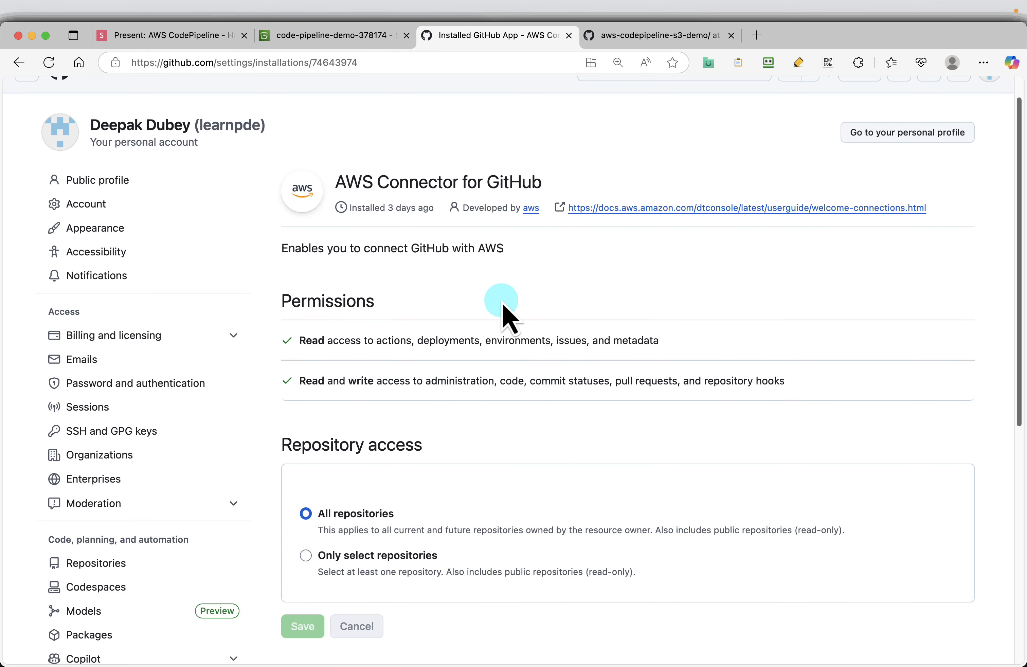
{"action": "scroll", "coordinate": [505, 280], "scroll_direction": "down", "scroll_amount": 14}
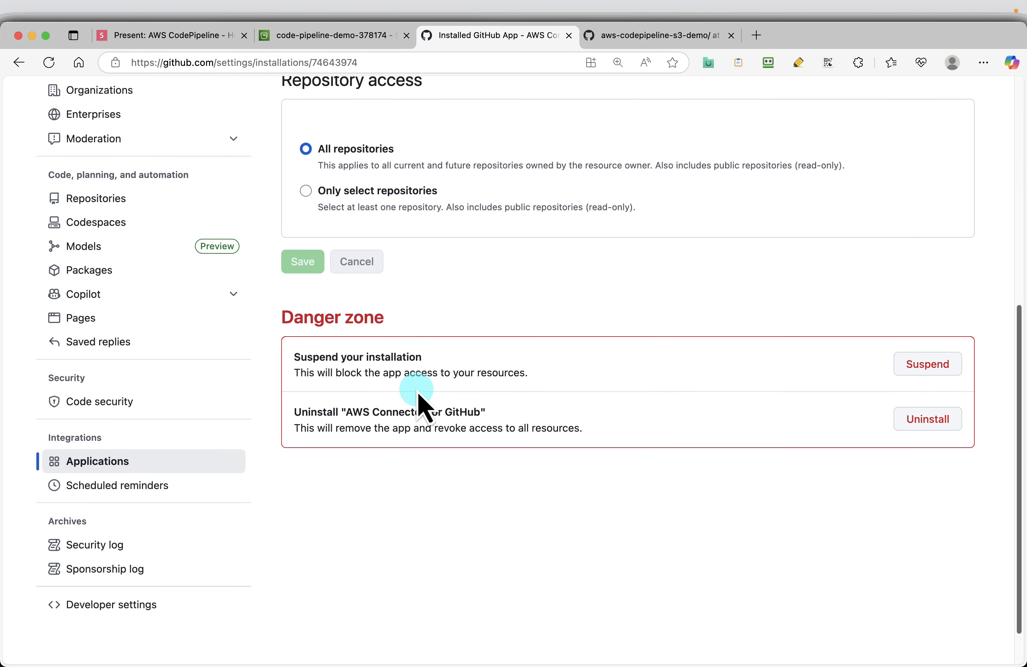
{"action": "left_click", "coordinate": [938, 419]}
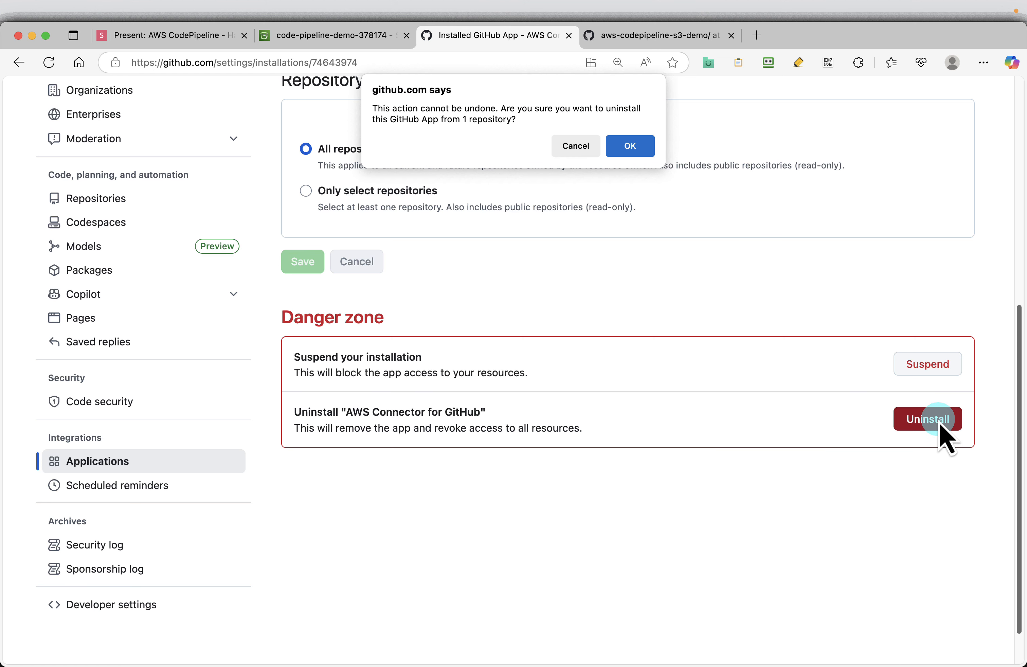
{"action": "left_click", "coordinate": [631, 146]}
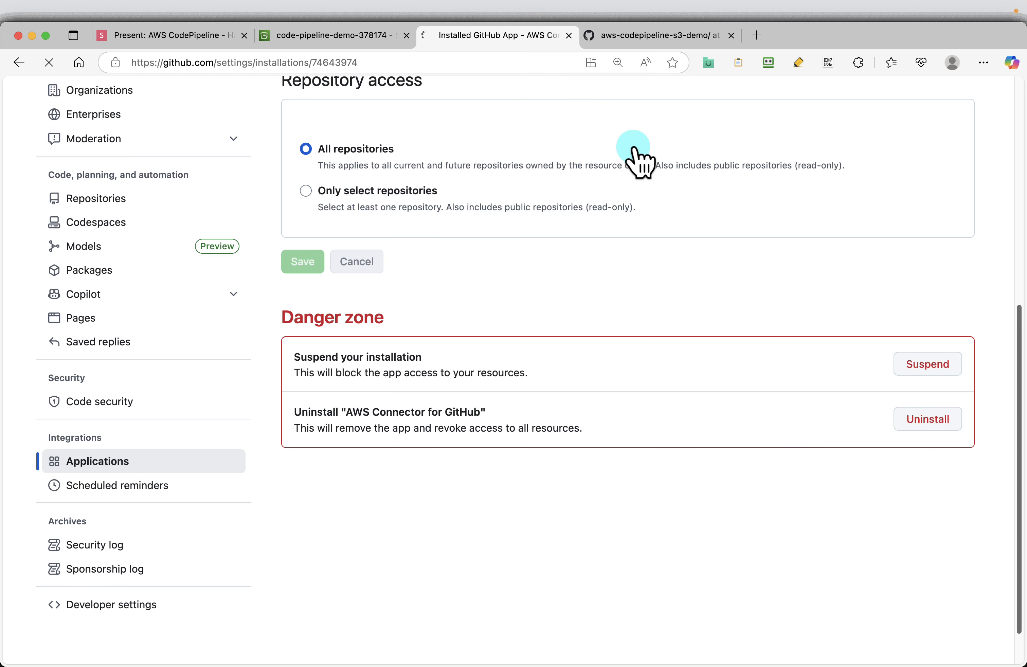
Step: Return to the S3 bucket console and open the CodePipeline service from the search results in a new browser tab
{"action": "left_click", "coordinate": [335, 36]}
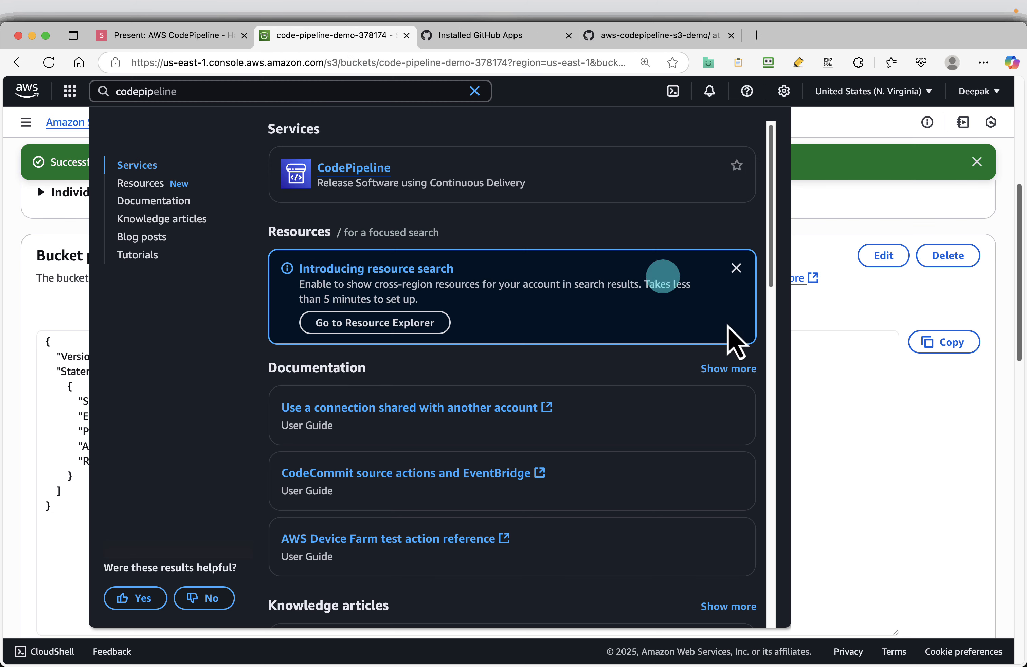
{"action": "left_click", "coordinate": [878, 461]}
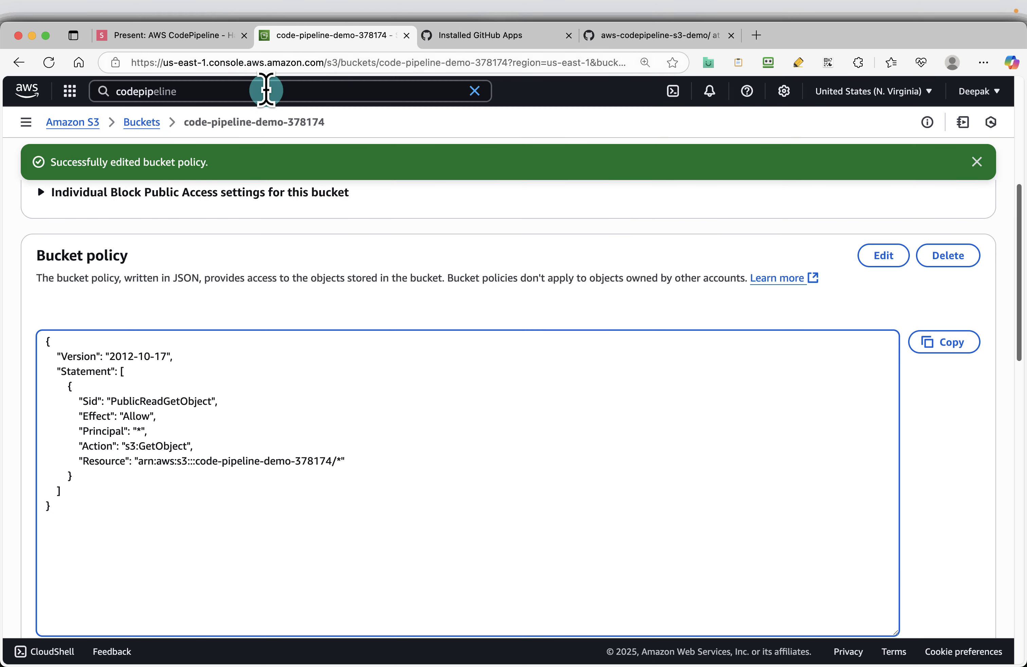
{"action": "left_click", "coordinate": [237, 93]}
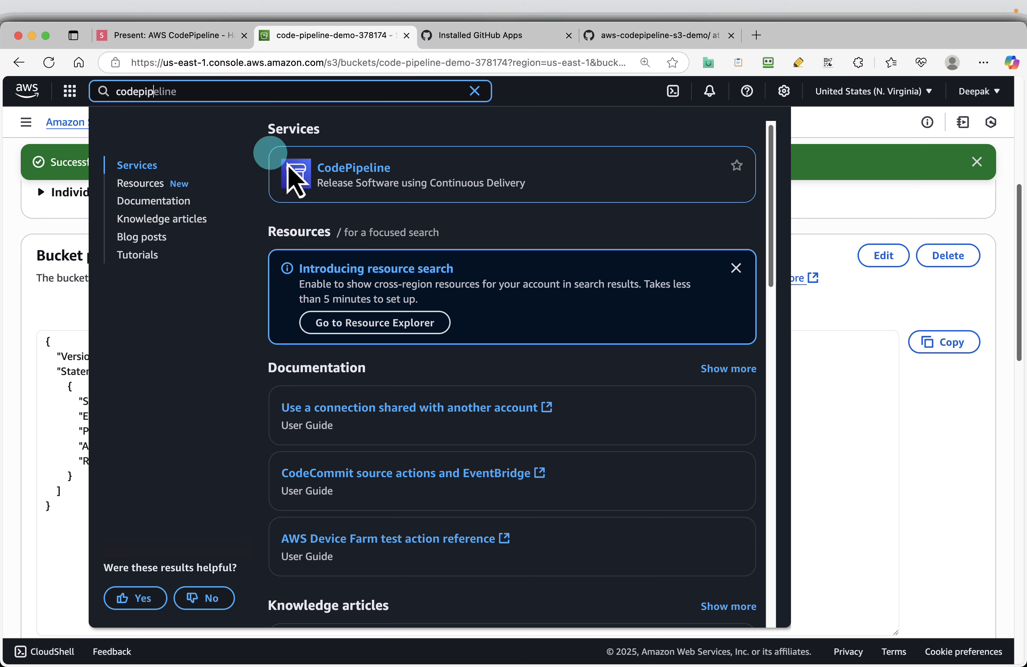
{"action": "right_click", "coordinate": [356, 173]}
{"action": "left_click", "coordinate": [464, 142]}
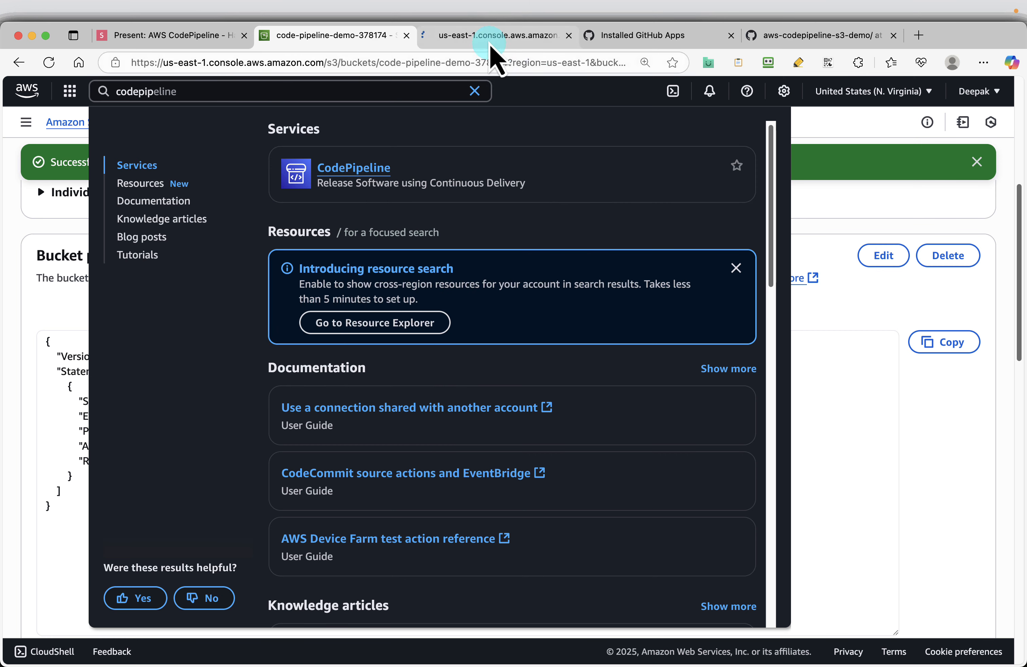
{"action": "left_click", "coordinate": [490, 36]}
Step: Go back to the Create a connection slide, then open the Connections settings in the CodePipeline console
{"action": "left_click", "coordinate": [138, 36]}
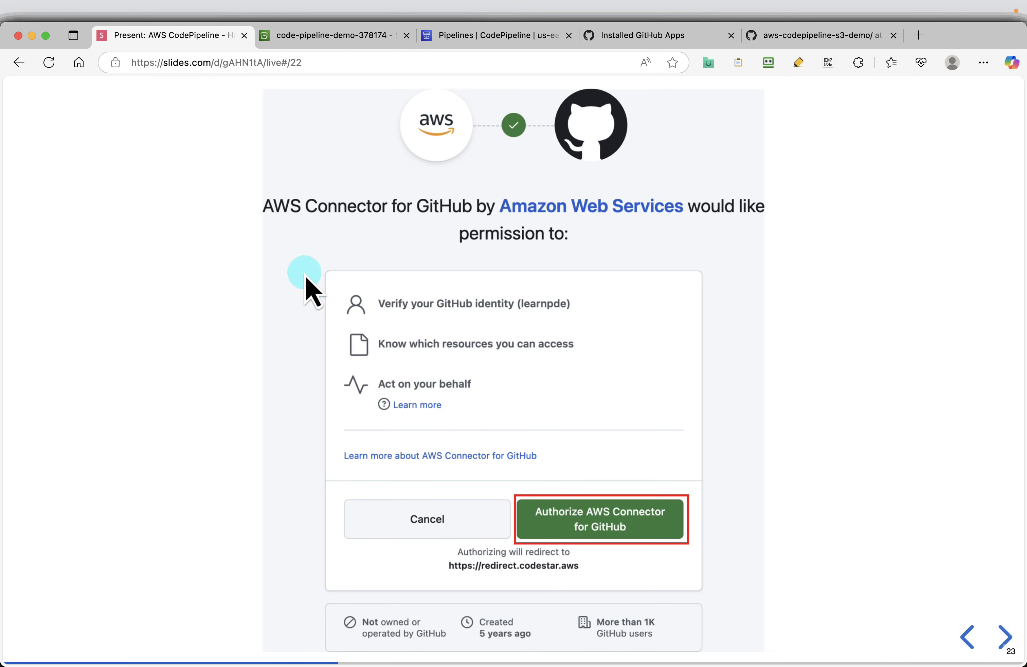
{"action": "left_click", "coordinate": [970, 640]}
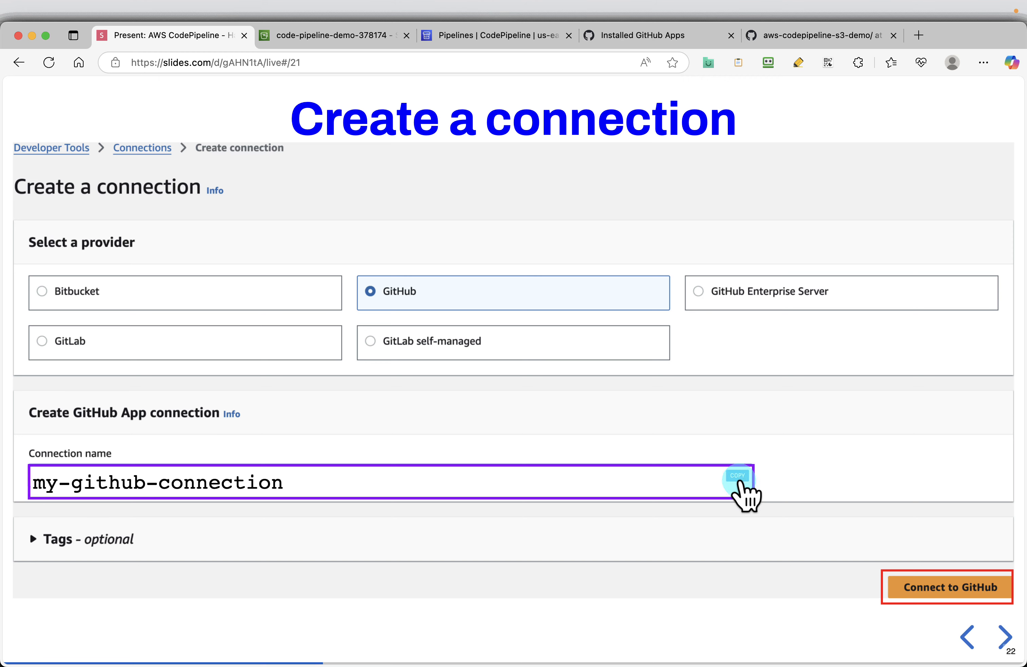
{"action": "left_click", "coordinate": [491, 37]}
{"action": "left_click", "coordinate": [75, 416]}
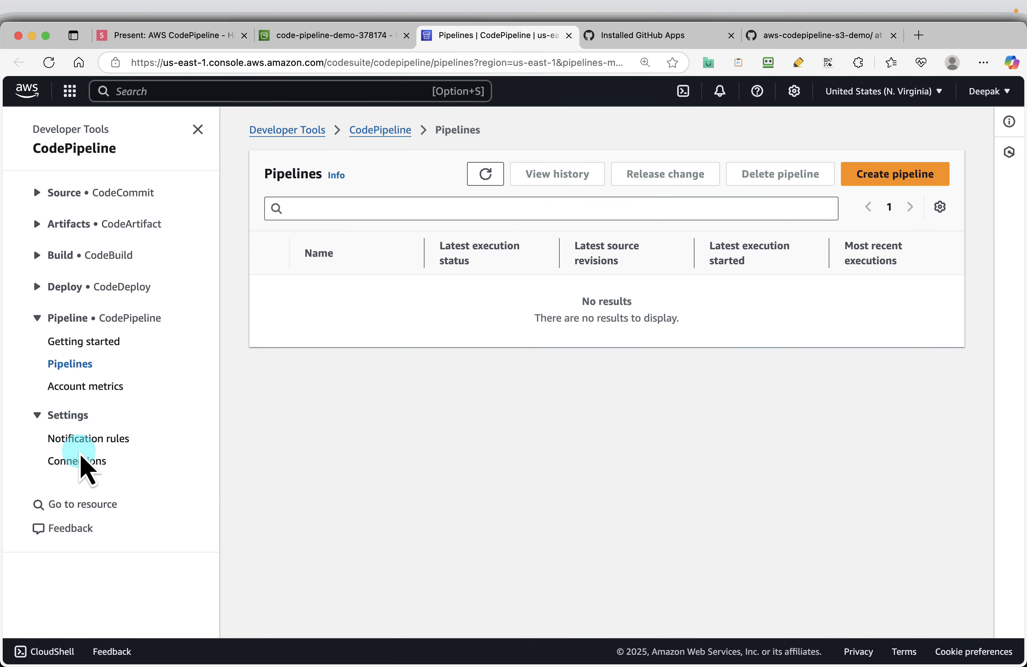
{"action": "left_click", "coordinate": [81, 463]}
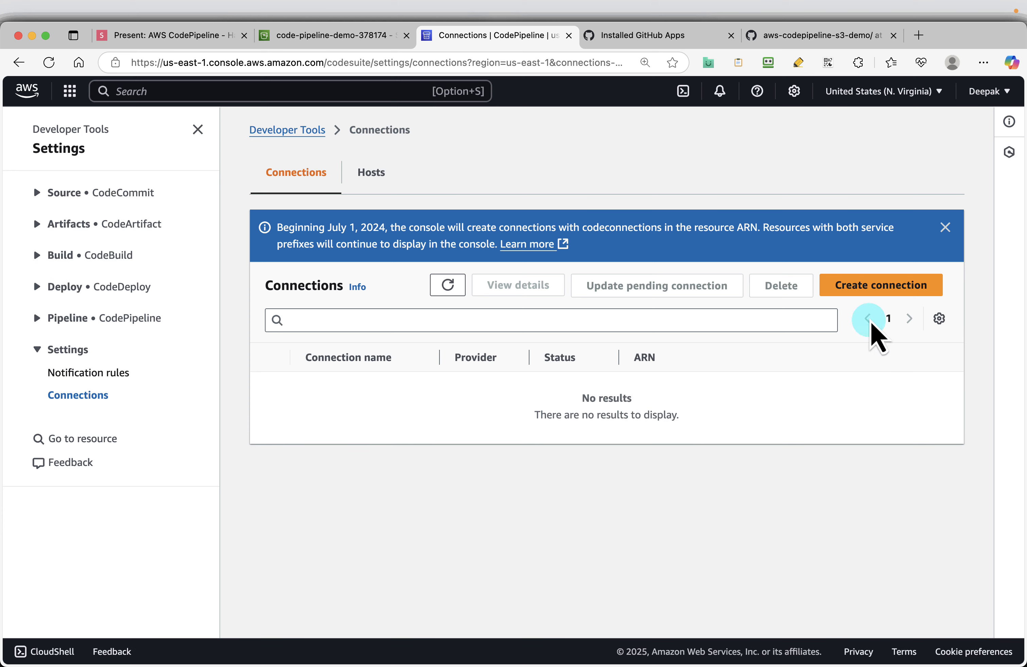
Step: Create a new connection with GitHub as the provider, name it my-github-connection, and connect to GitHub
{"action": "left_click", "coordinate": [875, 286]}
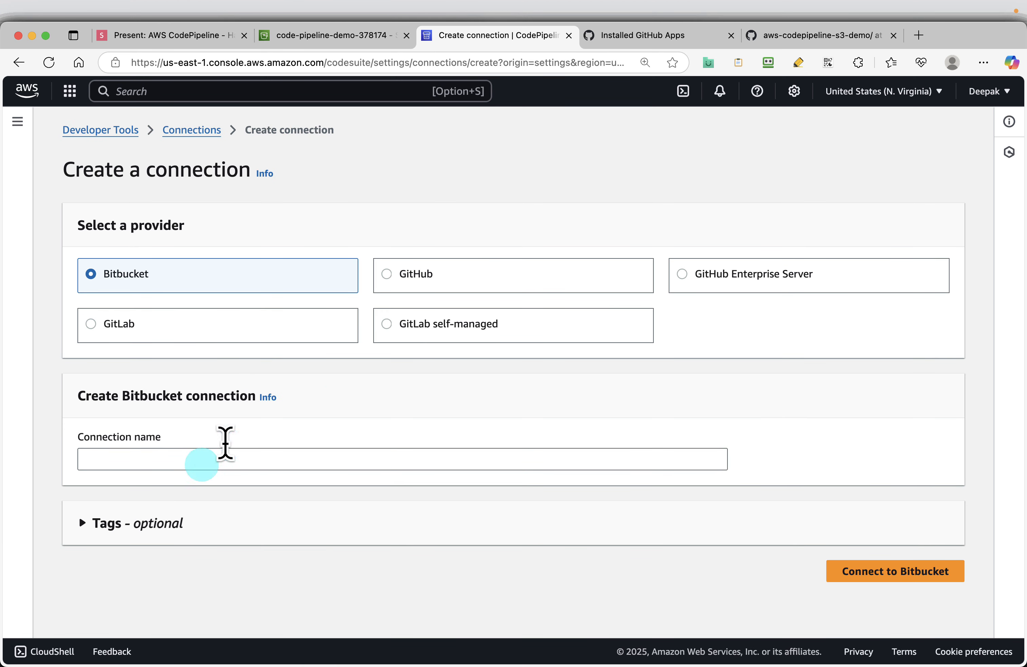
{"action": "left_click", "coordinate": [417, 280]}
{"action": "left_click", "coordinate": [283, 466]}
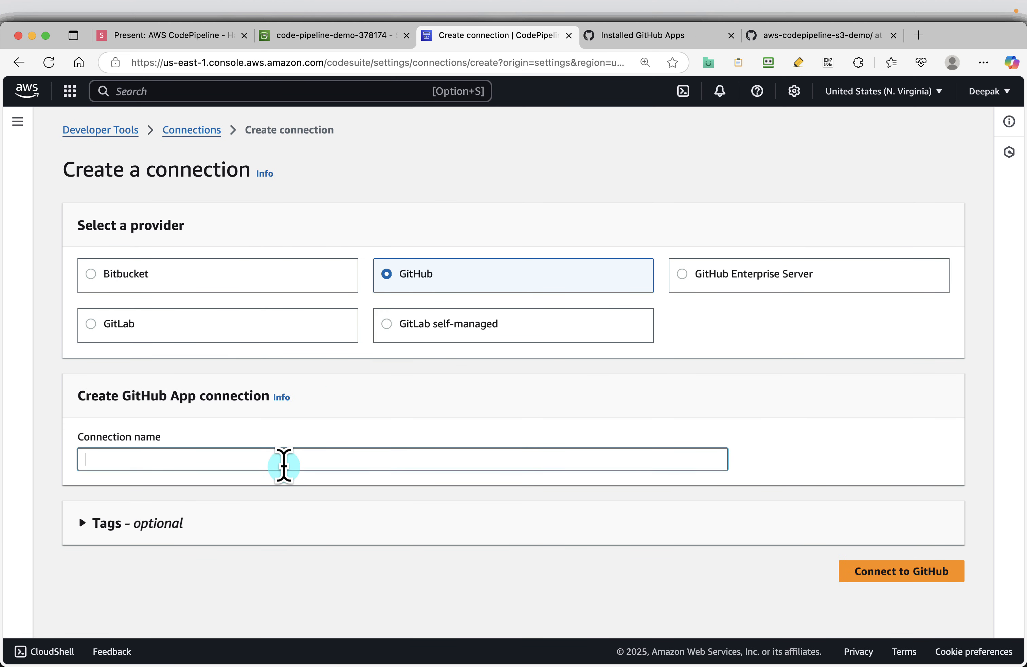
{"action": "left_click", "coordinate": [896, 571]}
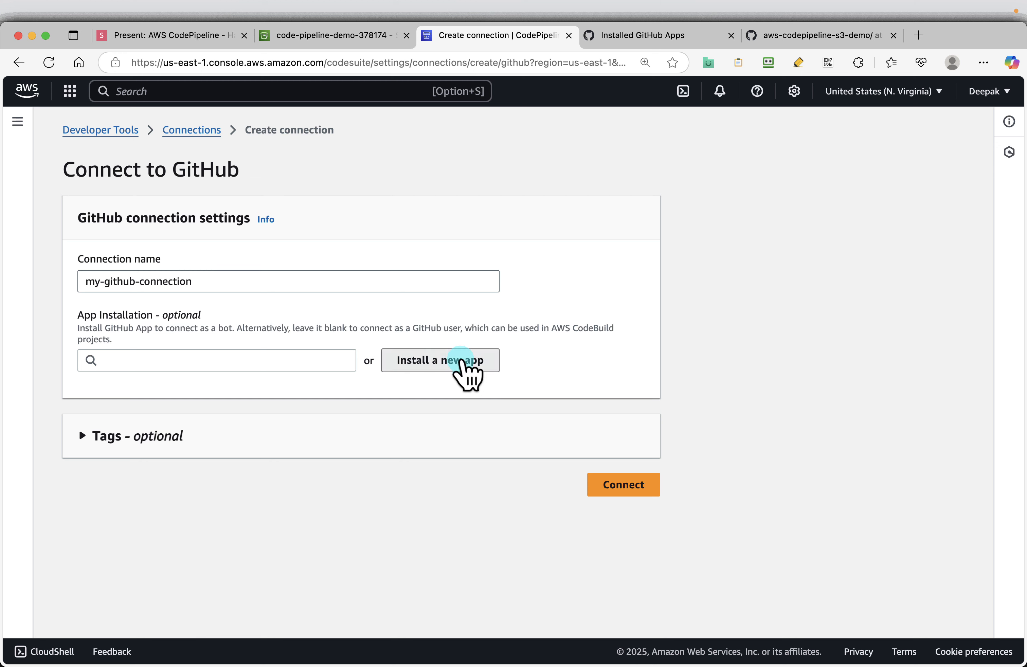
Step: Install and authorize AWS Connector for GitHub for all repositories, then complete the my-github-connection setup
{"action": "left_click", "coordinate": [461, 361]}
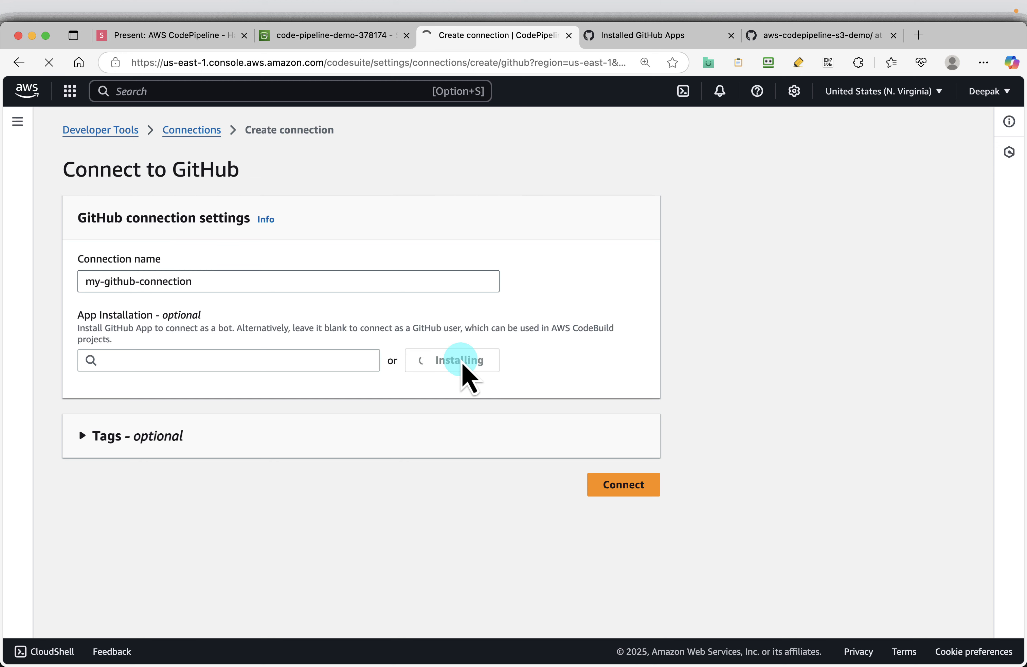
{"action": "scroll", "coordinate": [605, 481], "scroll_direction": "down", "scroll_amount": 5}
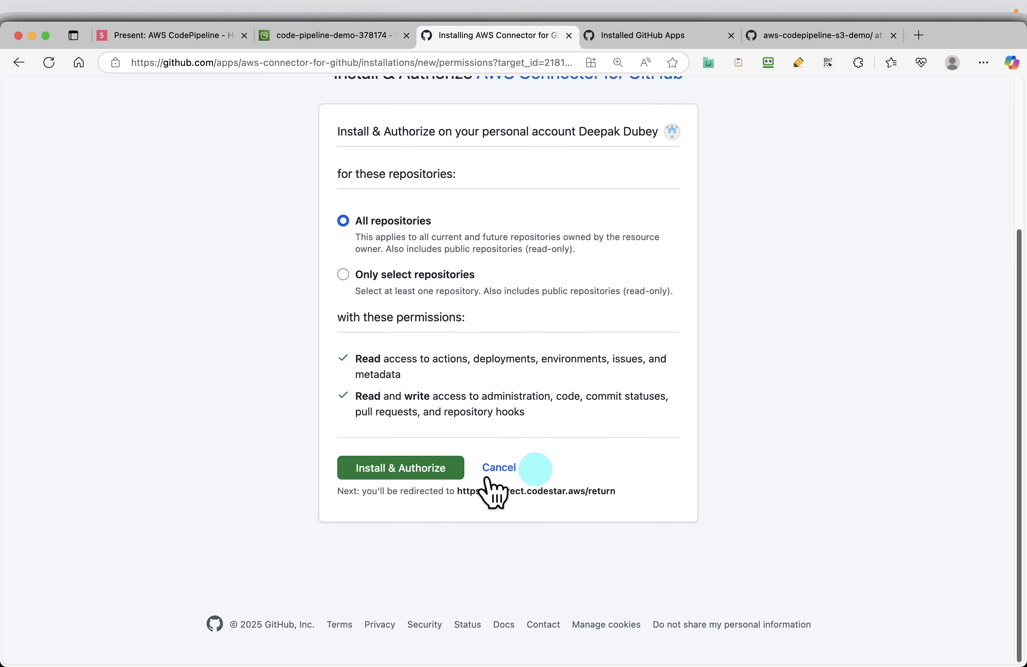
{"action": "left_click", "coordinate": [372, 477]}
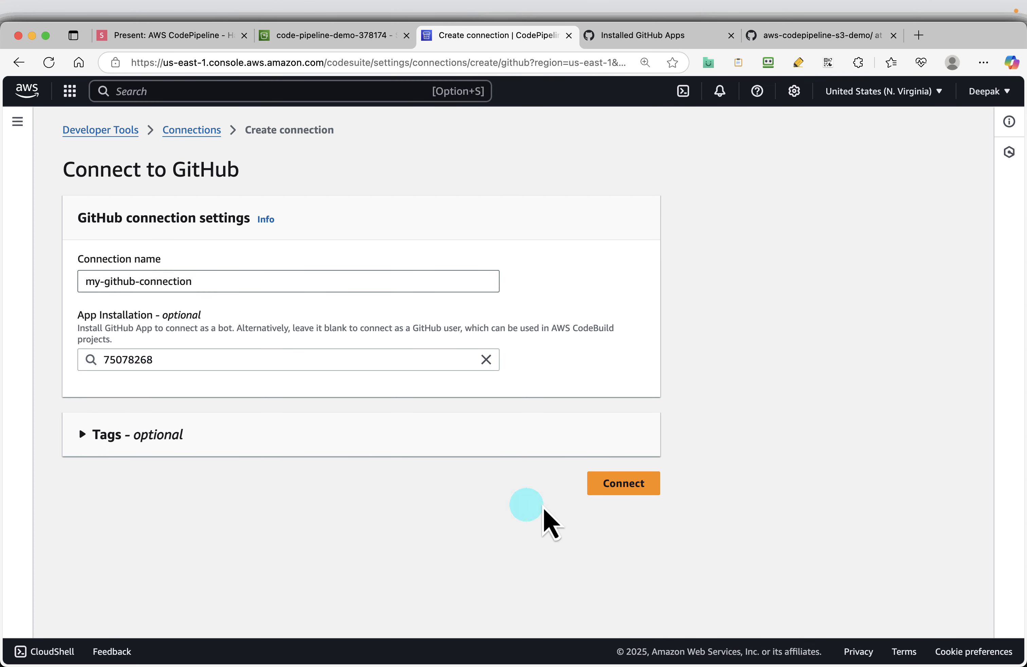
{"action": "left_click", "coordinate": [643, 486]}
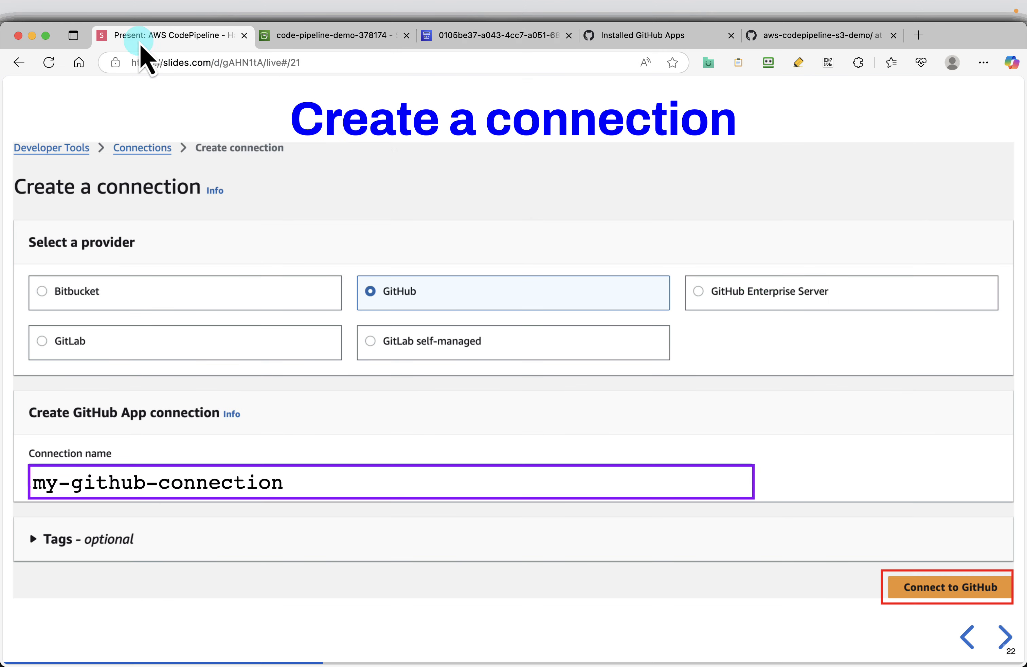
Step: Advance the slides past Connect to GitHub and Create pipeline to the creation option slide
{"action": "left_click", "coordinate": [140, 41]}
{"action": "key", "text": "Right"}
{"action": "key", "text": "Right"}
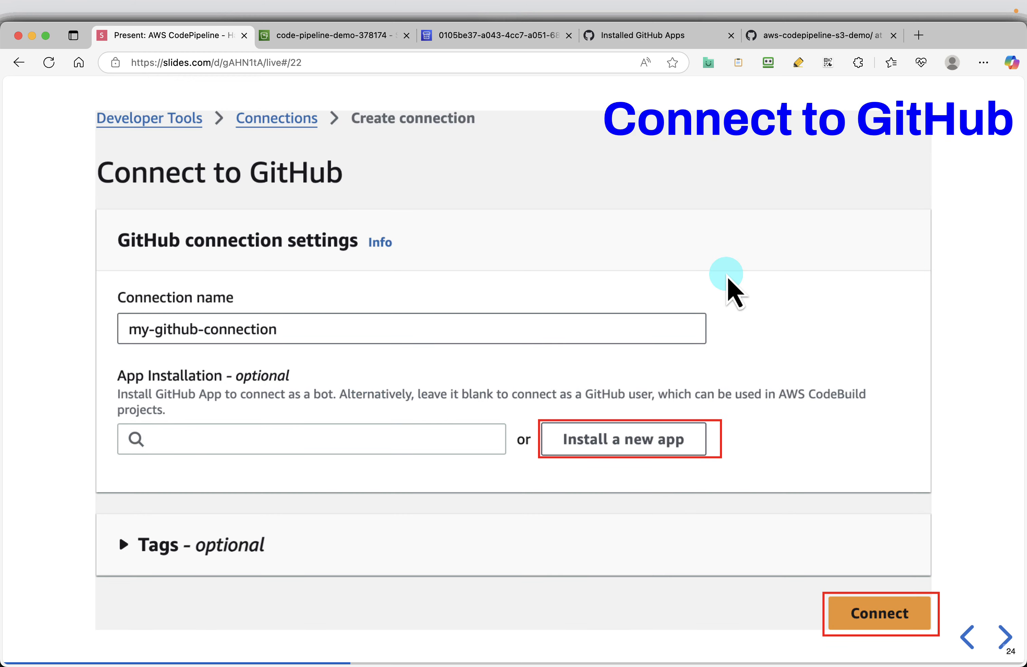
{"action": "key", "text": "Right"}
{"action": "key", "text": "Right"}
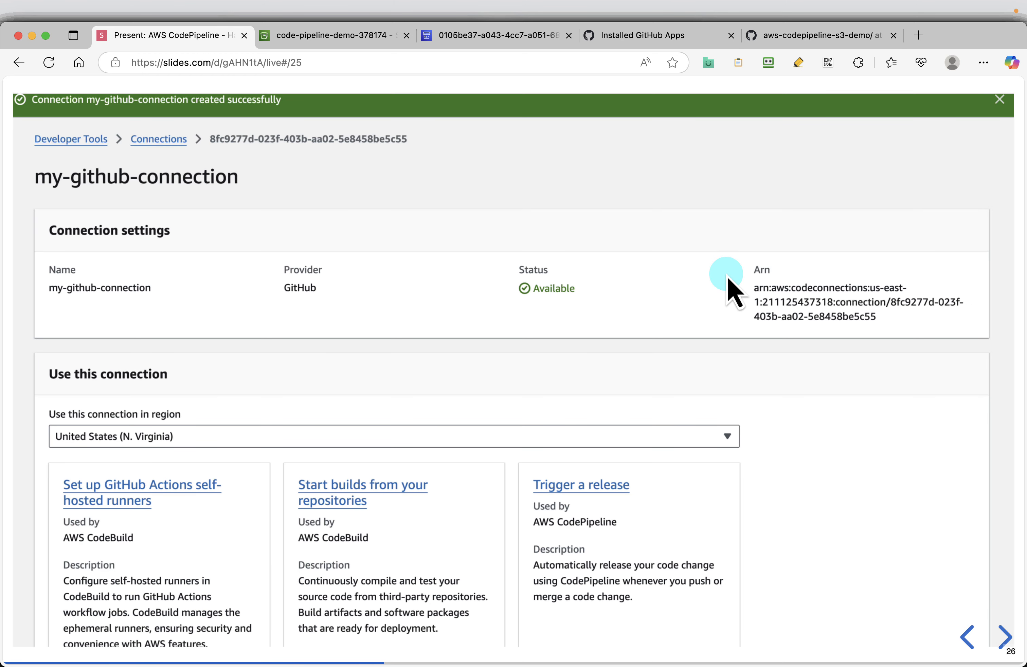
{"action": "key", "text": "Right"}
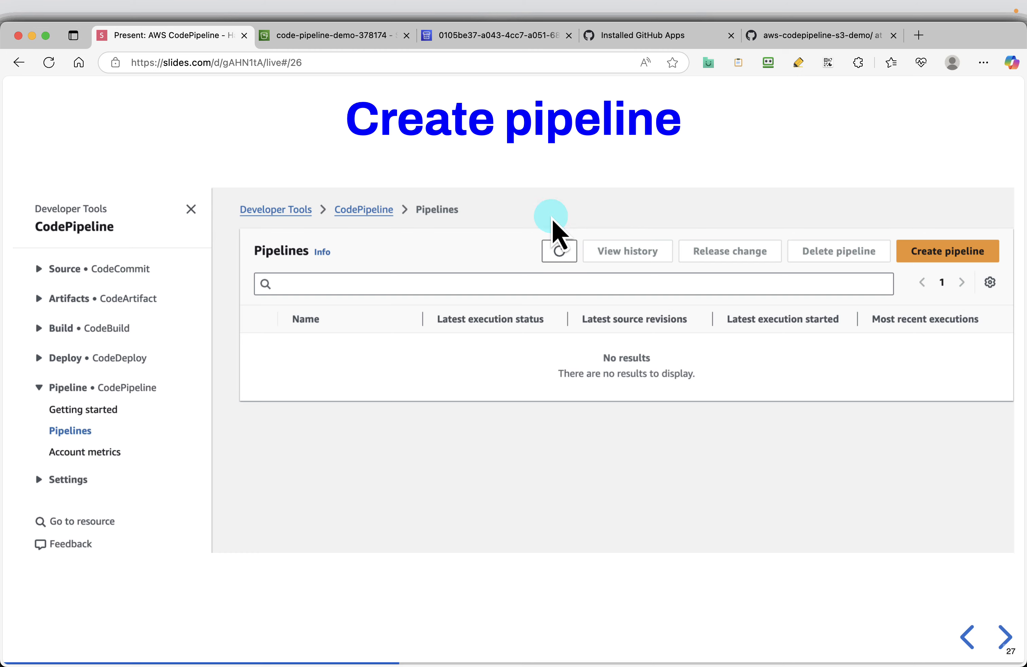
{"action": "key", "text": "Right"}
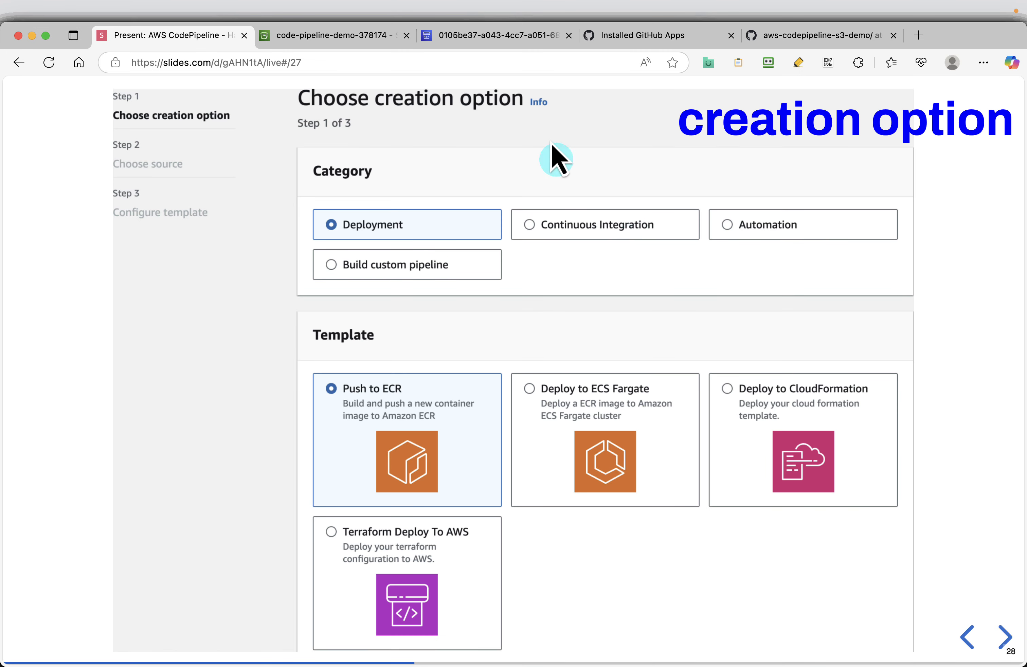
Step: Return to the AWS console, open the CodePipeline Pipelines list in a new tab, and start creating a pipeline
{"action": "left_click", "coordinate": [484, 36]}
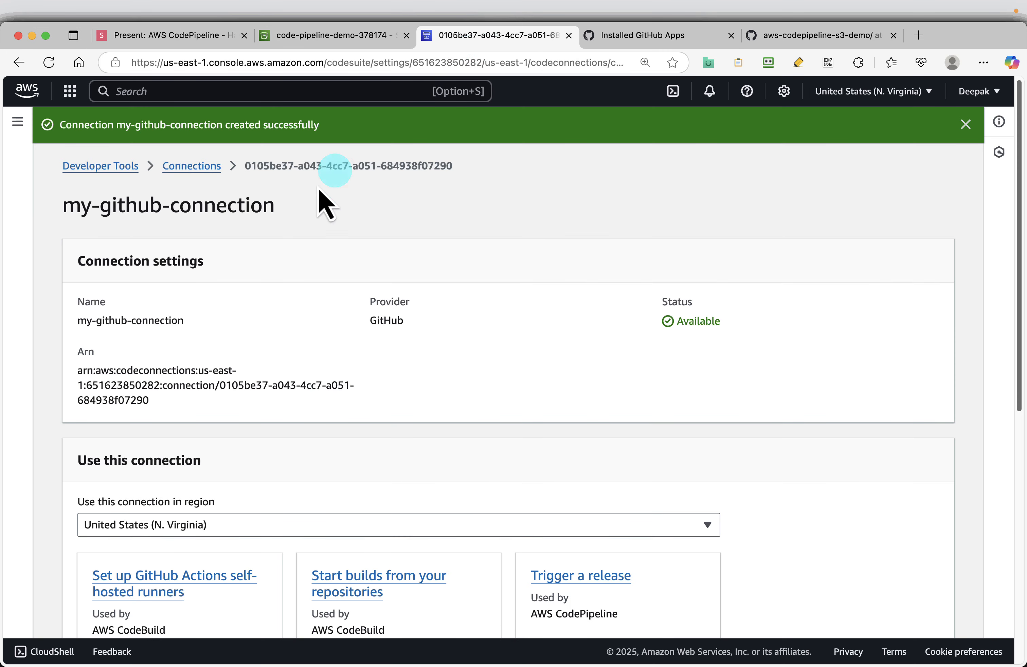
{"action": "left_click", "coordinate": [17, 123]}
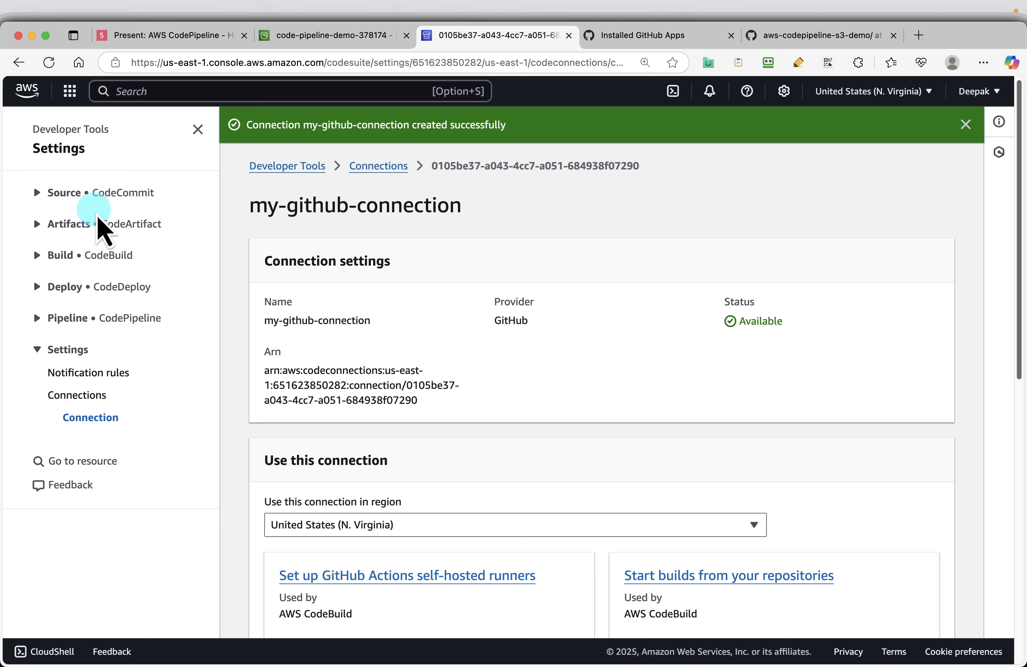
{"action": "left_click", "coordinate": [38, 318]}
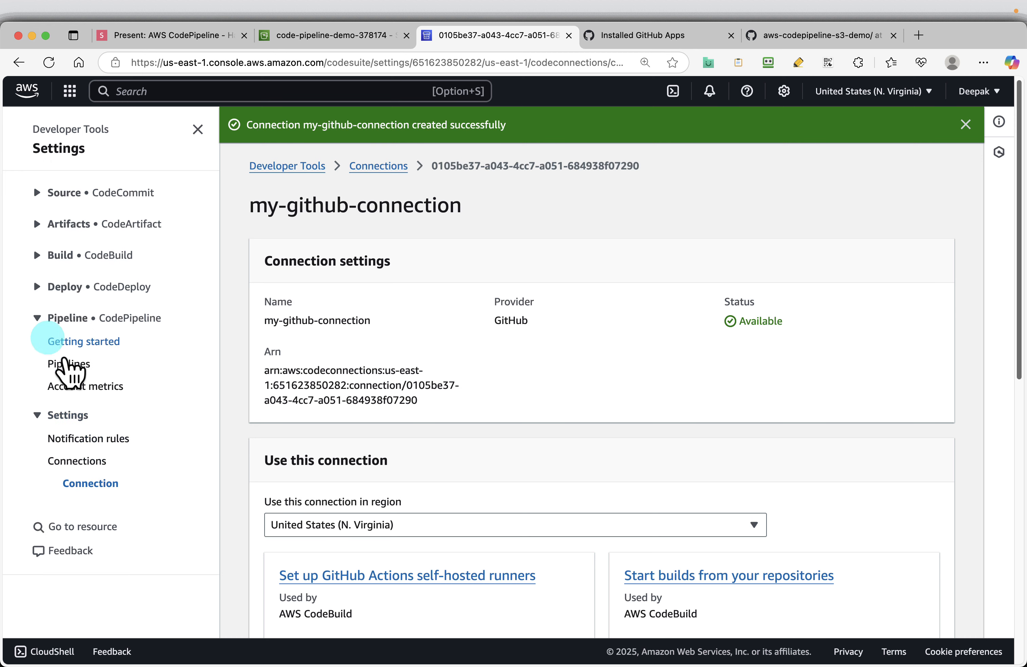
{"action": "right_click", "coordinate": [69, 366]}
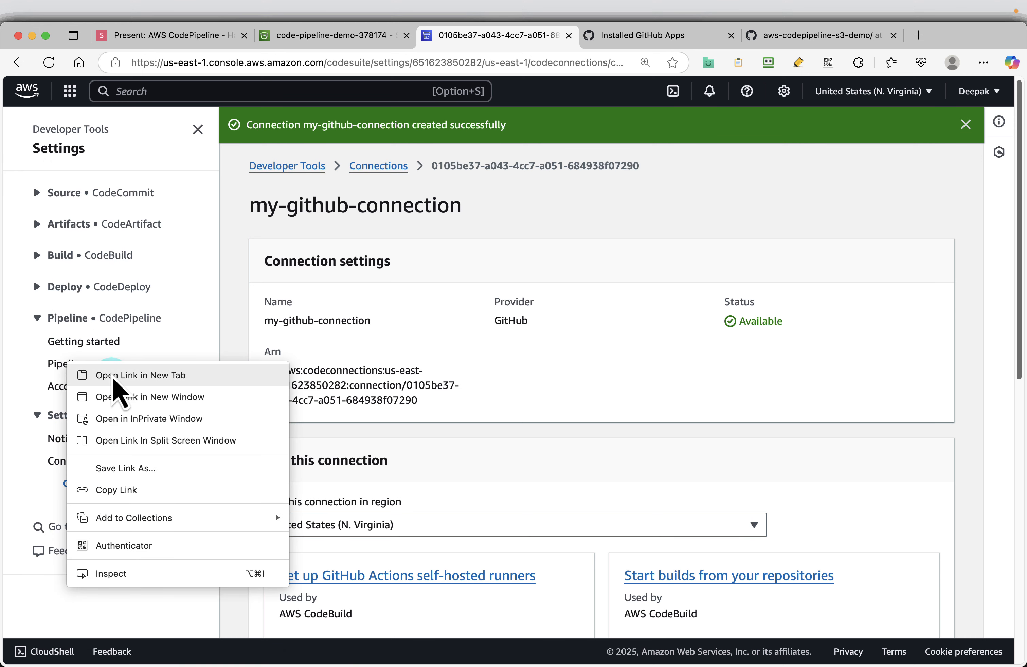
{"action": "left_click", "coordinate": [80, 374]}
{"action": "left_click", "coordinate": [624, 36]}
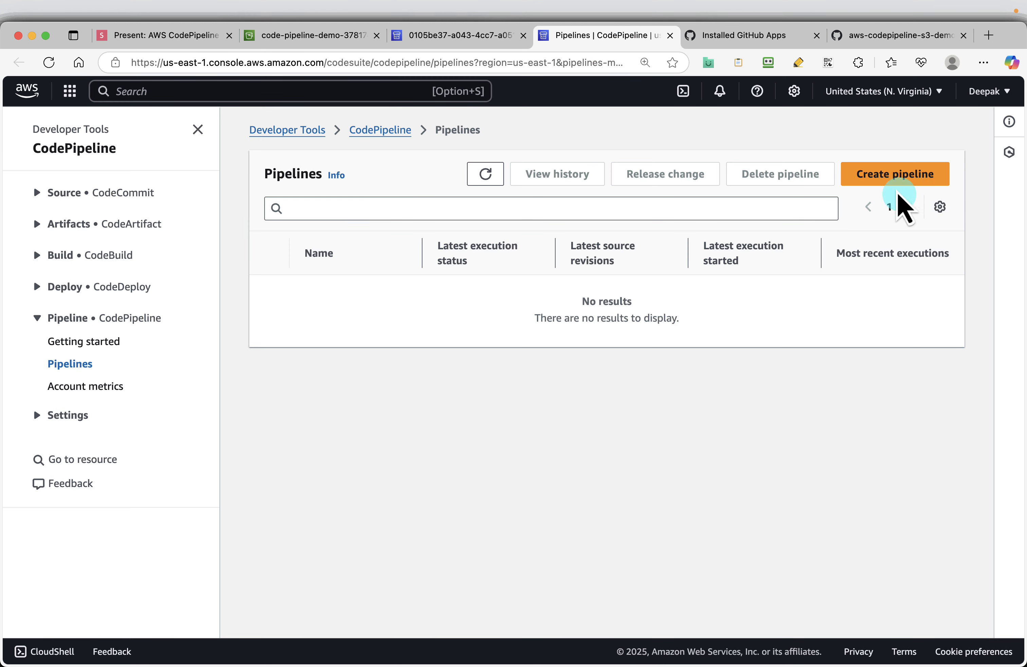
{"action": "left_click", "coordinate": [896, 176]}
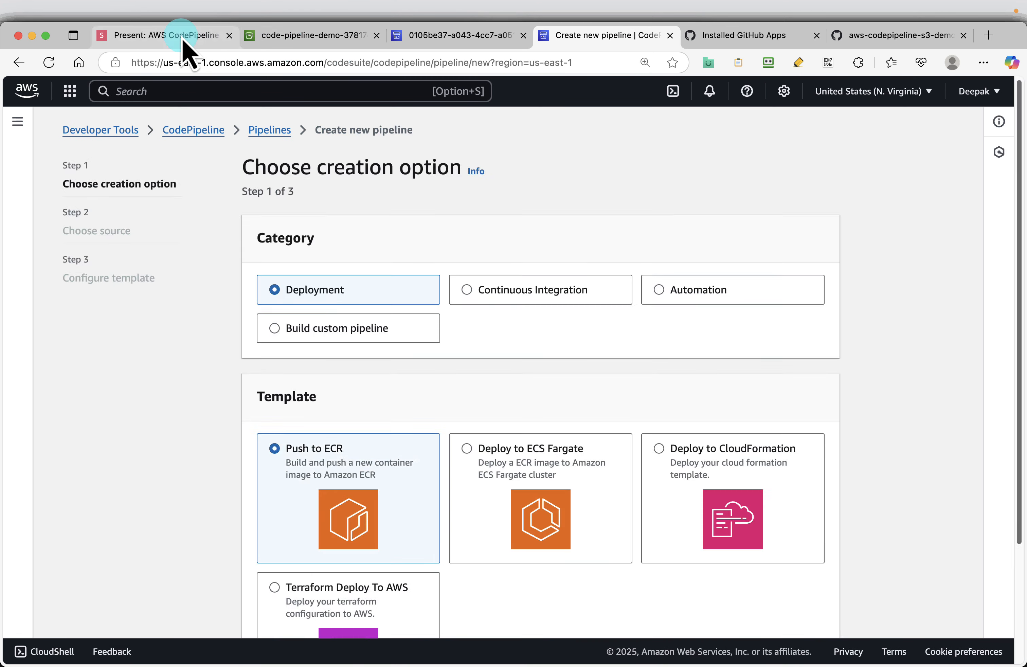
{"action": "left_click", "coordinate": [173, 36]}
{"action": "left_click", "coordinate": [600, 38]}
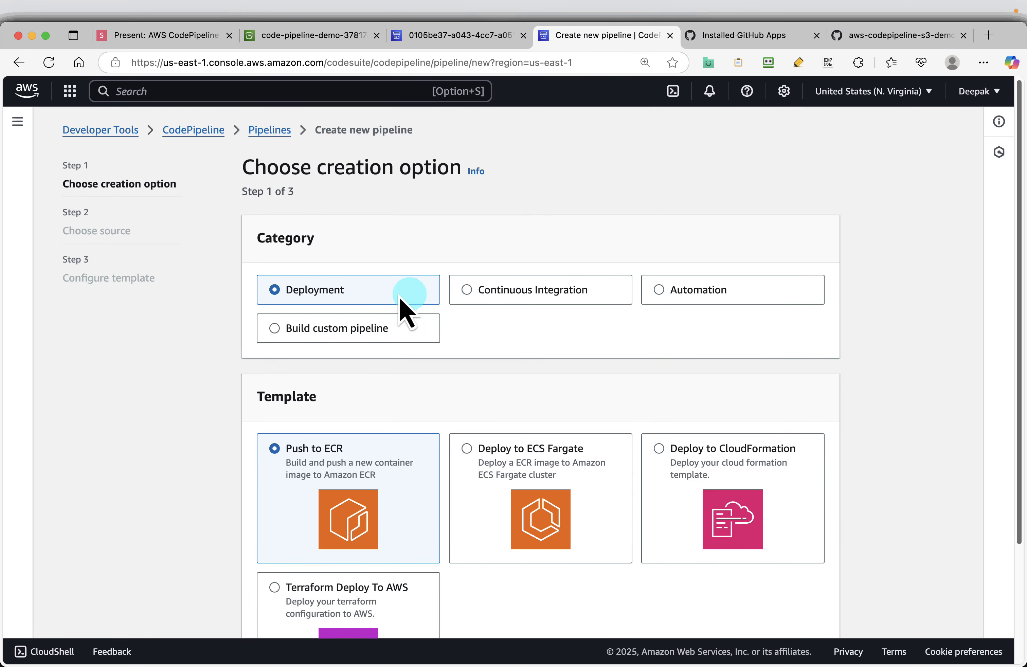
Step: Review the Deployment, Continuous Integration and Automation templates, then choose Build custom pipeline and continue to the pipeline settings
{"action": "scroll", "coordinate": [459, 416], "scroll_direction": "down", "scroll_amount": 1}
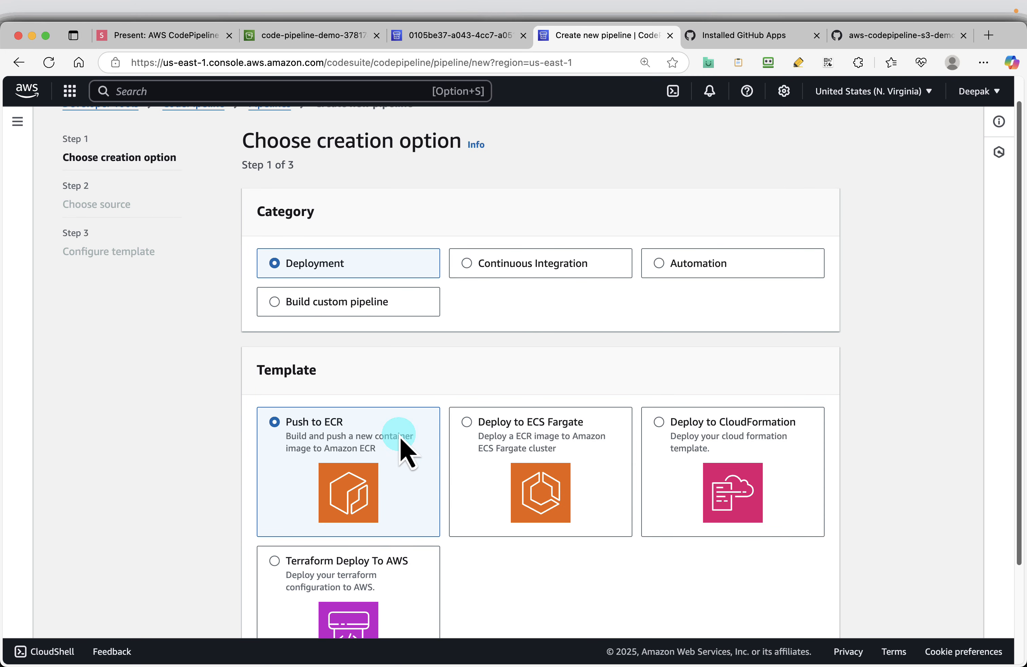
{"action": "scroll", "coordinate": [525, 446], "scroll_direction": "down", "scroll_amount": 1}
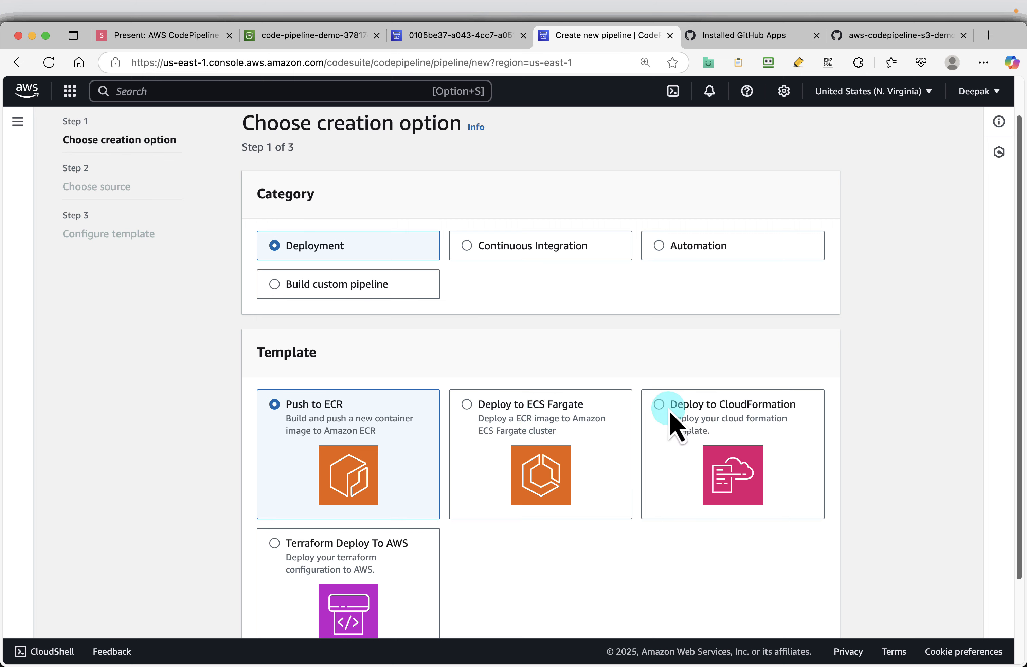
{"action": "scroll", "coordinate": [693, 422], "scroll_direction": "down", "scroll_amount": 1}
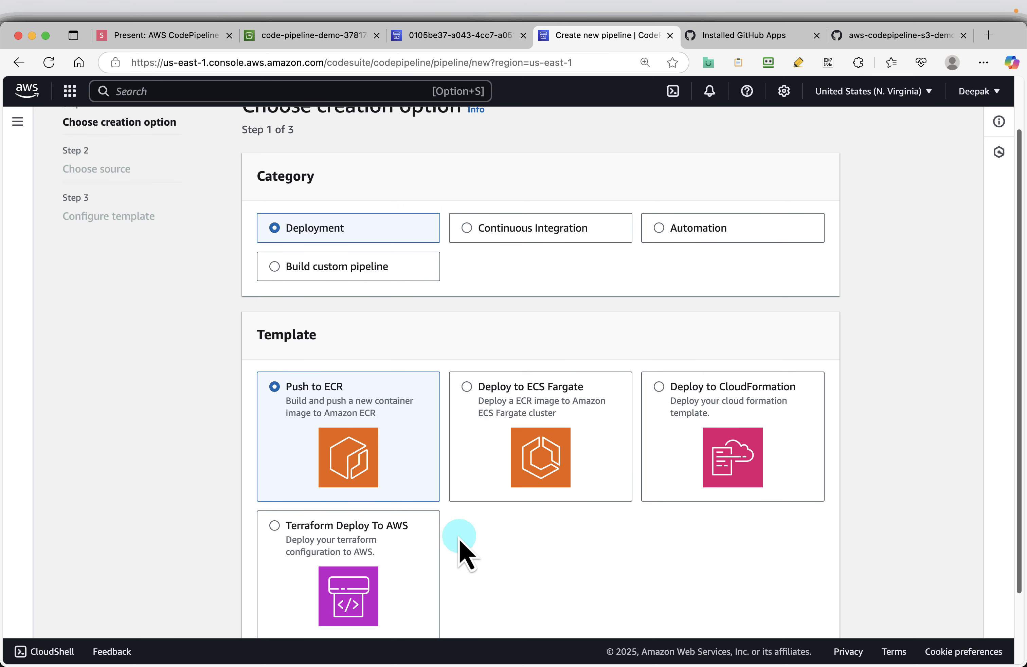
{"action": "left_click", "coordinate": [535, 242]}
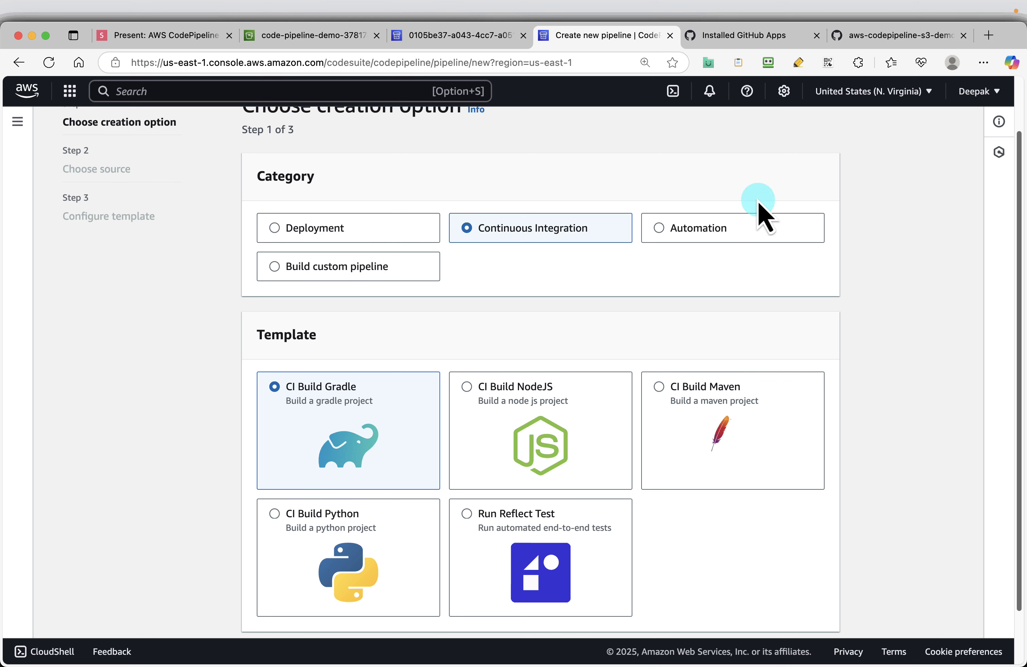
{"action": "left_click", "coordinate": [706, 227]}
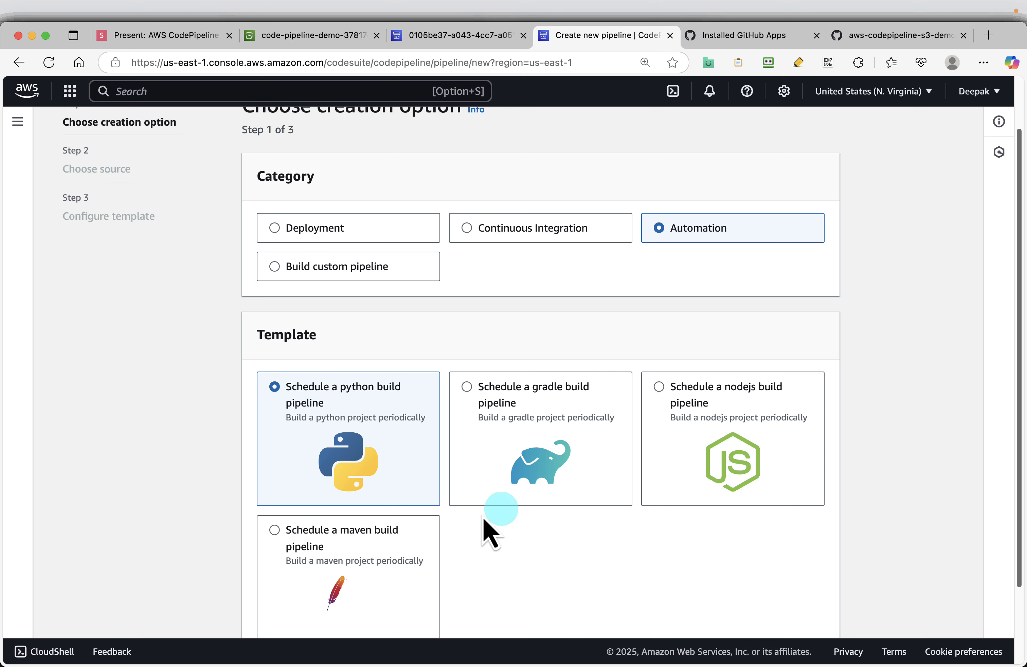
{"action": "left_click", "coordinate": [328, 272]}
{"action": "left_click", "coordinate": [813, 387]}
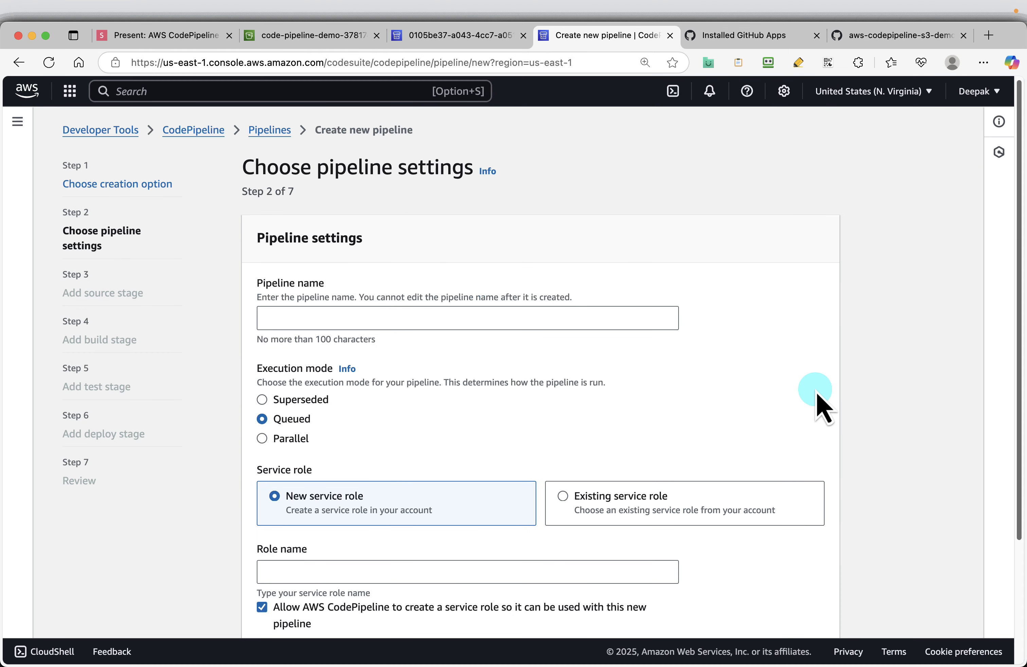
Step: Paste my-github-connection as the pipeline name
{"action": "right_click", "coordinate": [331, 320]}
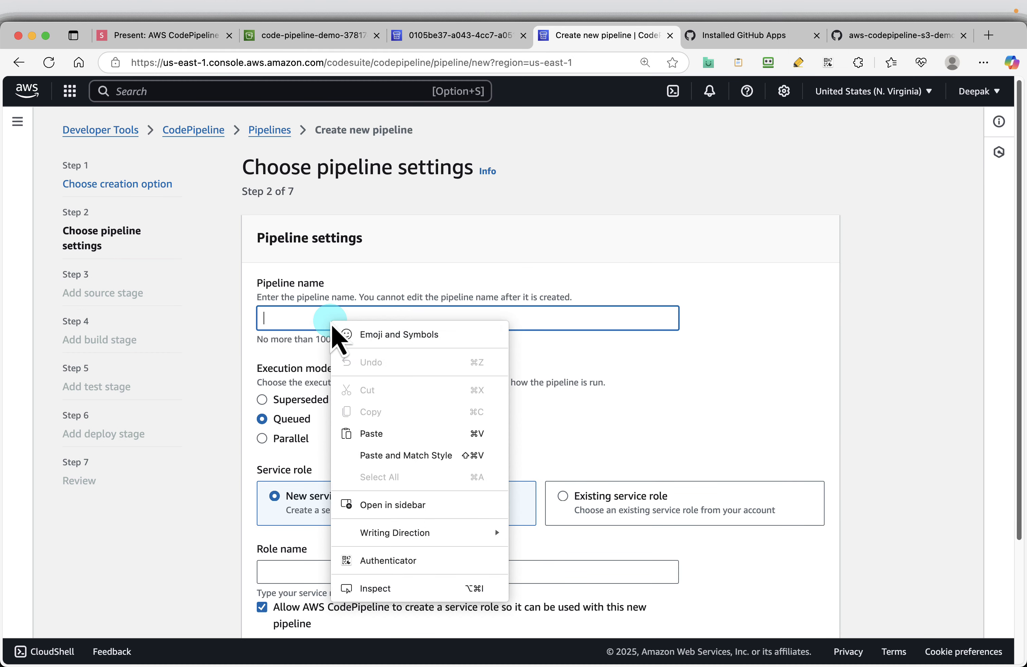
{"action": "left_click", "coordinate": [372, 433]}
{"action": "scroll", "coordinate": [695, 390], "scroll_direction": "down", "scroll_amount": 1}
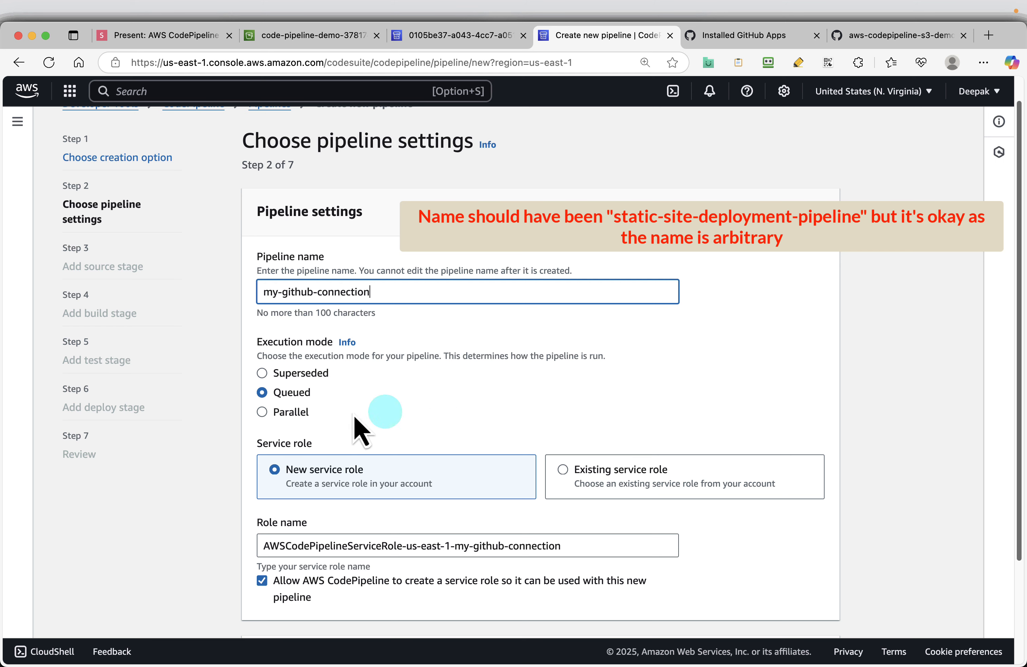
{"action": "scroll", "coordinate": [429, 408], "scroll_direction": "down", "scroll_amount": 1}
{"action": "scroll", "coordinate": [426, 399], "scroll_direction": "down", "scroll_amount": 1}
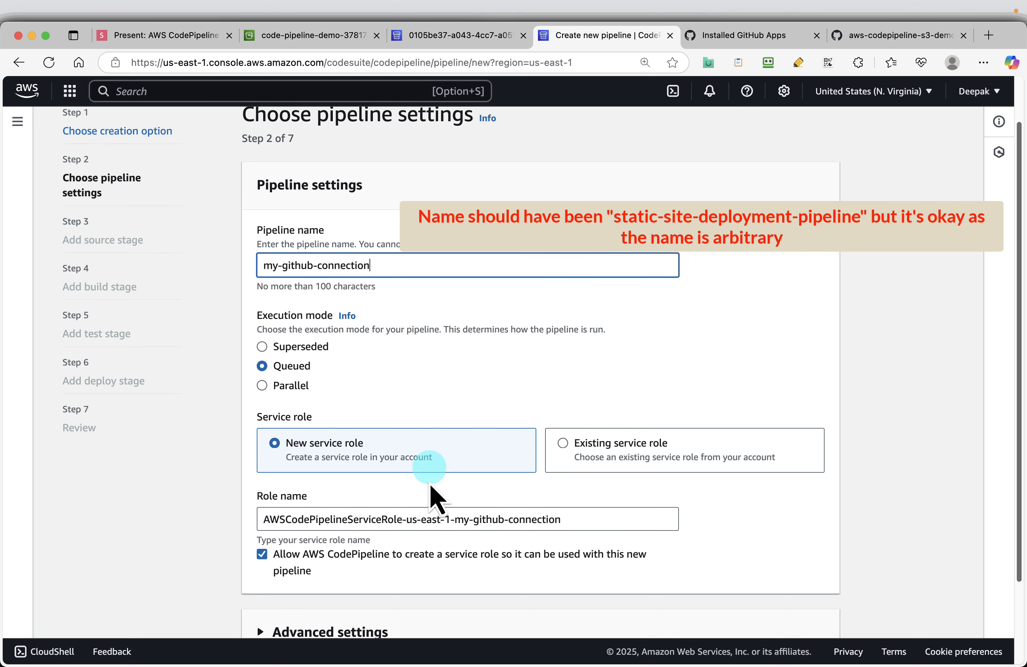
Step: Switch to the presentation and advance the slides to the Choose pipeline settings slide
{"action": "left_click", "coordinate": [145, 35]}
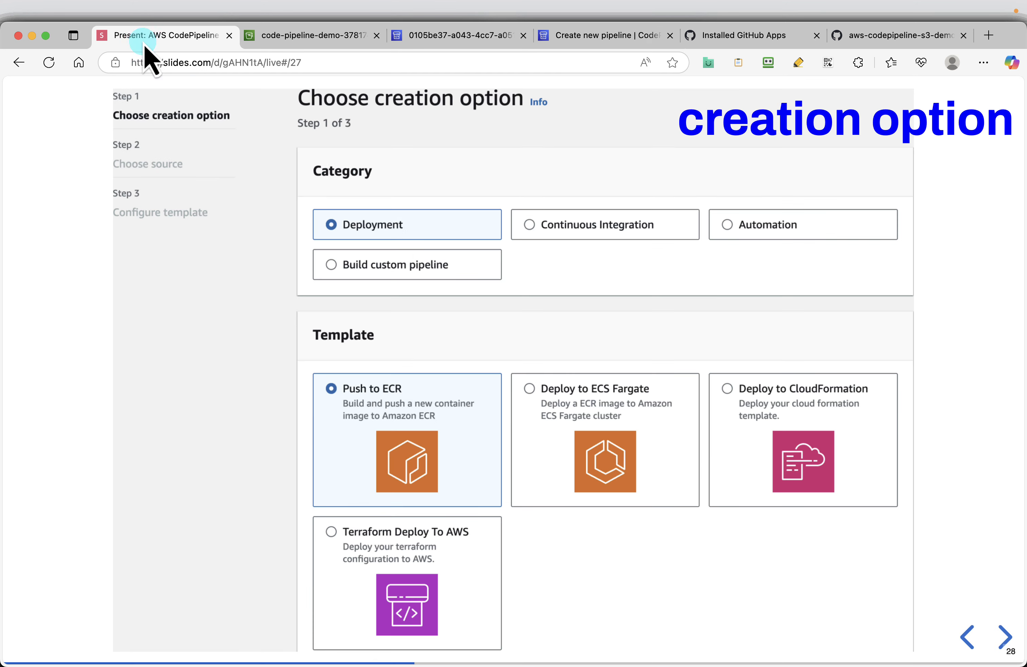
{"action": "left_click", "coordinate": [1003, 640]}
{"action": "left_click", "coordinate": [1004, 641]}
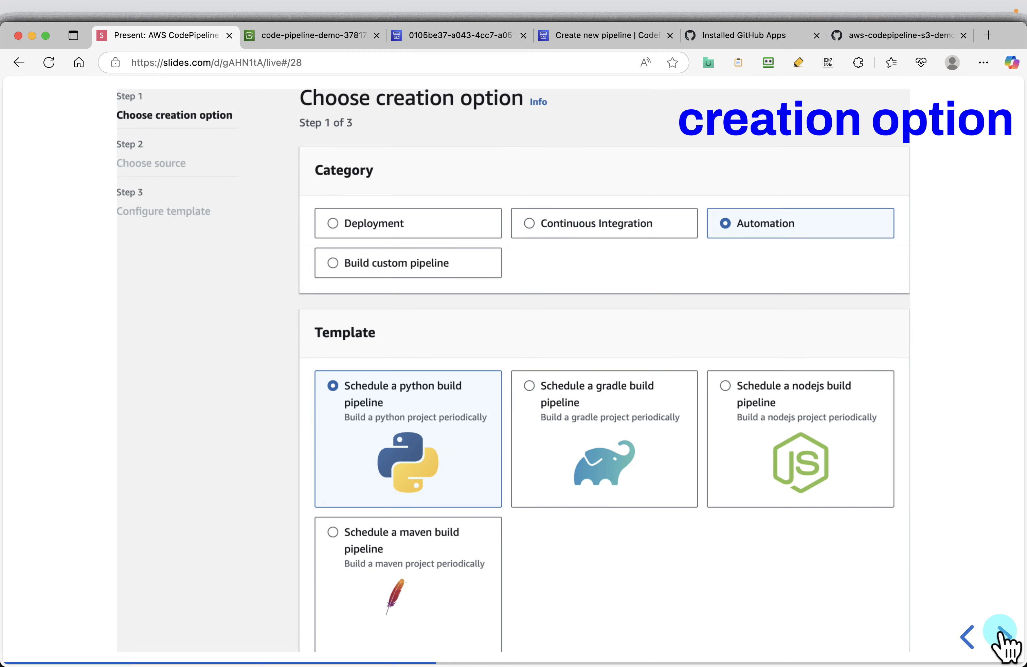
{"action": "left_click", "coordinate": [1003, 640]}
{"action": "left_click", "coordinate": [1003, 640]}
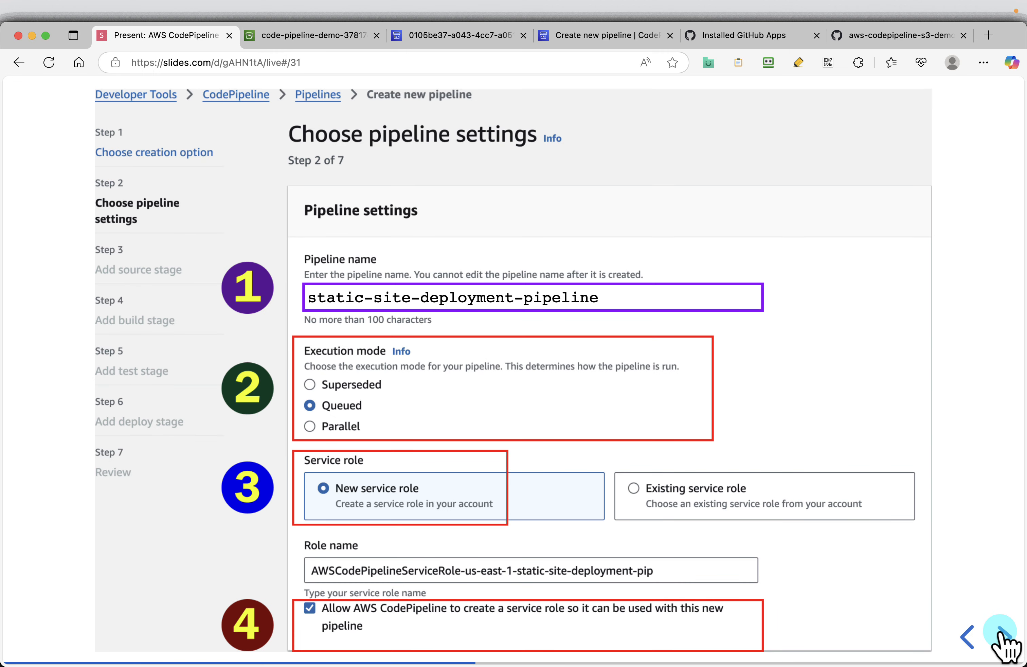
Step: Return to the new pipeline form, expand Advanced settings, and continue to the source stage with the Queued mode, new service role and default options
{"action": "left_click", "coordinate": [572, 36]}
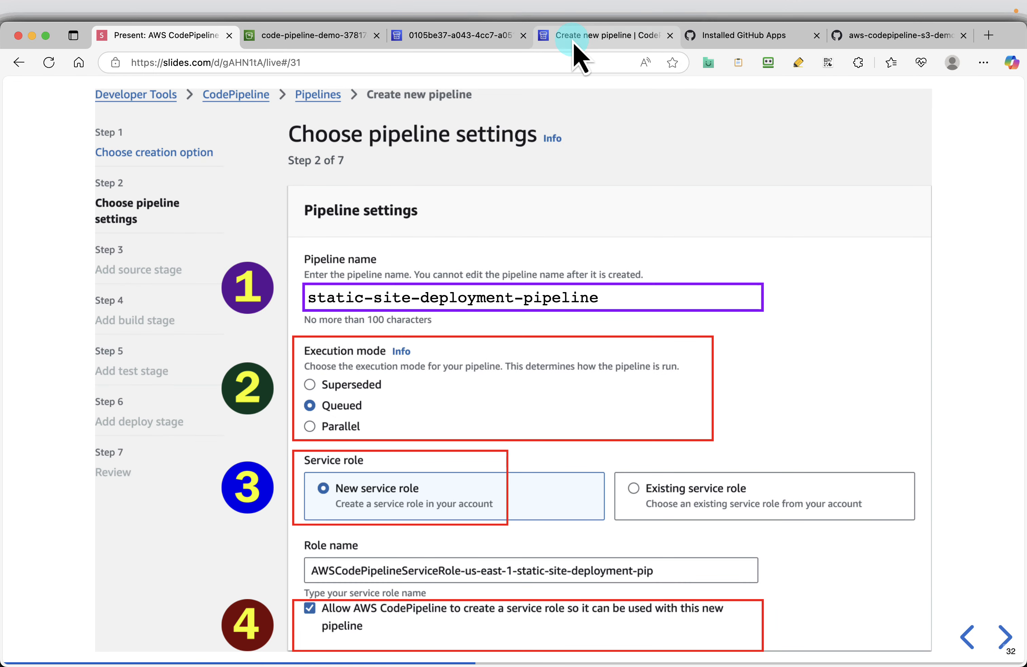
{"action": "scroll", "coordinate": [407, 485], "scroll_direction": "down", "scroll_amount": 1}
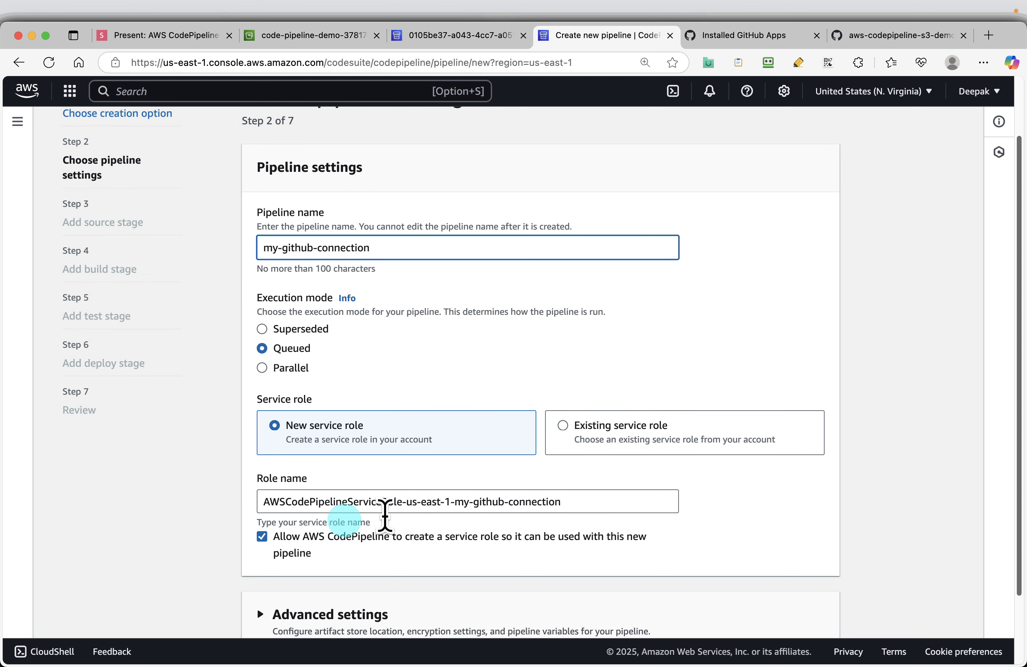
{"action": "scroll", "coordinate": [437, 529], "scroll_direction": "down", "scroll_amount": 2}
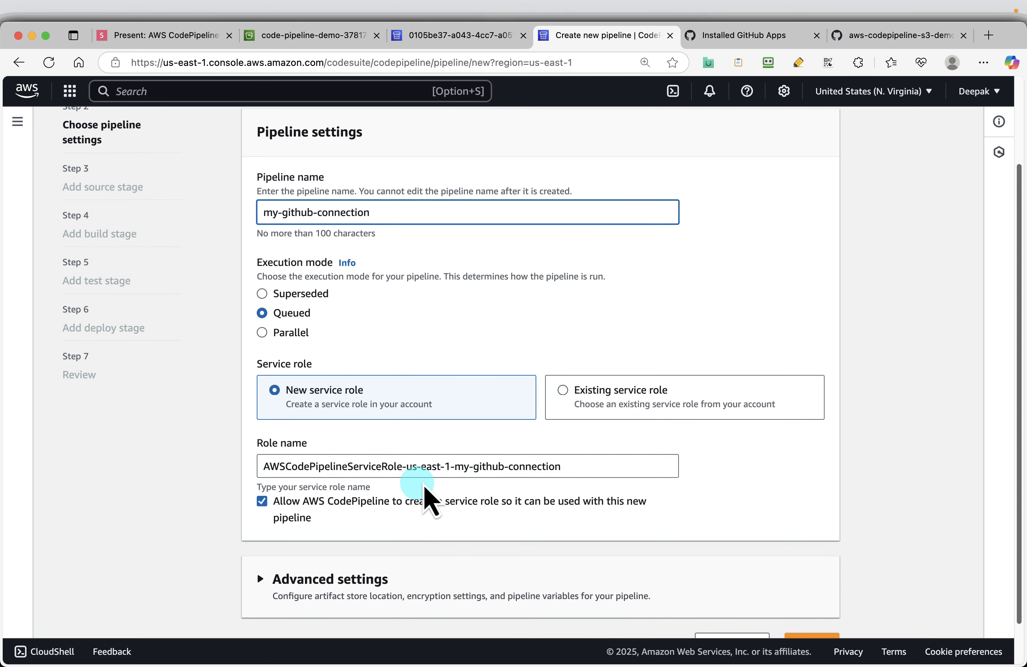
{"action": "scroll", "coordinate": [425, 489], "scroll_direction": "down", "scroll_amount": 2}
{"action": "left_click", "coordinate": [308, 544]}
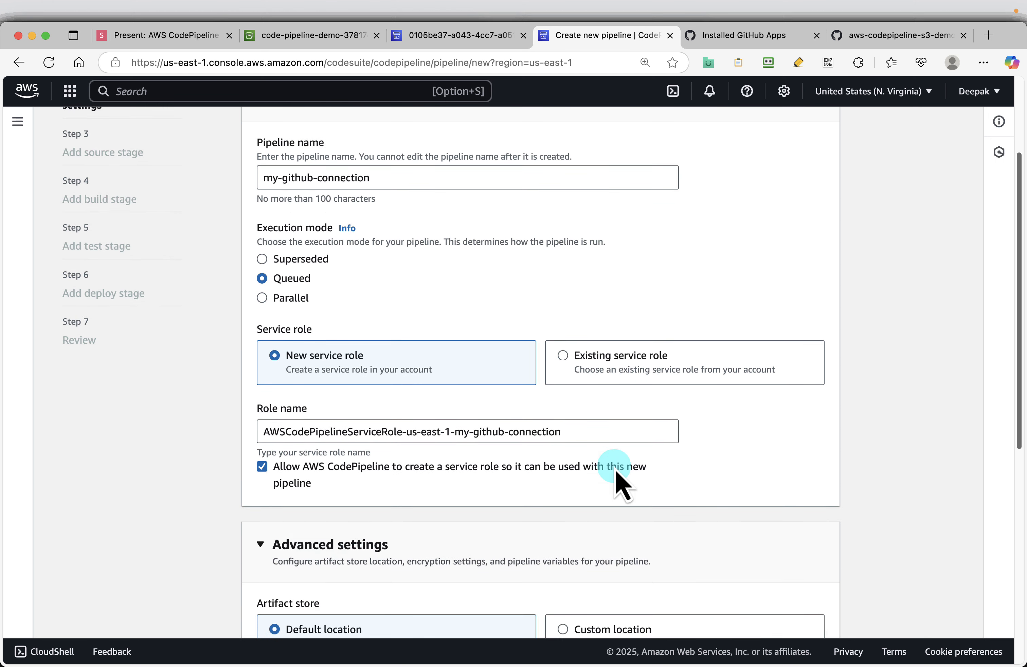
{"action": "scroll", "coordinate": [562, 489], "scroll_direction": "down", "scroll_amount": 15}
{"action": "scroll", "coordinate": [480, 336], "scroll_direction": "up", "scroll_amount": 5}
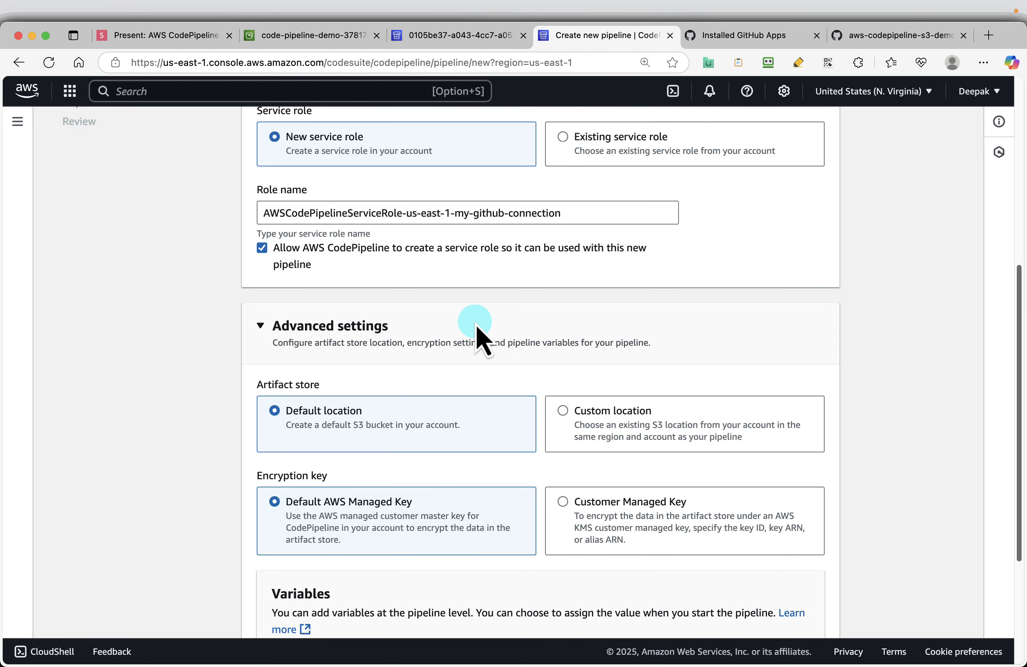
{"action": "scroll", "coordinate": [477, 336], "scroll_direction": "down", "scroll_amount": 10}
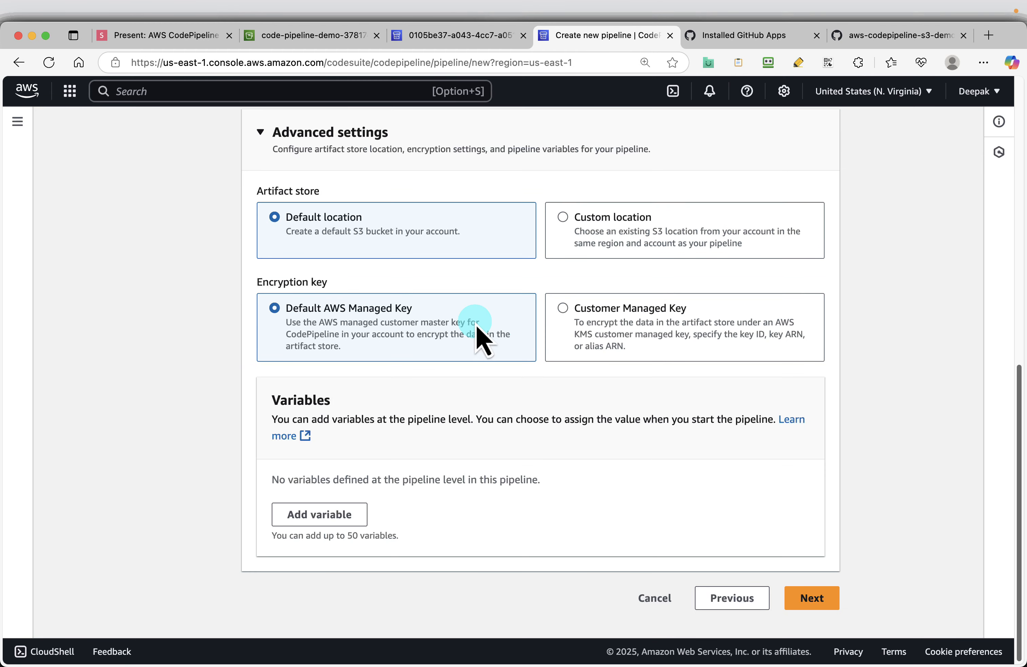
{"action": "left_click", "coordinate": [818, 597]}
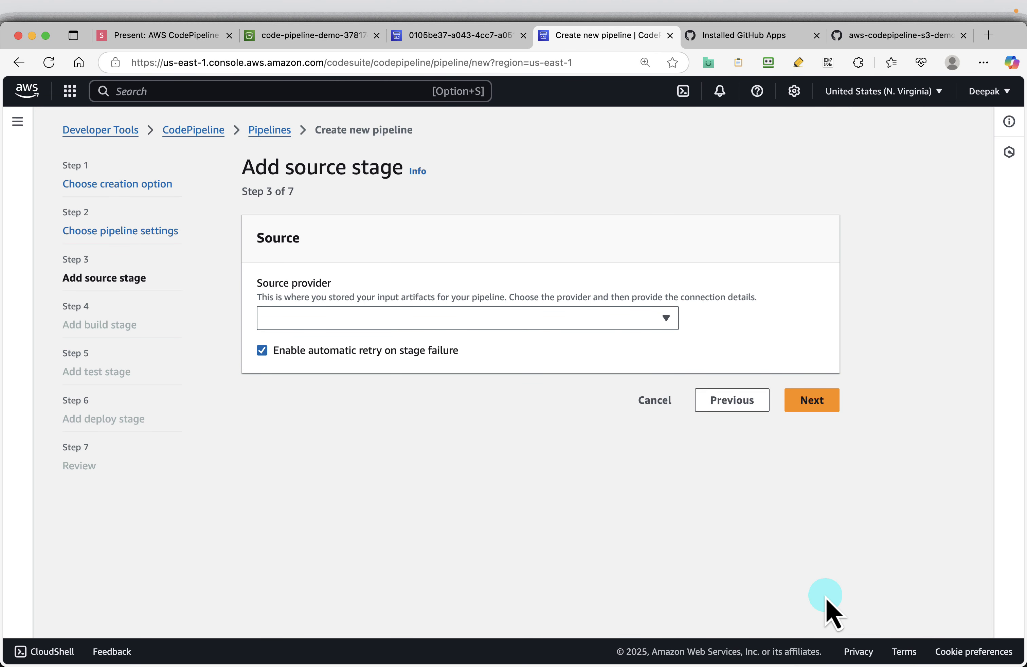
Step: Set the source provider to GitHub (via GitHub App) and select the my-github-connection connection
{"action": "left_click", "coordinate": [653, 321]}
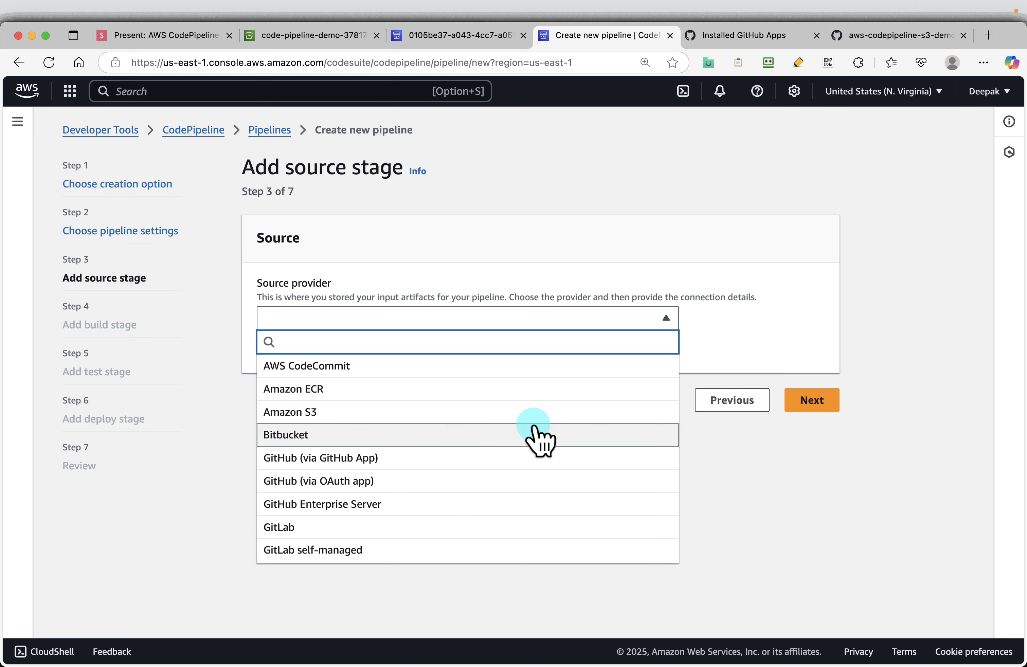
{"action": "left_click", "coordinate": [390, 461]}
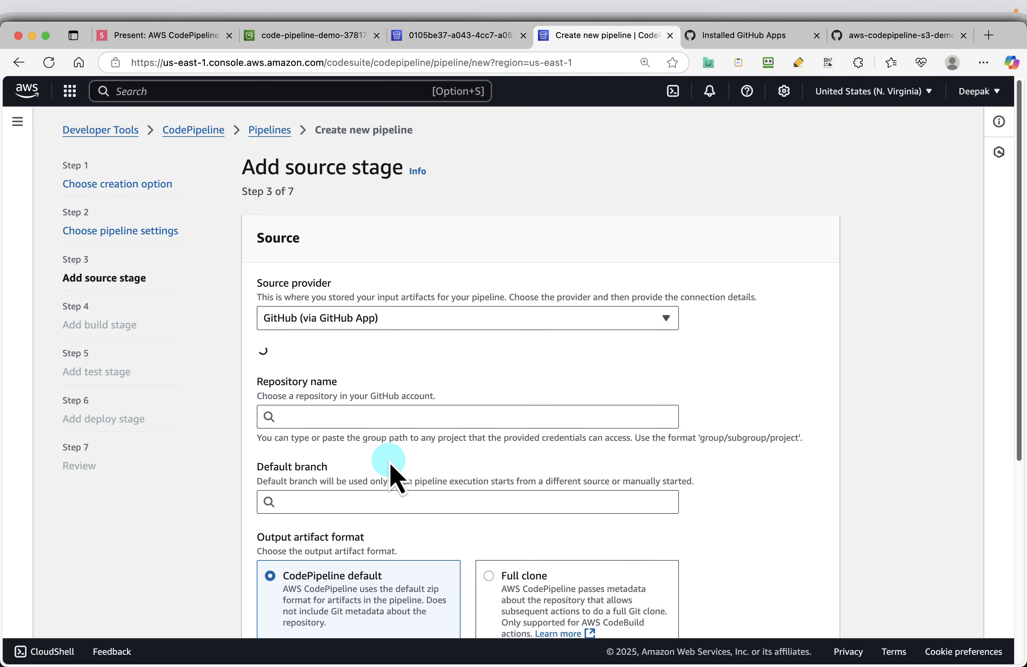
{"action": "left_click", "coordinate": [433, 385]}
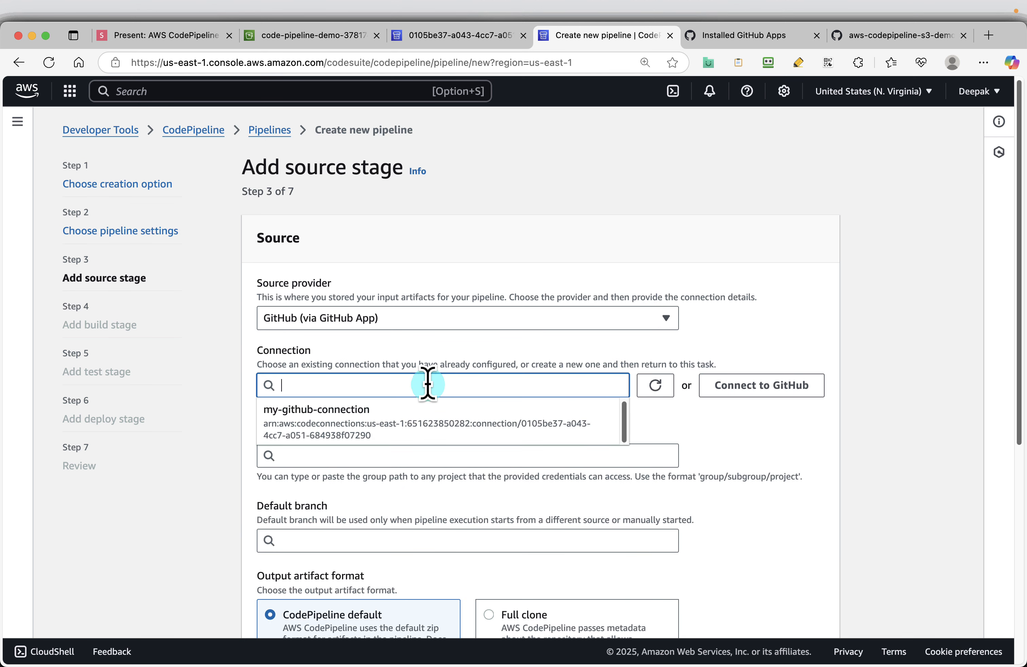
{"action": "left_click", "coordinate": [383, 435]}
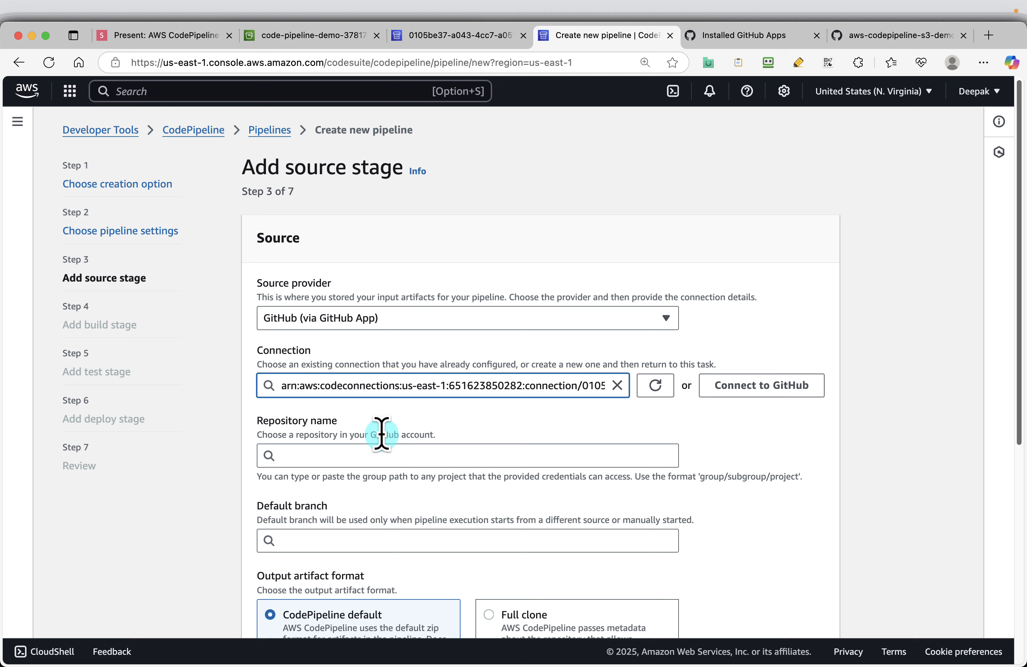
Step: Select the aws-codepipeline-s3-demo repository and main as its default branch, keeping the default artifact format and webhook options
{"action": "left_click", "coordinate": [311, 455]}
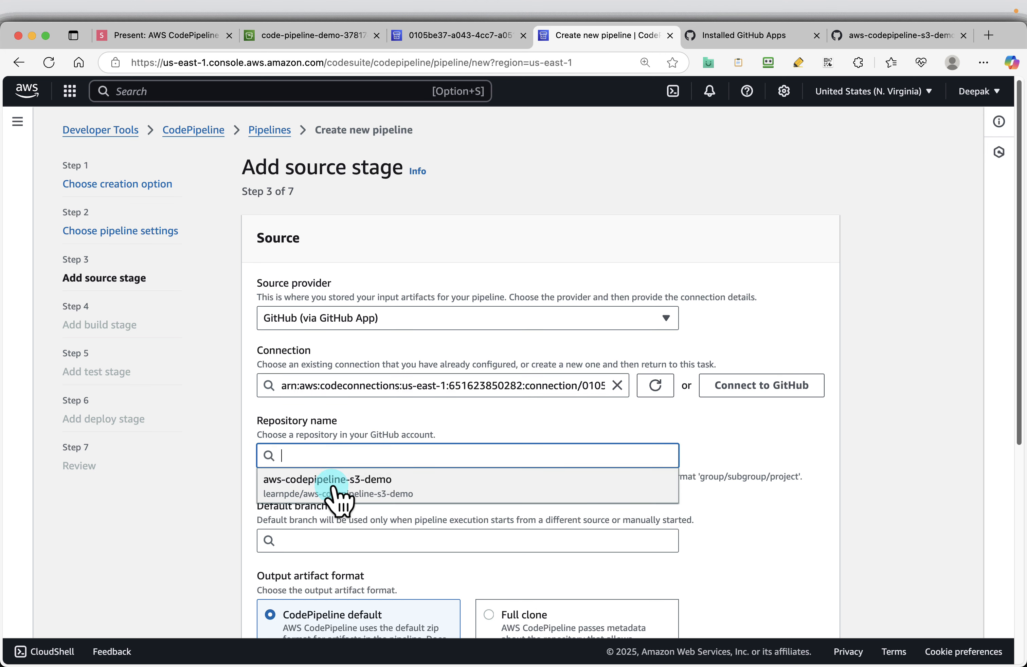
{"action": "left_click", "coordinate": [368, 494]}
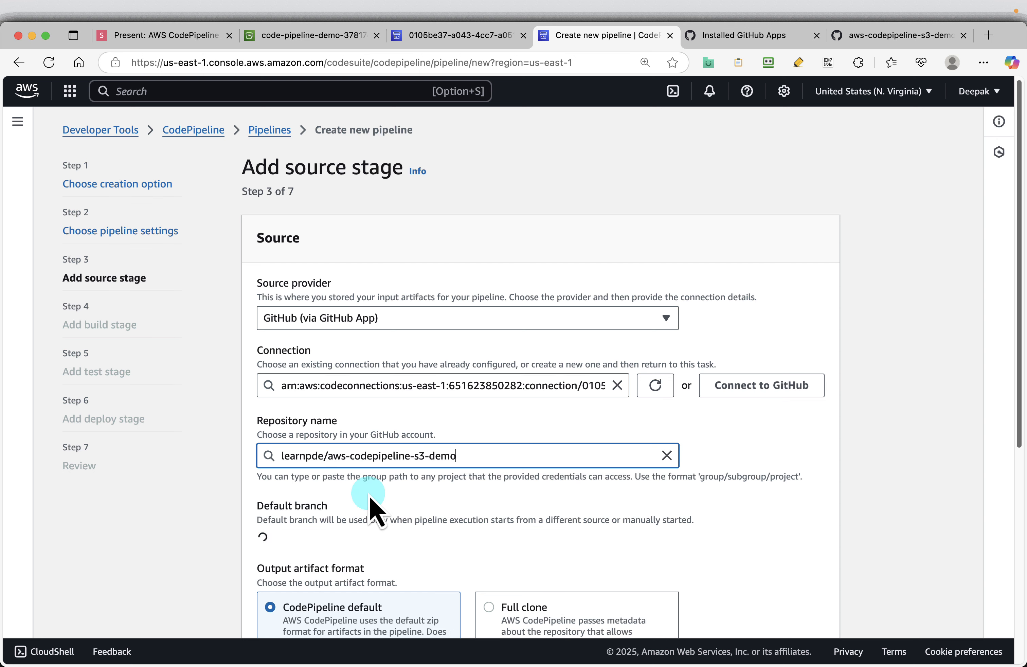
{"action": "left_click", "coordinate": [337, 534]}
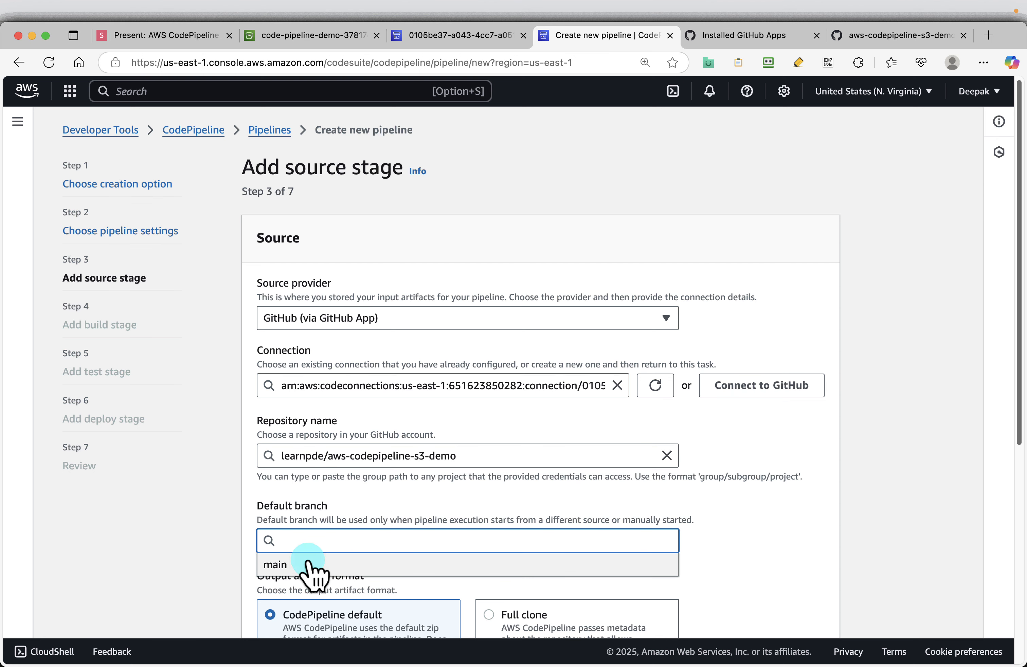
{"action": "left_click", "coordinate": [307, 565]}
{"action": "left_click", "coordinate": [594, 516]}
{"action": "scroll", "coordinate": [883, 486], "scroll_direction": "down", "scroll_amount": 5}
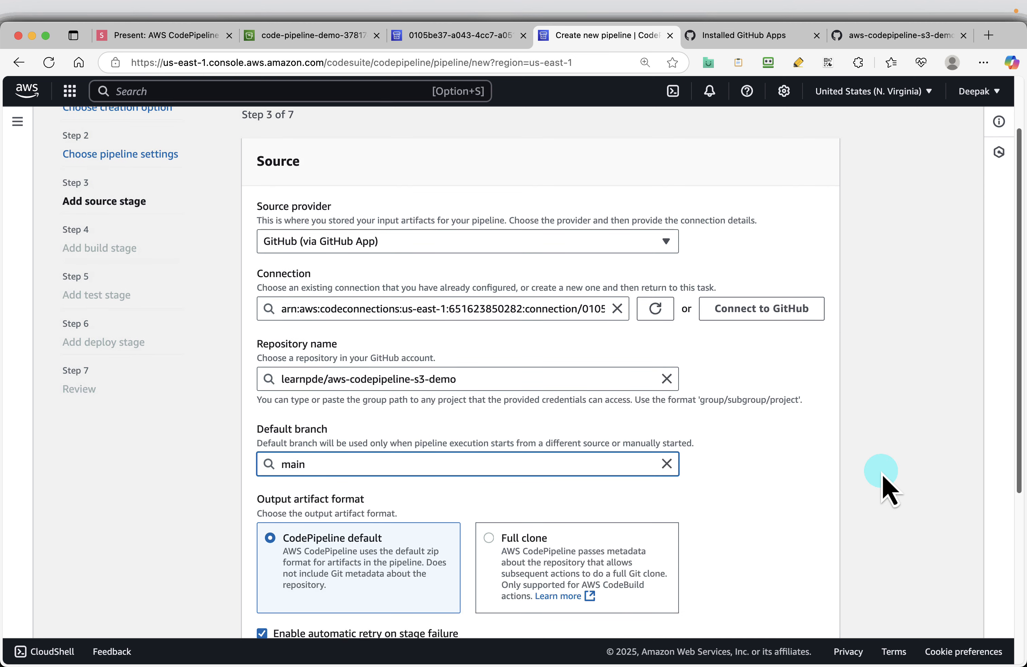
{"action": "left_click", "coordinate": [883, 483]}
{"action": "scroll", "coordinate": [884, 485], "scroll_direction": "down", "scroll_amount": 5}
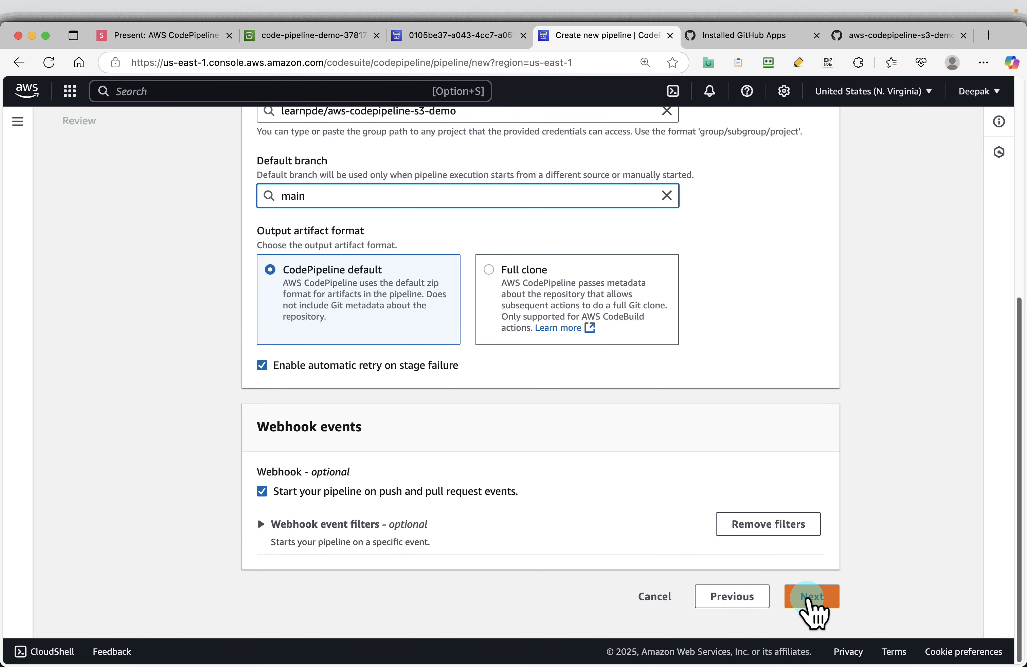
Step: Expand the webhook event filters, leave the event type and conditions empty, and continue to the build stage
{"action": "left_click", "coordinate": [265, 525]}
{"action": "scroll", "coordinate": [361, 541], "scroll_direction": "down", "scroll_amount": 1}
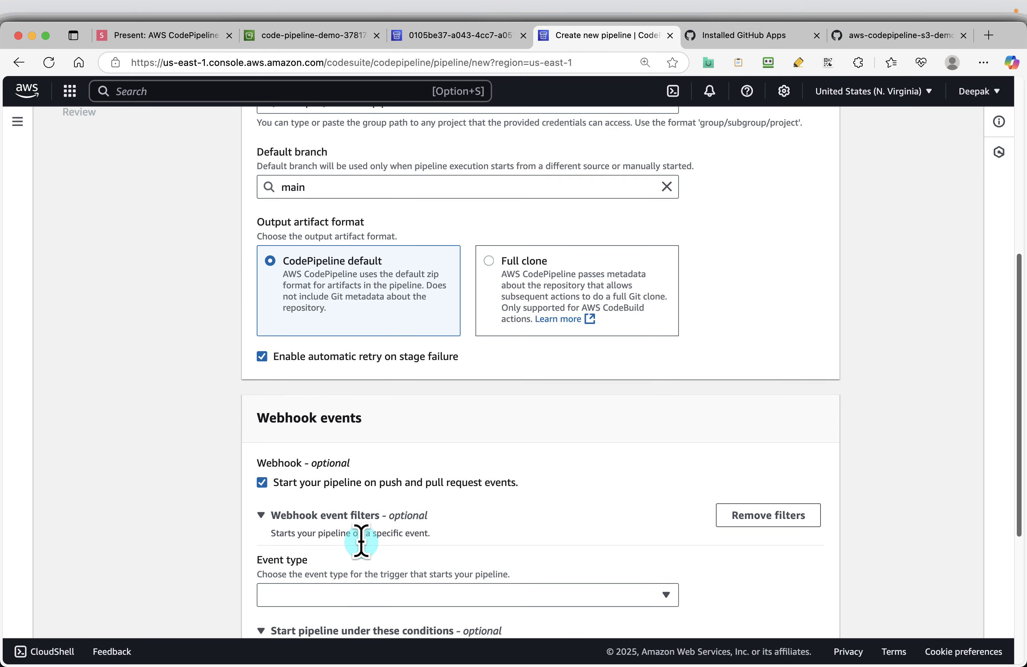
{"action": "scroll", "coordinate": [361, 541], "scroll_direction": "down", "scroll_amount": 2}
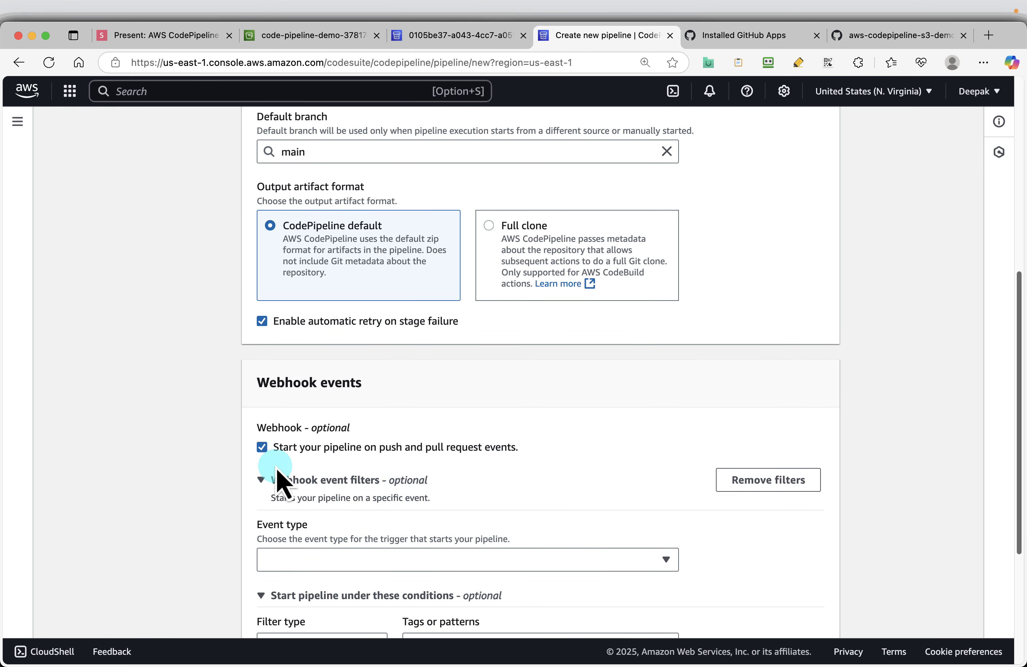
{"action": "scroll", "coordinate": [578, 407], "scroll_direction": "down", "scroll_amount": 5}
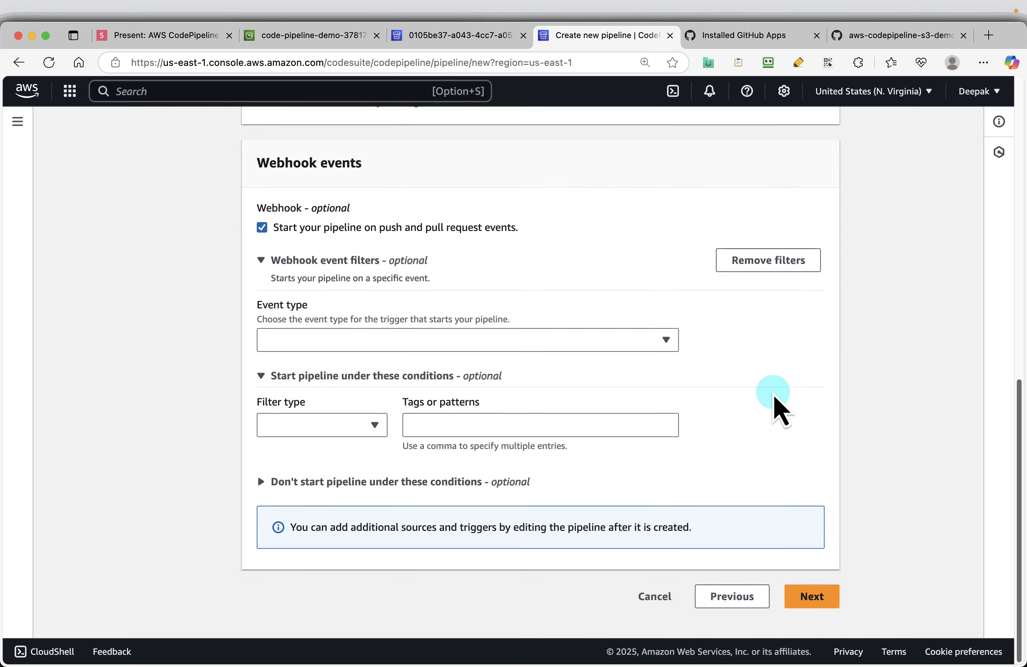
{"action": "left_click", "coordinate": [791, 601]}
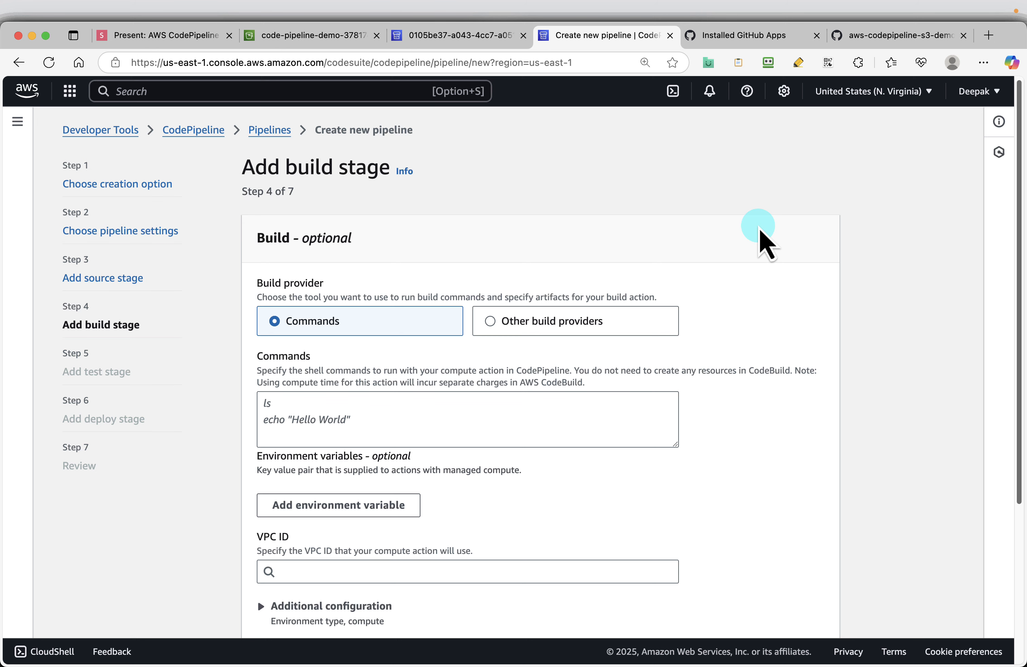
Step: Skip the build stage and the test stage to reach the deploy stage
{"action": "scroll", "coordinate": [766, 243], "scroll_direction": "down", "scroll_amount": 4}
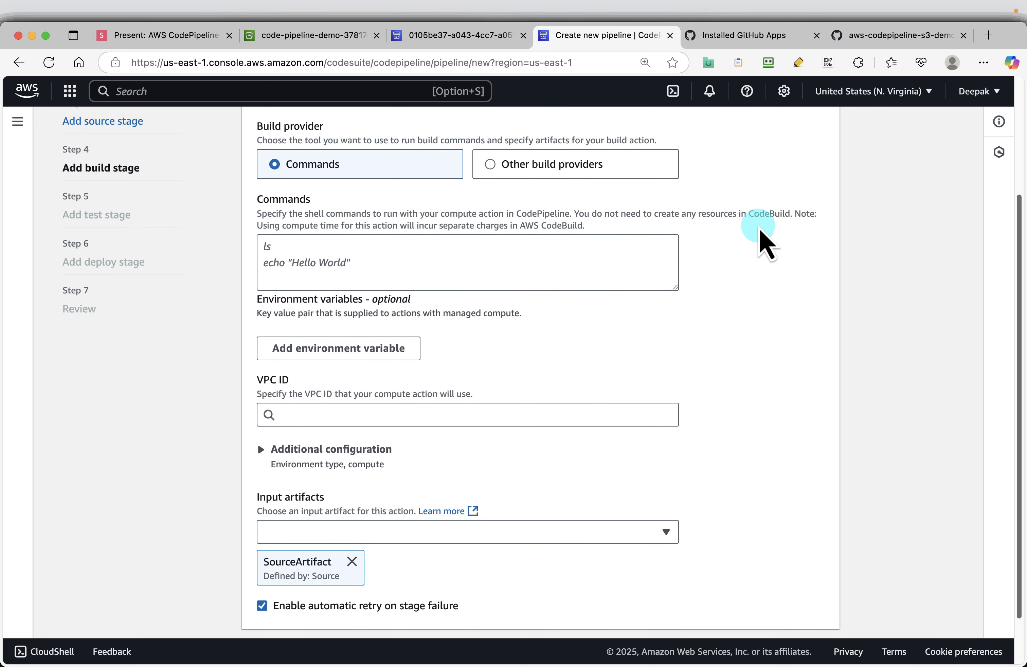
{"action": "scroll", "coordinate": [761, 240], "scroll_direction": "down", "scroll_amount": 2}
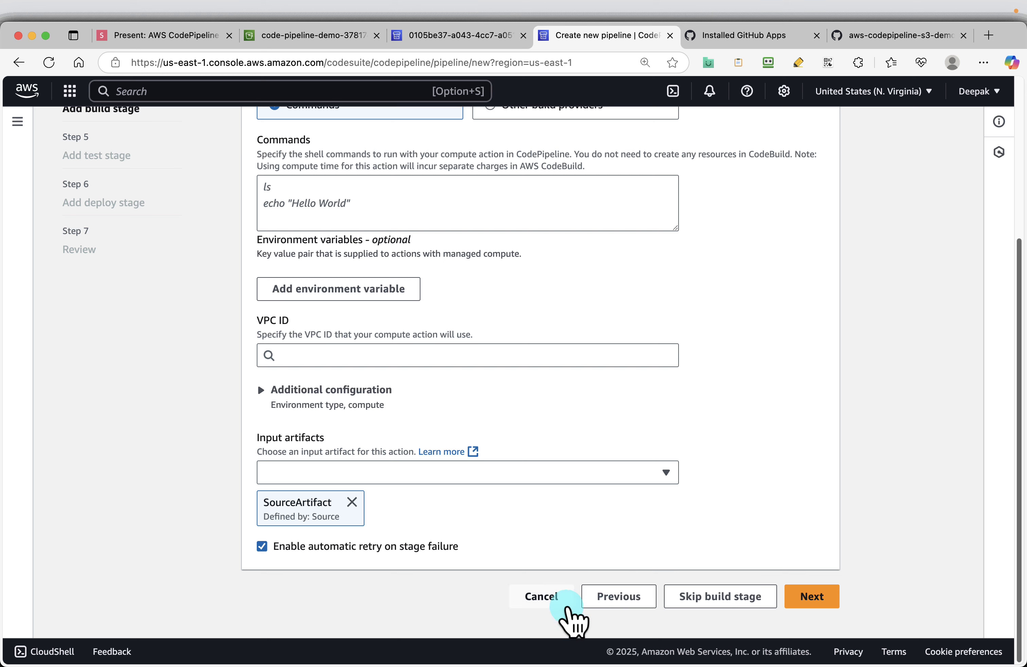
{"action": "left_click", "coordinate": [702, 600]}
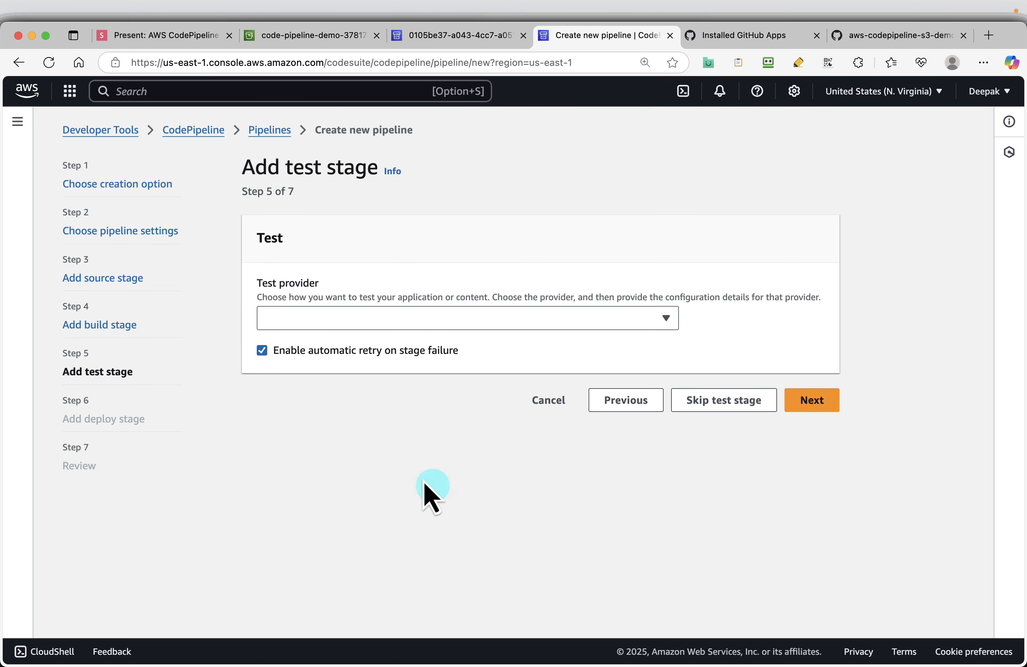
{"action": "left_click", "coordinate": [732, 400]}
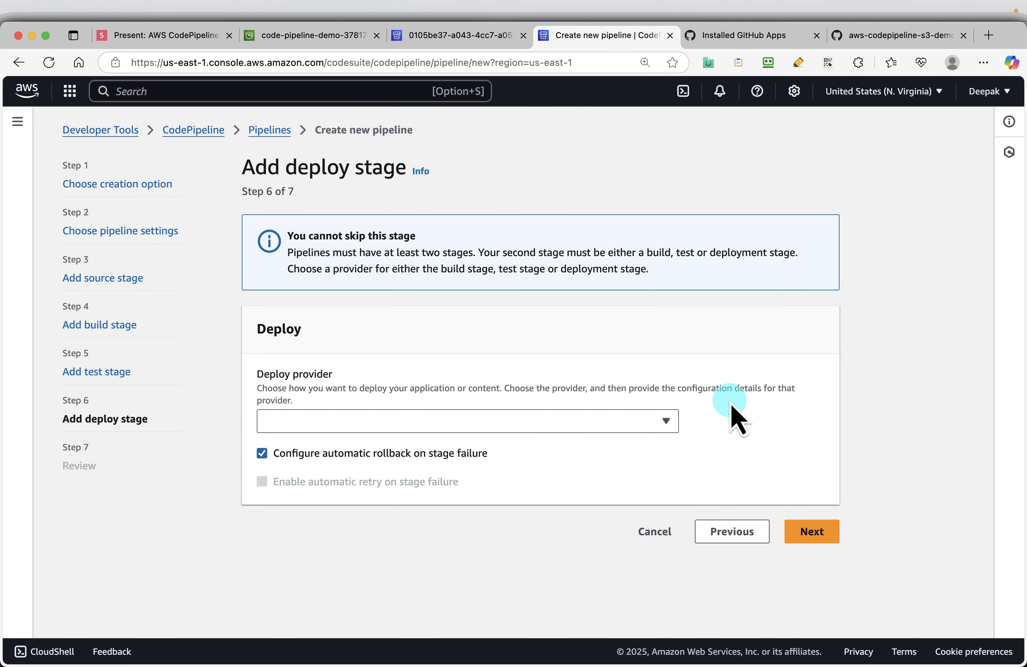
Step: Switch to the presentation and advance the slides to the Add deploy stage slide
{"action": "left_click", "coordinate": [164, 38]}
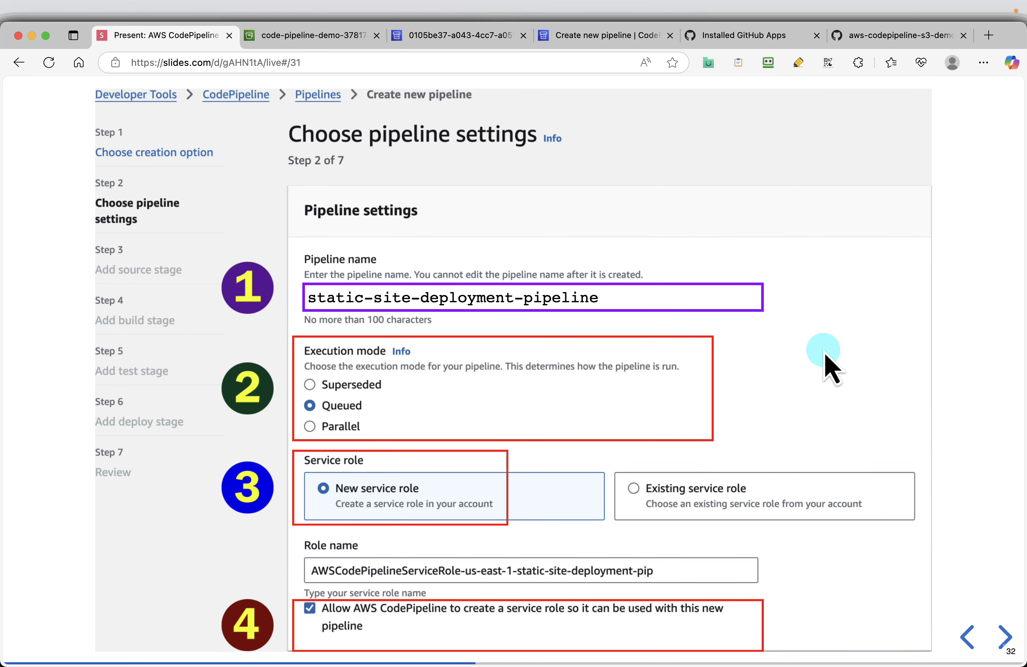
{"action": "key", "text": "Right"}
{"action": "key", "text": "Right"}
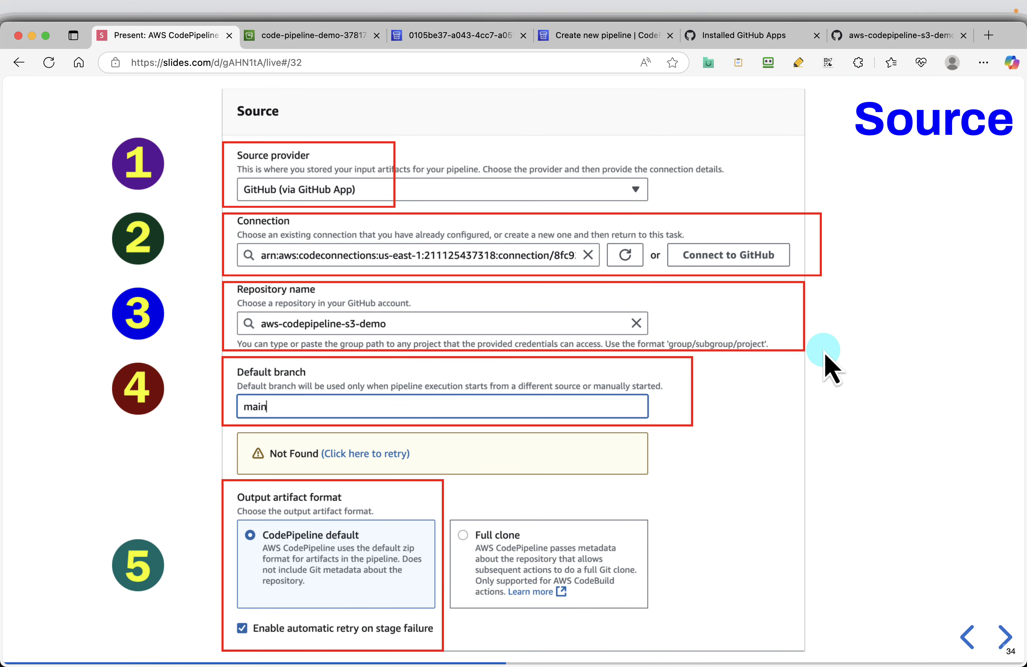
{"action": "key", "text": "Right"}
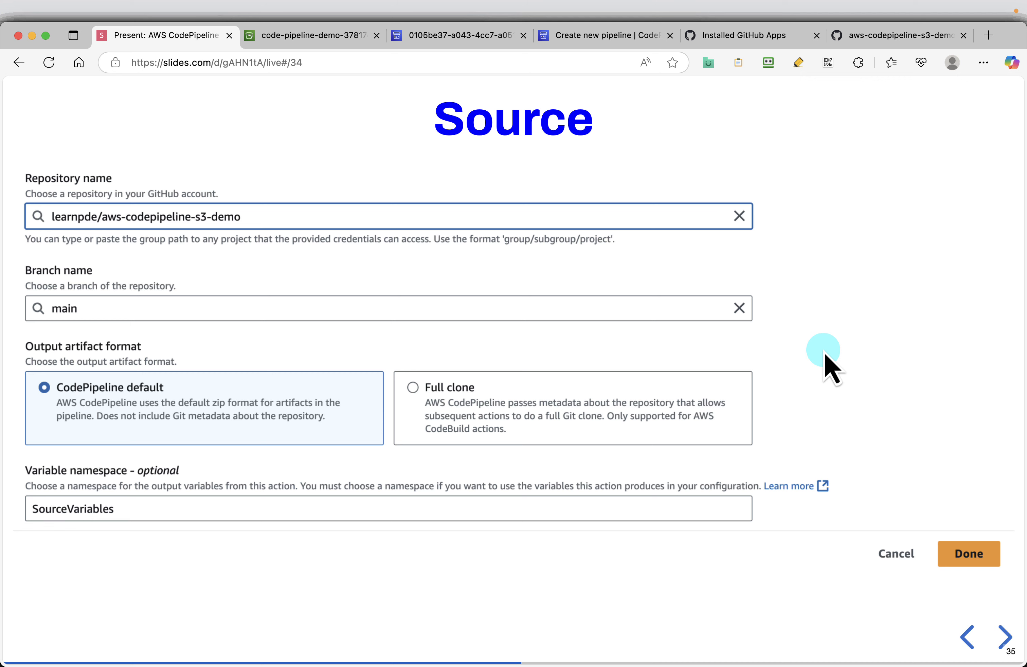
{"action": "key", "text": "Right"}
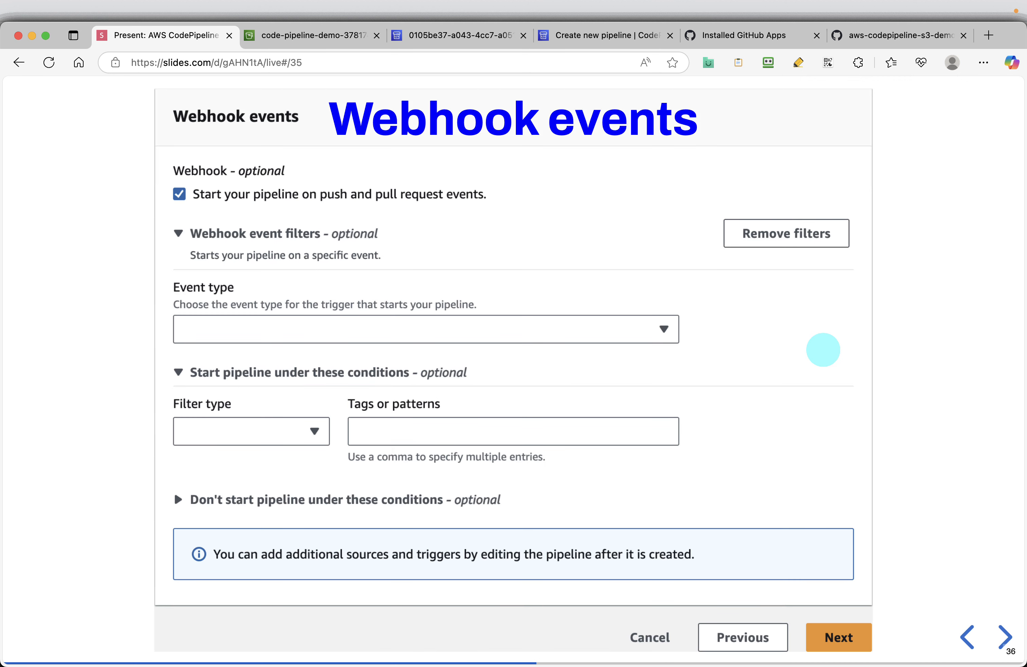
{"action": "key", "text": "Right"}
{"action": "key", "text": "Right"}
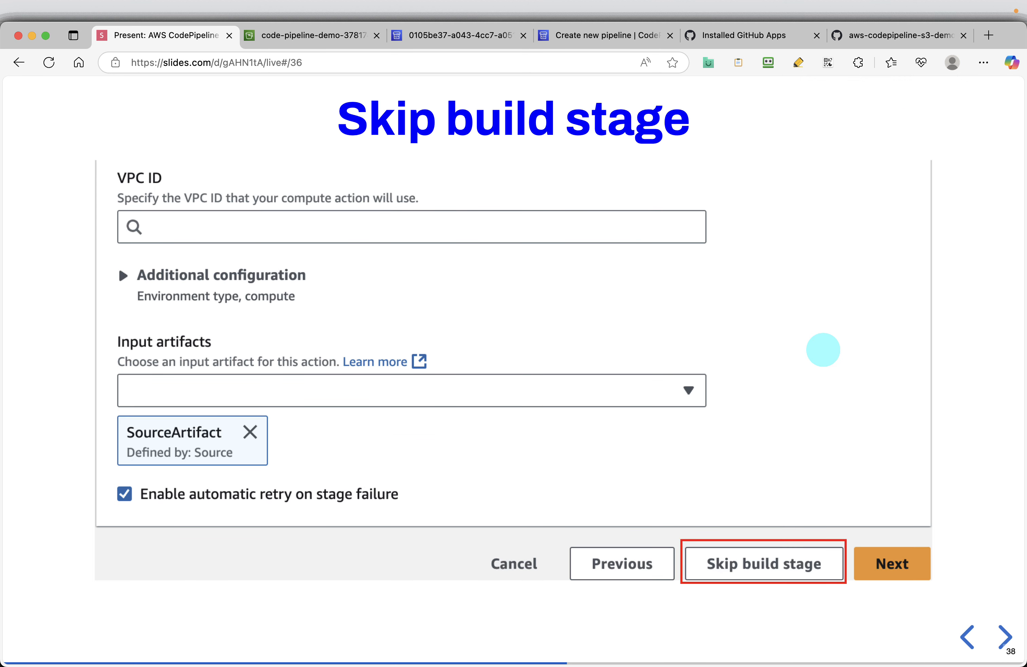
{"action": "key", "text": "Right"}
{"action": "key", "text": "Right"}
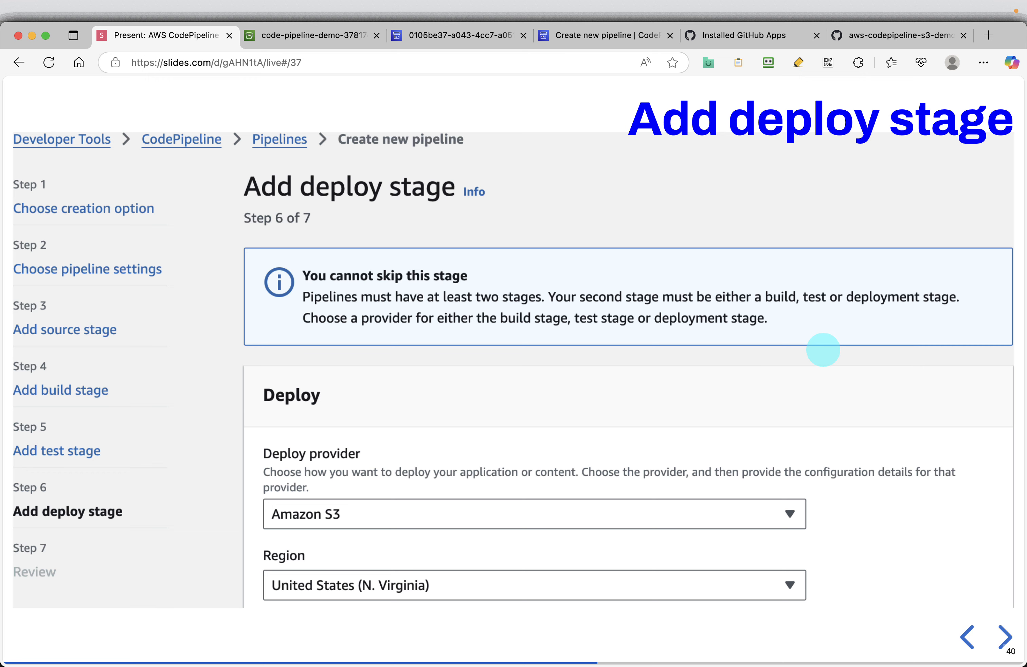
Step: Return to the new pipeline form and set the deploy provider to Amazon S3
{"action": "left_click", "coordinate": [586, 36]}
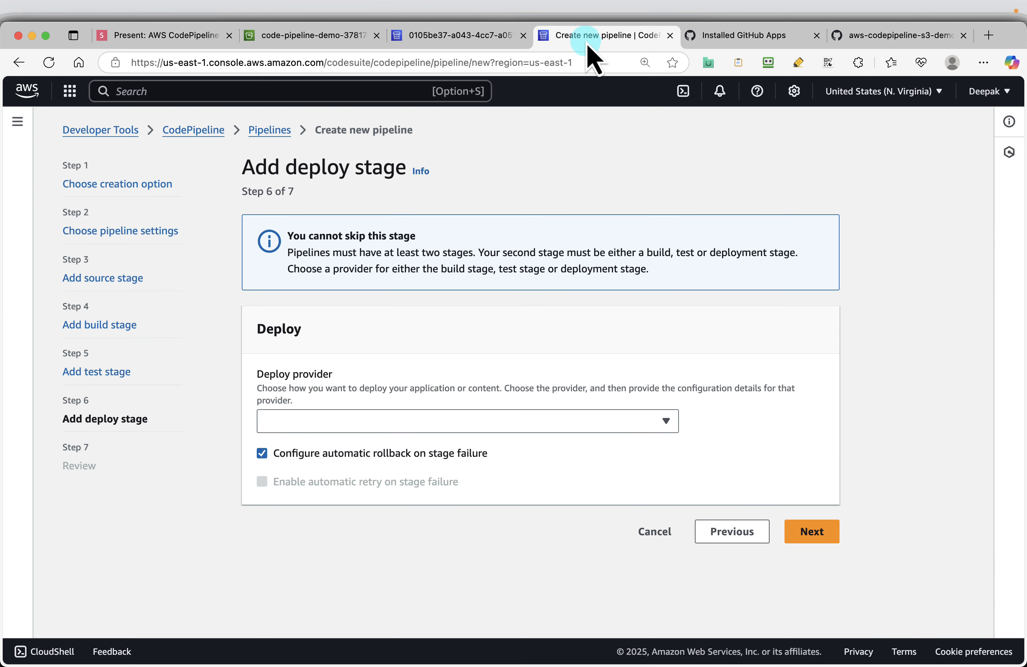
{"action": "left_click", "coordinate": [576, 422]}
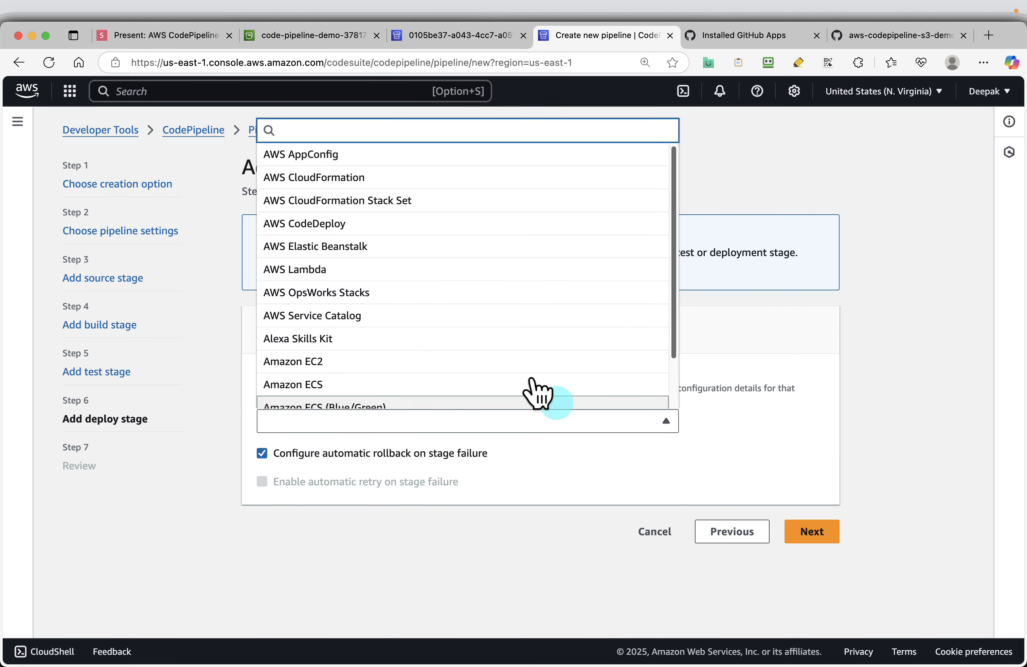
{"action": "scroll", "coordinate": [515, 379], "scroll_direction": "down", "scroll_amount": 3}
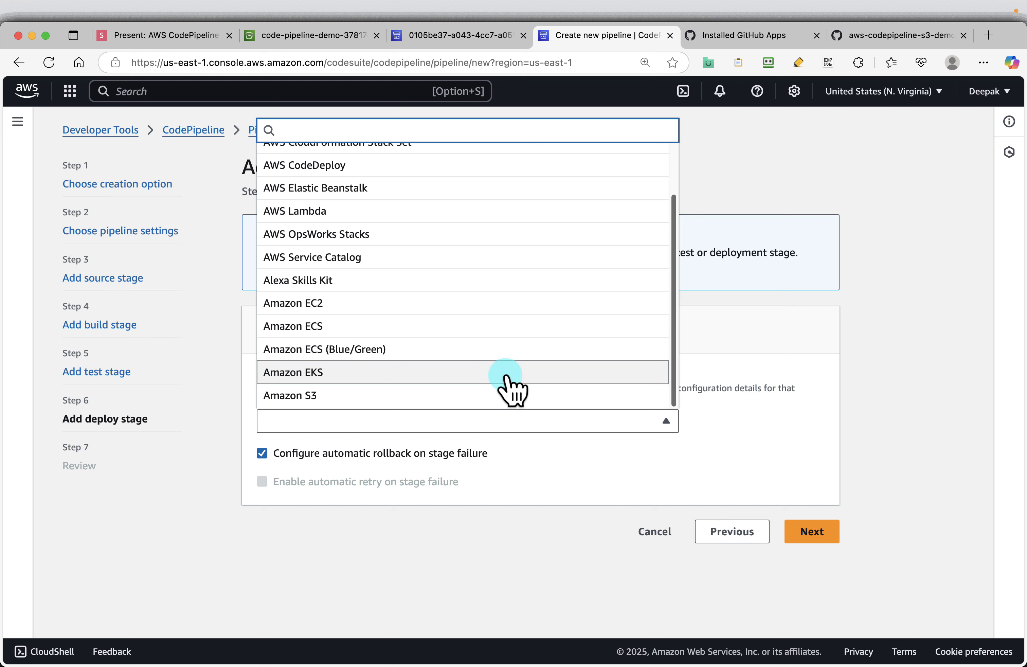
{"action": "scroll", "coordinate": [498, 343], "scroll_direction": "up", "scroll_amount": 3}
{"action": "scroll", "coordinate": [498, 260], "scroll_direction": "down", "scroll_amount": 3}
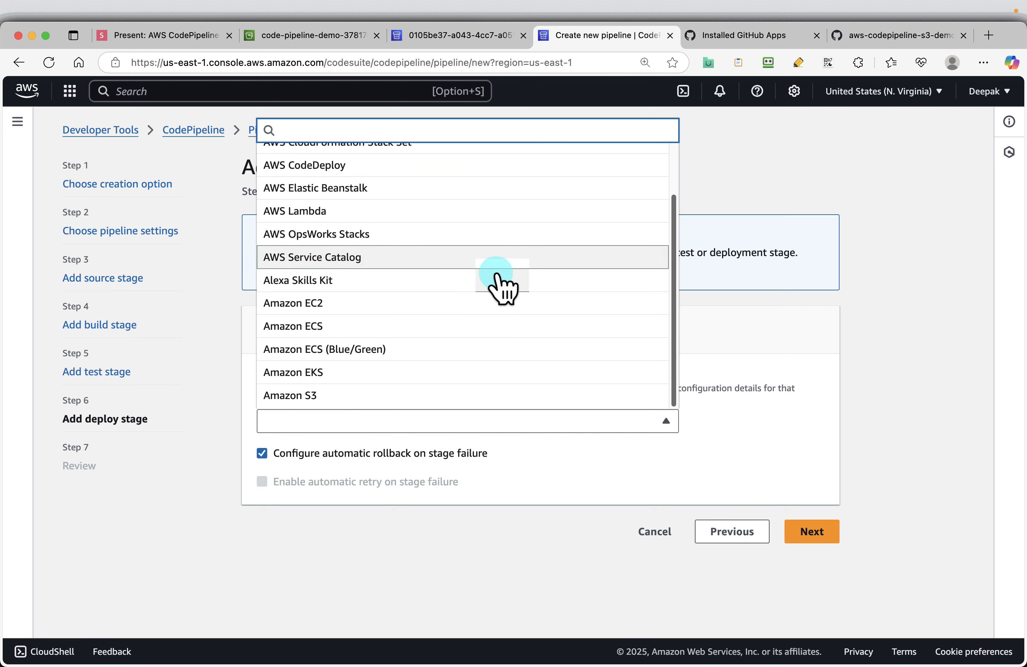
{"action": "left_click", "coordinate": [435, 394]}
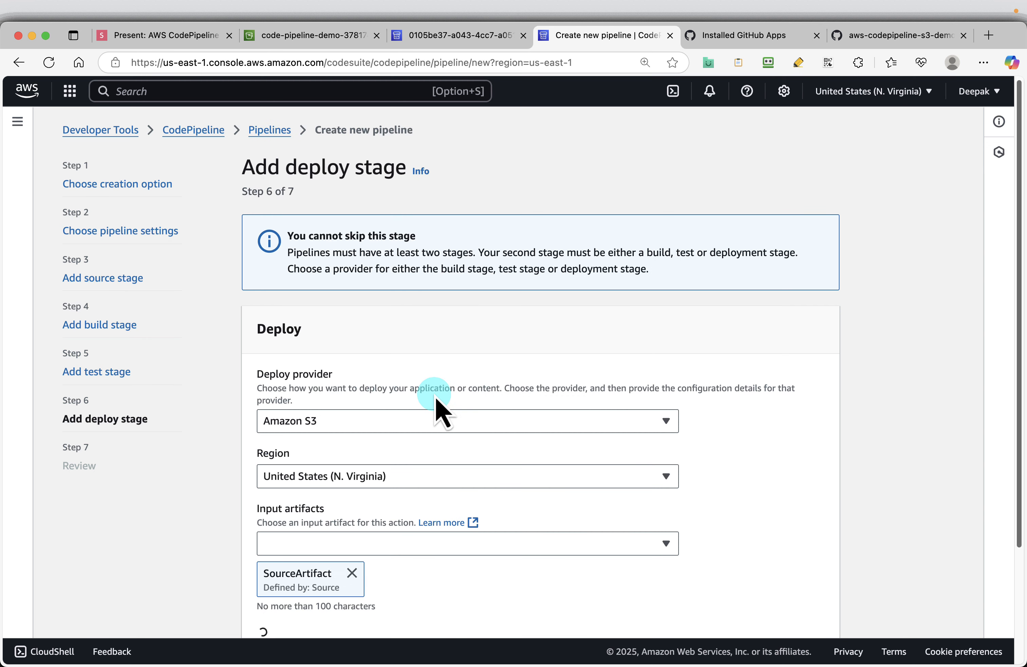
Step: Keep SourceArtifact as the input artifact and select code-pipeline-demo-378174 as the deployment bucket
{"action": "scroll", "coordinate": [528, 480], "scroll_direction": "down", "scroll_amount": 2}
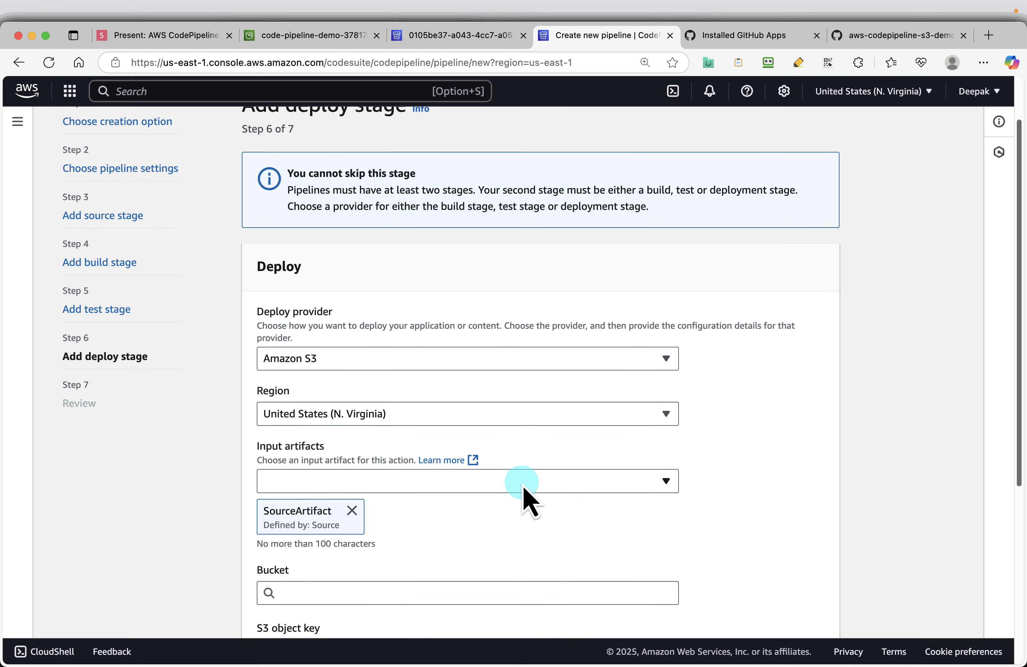
{"action": "left_click", "coordinate": [590, 482]}
{"action": "left_click", "coordinate": [515, 516]}
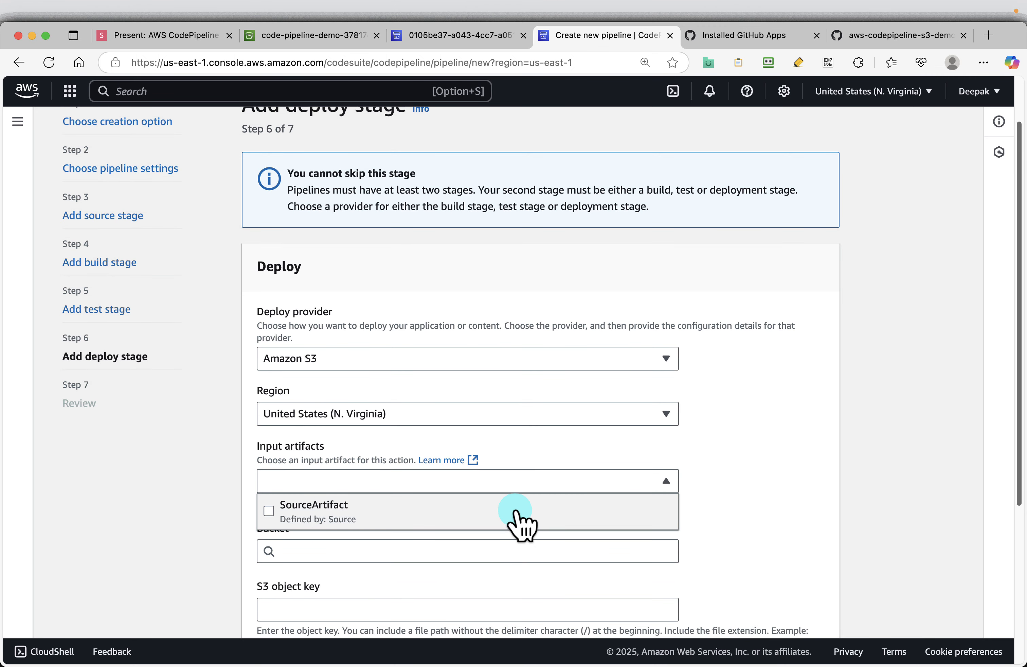
{"action": "left_click", "coordinate": [504, 515]}
{"action": "left_click", "coordinate": [795, 481]}
{"action": "scroll", "coordinate": [794, 480], "scroll_direction": "down", "scroll_amount": 5}
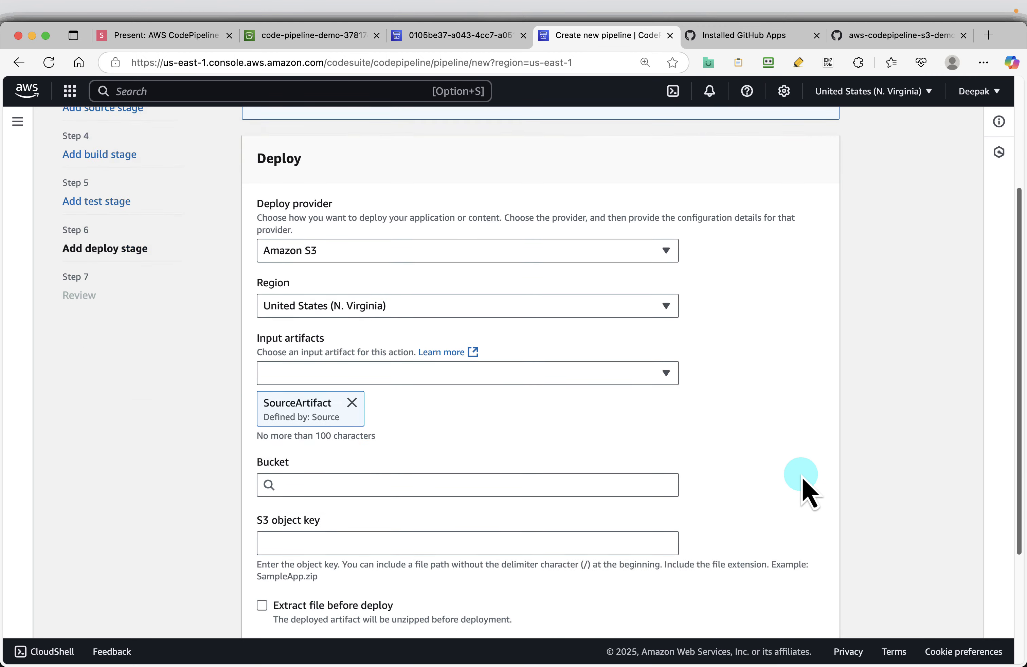
{"action": "left_click", "coordinate": [373, 427]}
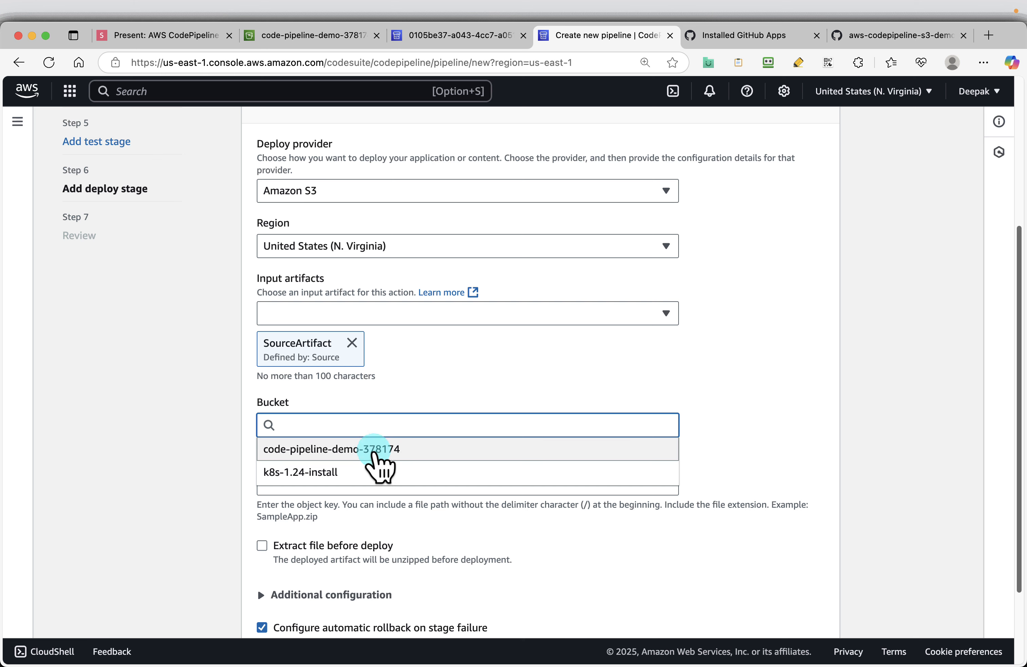
{"action": "left_click", "coordinate": [371, 453]}
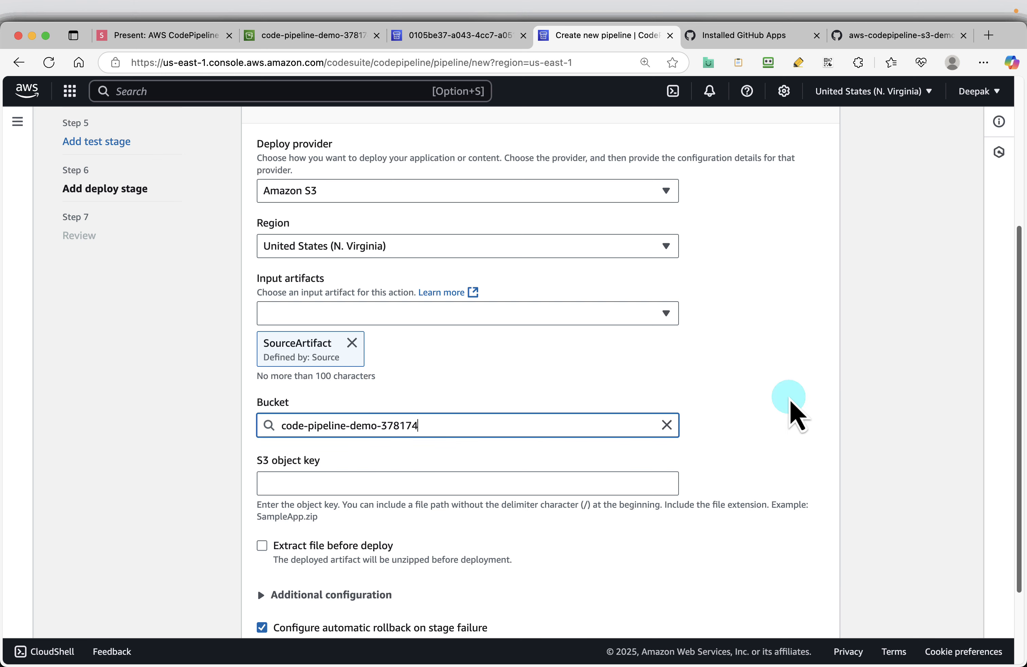
{"action": "scroll", "coordinate": [791, 403], "scroll_direction": "down", "scroll_amount": 1}
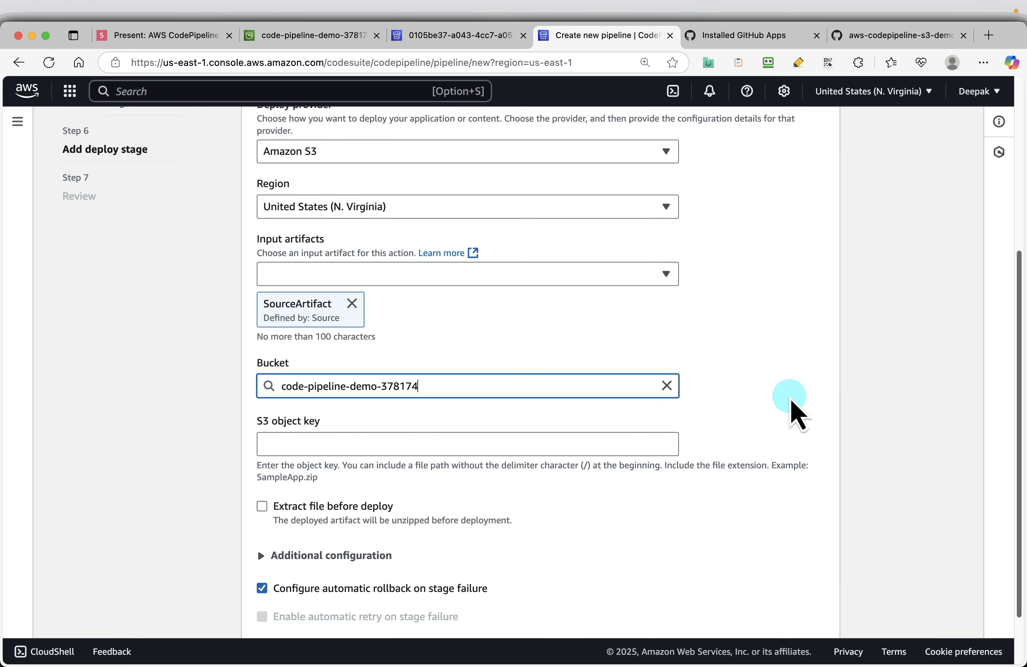
Step: Check the Deploy Settings slide in the presentation, then return to the pipeline form and enable Extract file before deploy
{"action": "left_click", "coordinate": [157, 35]}
{"action": "key", "text": "Right"}
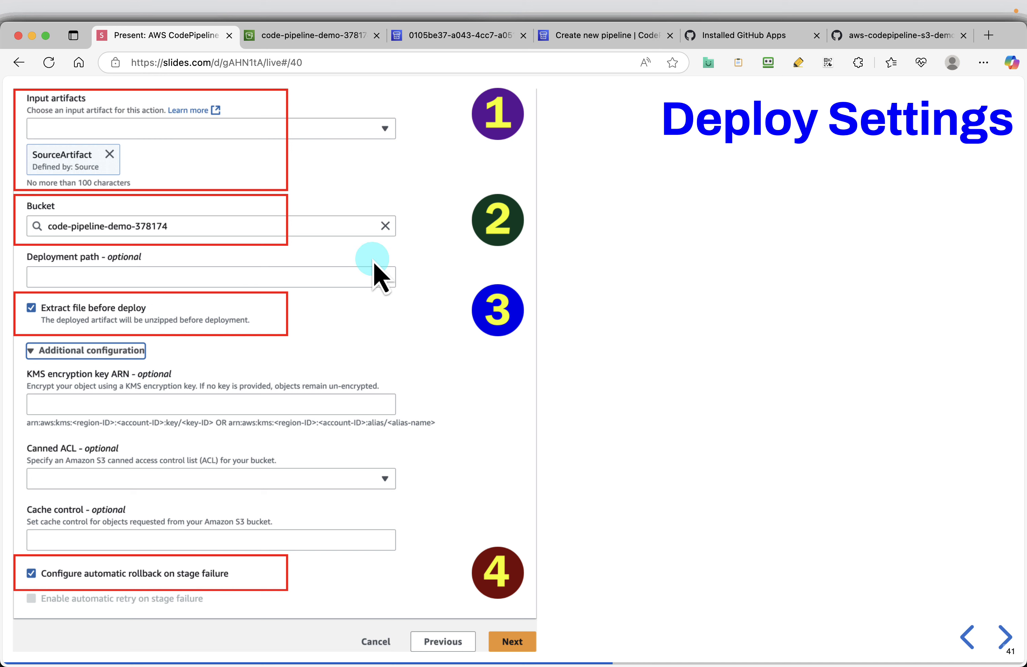
{"action": "left_click", "coordinate": [582, 37]}
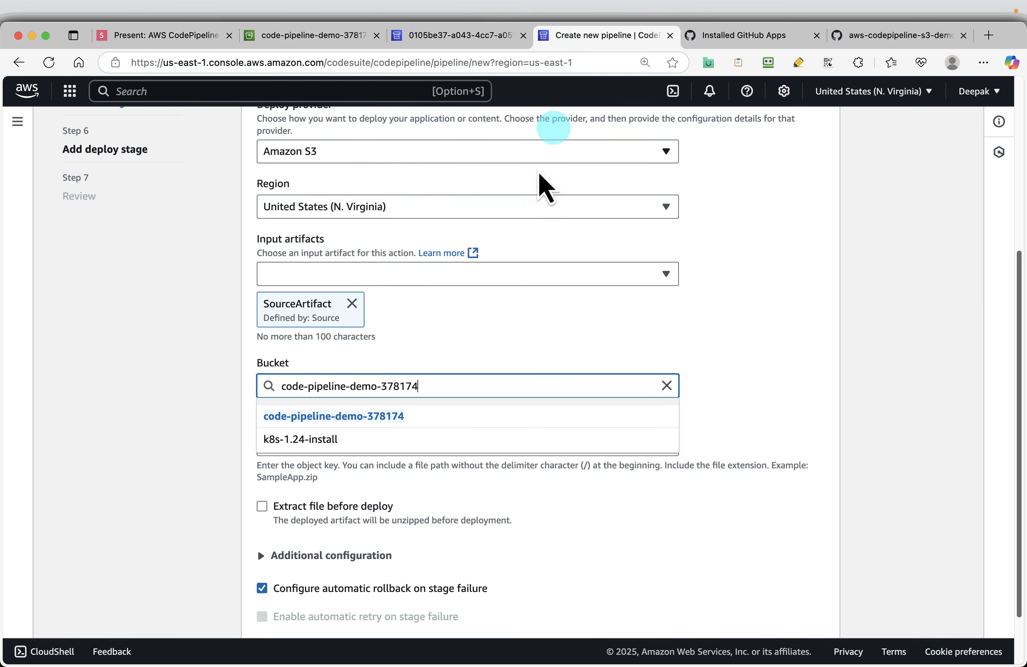
{"action": "left_click", "coordinate": [261, 506]}
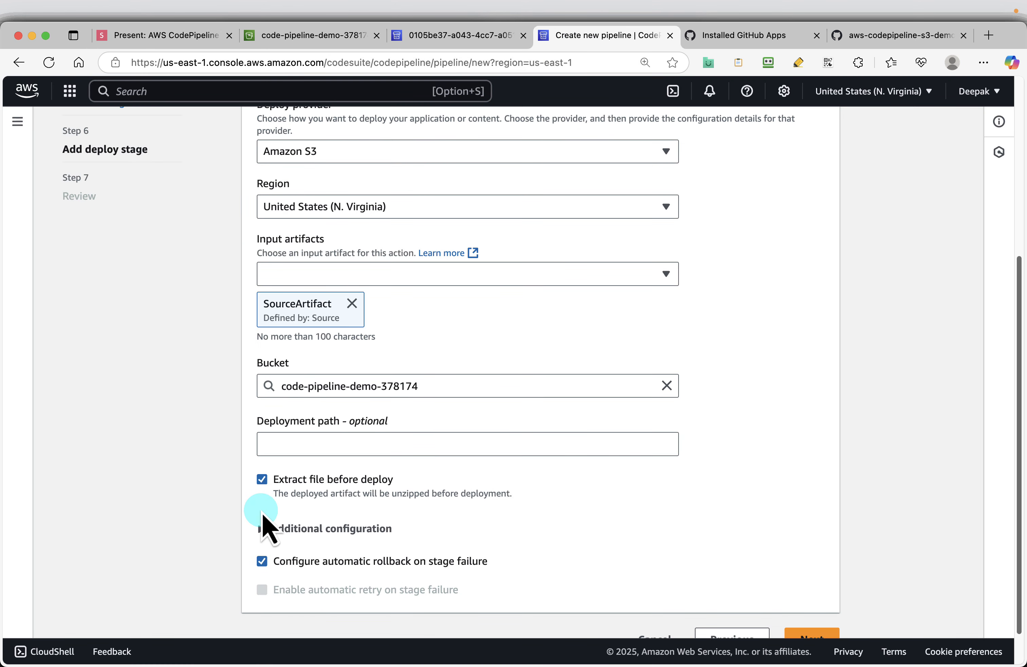
{"action": "scroll", "coordinate": [687, 458], "scroll_direction": "down", "scroll_amount": 1}
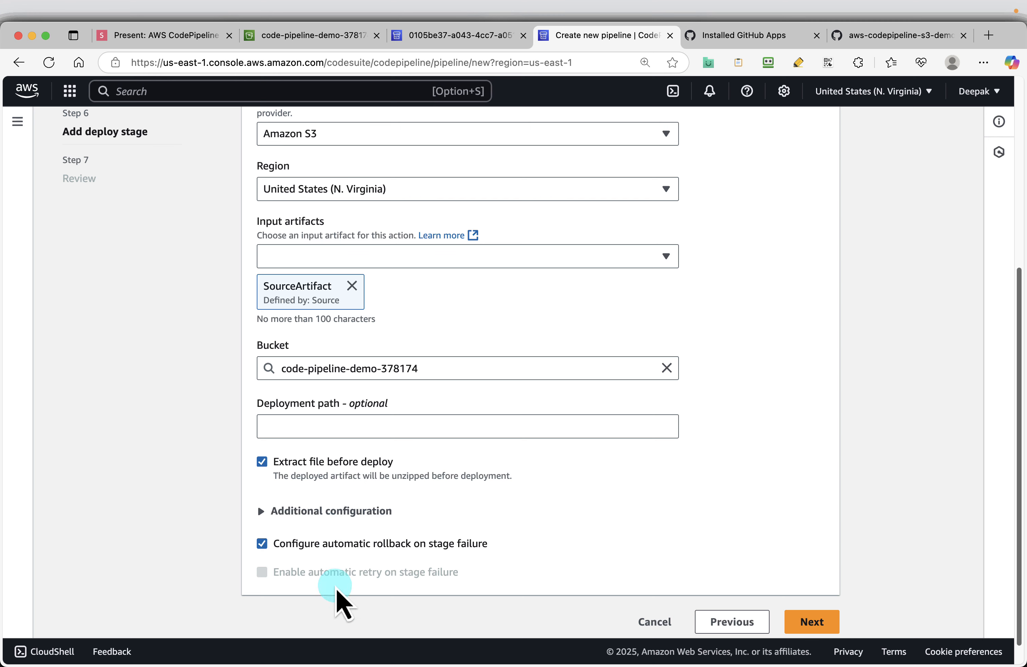
Step: Advance the presentation to the Review slide, then return to the pipeline form and continue to the review page
{"action": "left_click", "coordinate": [139, 36]}
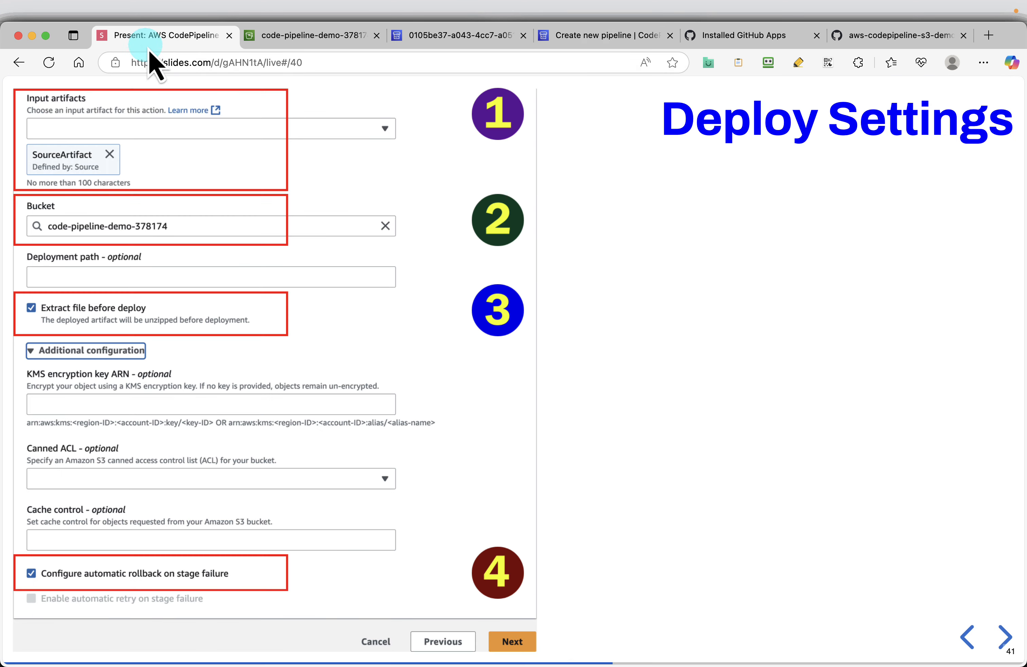
{"action": "key", "text": "Right"}
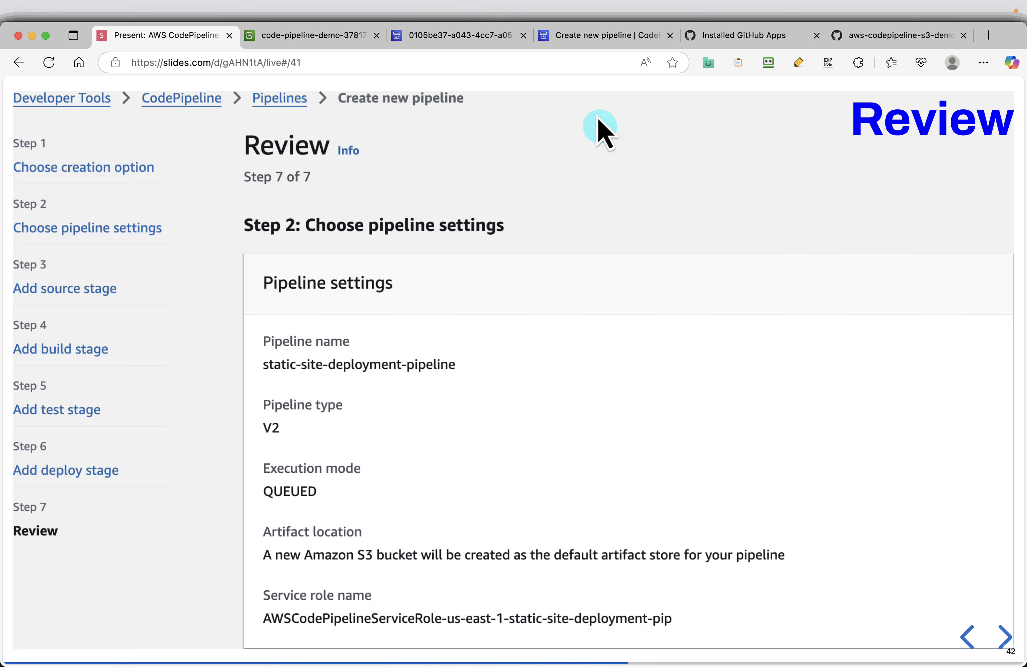
{"action": "left_click", "coordinate": [597, 36]}
{"action": "left_click", "coordinate": [801, 621]}
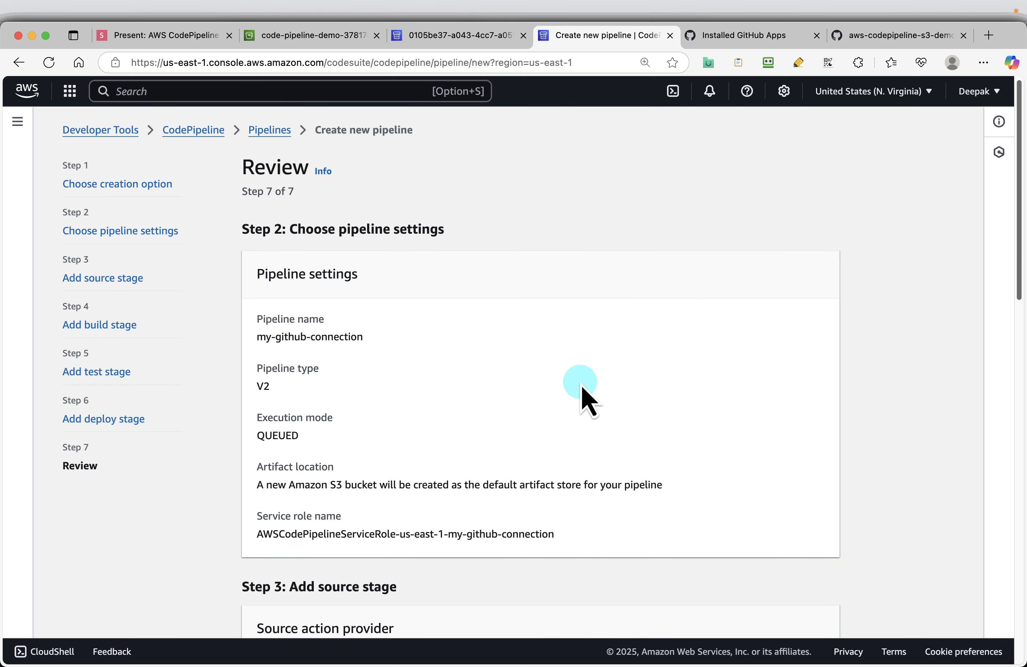
Step: Examine the pipeline settings, source stage, trigger and deploy stage on the review page
{"action": "scroll", "coordinate": [583, 396], "scroll_direction": "down", "scroll_amount": 1}
{"action": "scroll", "coordinate": [418, 337], "scroll_direction": "down", "scroll_amount": 10}
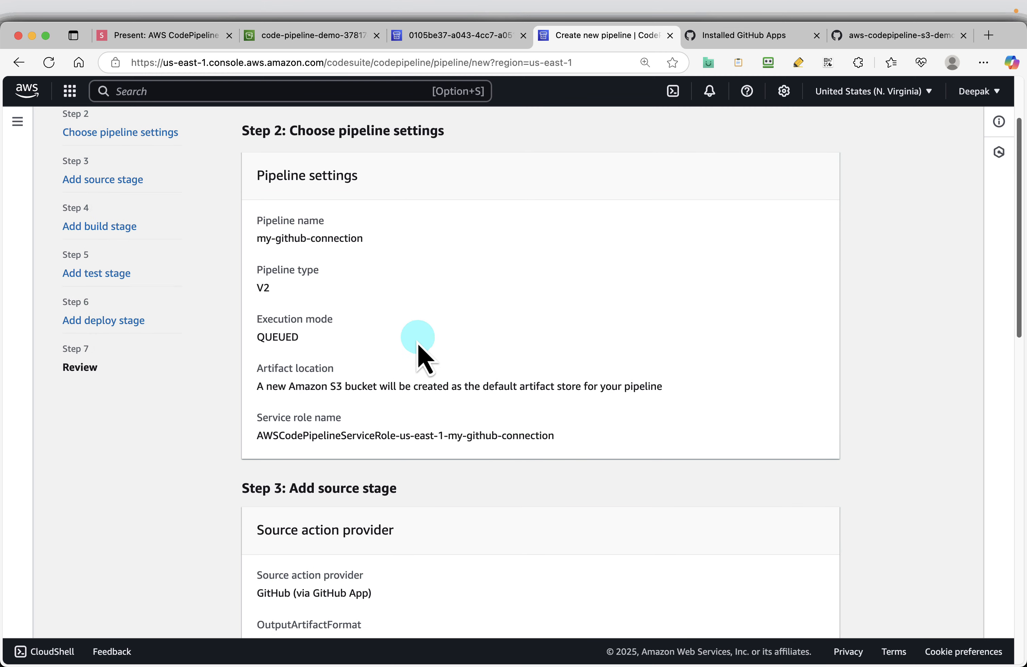
{"action": "scroll", "coordinate": [400, 377], "scroll_direction": "down", "scroll_amount": 9}
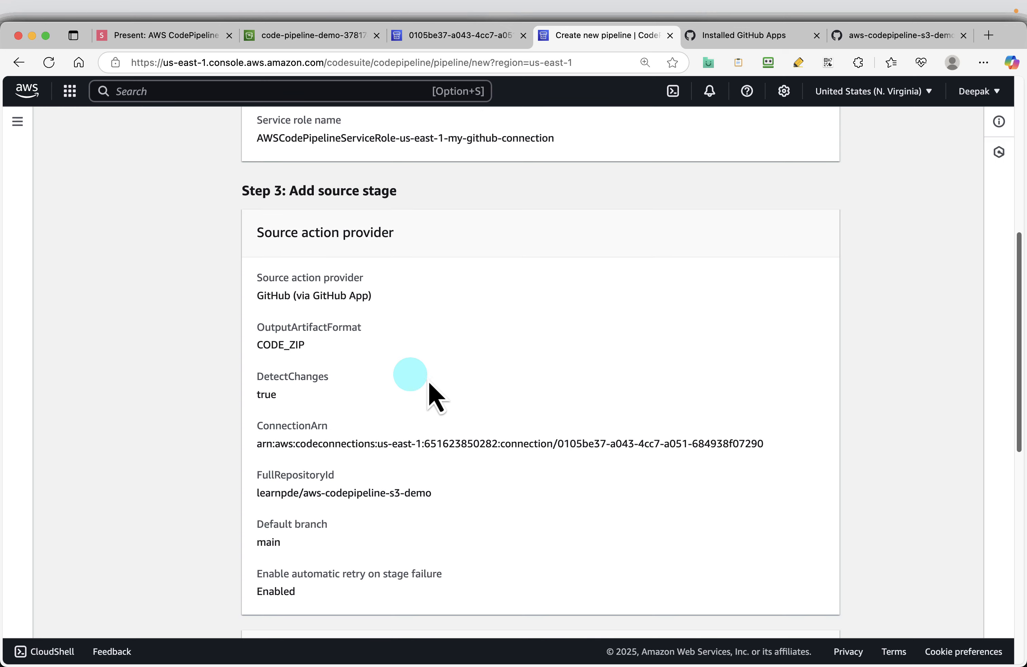
{"action": "scroll", "coordinate": [527, 407], "scroll_direction": "down", "scroll_amount": 4}
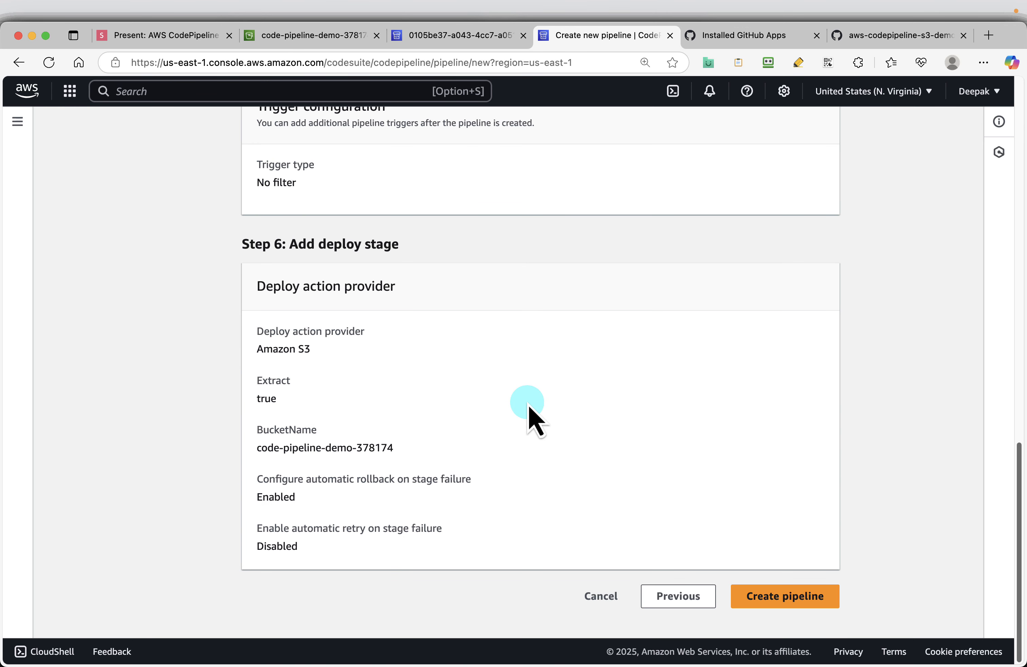
Step: Create the reviewed pipeline and dismiss the notice about the new pipeline experience
{"action": "left_click", "coordinate": [785, 596]}
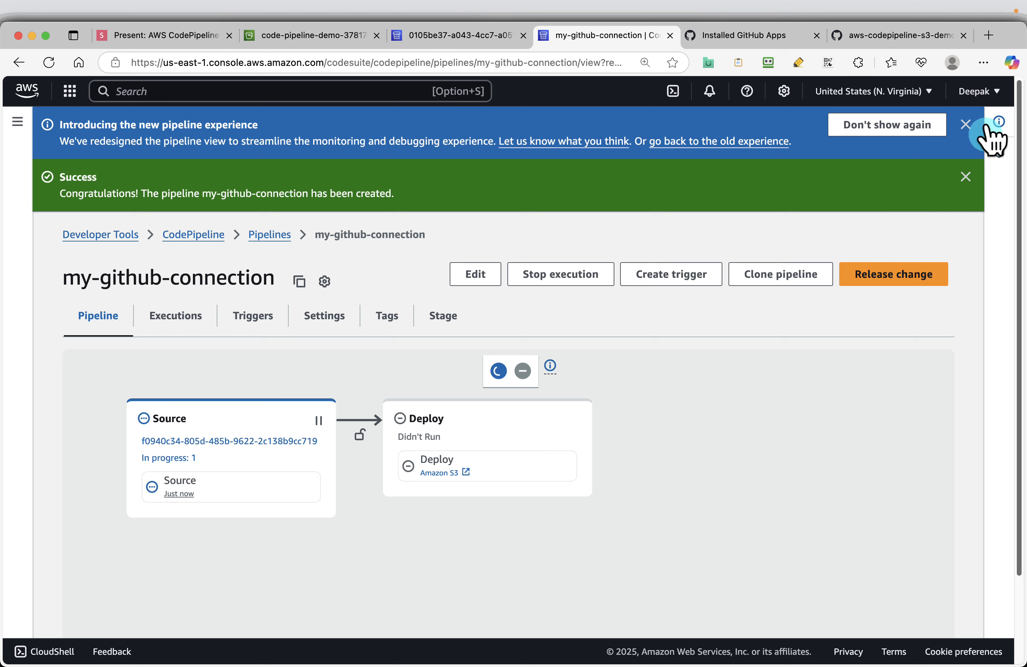
{"action": "left_click", "coordinate": [965, 124]}
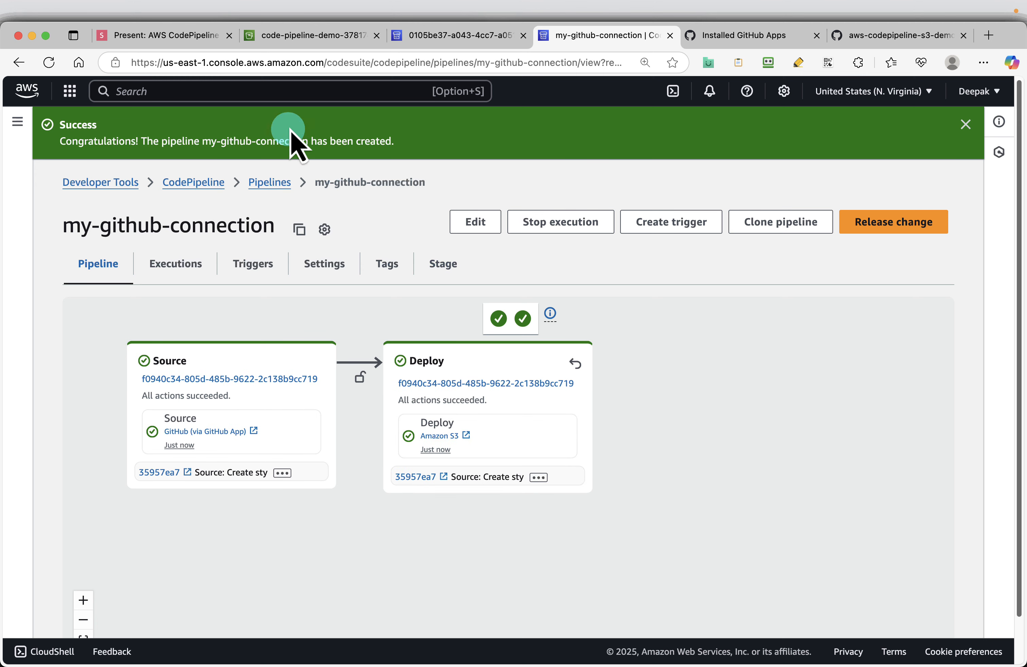
Step: Open the static website endpoint from the properties of the code-pipeline-demo-378174 bucket
{"action": "left_click", "coordinate": [299, 38]}
{"action": "left_click", "coordinate": [931, 484]}
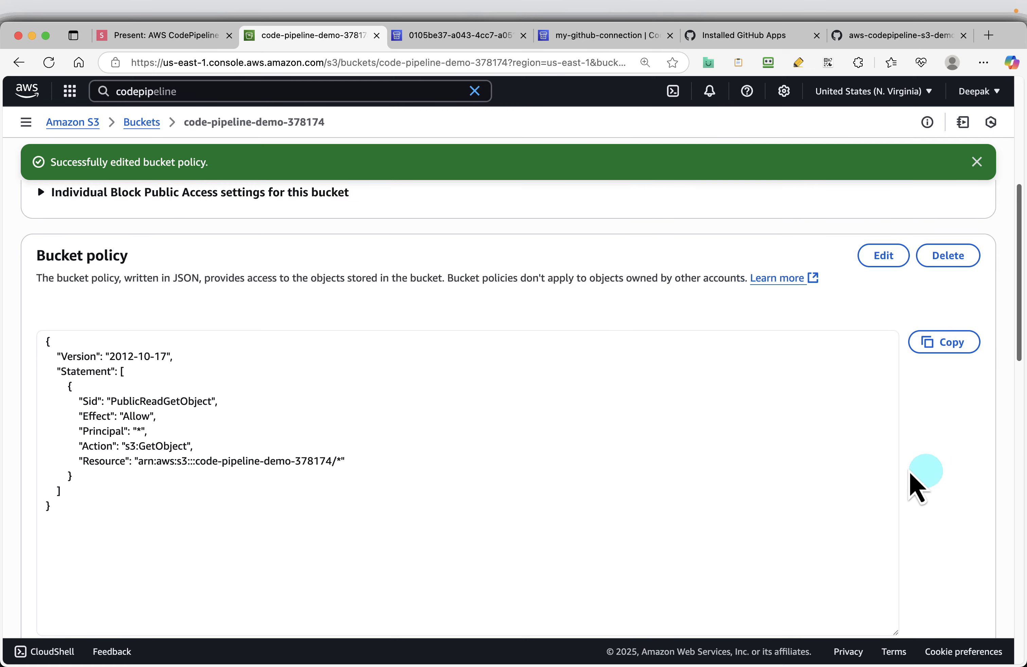
{"action": "scroll", "coordinate": [468, 382], "scroll_direction": "up", "scroll_amount": 8}
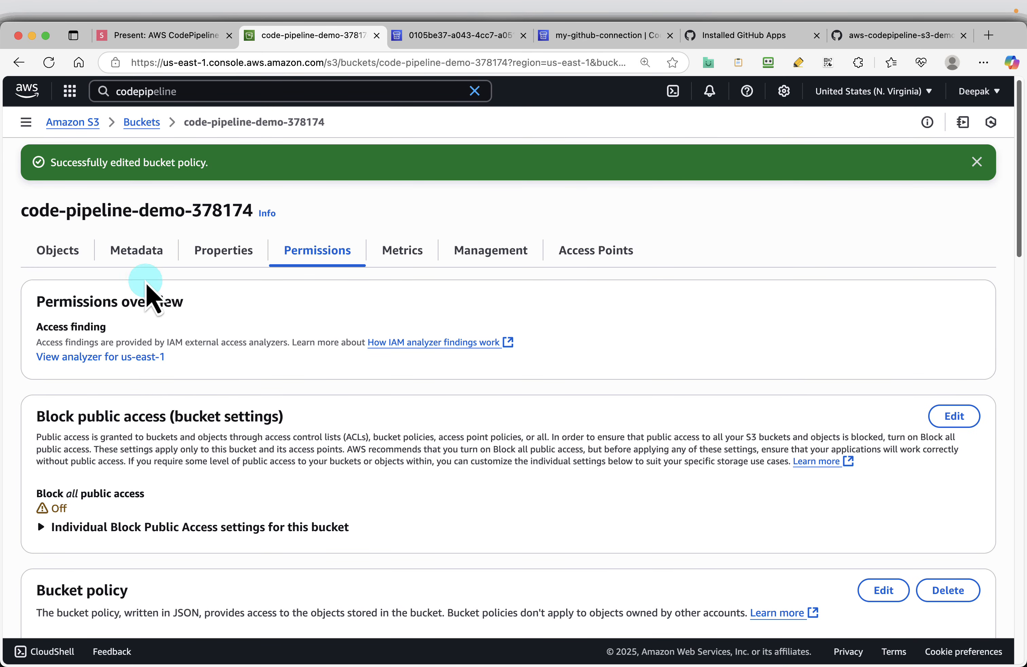
{"action": "left_click", "coordinate": [245, 253]}
{"action": "scroll", "coordinate": [455, 393], "scroll_direction": "down", "scroll_amount": 15}
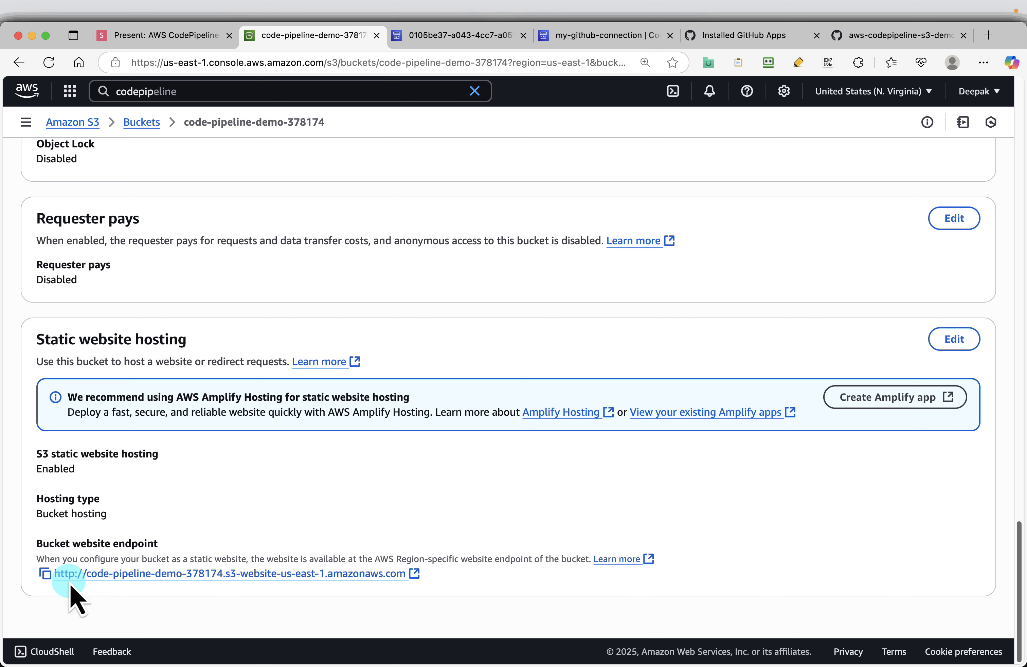
{"action": "left_click", "coordinate": [336, 576]}
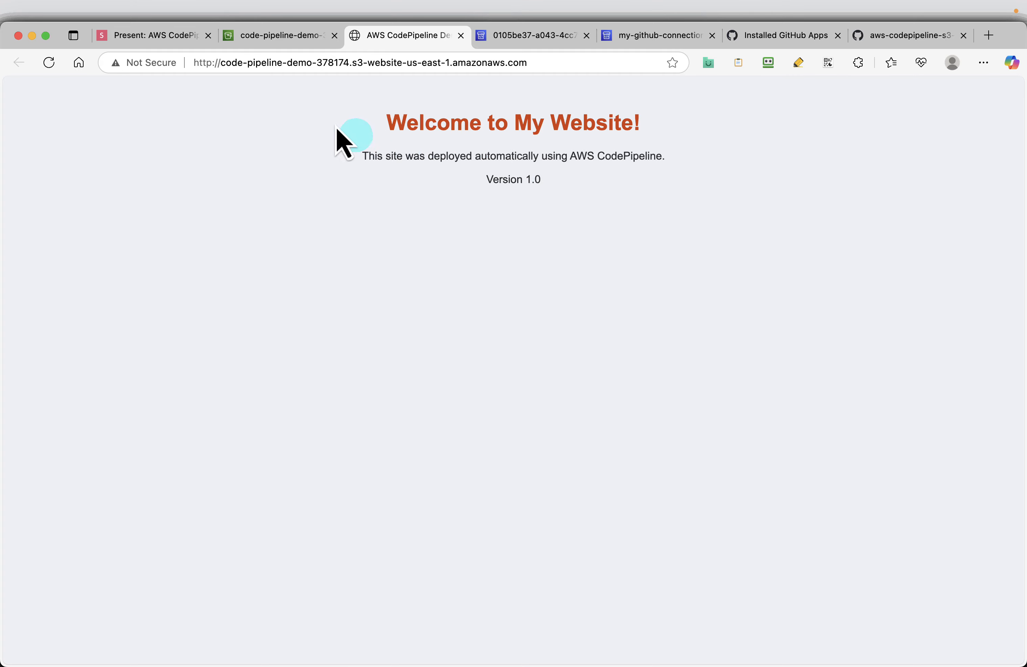
Step: Return to the presentation and advance through the Success, Test and Modify the index.html slides to the edited index.html code
{"action": "left_click", "coordinate": [260, 35]}
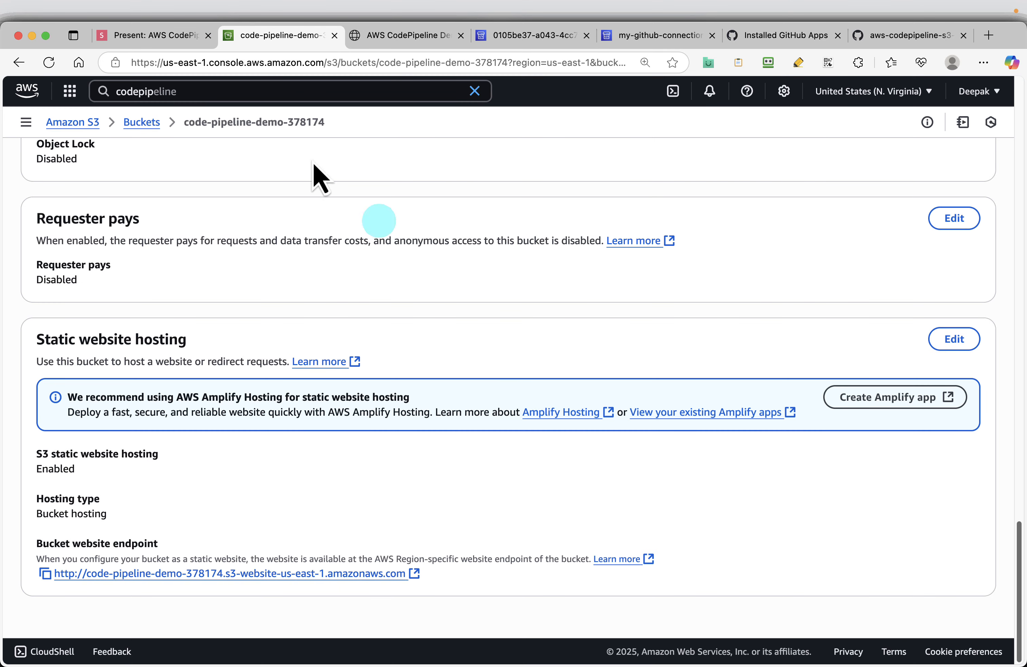
{"action": "left_click", "coordinate": [143, 35]}
{"action": "key", "text": "Right"}
{"action": "key", "text": "Right"}
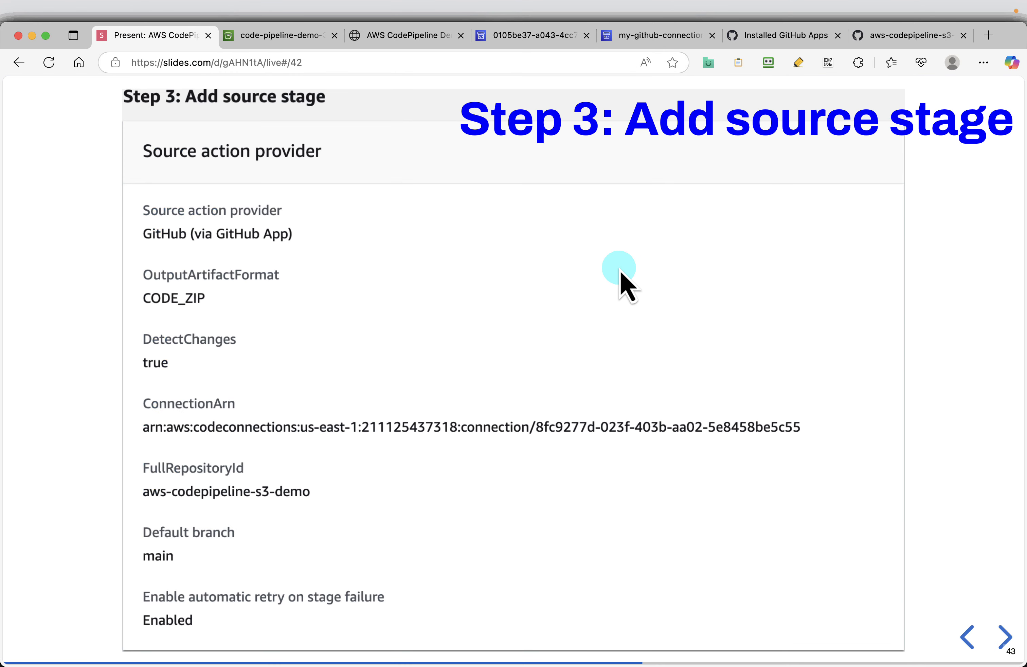
{"action": "key", "text": "Right"}
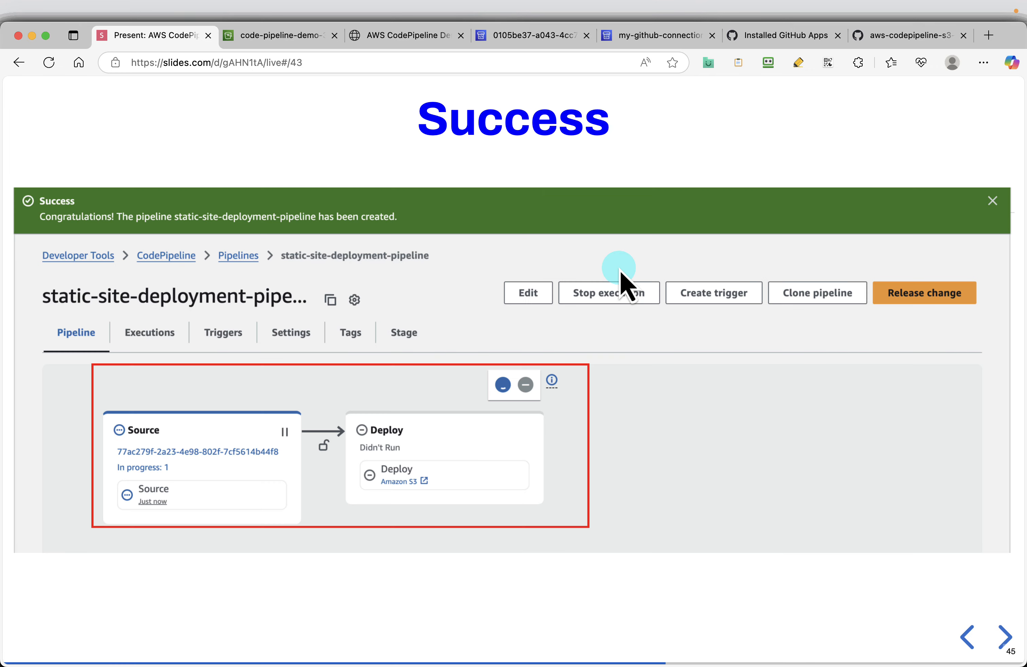
{"action": "key", "text": "Right"}
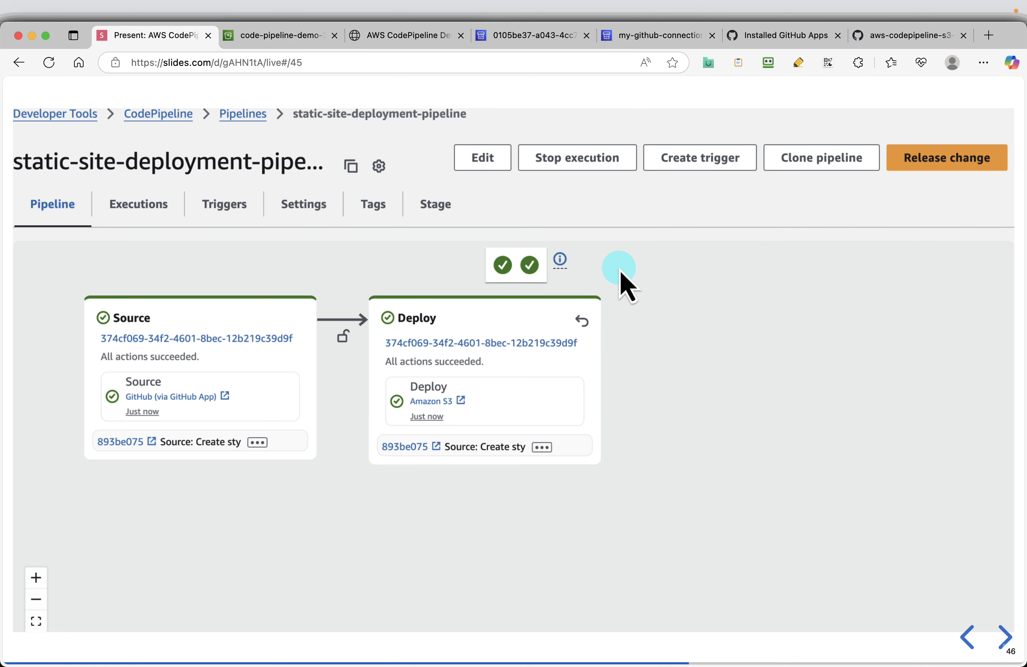
{"action": "key", "text": "Right"}
{"action": "key", "text": "Right"}
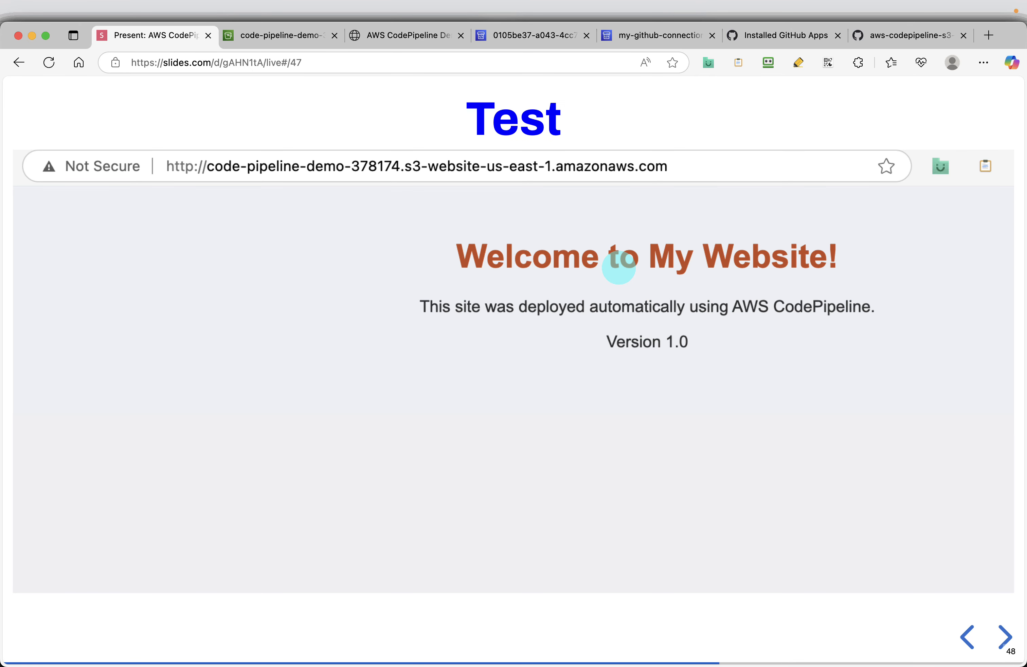
{"action": "key", "text": "Right"}
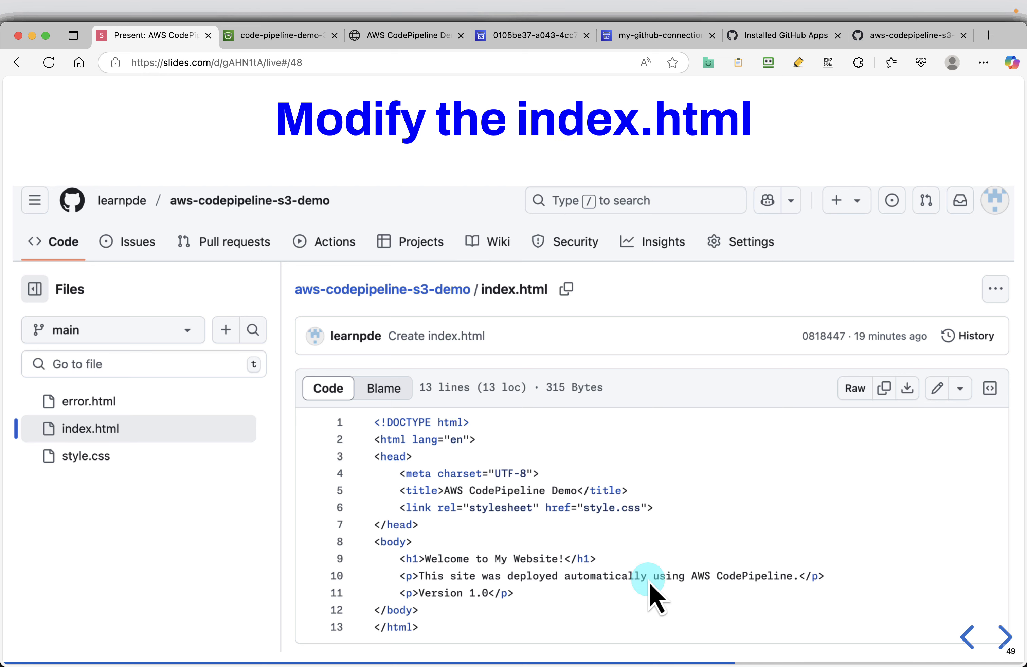
{"action": "key", "text": "Right"}
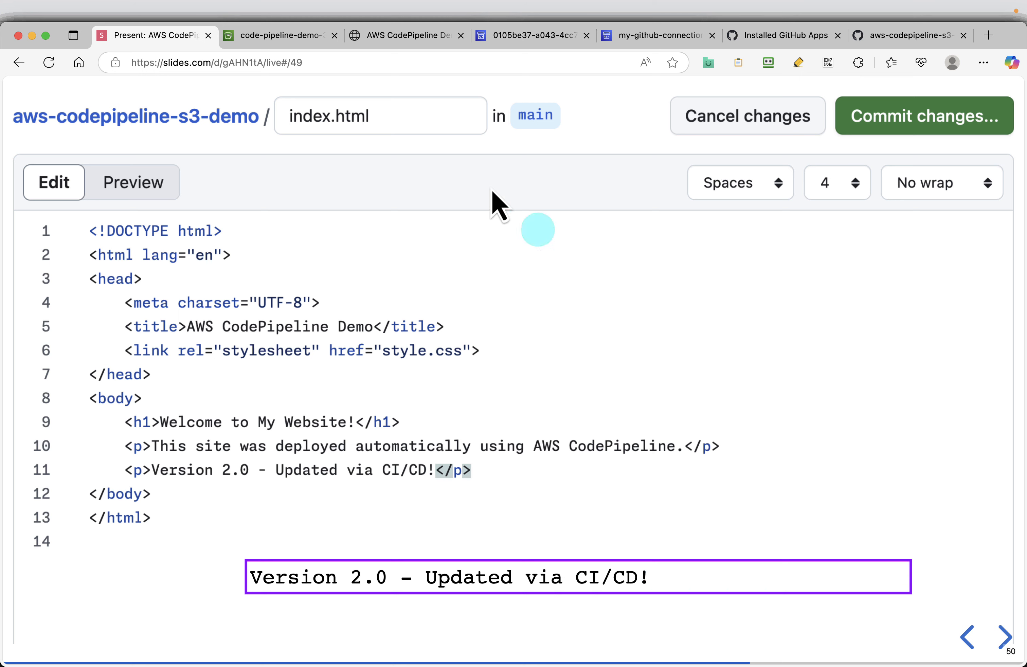
Step: In the GitHub repository's index.html, replace the version text with "Version 2.0 - Updated via CI/CD!" and commit directly to the main branch
{"action": "left_click", "coordinate": [885, 38]}
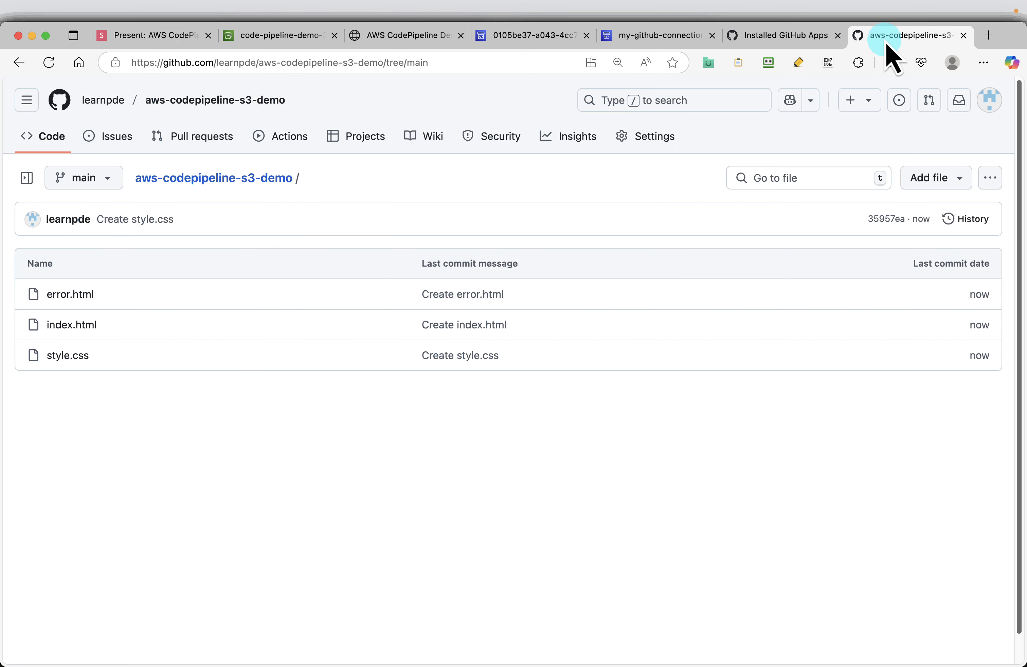
{"action": "left_click", "coordinate": [69, 326]}
{"action": "left_click", "coordinate": [937, 264]}
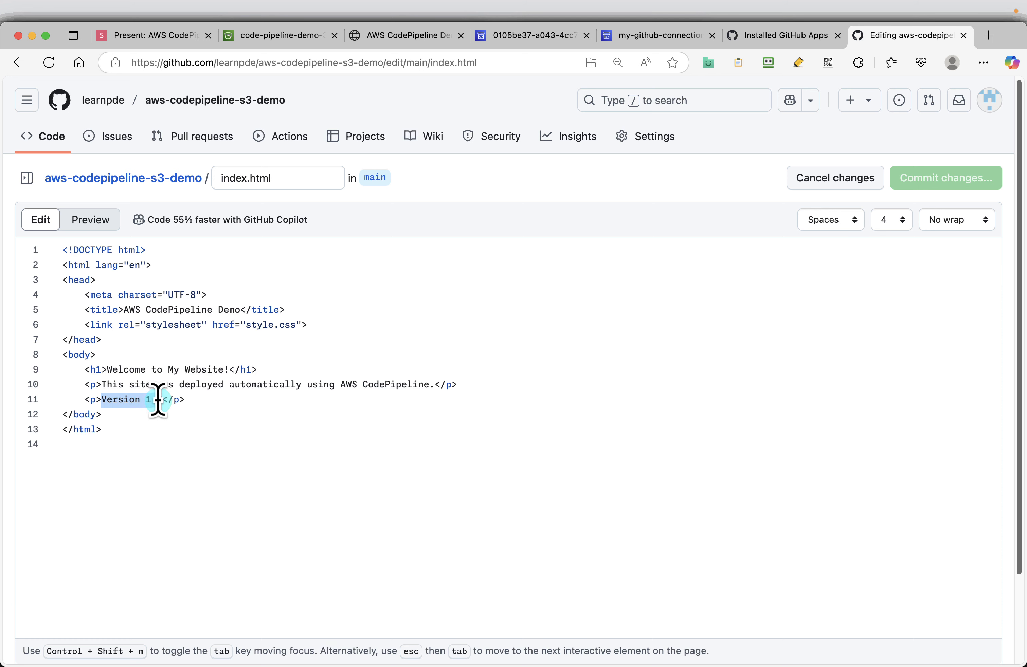
{"action": "left_click_drag", "start_coordinate": [162, 400], "coordinate": [164, 399]}
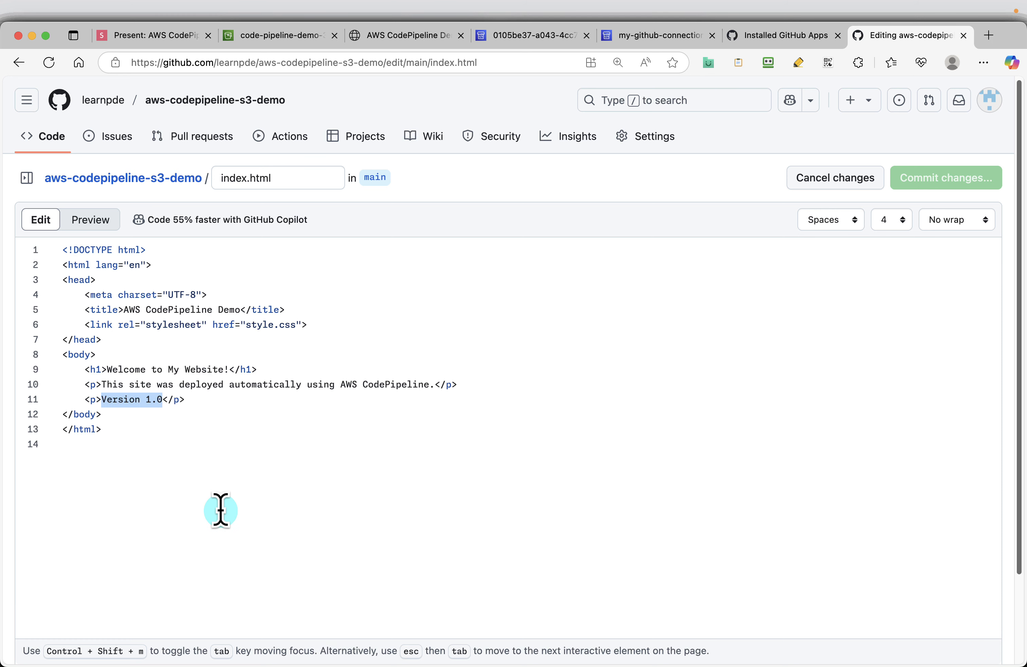
{"action": "key", "text": "BackSpace"}
{"action": "key", "text": "super+shift+c"}
{"action": "key", "text": "Down"}
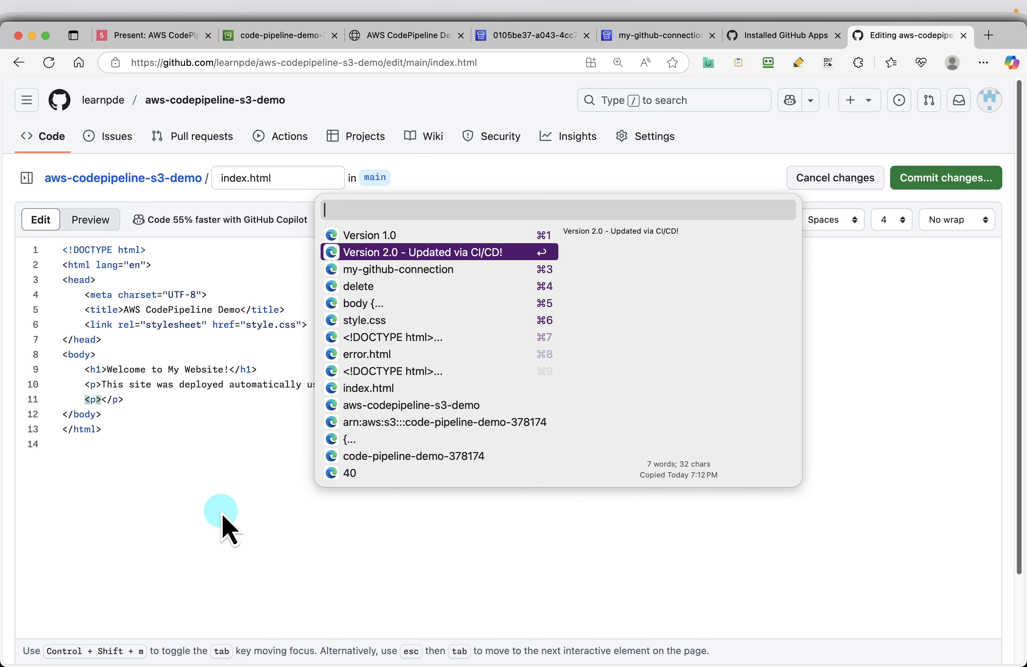
{"action": "key", "text": "Return"}
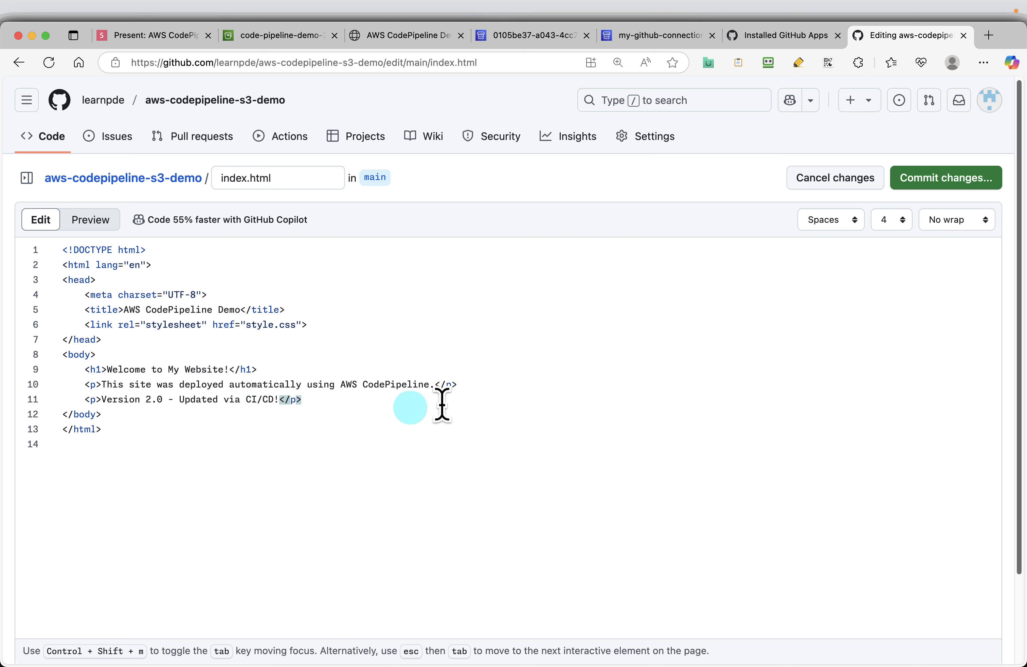
{"action": "left_click", "coordinate": [918, 178]}
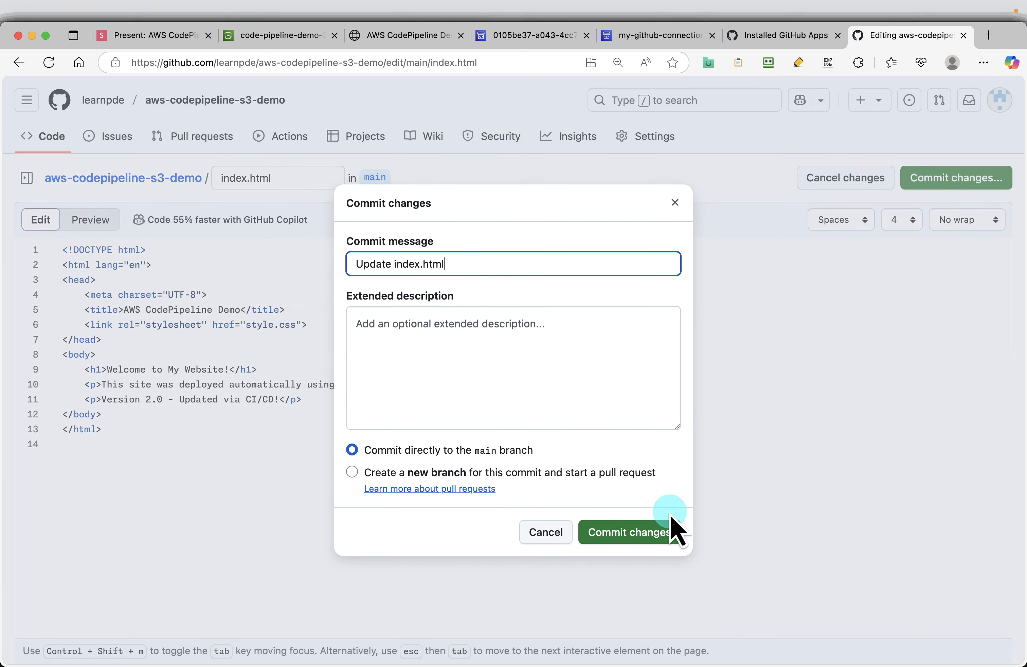
{"action": "left_click", "coordinate": [645, 534]}
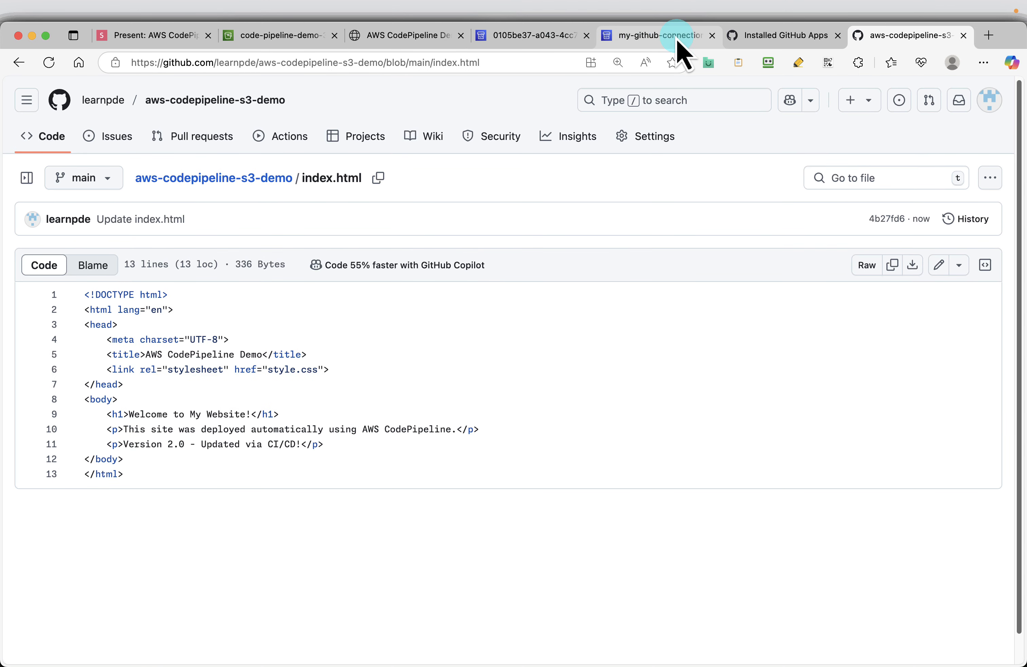
Step: Expand the commit message in the pipeline's Deploy stage, then reload the deployed website and check its version line
{"action": "left_click", "coordinate": [662, 44]}
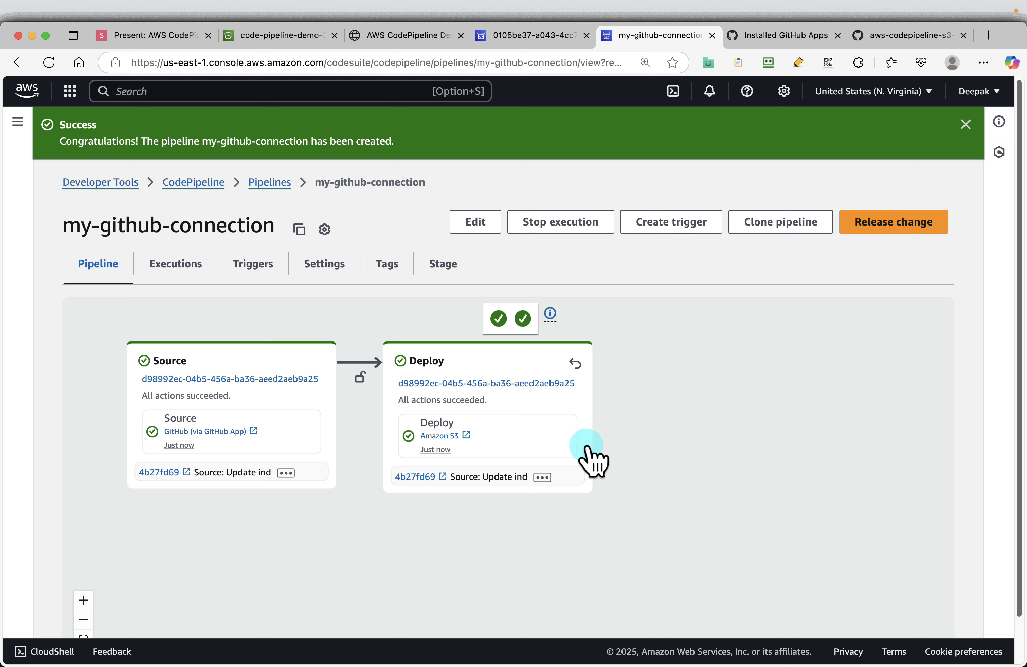
{"action": "left_click", "coordinate": [542, 477]}
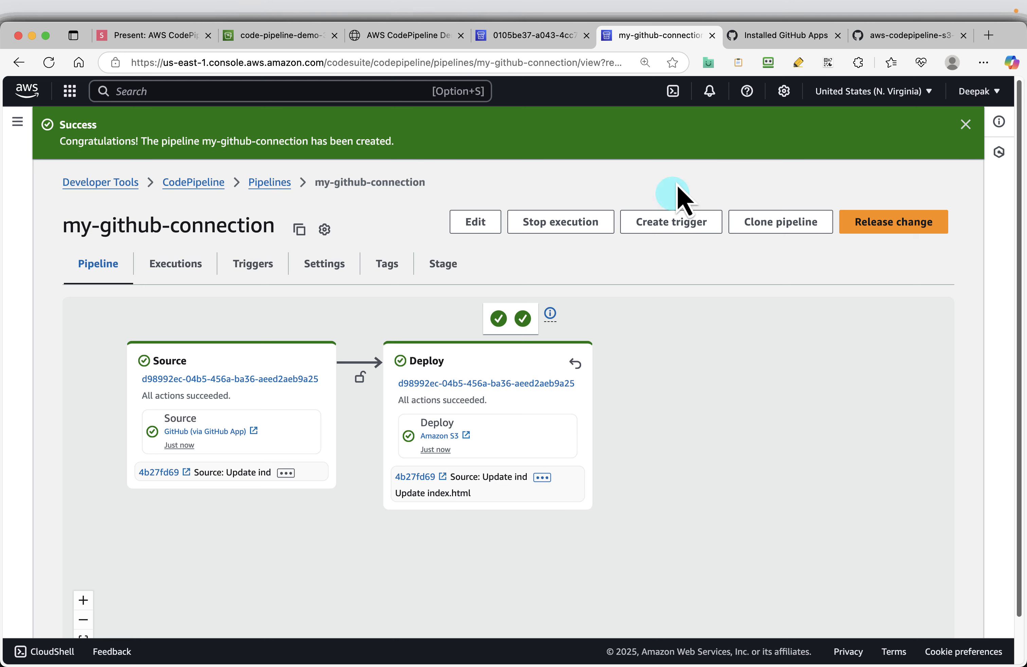
{"action": "left_click", "coordinate": [398, 36]}
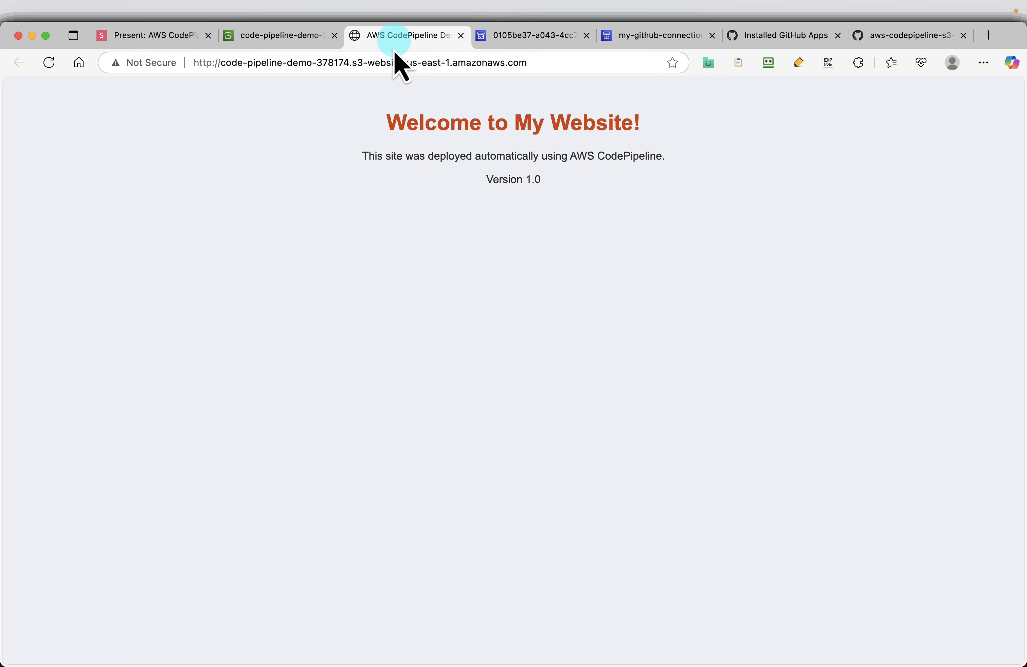
{"action": "left_click", "coordinate": [49, 63]}
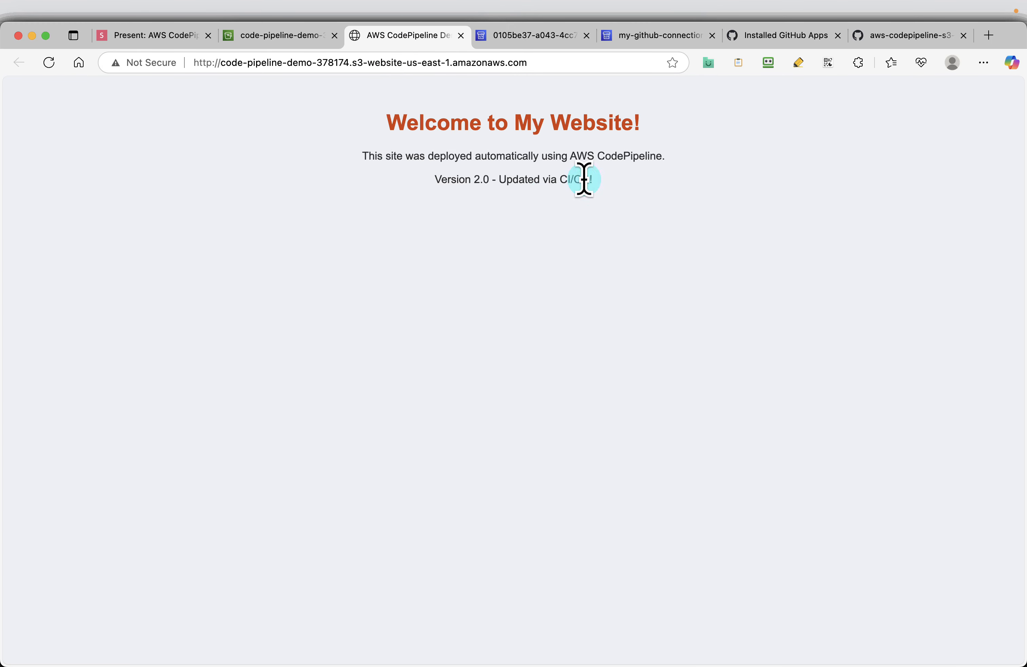
{"action": "left_click_drag", "start_coordinate": [596, 185], "coordinate": [469, 180]}
{"action": "left_click", "coordinate": [419, 189]}
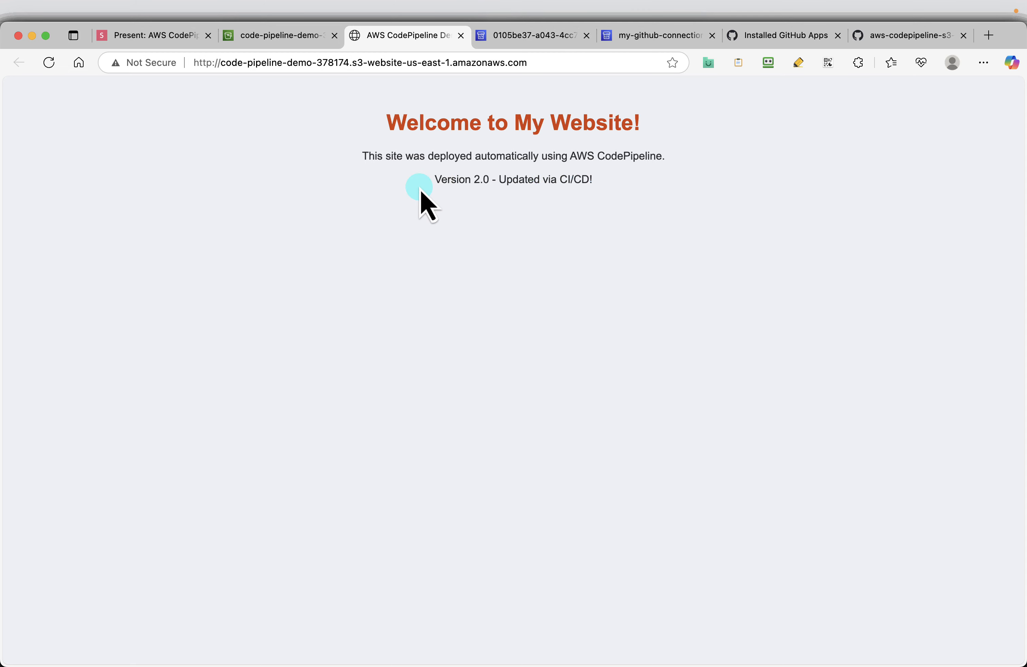
Step: Return to the presentation and advance through the Commit changes, Verify and Clean Up slides to the Delete pipeline slide
{"action": "left_click", "coordinate": [147, 36]}
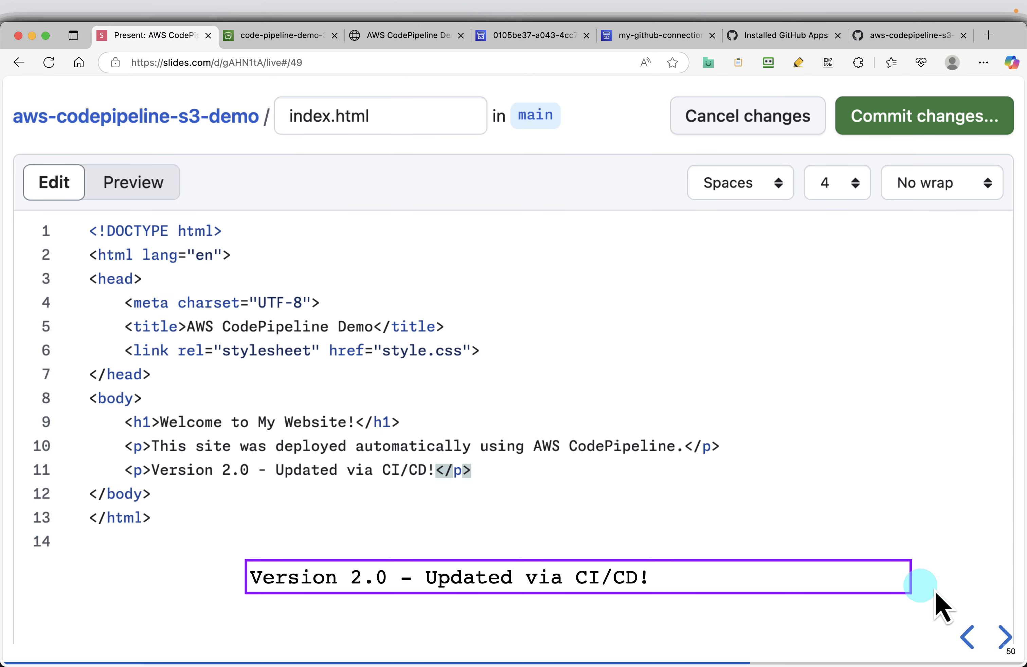
{"action": "left_click", "coordinate": [1002, 635]}
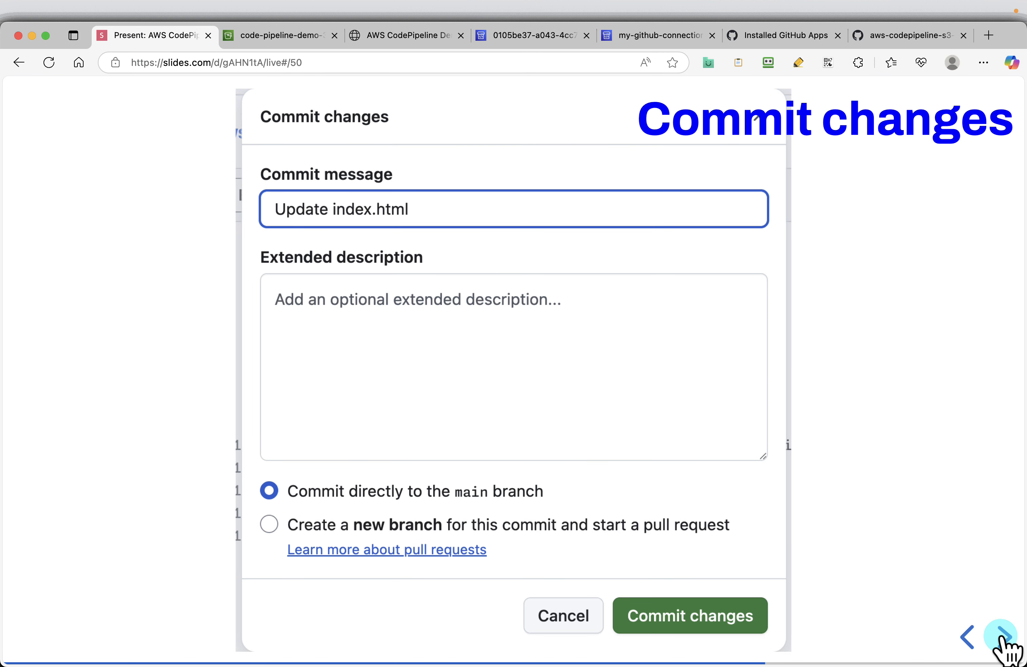
{"action": "left_click", "coordinate": [1002, 636]}
{"action": "left_click", "coordinate": [1003, 635]}
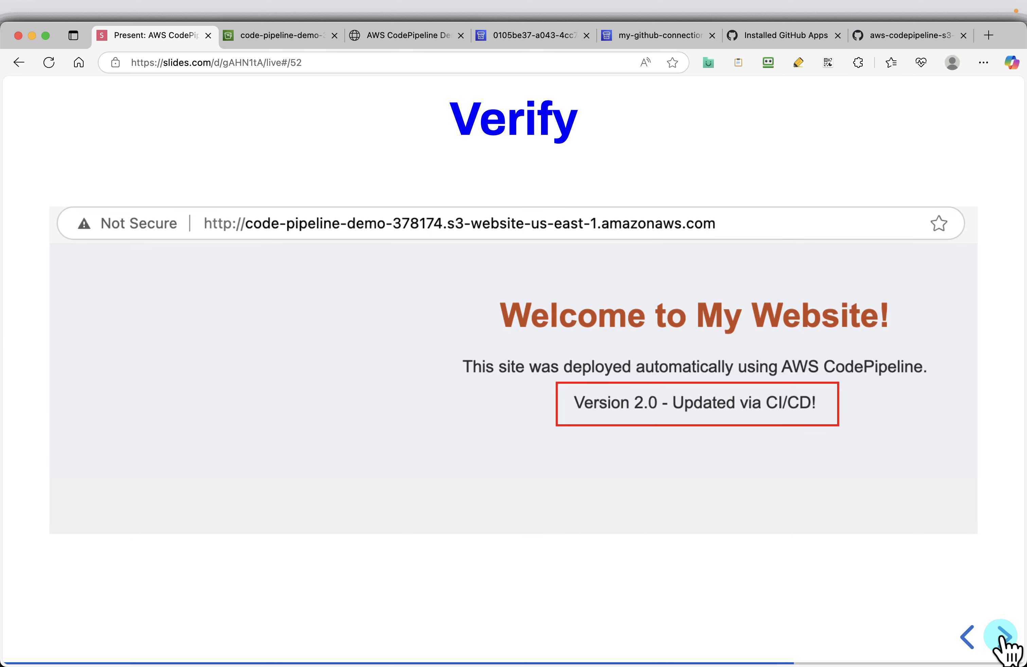
{"action": "left_click", "coordinate": [1003, 636]}
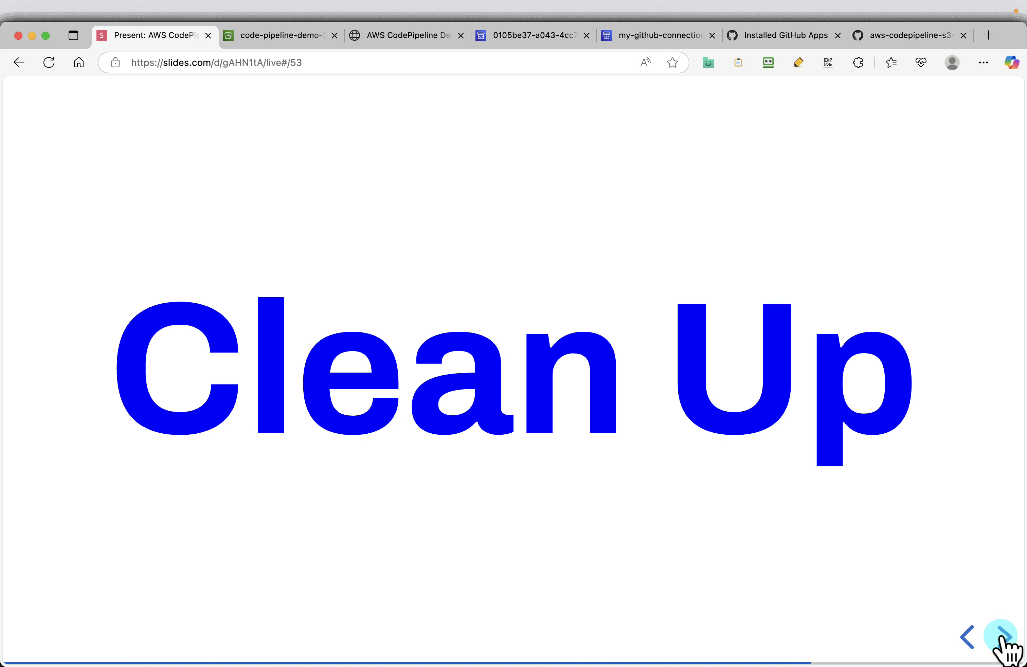
{"action": "left_click", "coordinate": [1003, 635]}
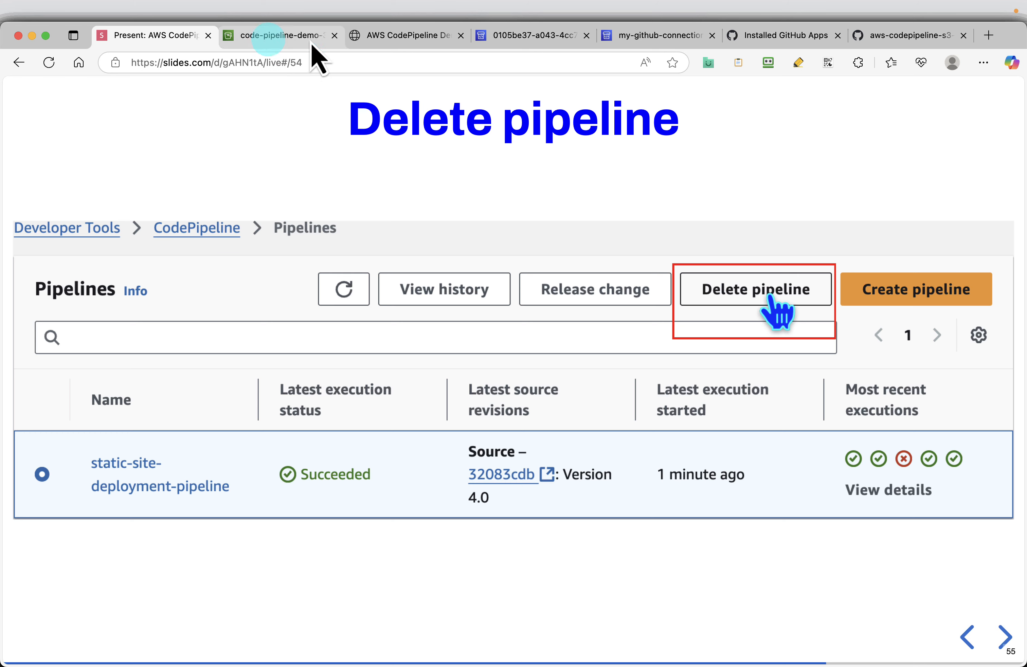
Step: In the AWS console's Pipelines list, delete the my-github-connection pipeline, confirming with "delete"
{"action": "left_click", "coordinate": [561, 38]}
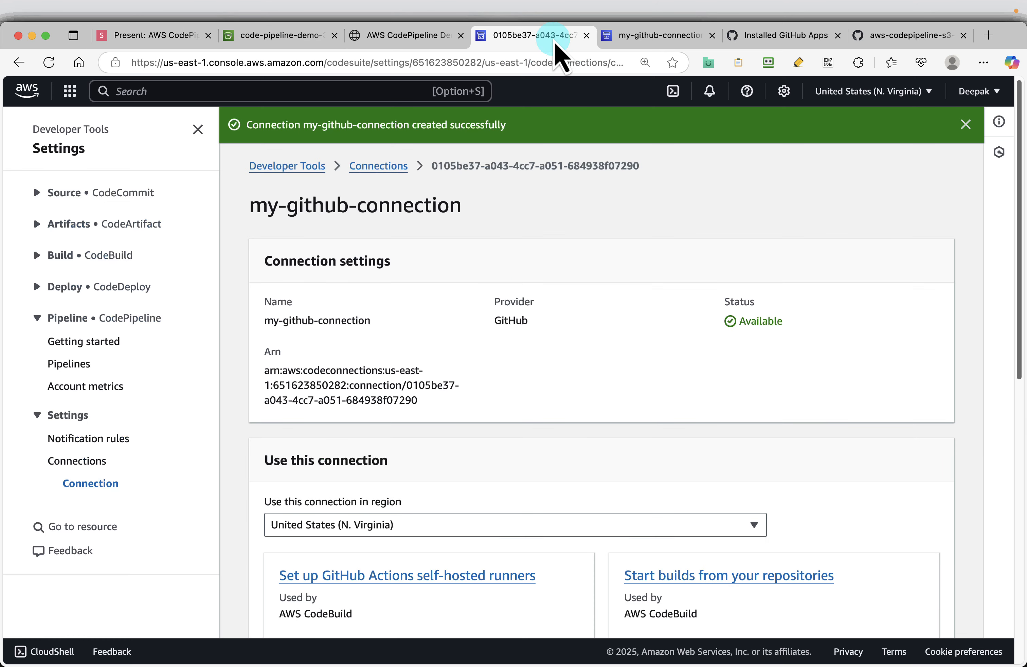
{"action": "left_click", "coordinate": [647, 38]}
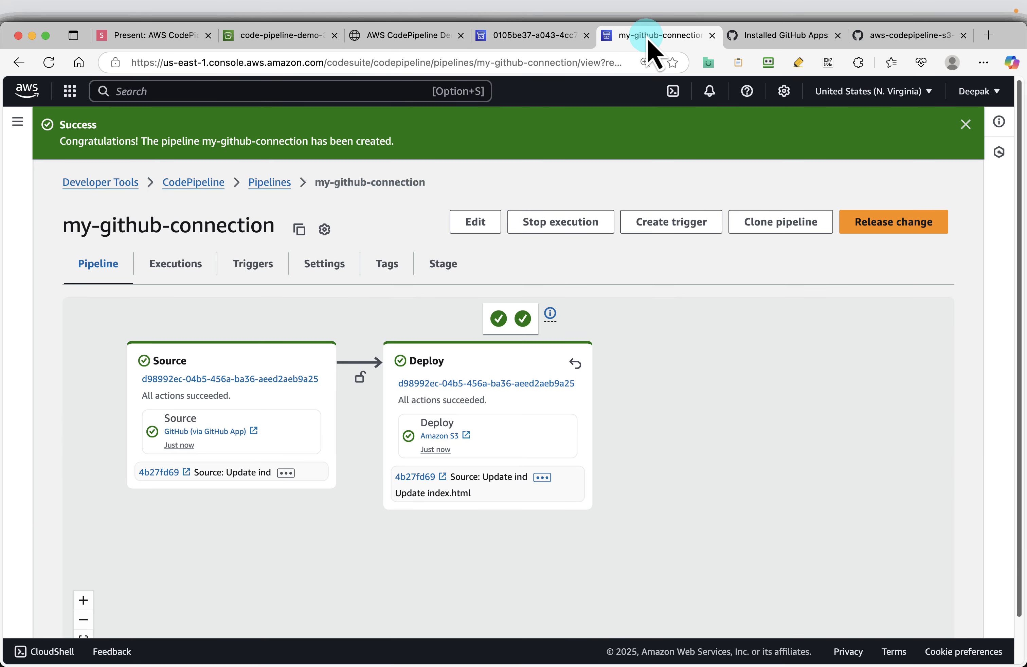
{"action": "left_click", "coordinate": [262, 184]}
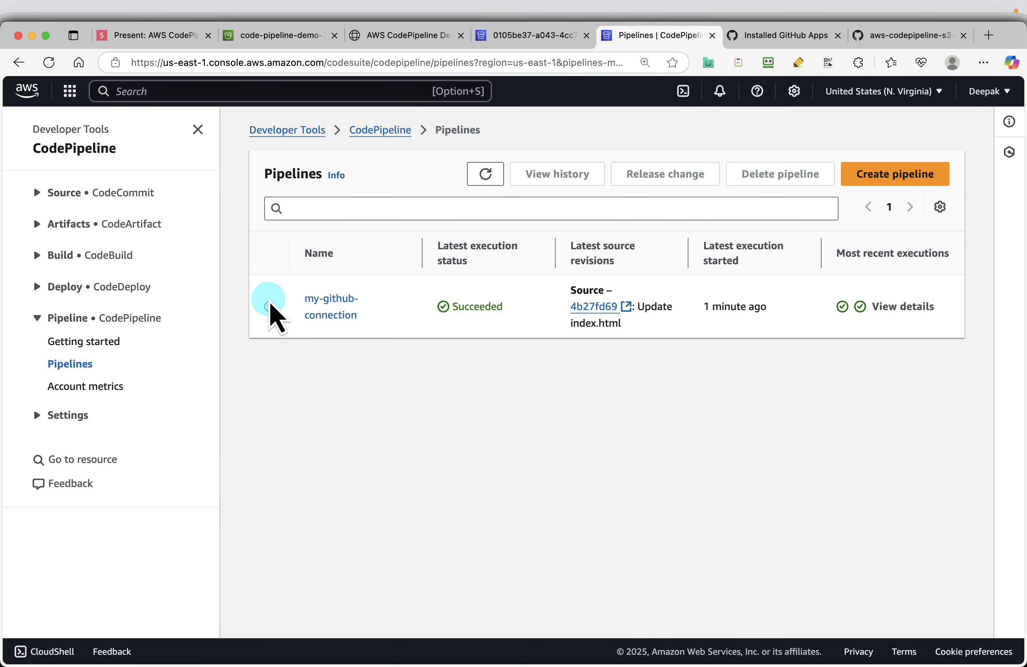
{"action": "left_click", "coordinate": [268, 305]}
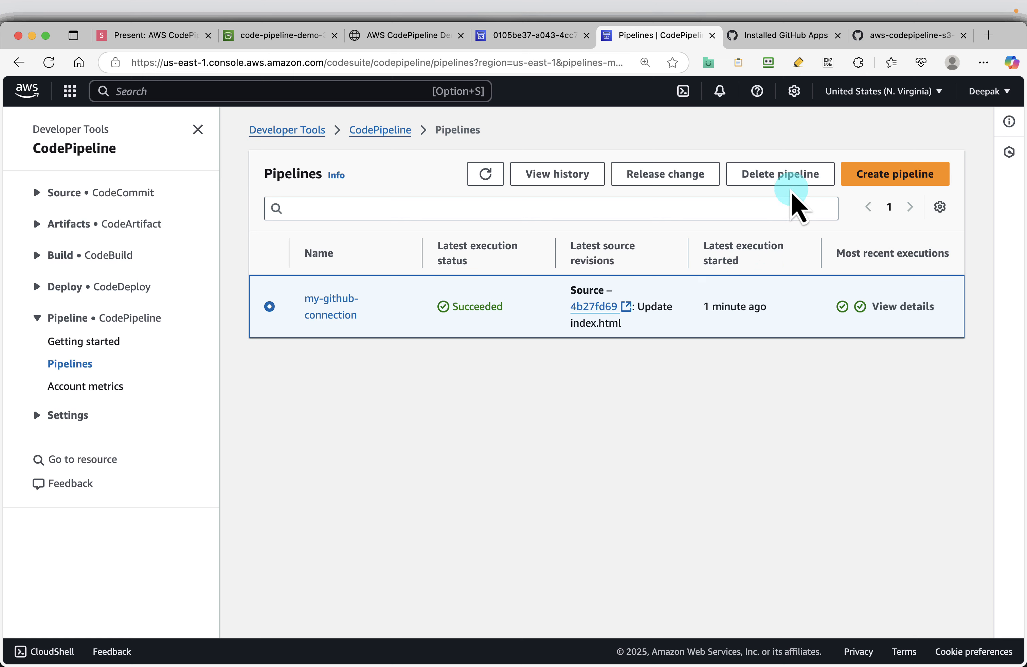
{"action": "left_click", "coordinate": [780, 182]}
{"action": "left_click", "coordinate": [416, 386]}
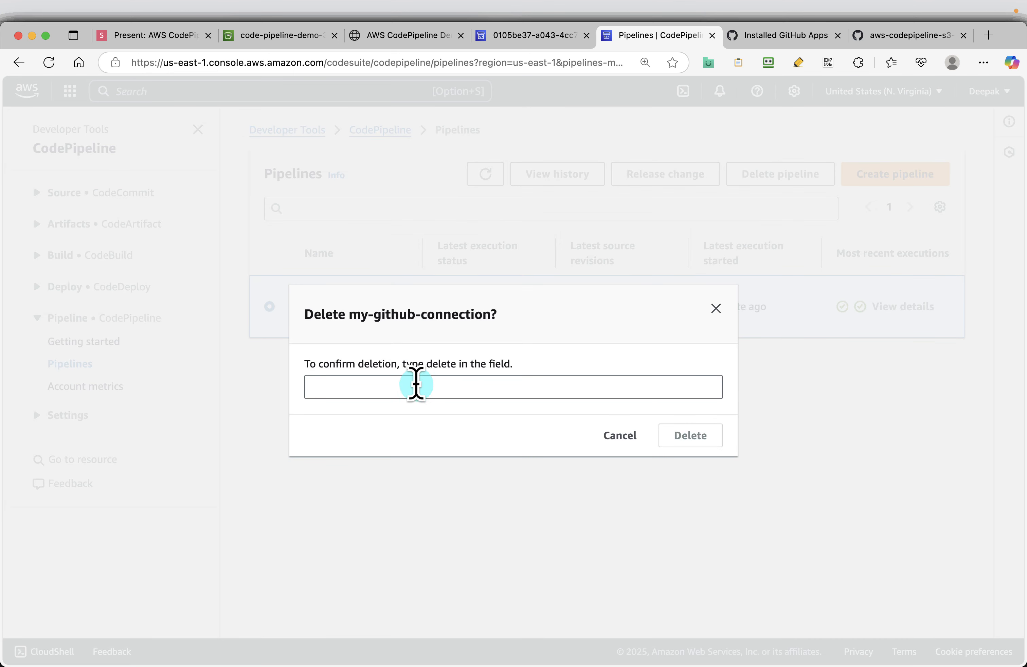
{"action": "left_click", "coordinate": [407, 382]}
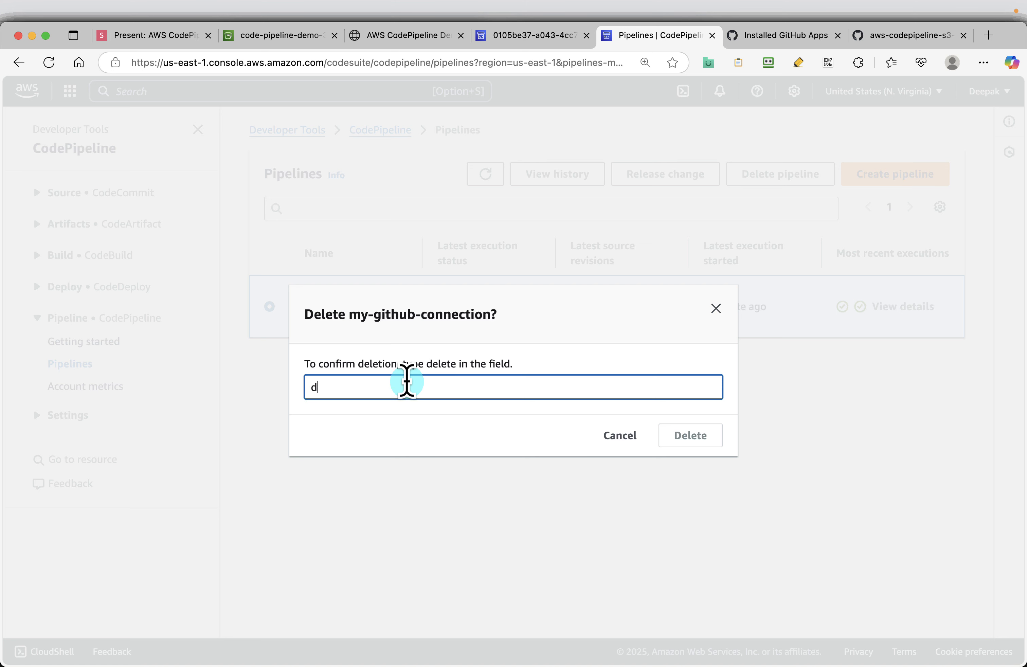
{"action": "type", "text": "delete"}
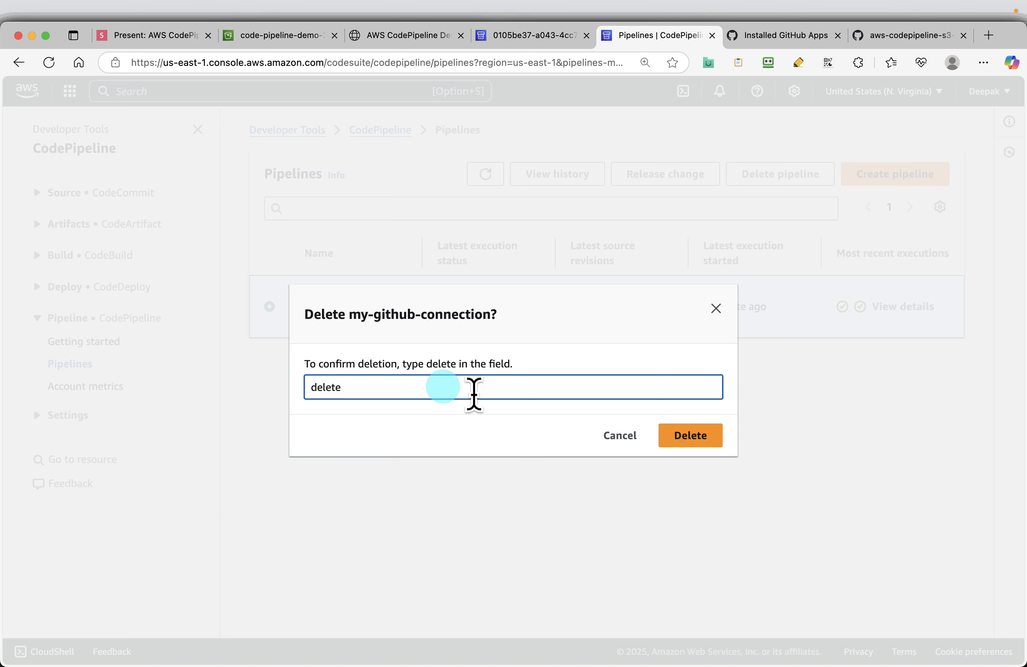
{"action": "left_click", "coordinate": [690, 436]}
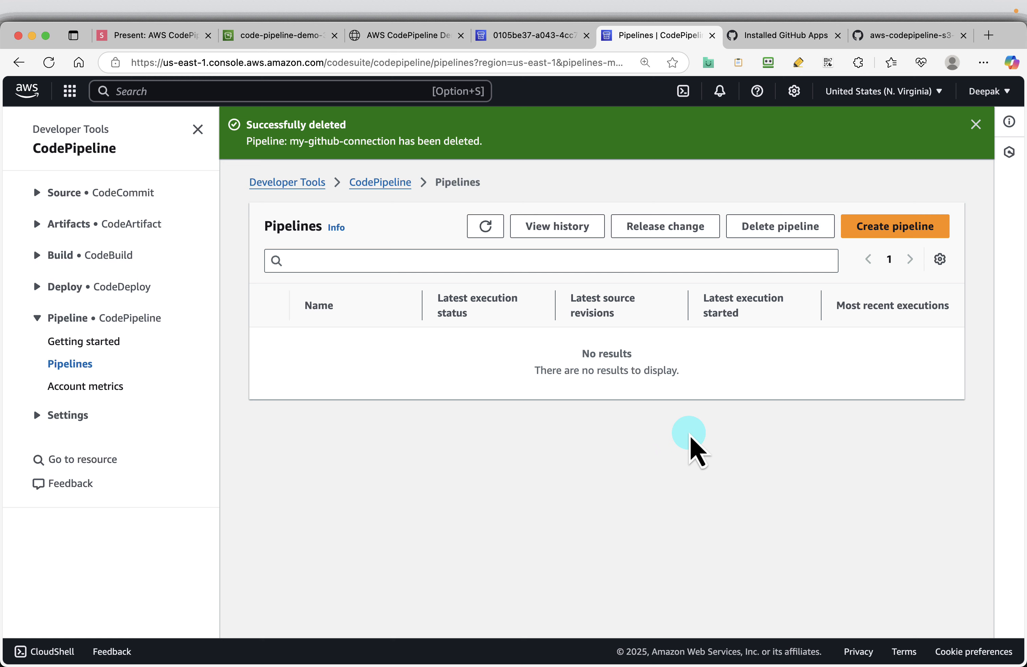
Step: Return to the presentation and advance to the Delete GitHub Connection slide
{"action": "left_click", "coordinate": [539, 45]}
{"action": "left_click", "coordinate": [135, 38]}
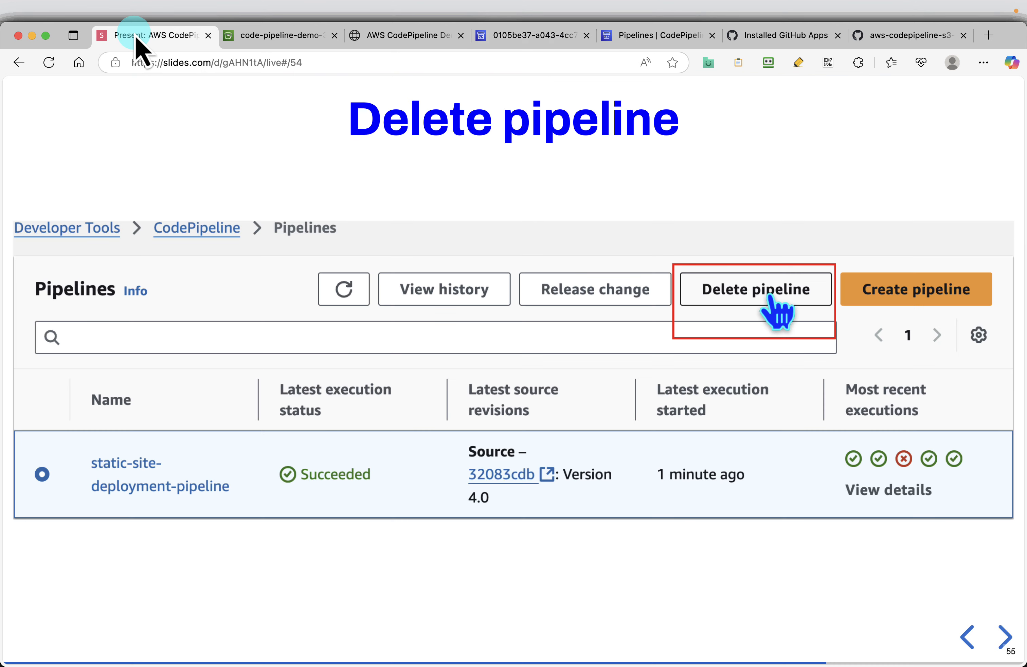
{"action": "key", "text": "Right"}
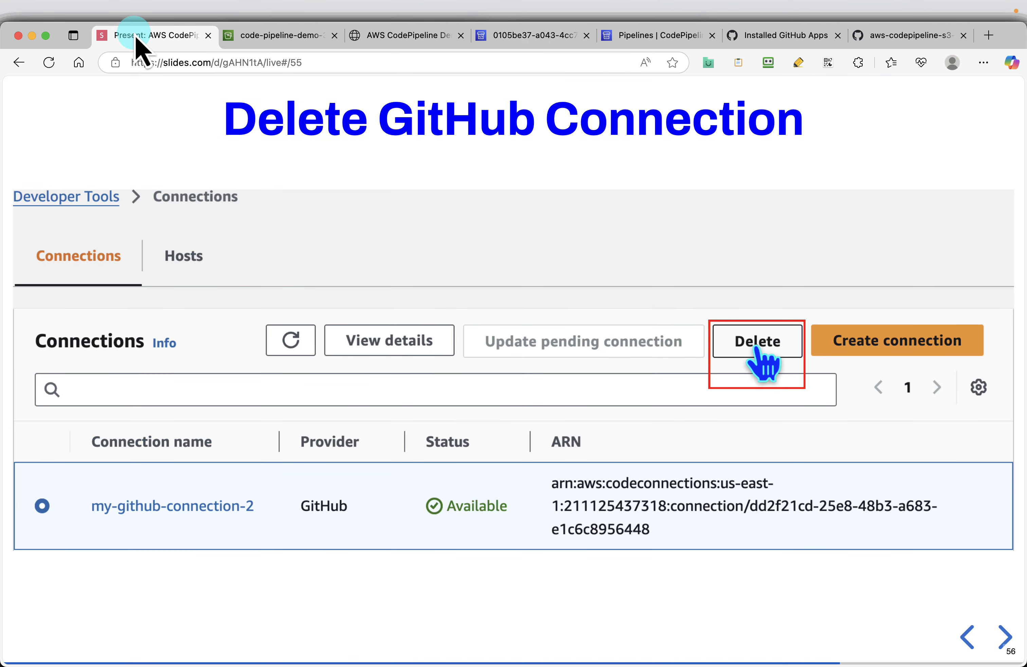
Step: In the AWS Developer Tools connections list, delete the my-github-connection GitHub connection, confirming with "delete"
{"action": "left_click", "coordinate": [532, 38]}
{"action": "left_click", "coordinate": [82, 484]}
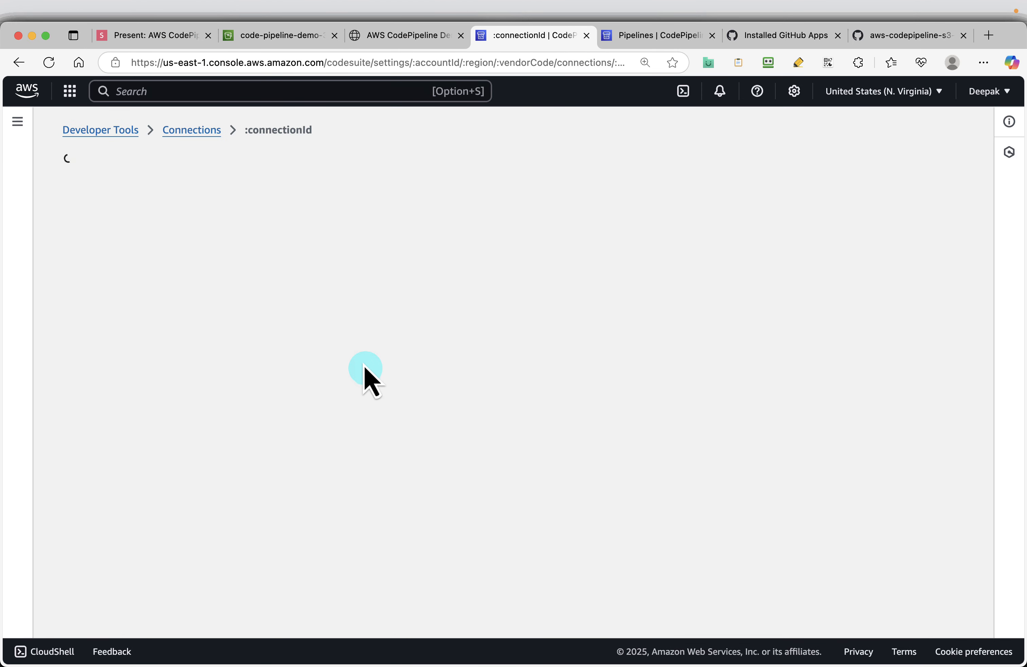
{"action": "left_click", "coordinate": [211, 130]}
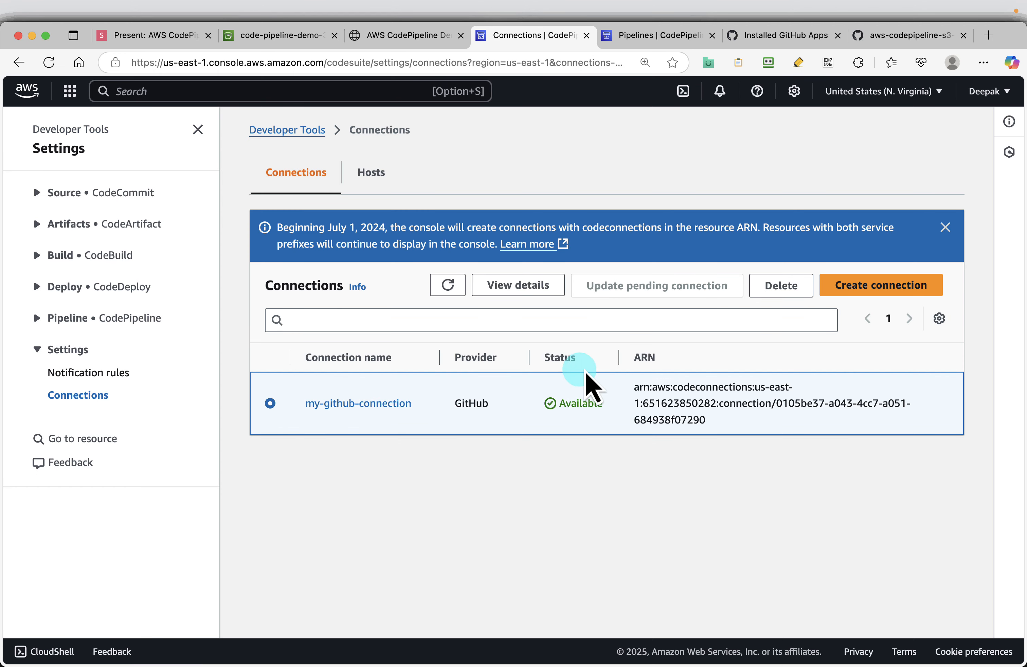
{"action": "left_click", "coordinate": [789, 288]}
{"action": "left_click", "coordinate": [427, 419]}
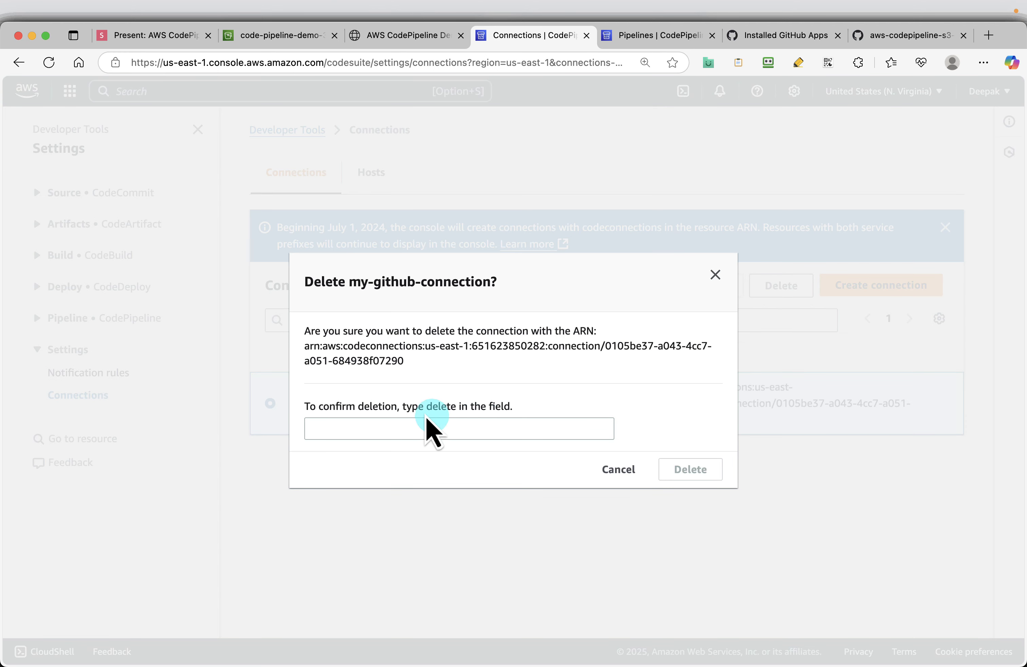
{"action": "left_click", "coordinate": [380, 429]}
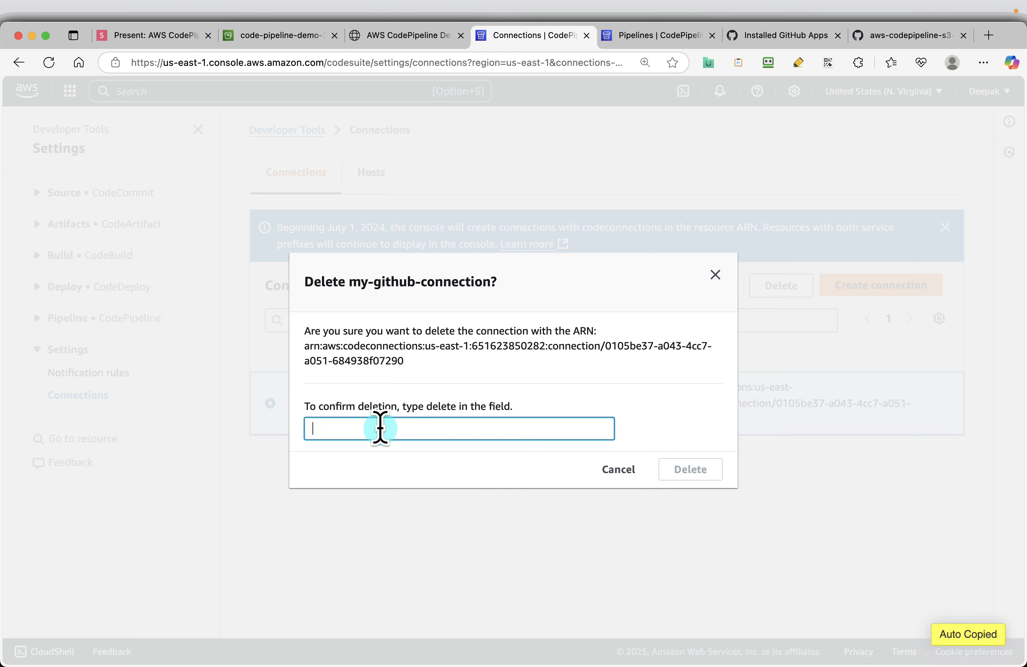
{"action": "key", "text": "super+v"}
{"action": "left_click", "coordinate": [686, 474]}
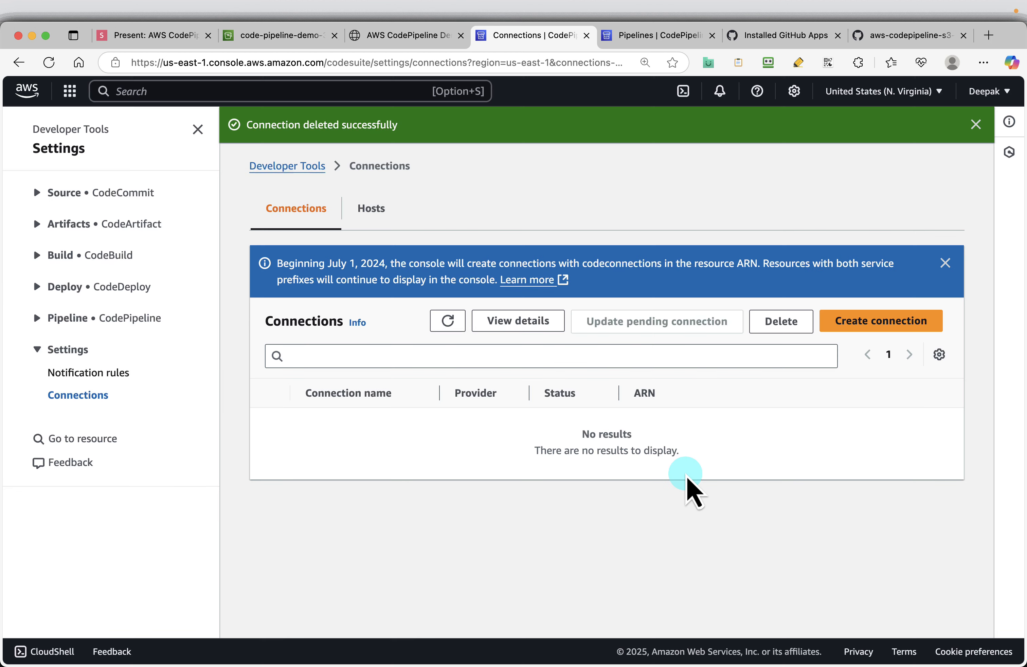
Step: Advance the presentation to the Delete CodePipeline Role slide, and open the IAM Roles list in the AWS console
{"action": "left_click", "coordinate": [146, 43]}
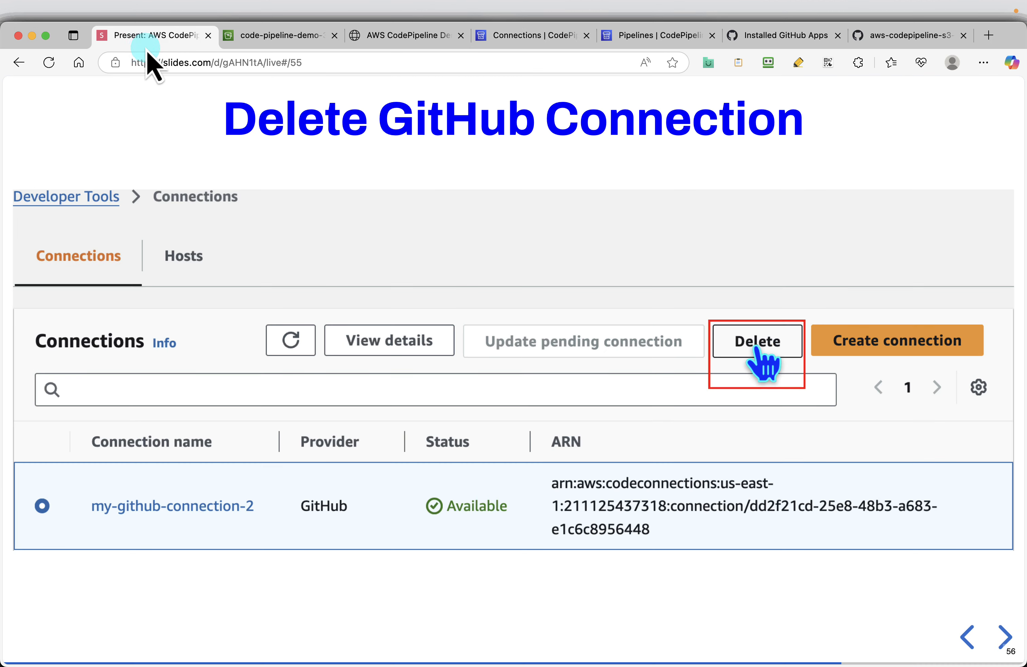
{"action": "key", "text": "Right"}
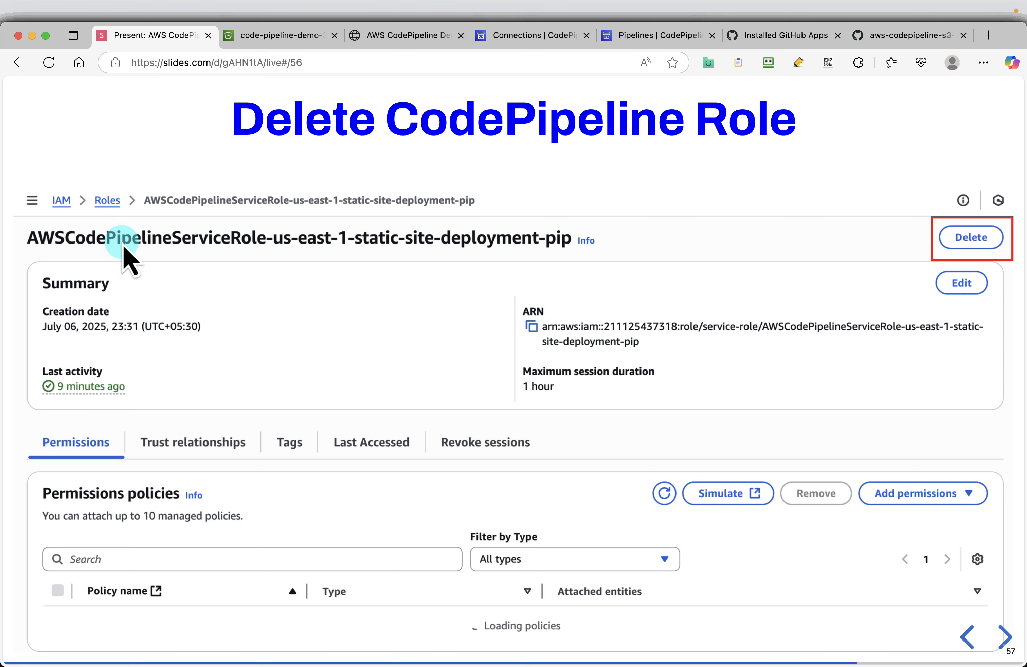
{"action": "left_click", "coordinate": [544, 46]}
{"action": "left_click", "coordinate": [190, 91]}
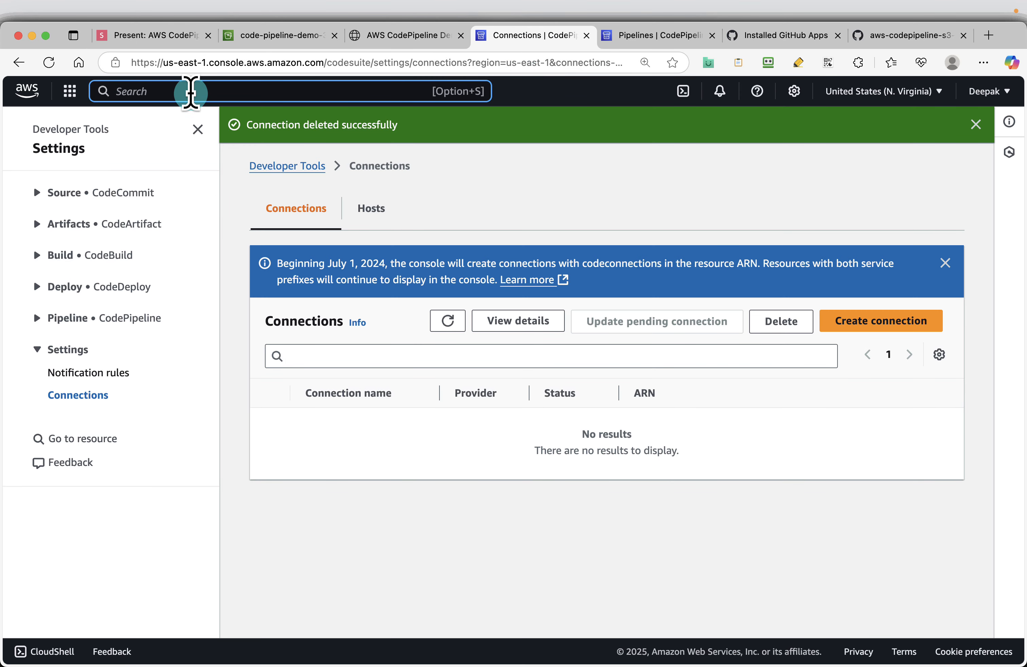
{"action": "type", "text": "IAM"}
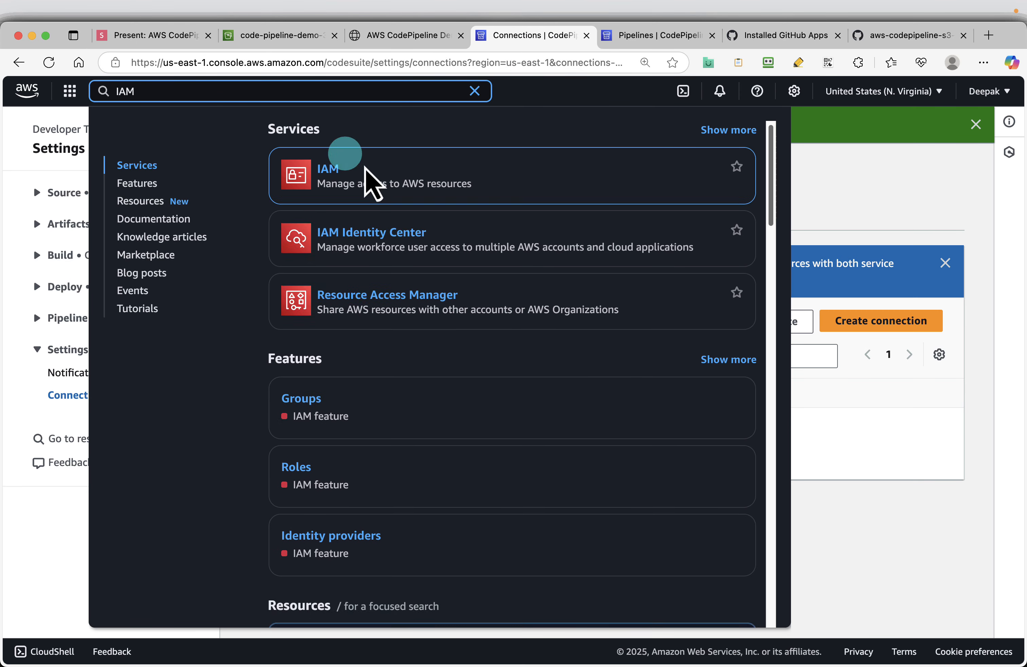
{"action": "left_click", "coordinate": [329, 171]}
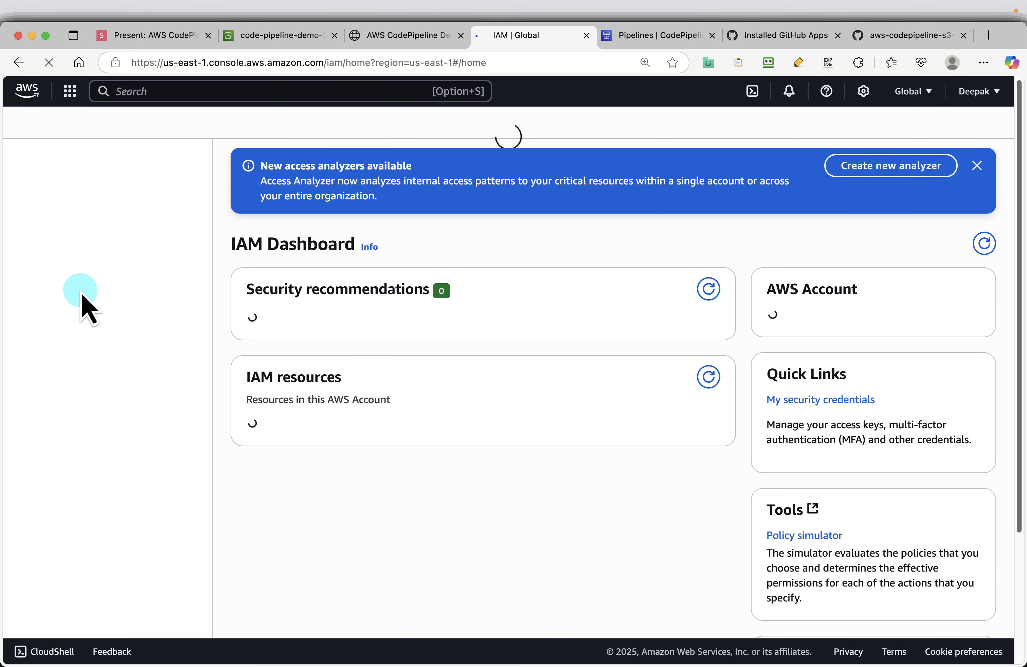
{"action": "left_click", "coordinate": [35, 362]}
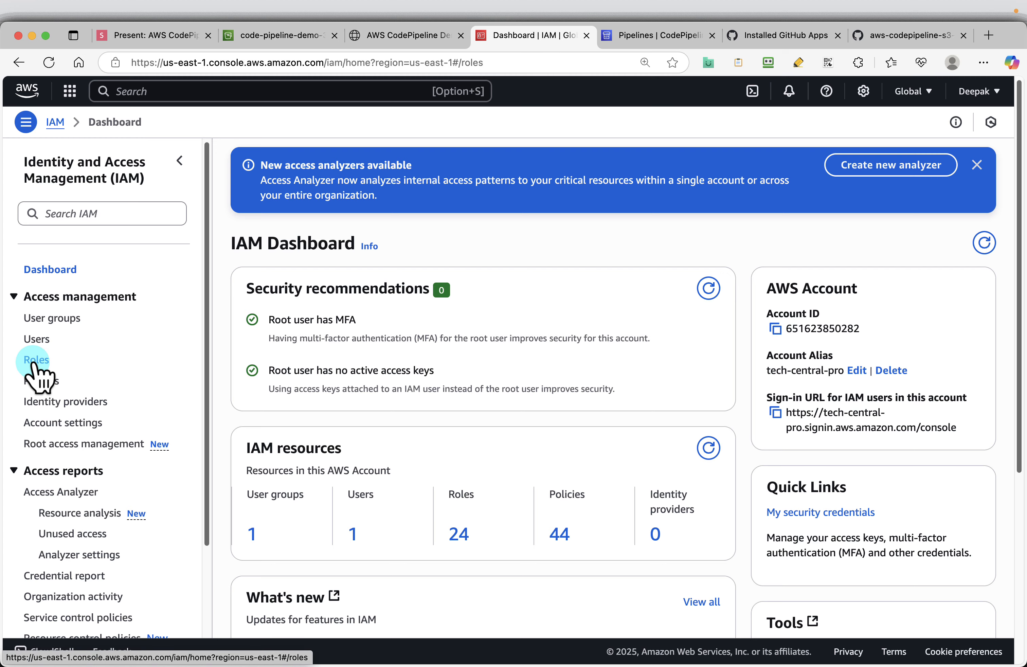
Step: Filter the IAM roles by "pipeline" and delete AWSCodePipelineServiceRole-us-east-1-my-github-connection, confirming with the role name
{"action": "left_click", "coordinate": [414, 221]}
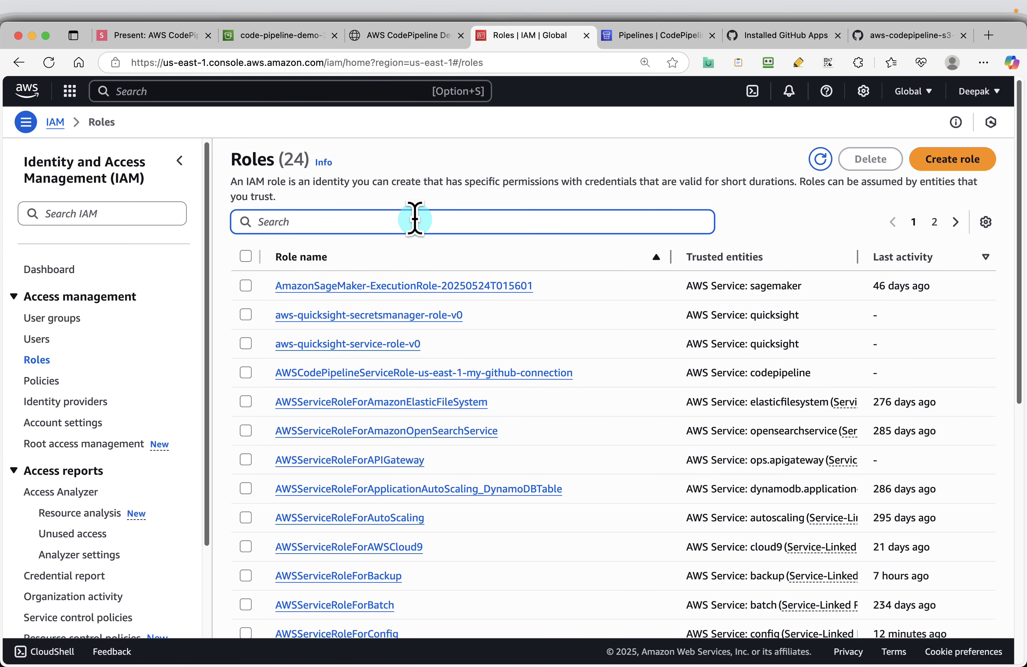
{"action": "type", "text": "pipeline"}
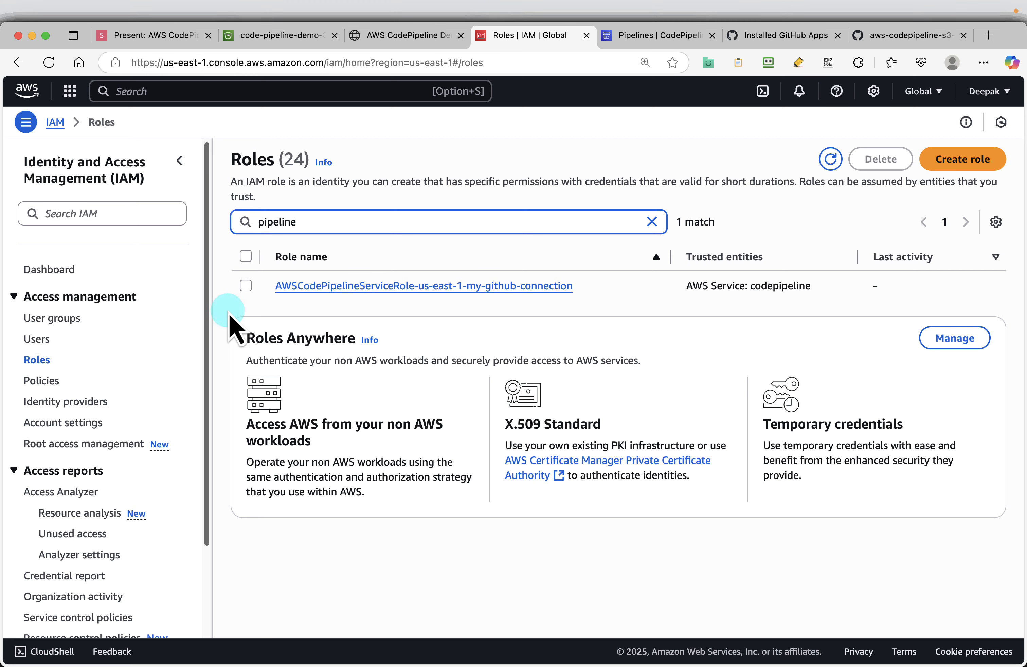
{"action": "left_click", "coordinate": [245, 285]}
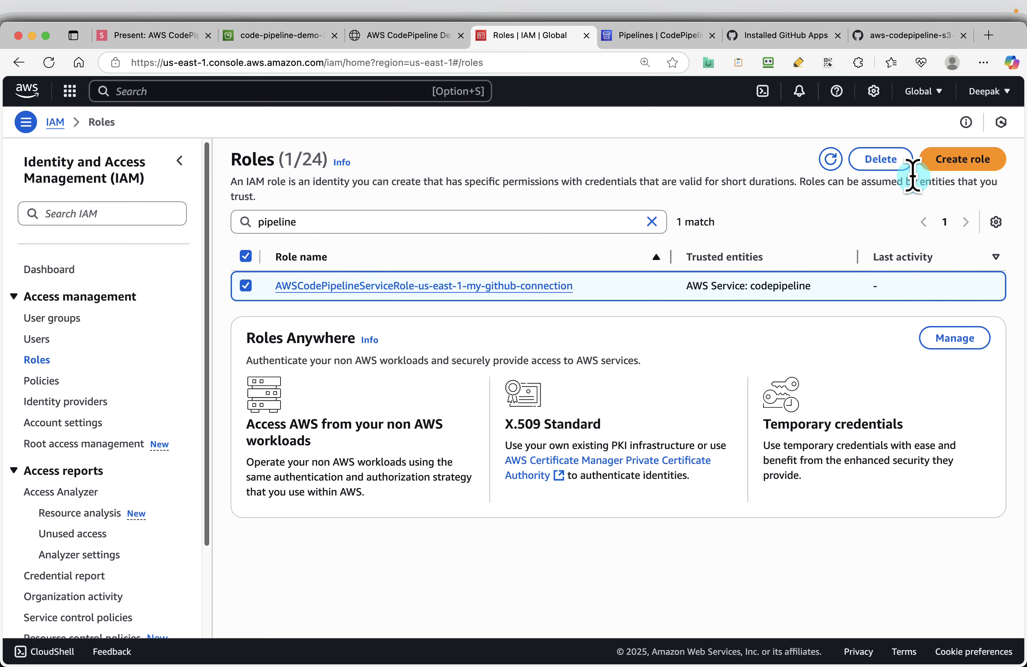
{"action": "left_click", "coordinate": [880, 158]}
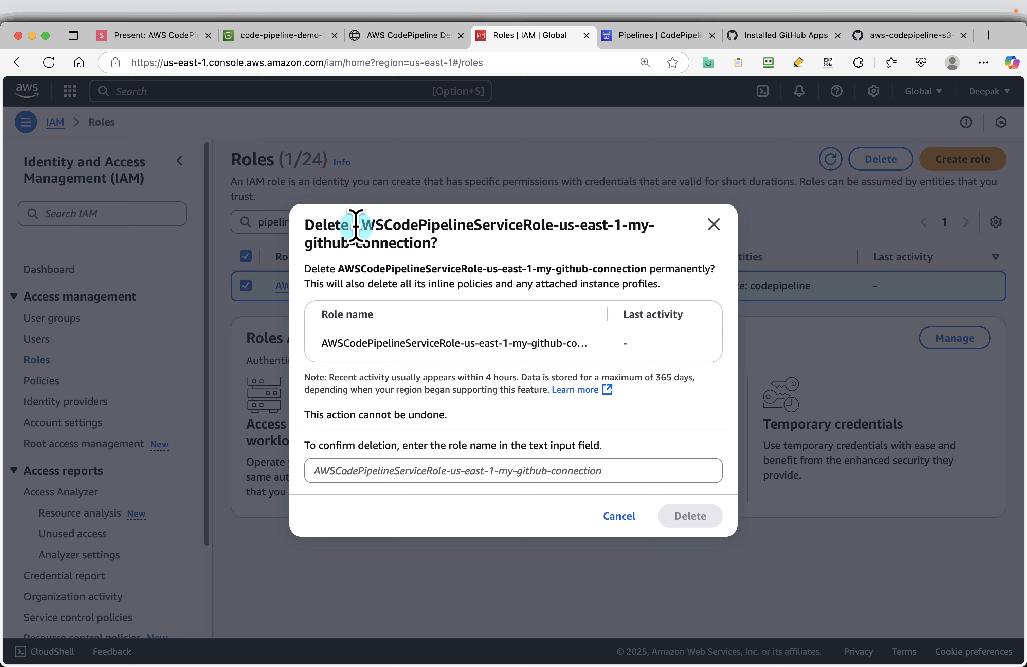
{"action": "left_click_drag", "start_coordinate": [356, 225], "coordinate": [434, 242]}
{"action": "key", "text": "super+c"}
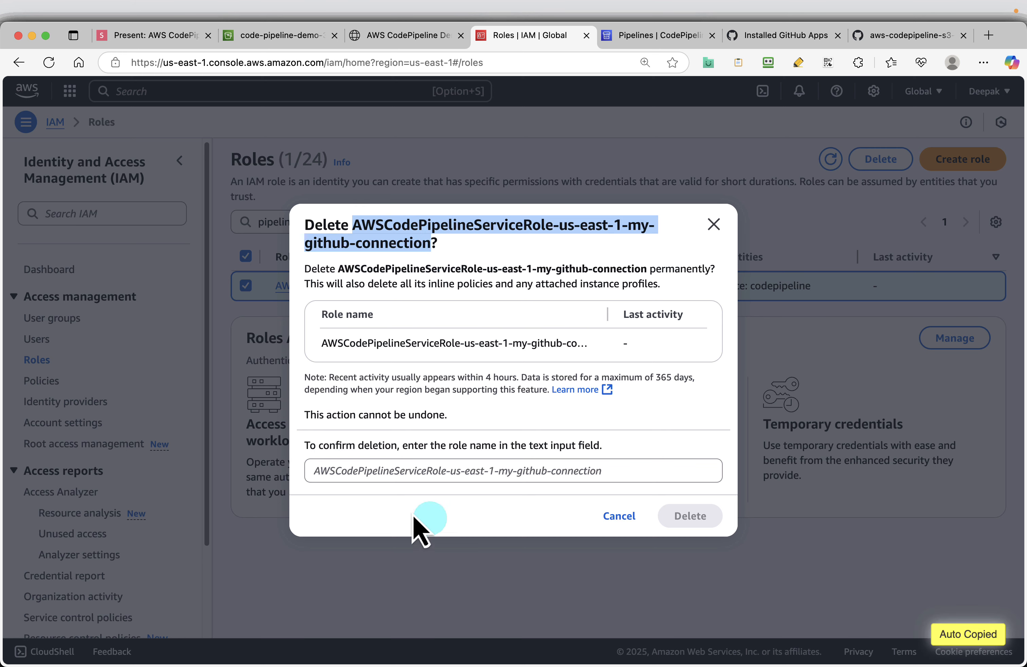
{"action": "left_click", "coordinate": [348, 474]}
{"action": "key", "text": "super+v"}
{"action": "left_click", "coordinate": [706, 517]}
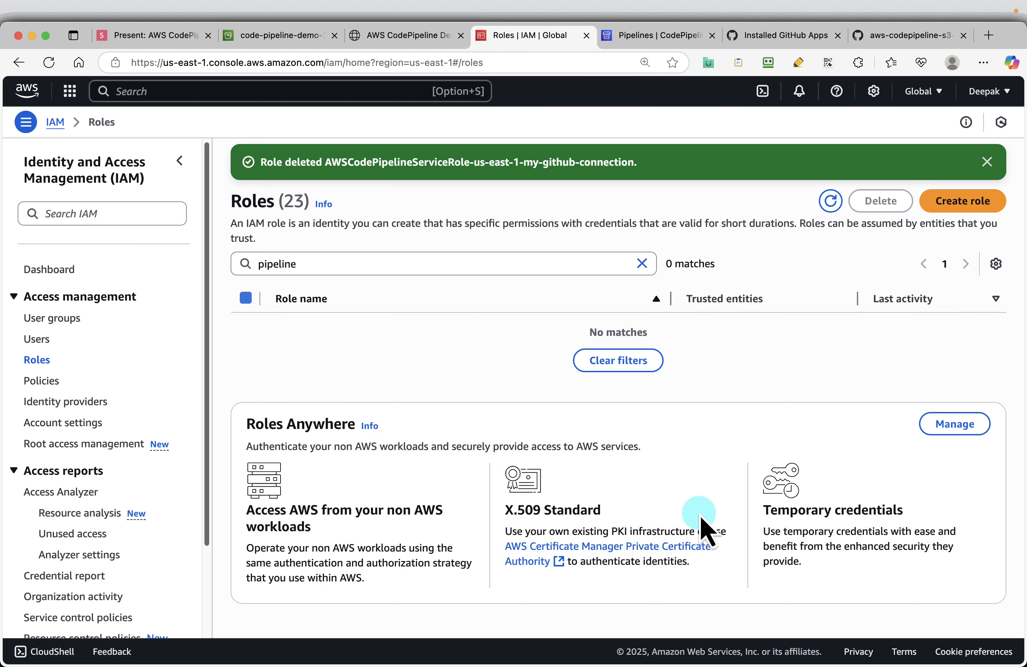
Step: Advance the presentation to the Delete GitHub Repo slide, and open the settings of the aws-codepipeline-s3-demo repository on GitHub
{"action": "left_click", "coordinate": [146, 35]}
{"action": "key", "text": "Right"}
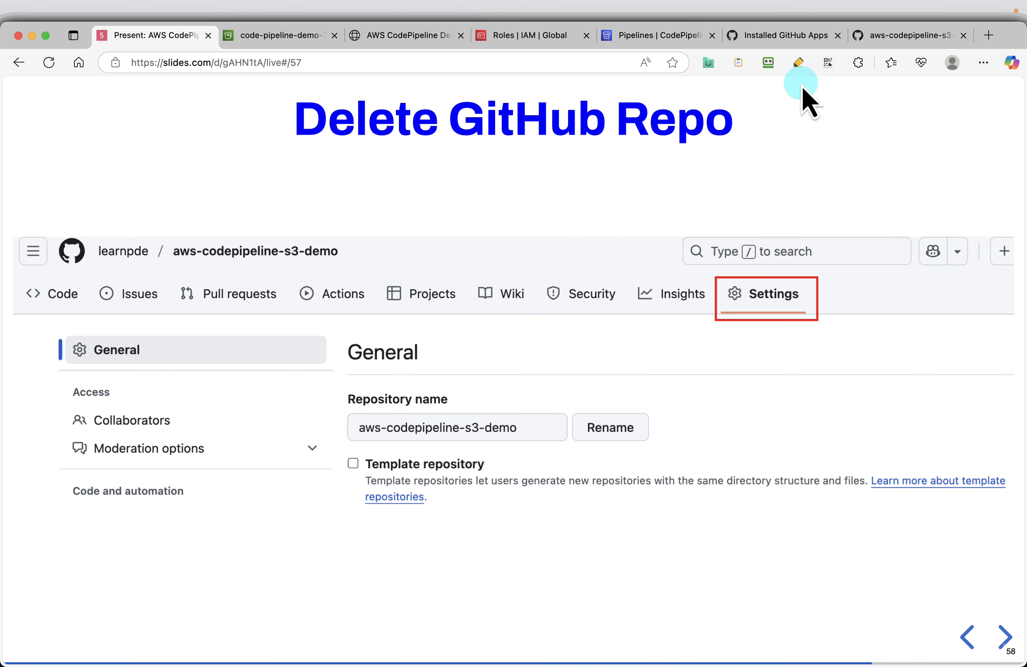
{"action": "left_click", "coordinate": [893, 43]}
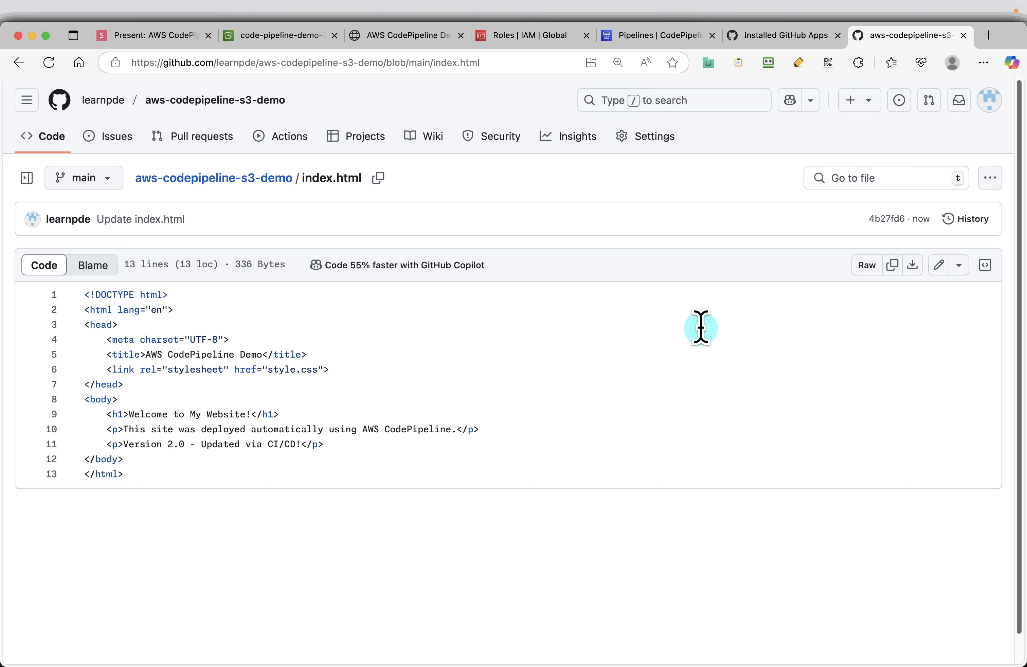
{"action": "left_click", "coordinate": [656, 141]}
Step: Delete the aws-codepipeline-s3-demo repository from the Danger Zone settings, confirming with its full repository name
{"action": "scroll", "coordinate": [539, 332], "scroll_direction": "down", "scroll_amount": 20}
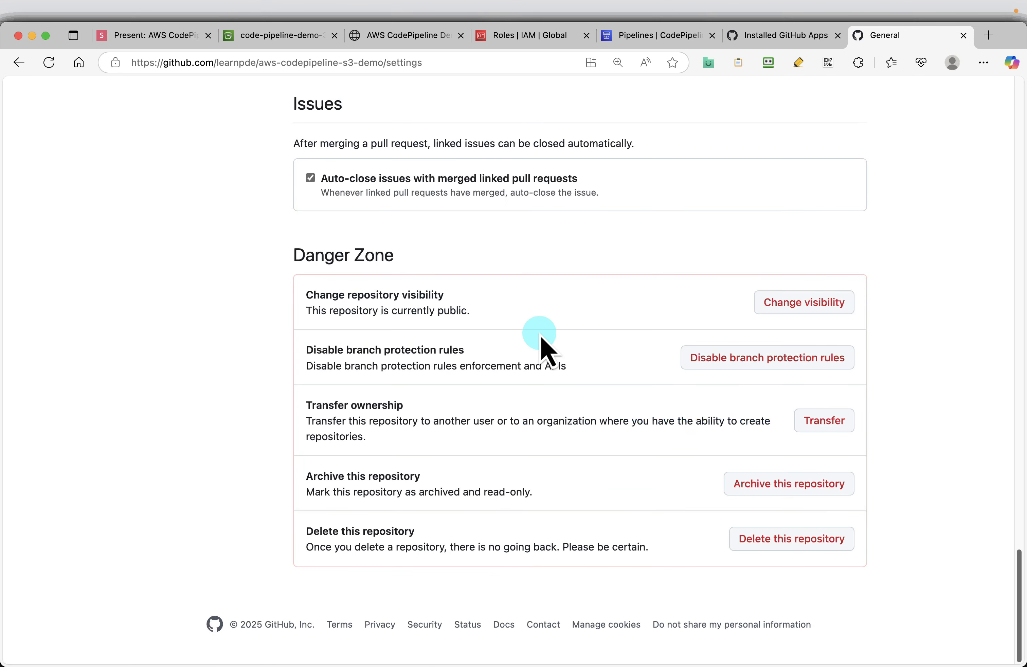
{"action": "left_click", "coordinate": [794, 544]}
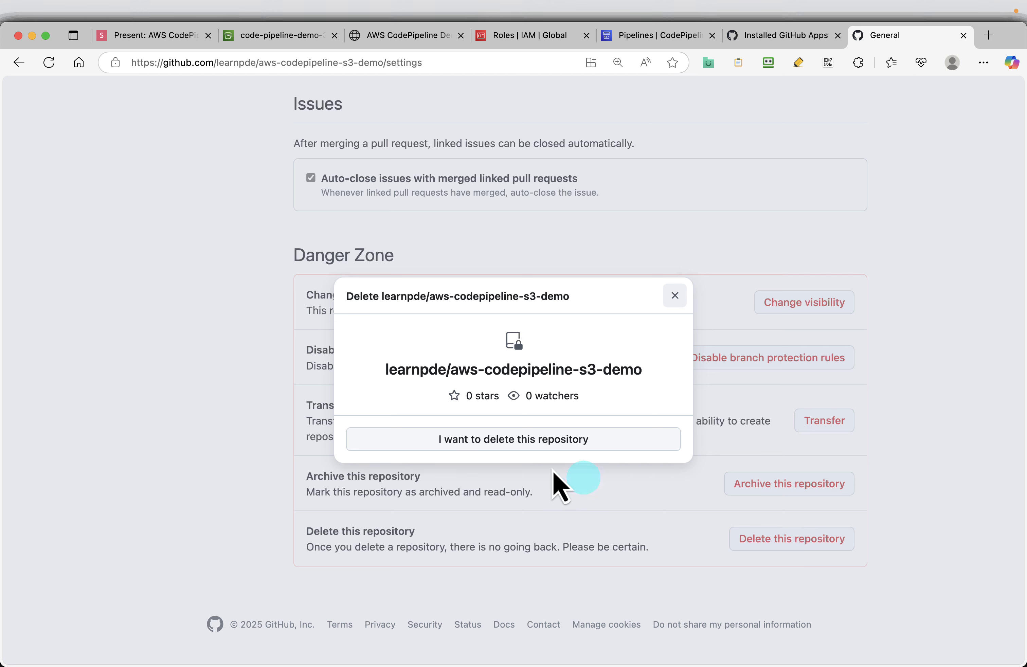
{"action": "left_click", "coordinate": [490, 440]}
{"action": "left_click", "coordinate": [483, 509]}
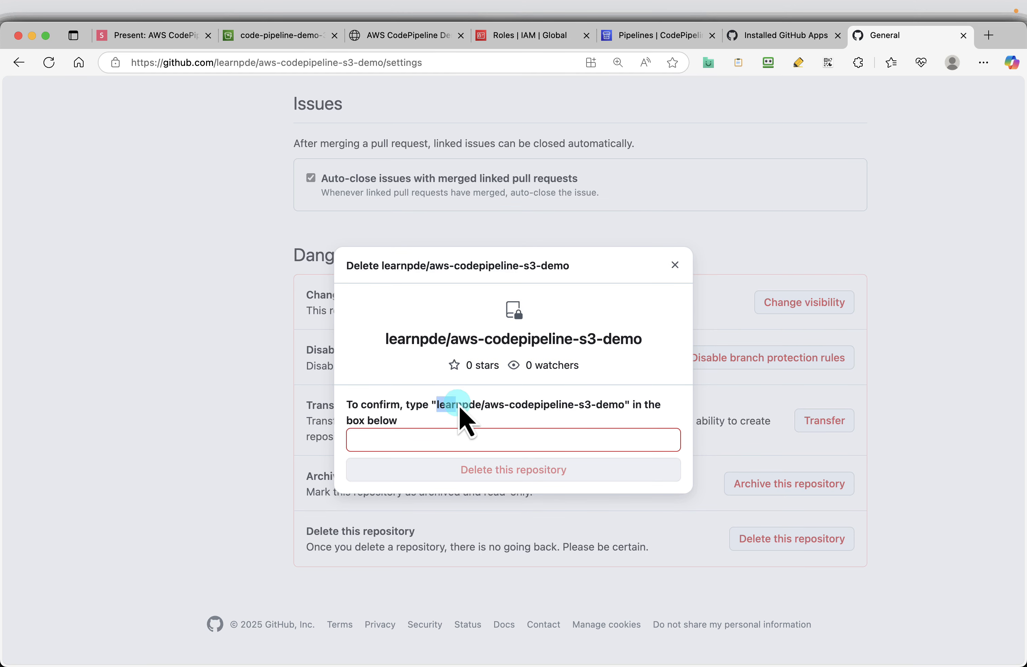
{"action": "left_click_drag", "start_coordinate": [460, 409], "coordinate": [629, 416]}
{"action": "left_click", "coordinate": [411, 442]}
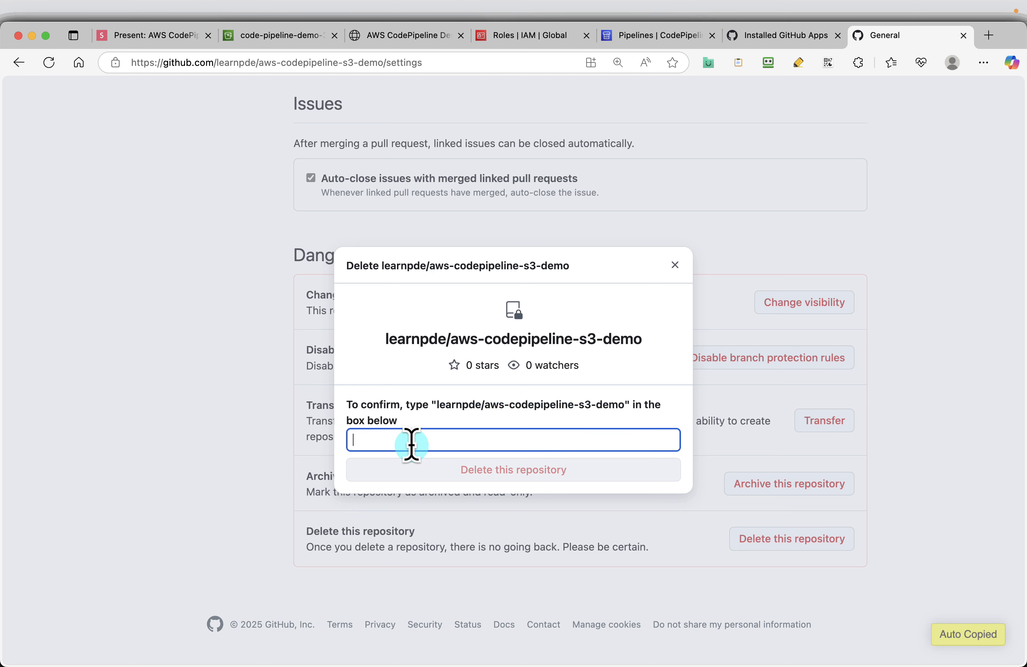
{"action": "right_click", "coordinate": [411, 445]}
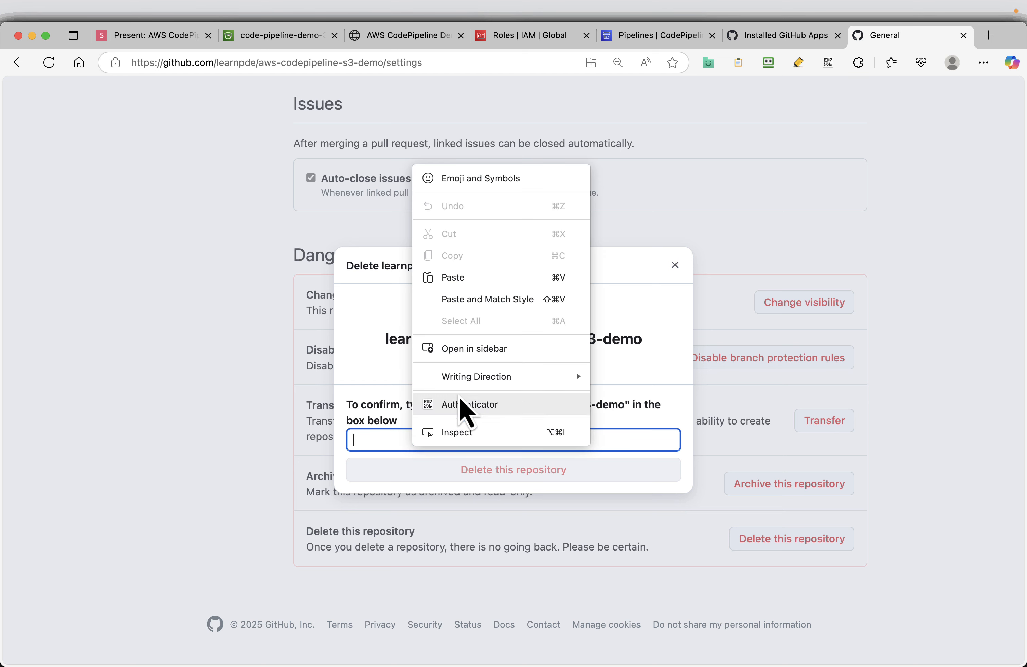
{"action": "left_click", "coordinate": [468, 283]}
{"action": "left_click", "coordinate": [473, 476]}
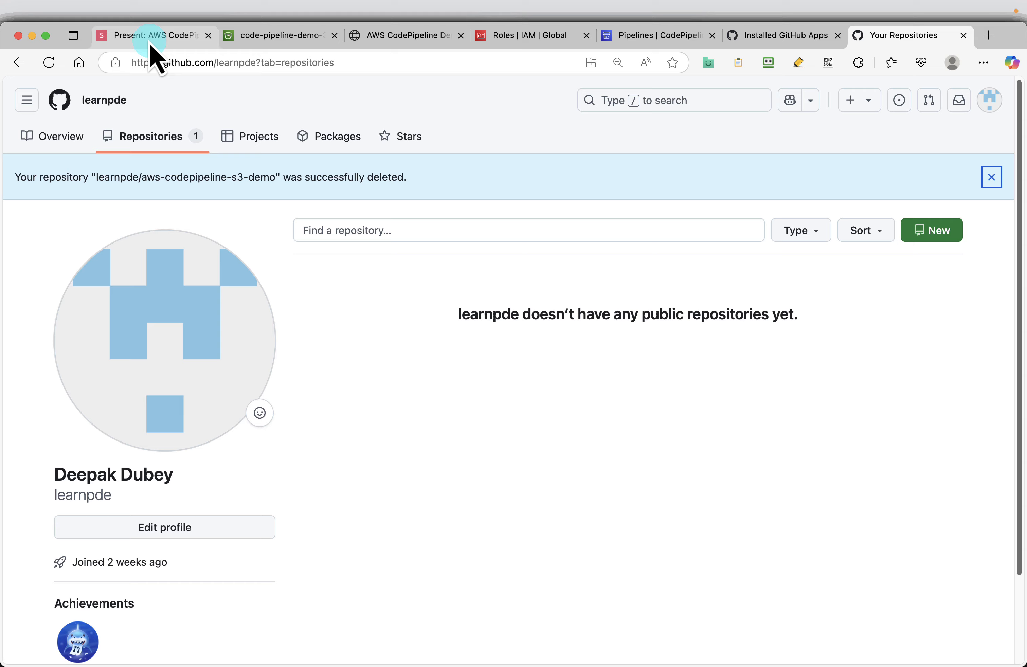
Step: Advance the presentation to the Empty S3 Bucket slide, and open the refreshed list of general purpose buckets in the S3 console
{"action": "left_click", "coordinate": [147, 36]}
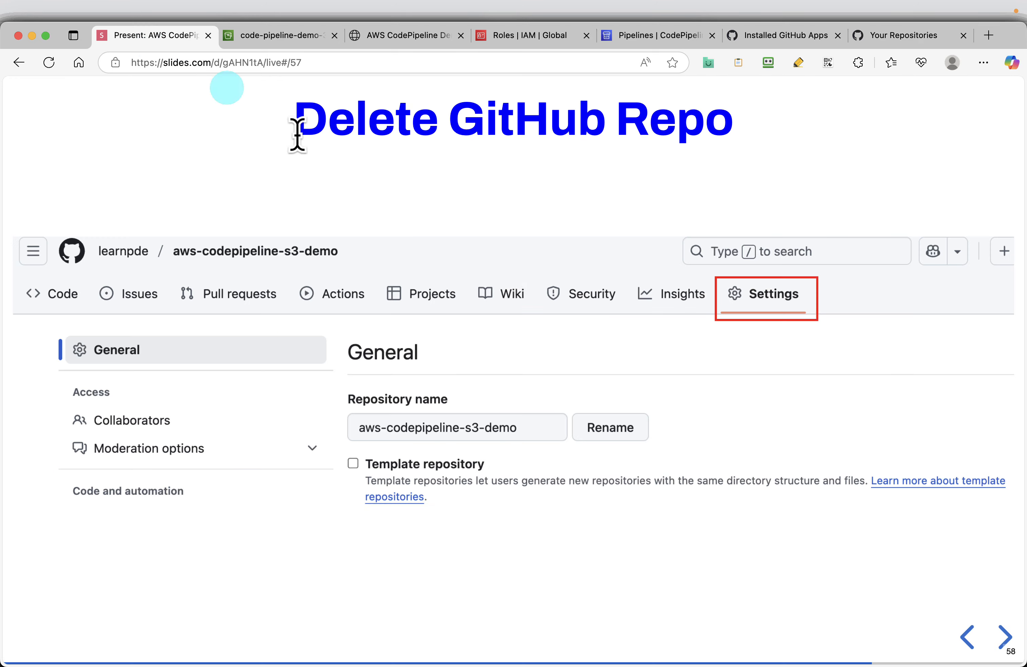
{"action": "key", "text": "Right"}
{"action": "key", "text": "Right"}
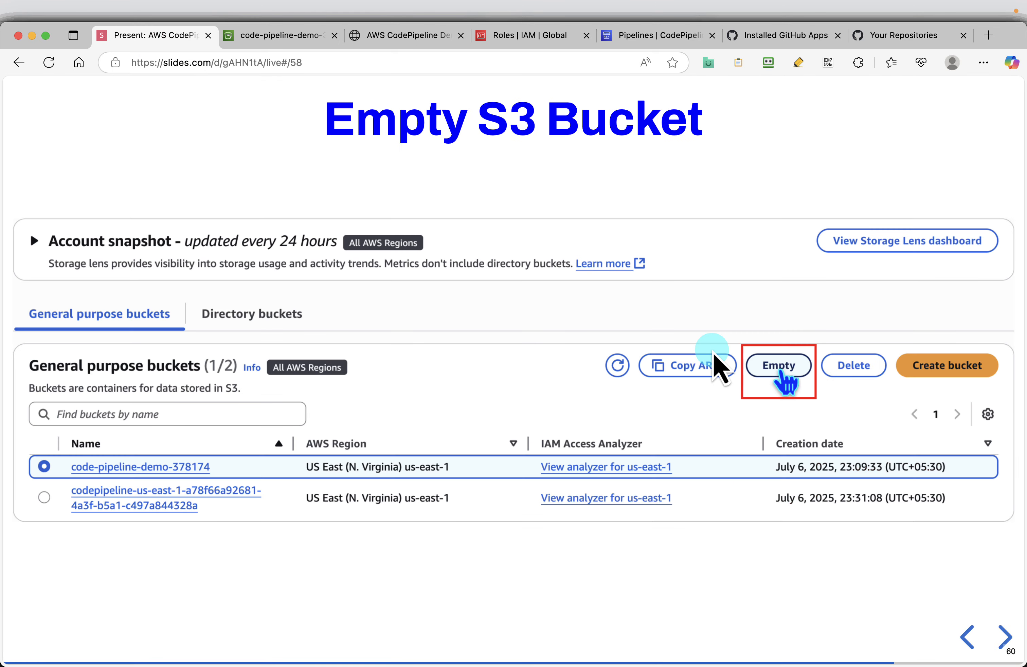
{"action": "left_click", "coordinate": [262, 36]}
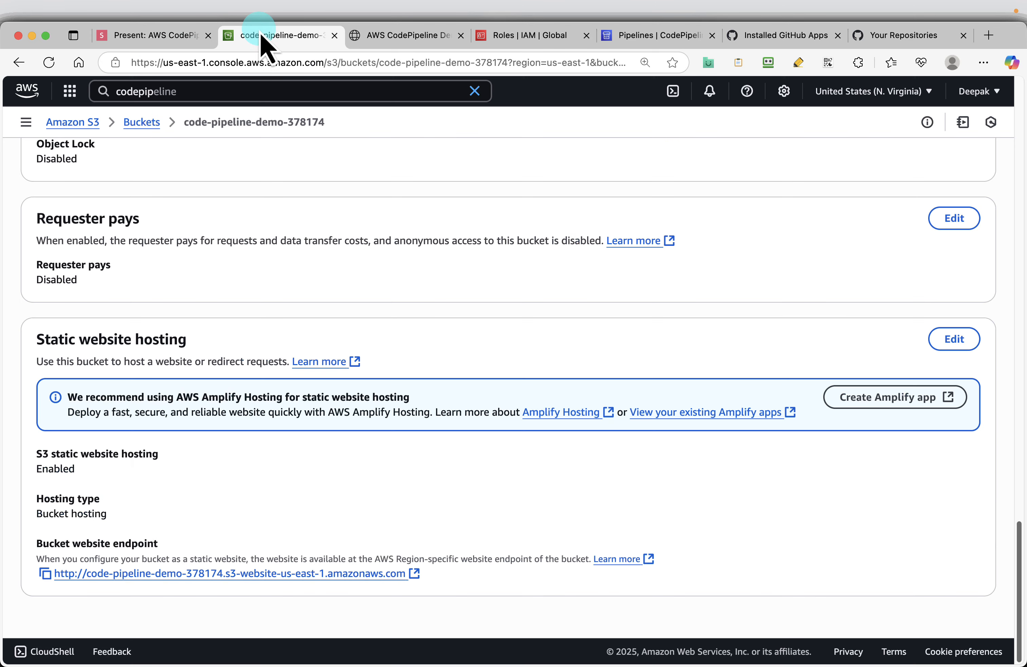
{"action": "left_click", "coordinate": [142, 122]}
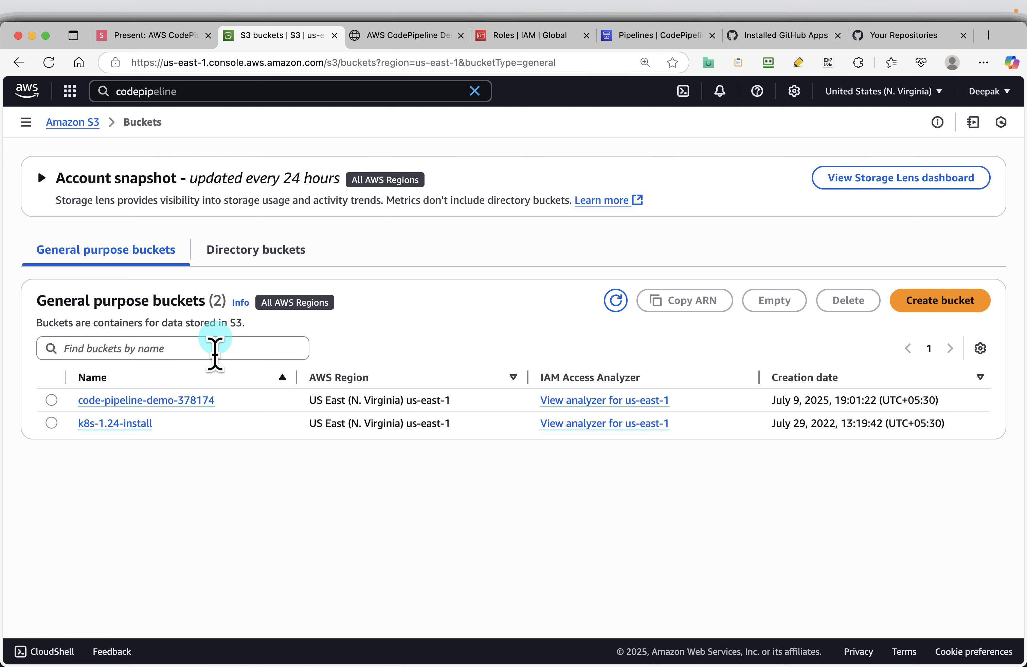
{"action": "left_click", "coordinate": [611, 301]}
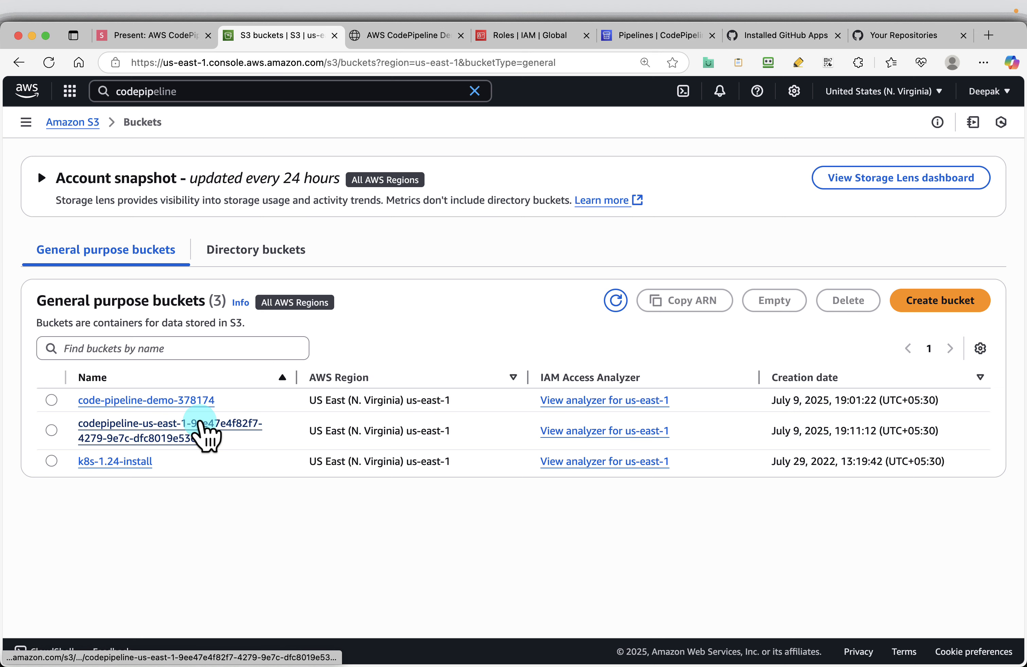
Step: Empty the code-pipeline-demo-378174 bucket, confirming with "permanently delete", and return to the bucket list
{"action": "left_click", "coordinate": [51, 400]}
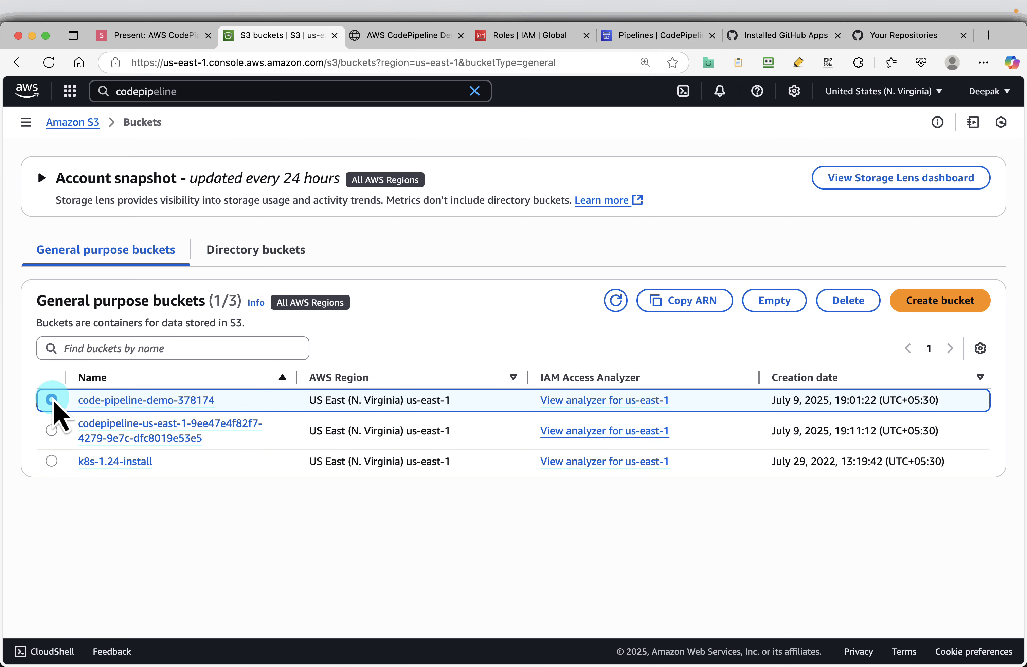
{"action": "left_click", "coordinate": [793, 302]}
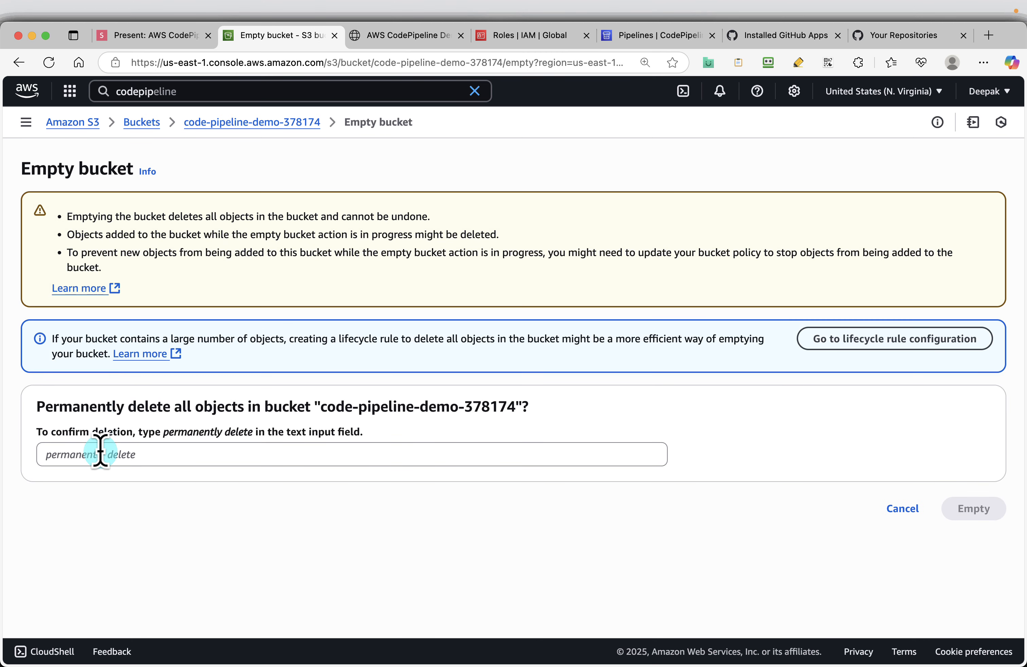
{"action": "left_click", "coordinate": [100, 453]}
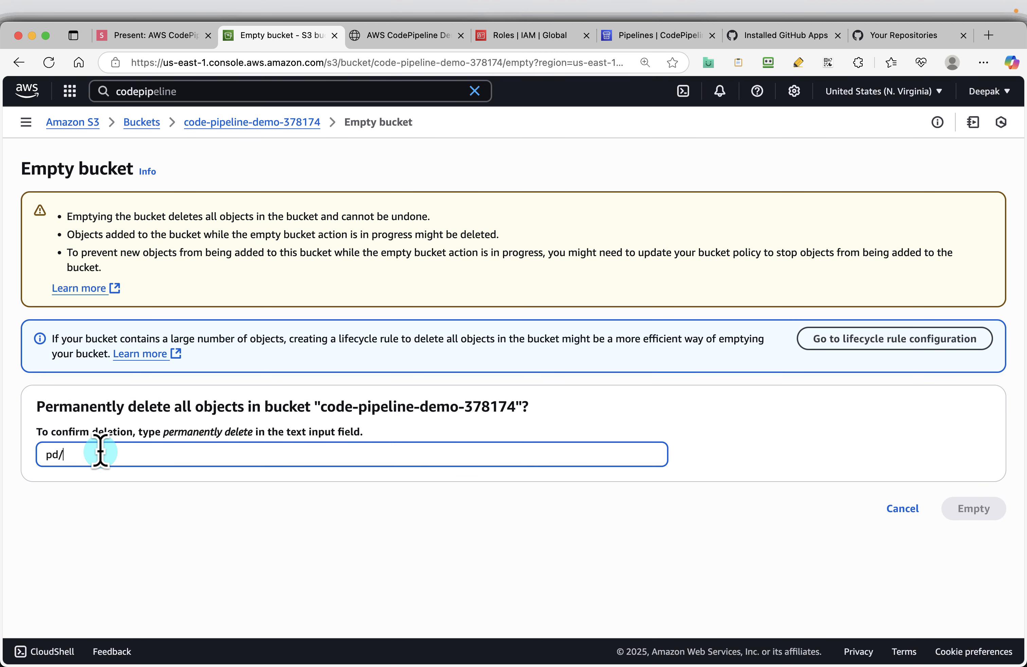
{"action": "left_click", "coordinate": [962, 513]}
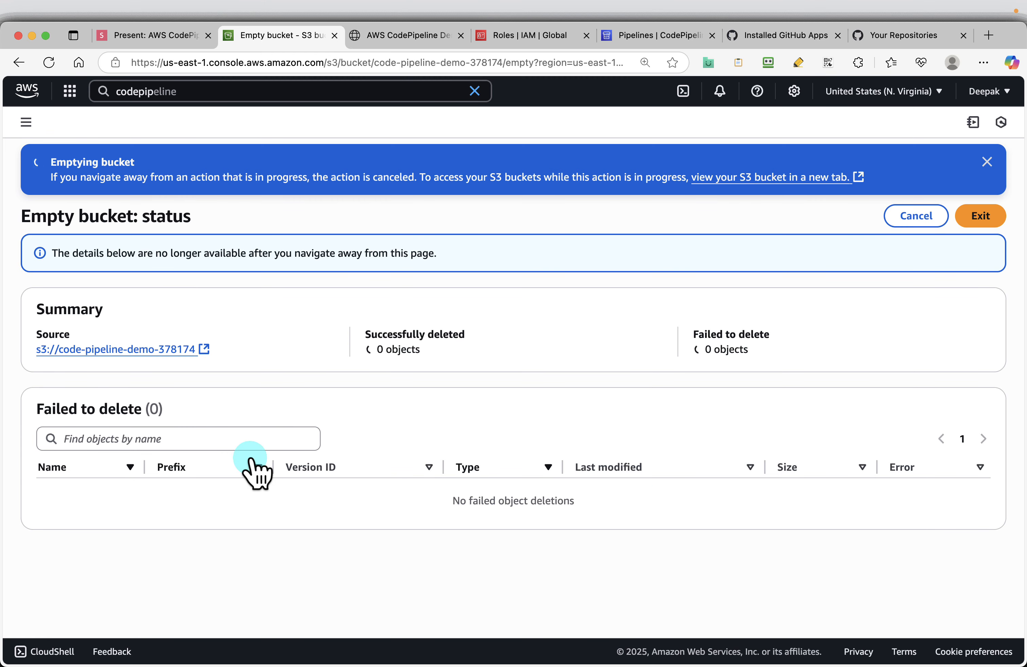
{"action": "left_click", "coordinate": [981, 216]}
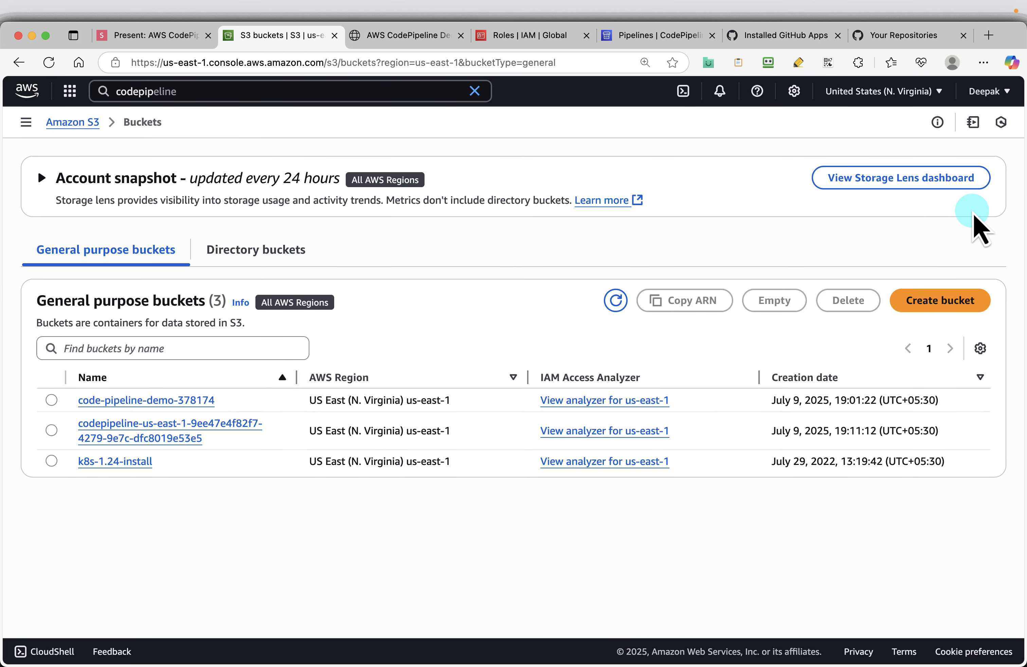
Step: Delete the code-pipeline-demo-378174 bucket, confirming with the bucket name
{"action": "left_click", "coordinate": [52, 400]}
{"action": "left_click", "coordinate": [874, 307]}
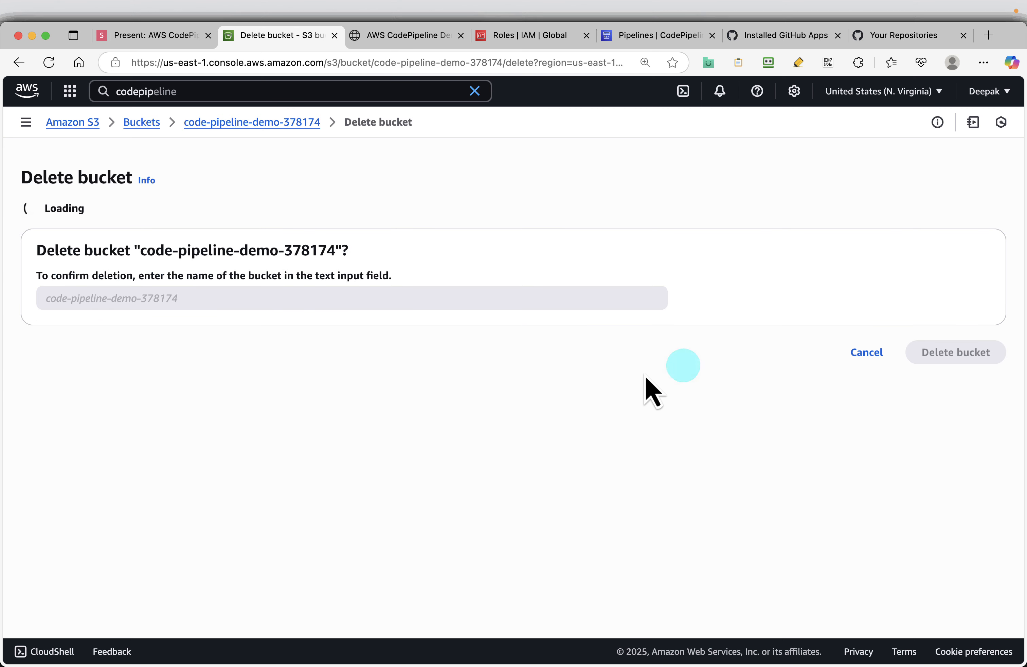
{"action": "left_click_drag", "start_coordinate": [135, 368], "coordinate": [336, 363]}
{"action": "key", "text": "super+c"}
{"action": "left_click", "coordinate": [142, 403]}
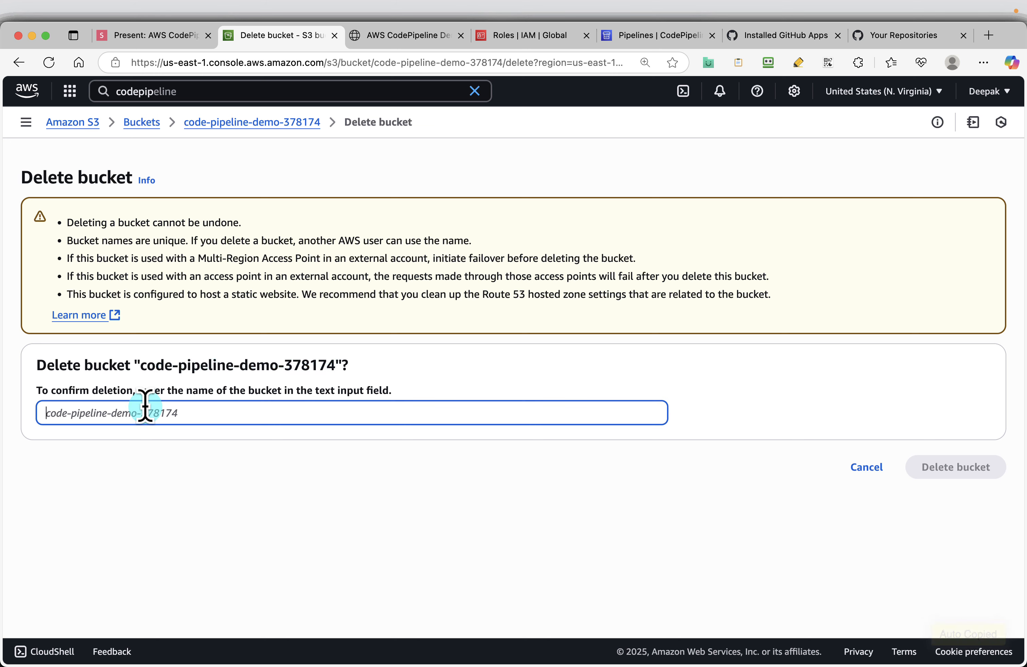
{"action": "key", "text": "super+v"}
{"action": "left_click", "coordinate": [961, 467]}
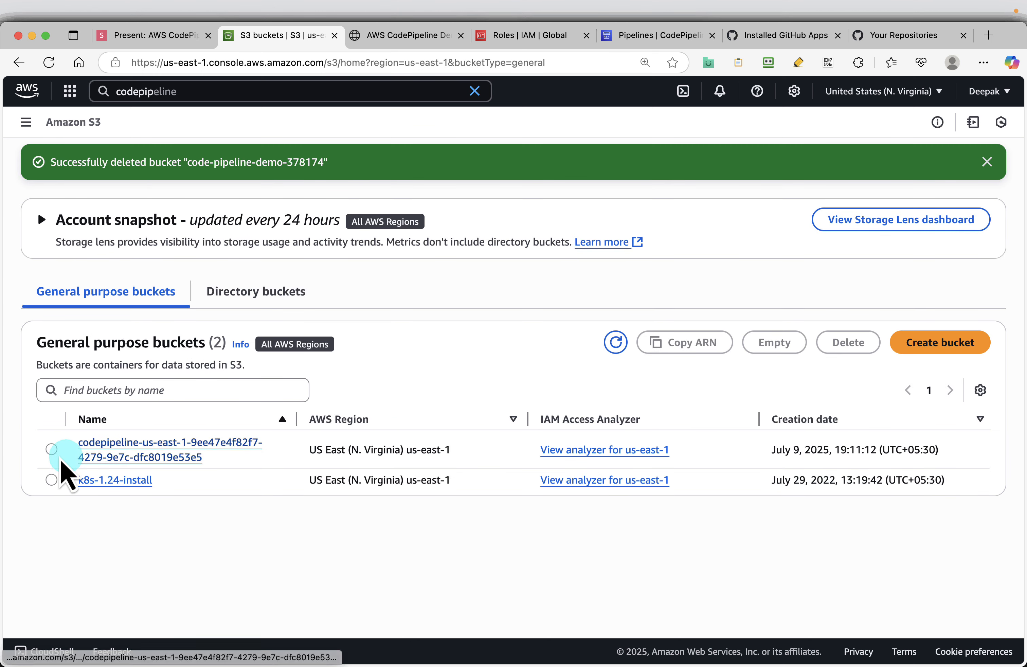
Step: Empty the codepipeline-us-east-1-9ee47e4f82f7-4279-9e7c-dfc8019e53e5 bucket, confirming with "permanently delete", and return to the bucket list
{"action": "left_click", "coordinate": [51, 449]}
{"action": "left_click", "coordinate": [773, 342]}
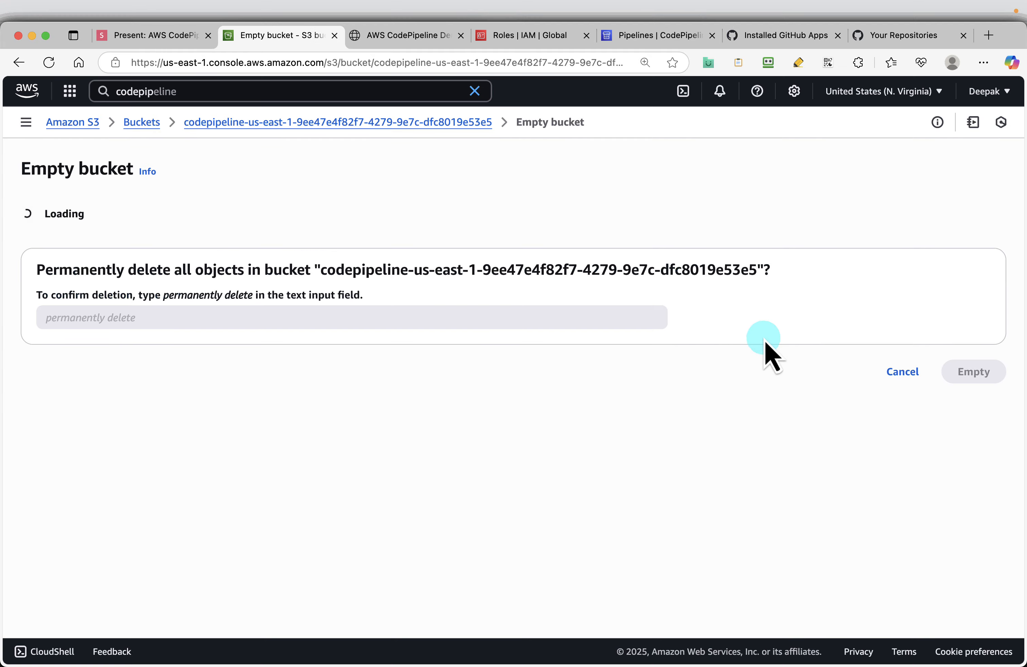
{"action": "left_click", "coordinate": [108, 453]}
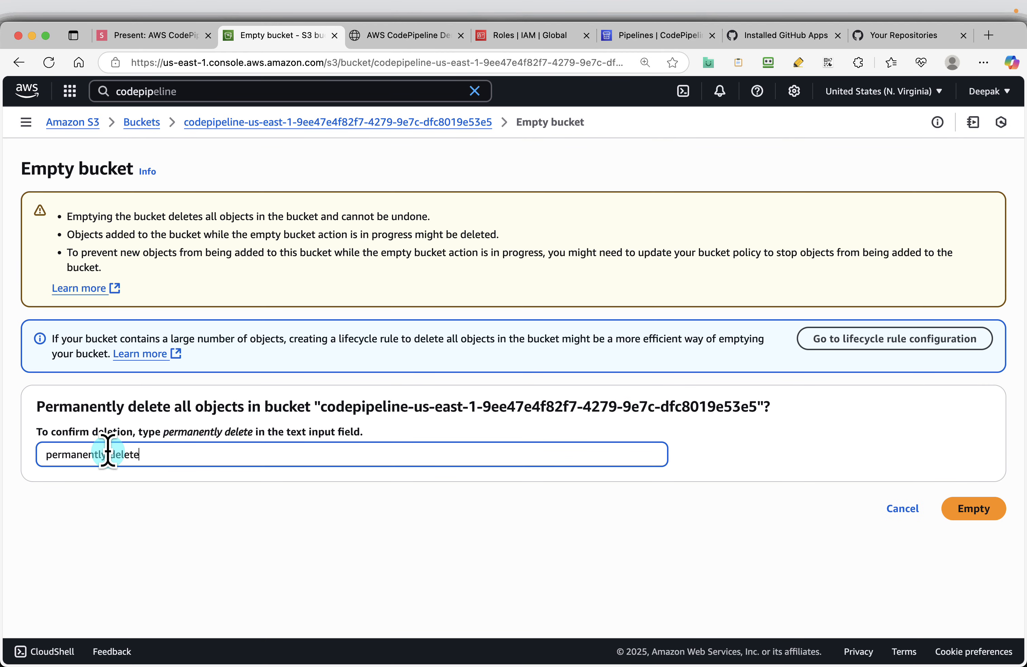
{"action": "left_click", "coordinate": [965, 511]}
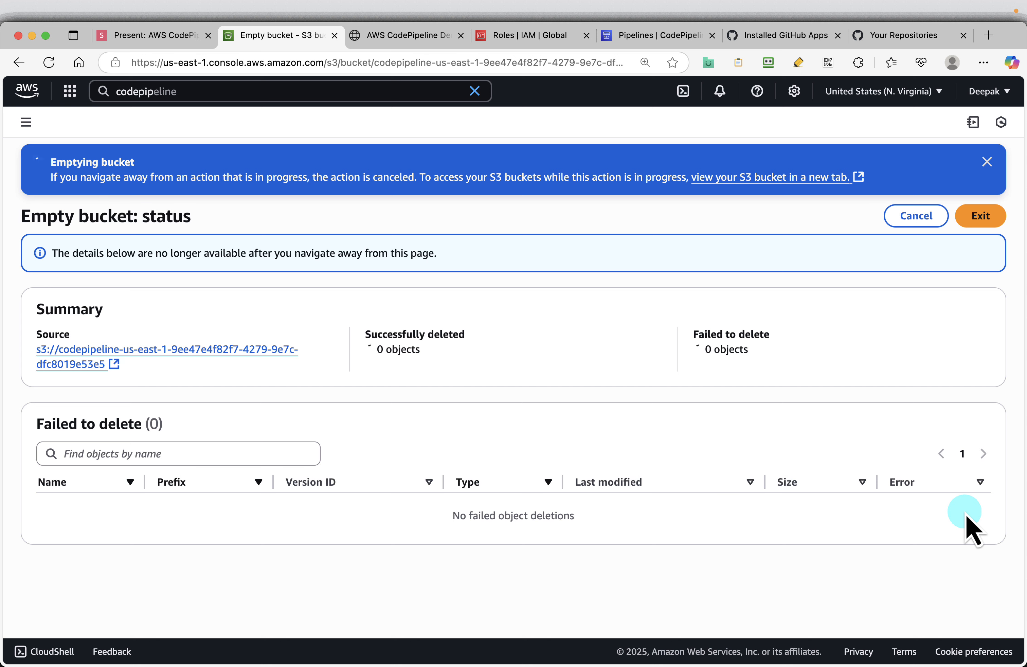
{"action": "left_click", "coordinate": [979, 218]}
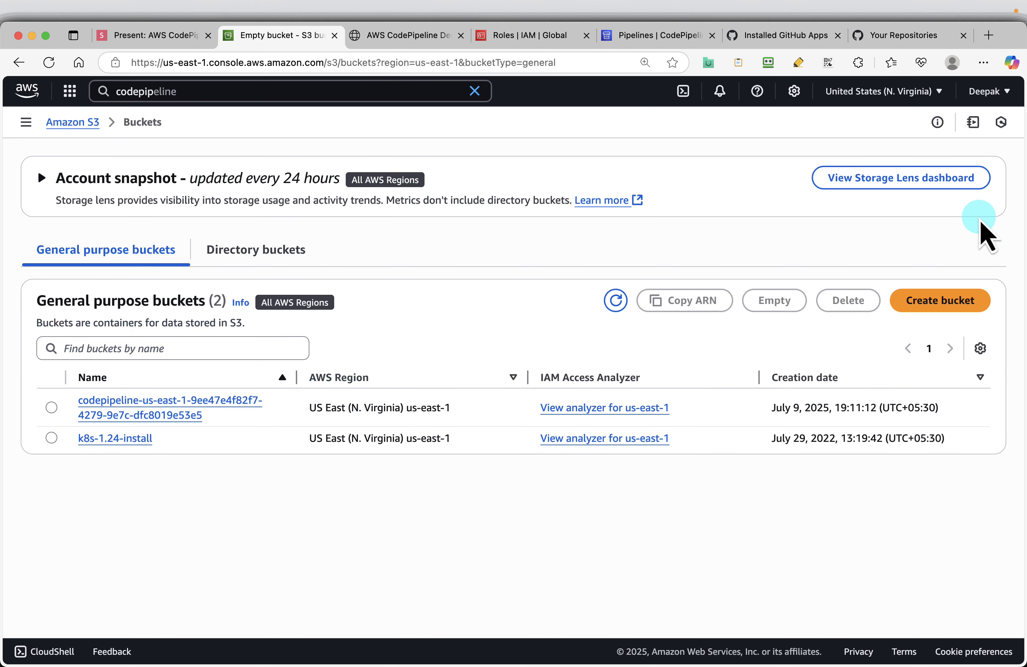
Step: Delete the codepipeline-us-east-1-9ee47e4f82f7-4279-9e7c-dfc8019e53e5 bucket, confirming with its full name
{"action": "left_click", "coordinate": [64, 413]}
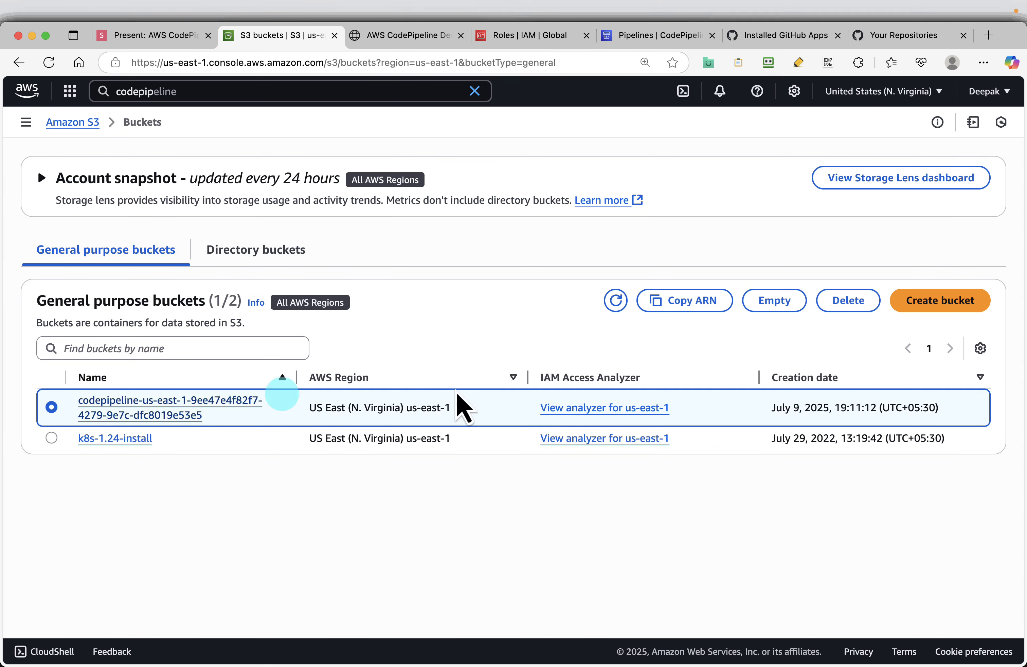
{"action": "left_click", "coordinate": [852, 306]}
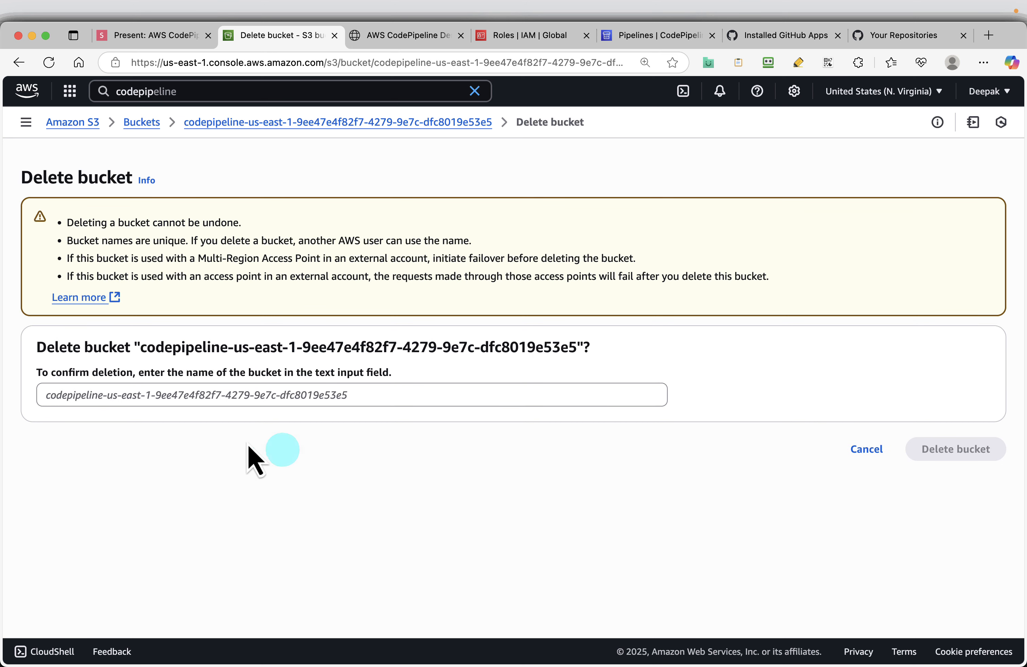
{"action": "left_click_drag", "start_coordinate": [139, 348], "coordinate": [577, 347]}
{"action": "key", "text": "super+c"}
{"action": "left_click", "coordinate": [240, 389]}
{"action": "key", "text": "super+v"}
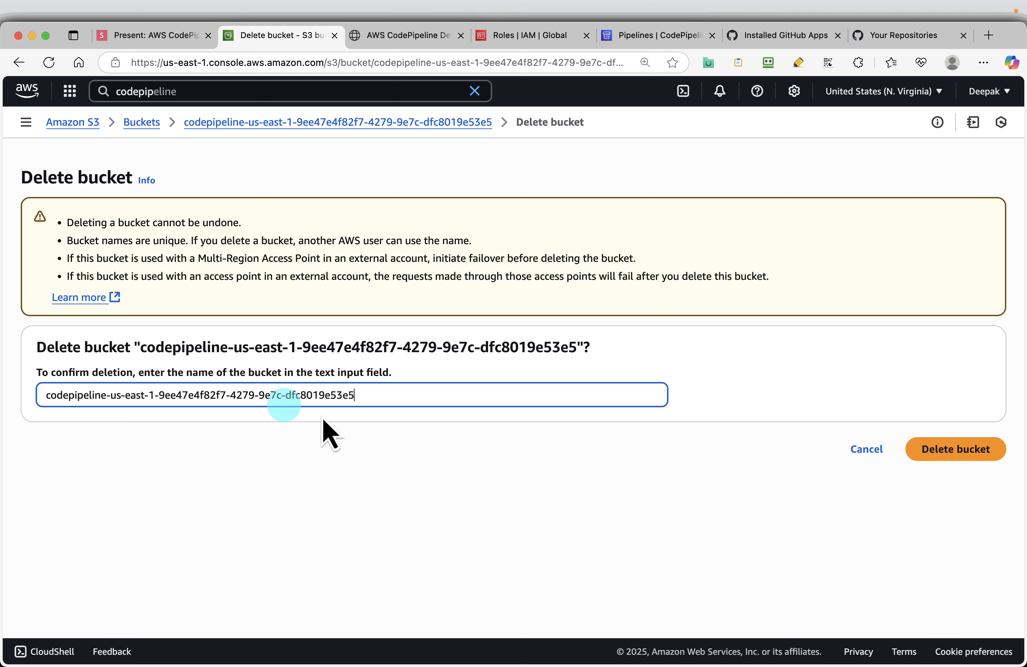
{"action": "left_click", "coordinate": [966, 450]}
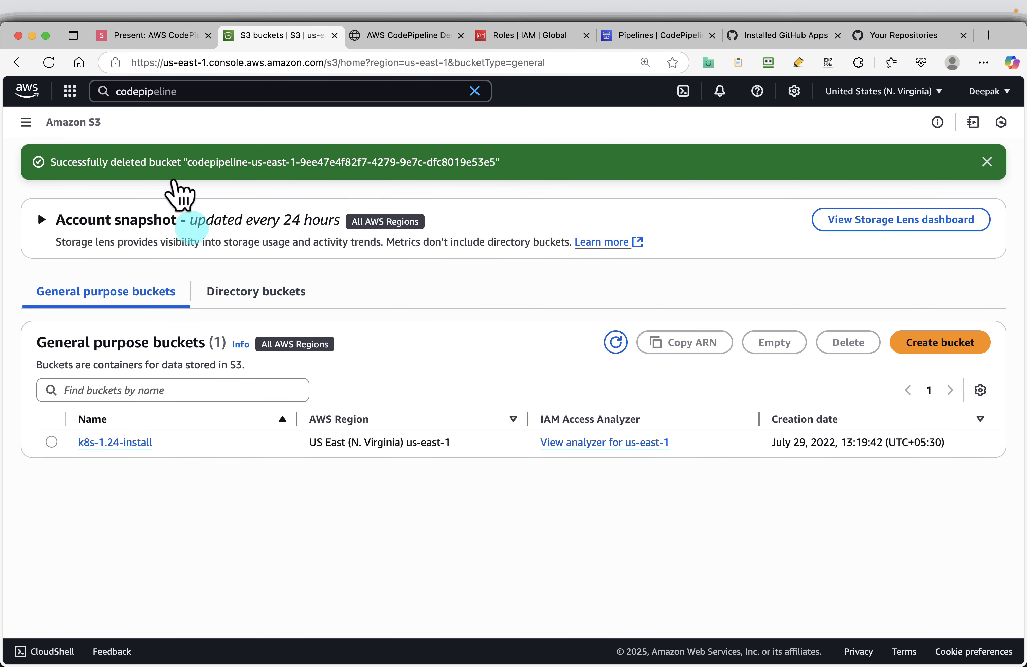
Step: Return to the presentation and advance through the bucket cleanup slides to the closing Thanks for Watching slide
{"action": "left_click", "coordinate": [152, 41]}
{"action": "key", "text": "Right"}
{"action": "key", "text": "Right"}
{"action": "key", "text": "Right"}
{"action": "key", "text": "Right"}
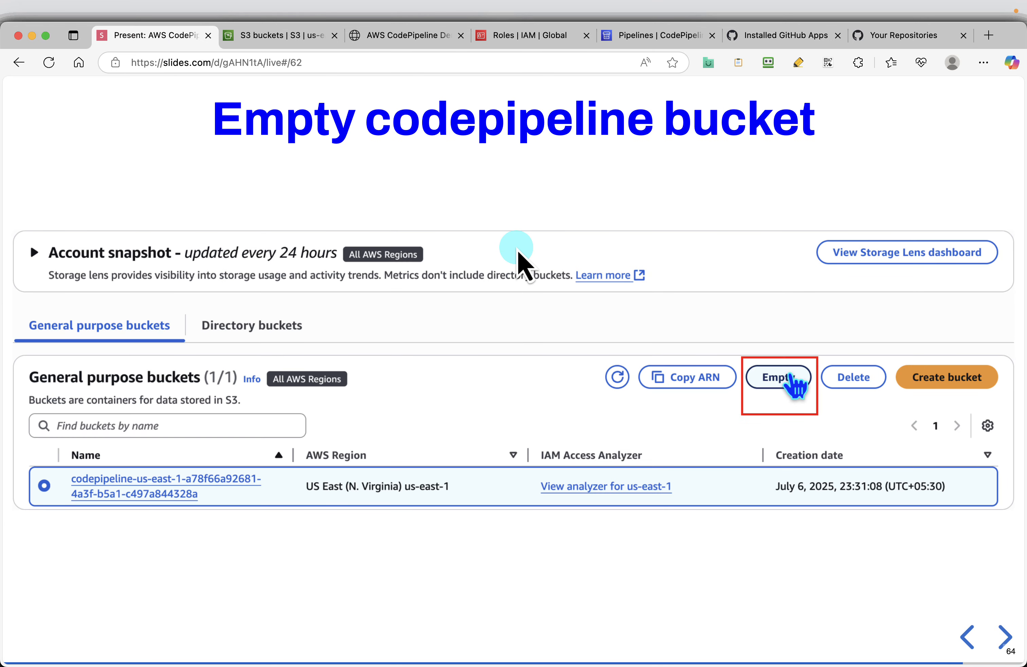
{"action": "key", "text": "Right"}
{"action": "key", "text": "Right"}
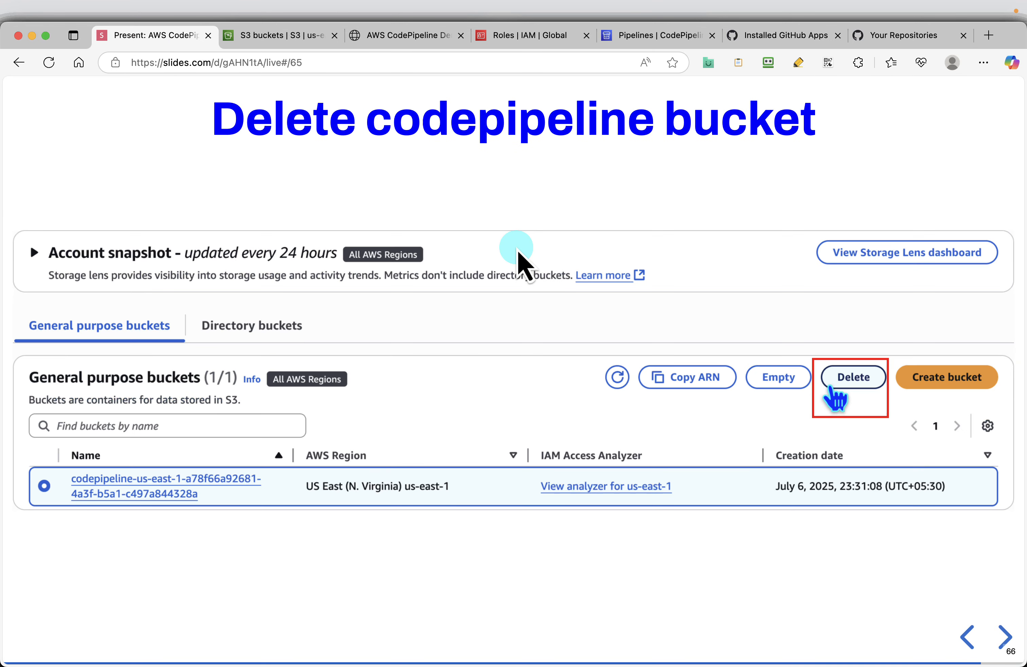
{"action": "key", "text": "Right"}
{"action": "key", "text": "Right"}
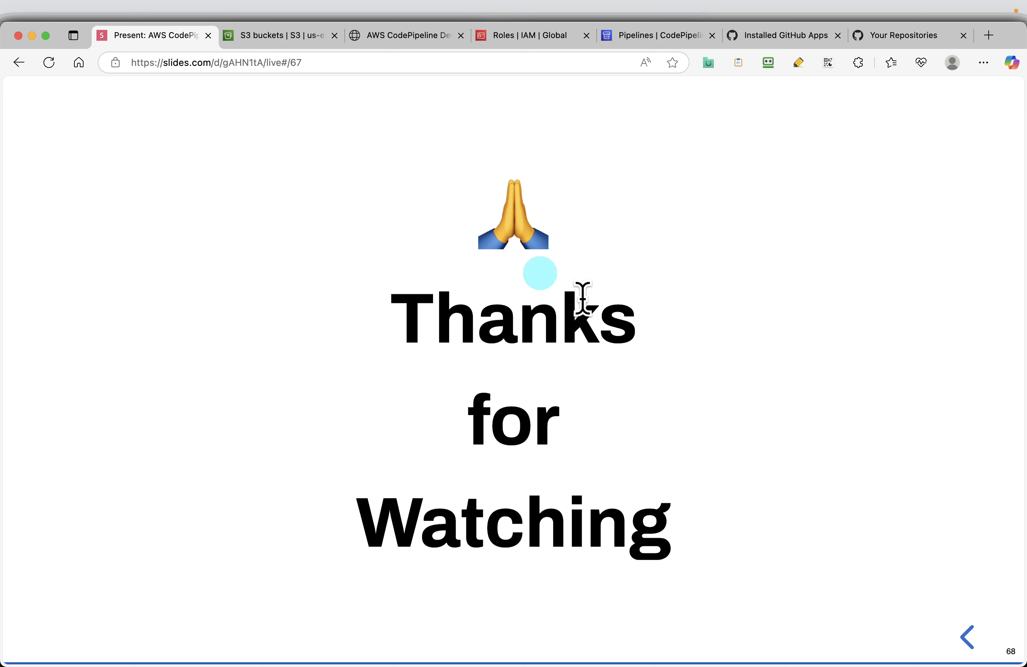